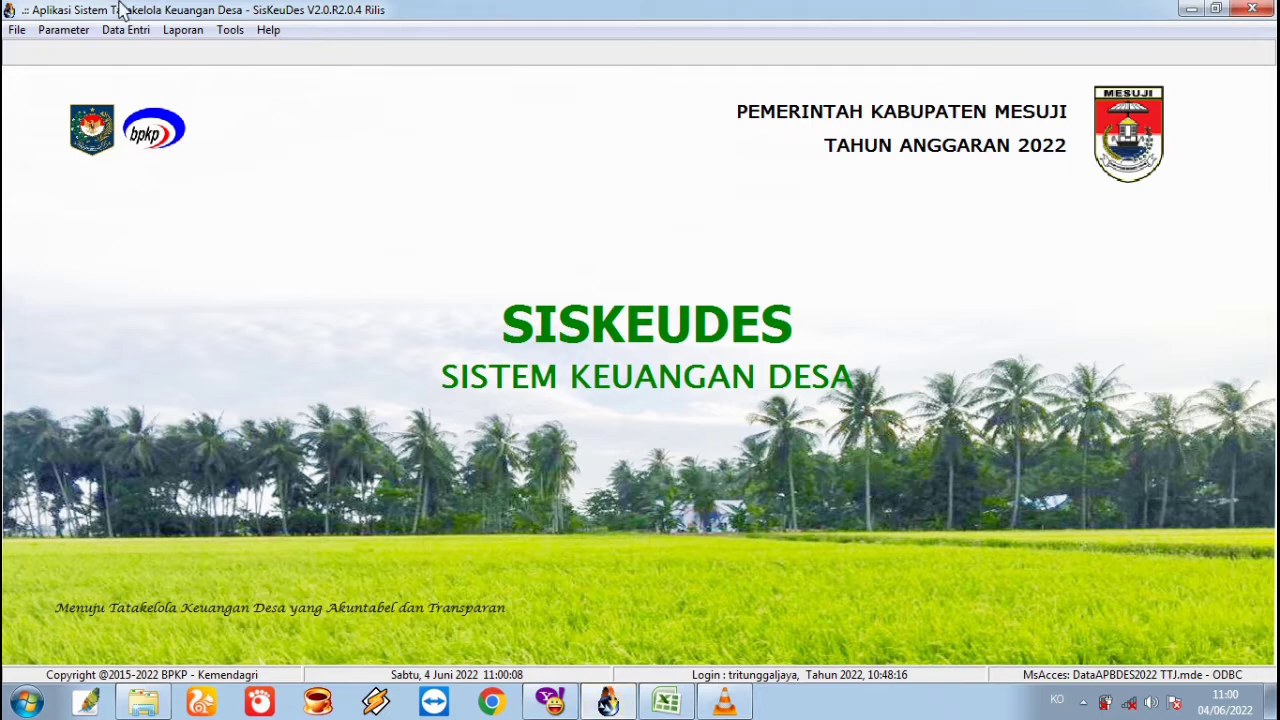
Preview the budgeting report Lampiran 1a - Perdes APBDesa for Desa Tri Tunggal Jaya and close the preview
click(169, 36)
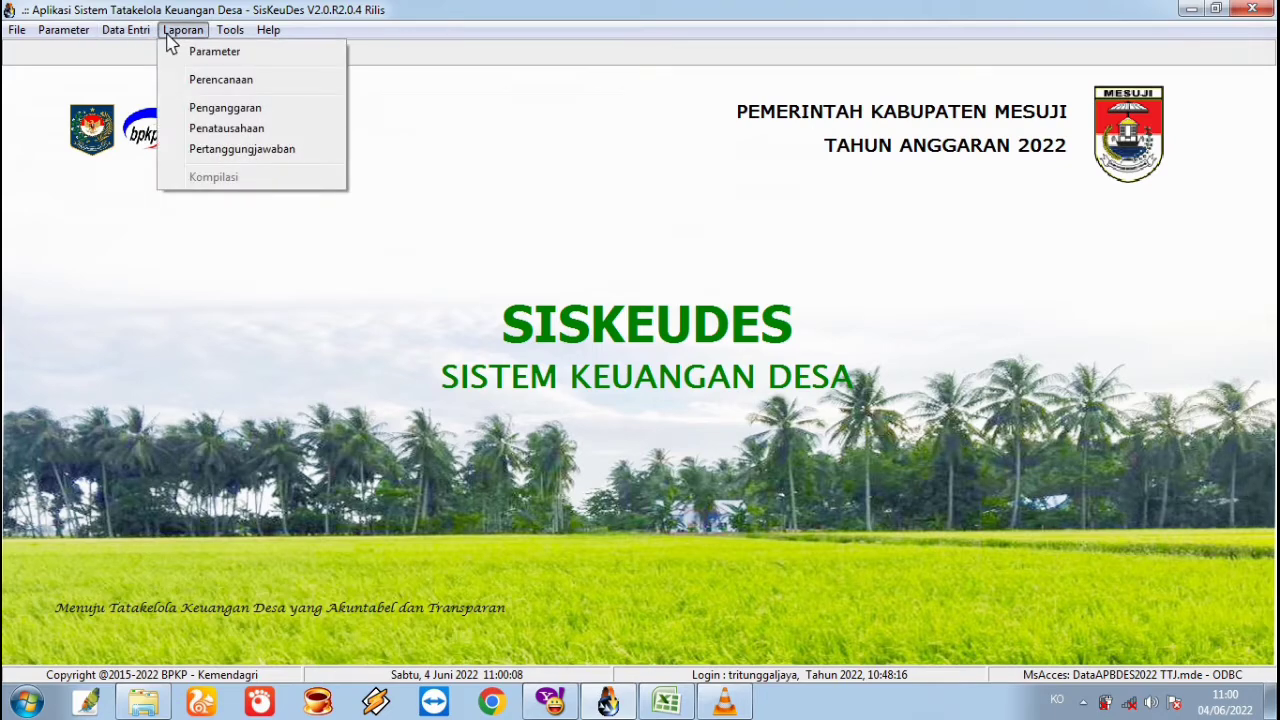
click(222, 108)
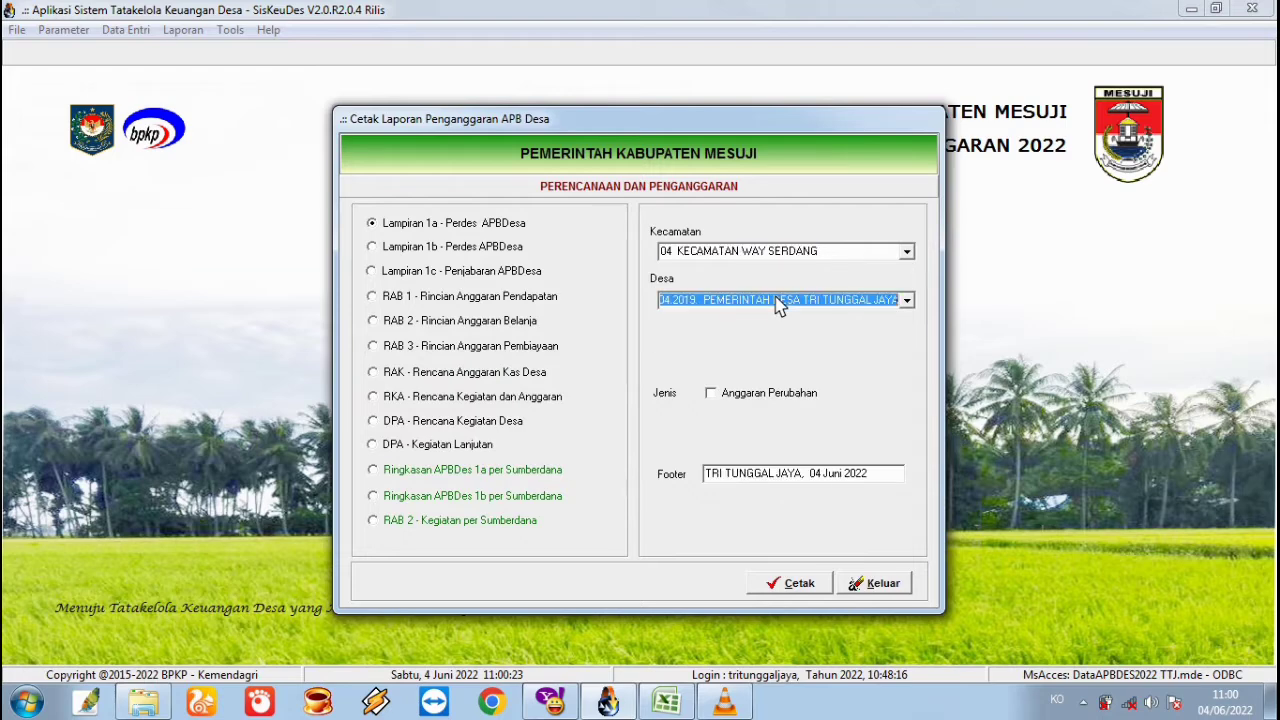
click(780, 586)
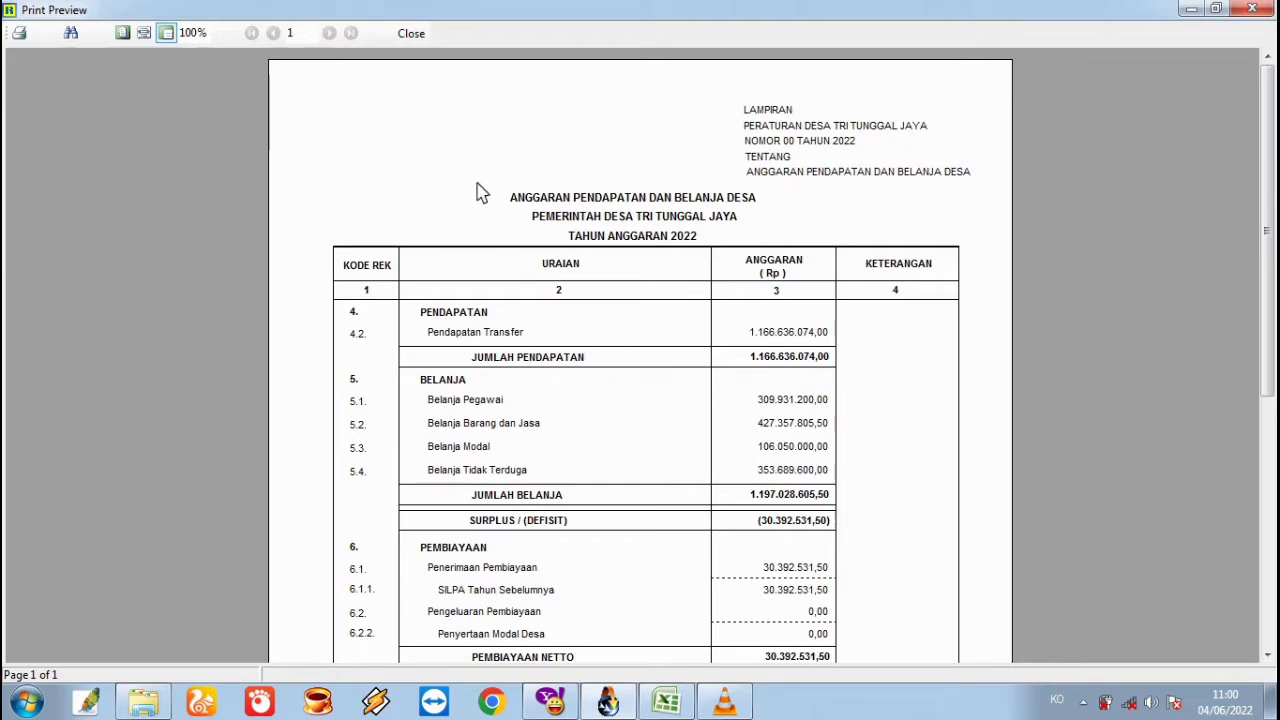
click(416, 36)
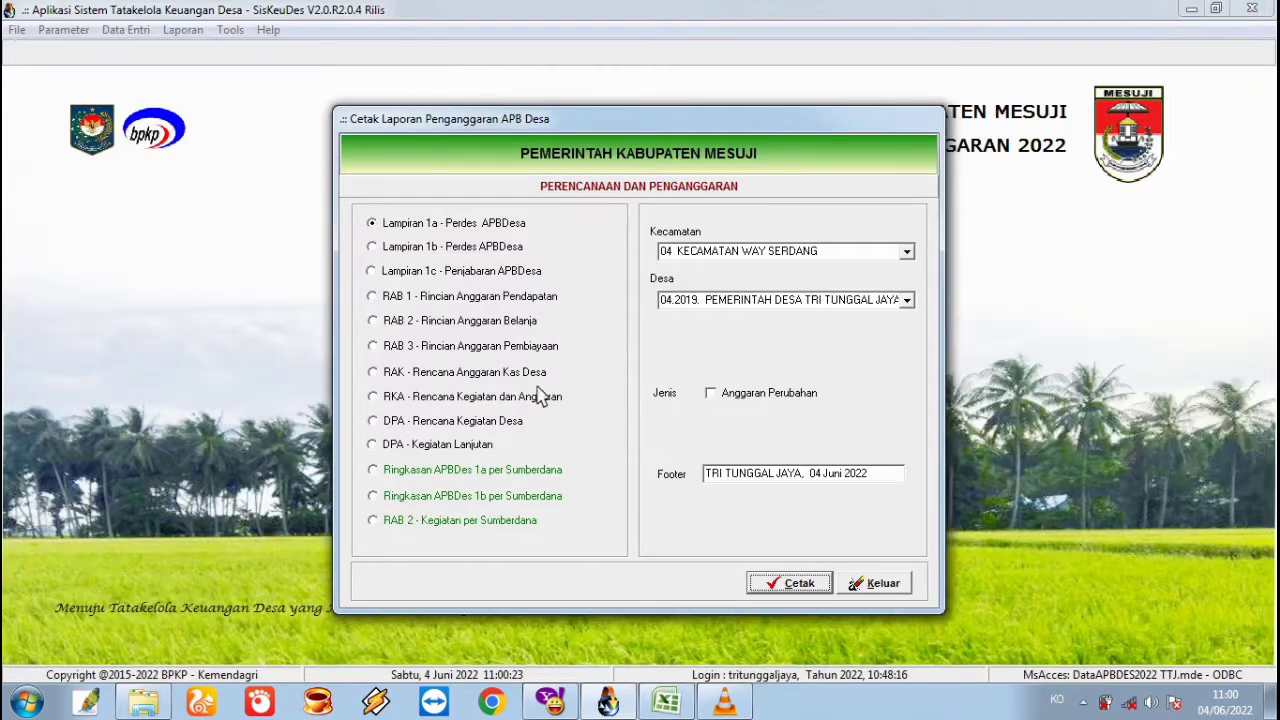
Preview the Lampiran 1b - Perdes APBDesa report and close the preview
click(510, 248)
click(772, 588)
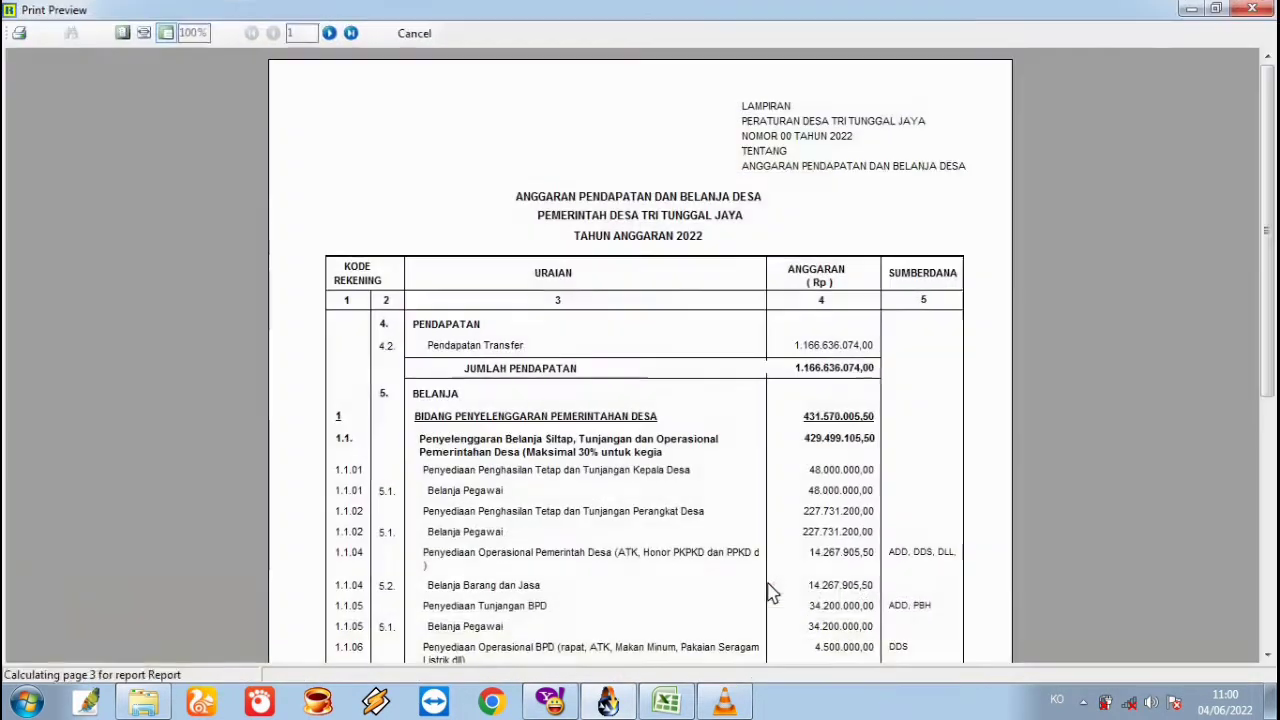
click(420, 38)
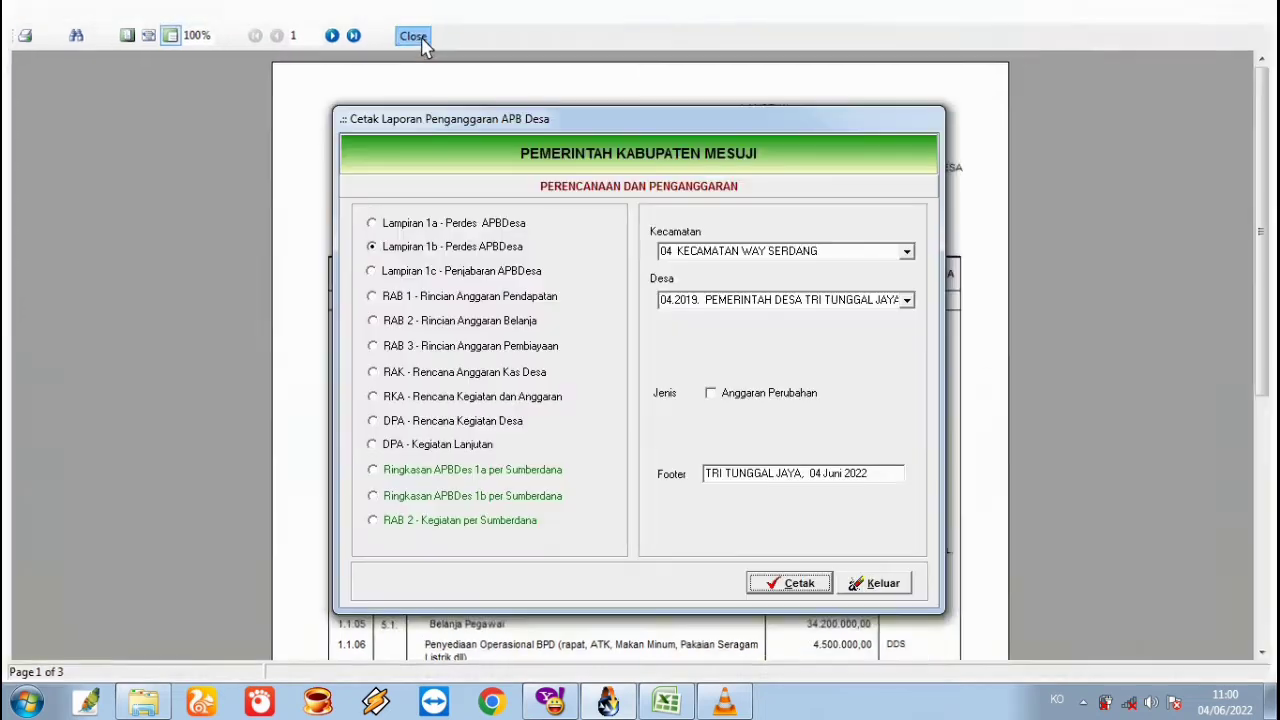
Preview the Lampiran 1c - Penjabaran APBDesa report, then close it and leave the budgeting reports dialog
click(476, 278)
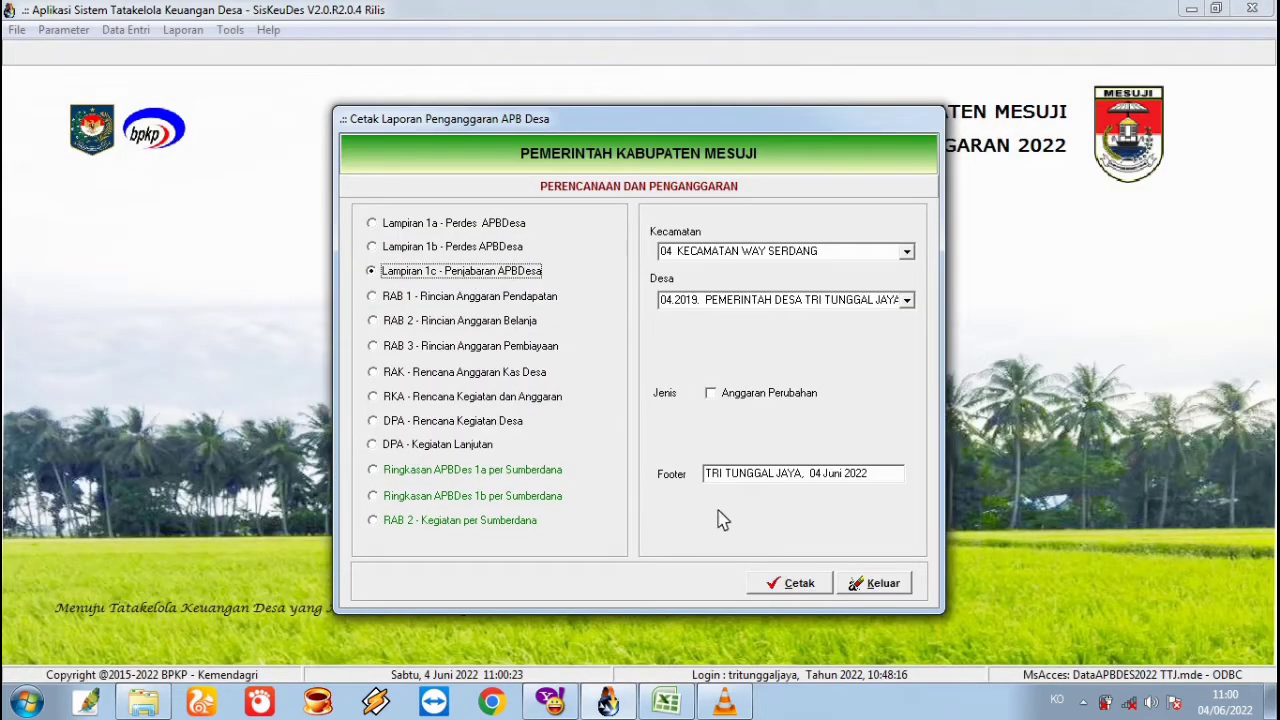
click(766, 590)
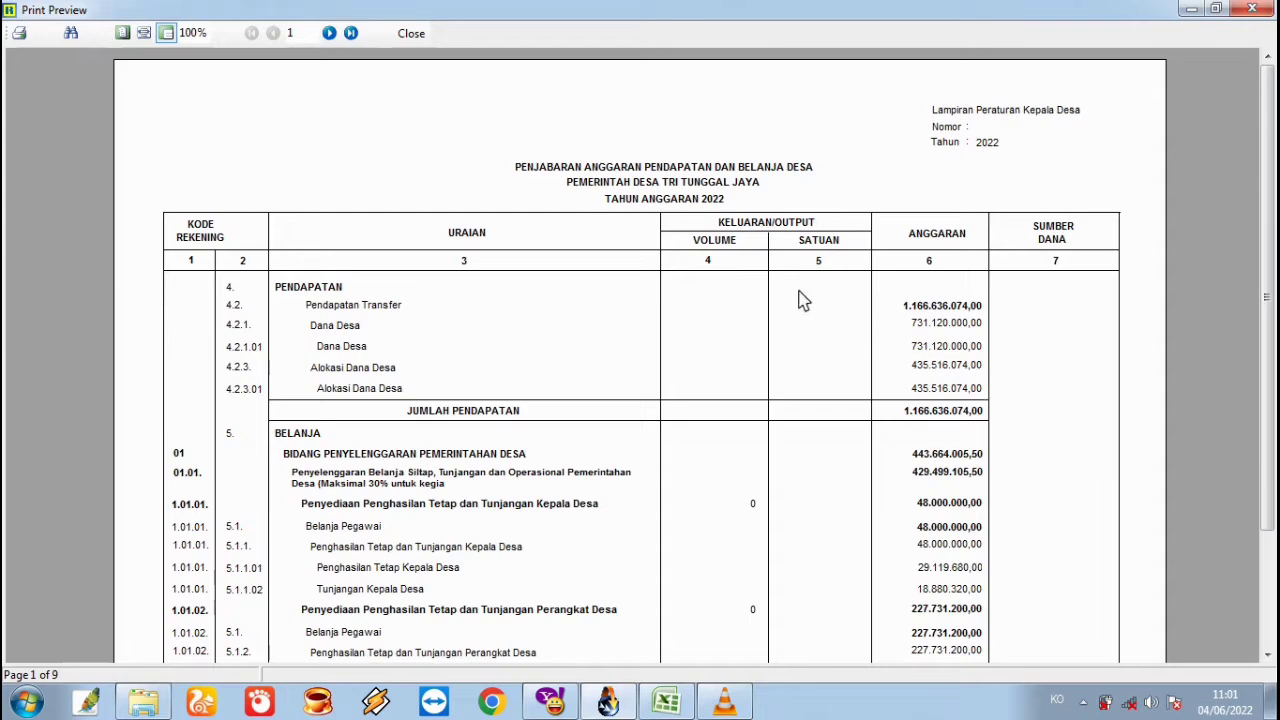
click(421, 38)
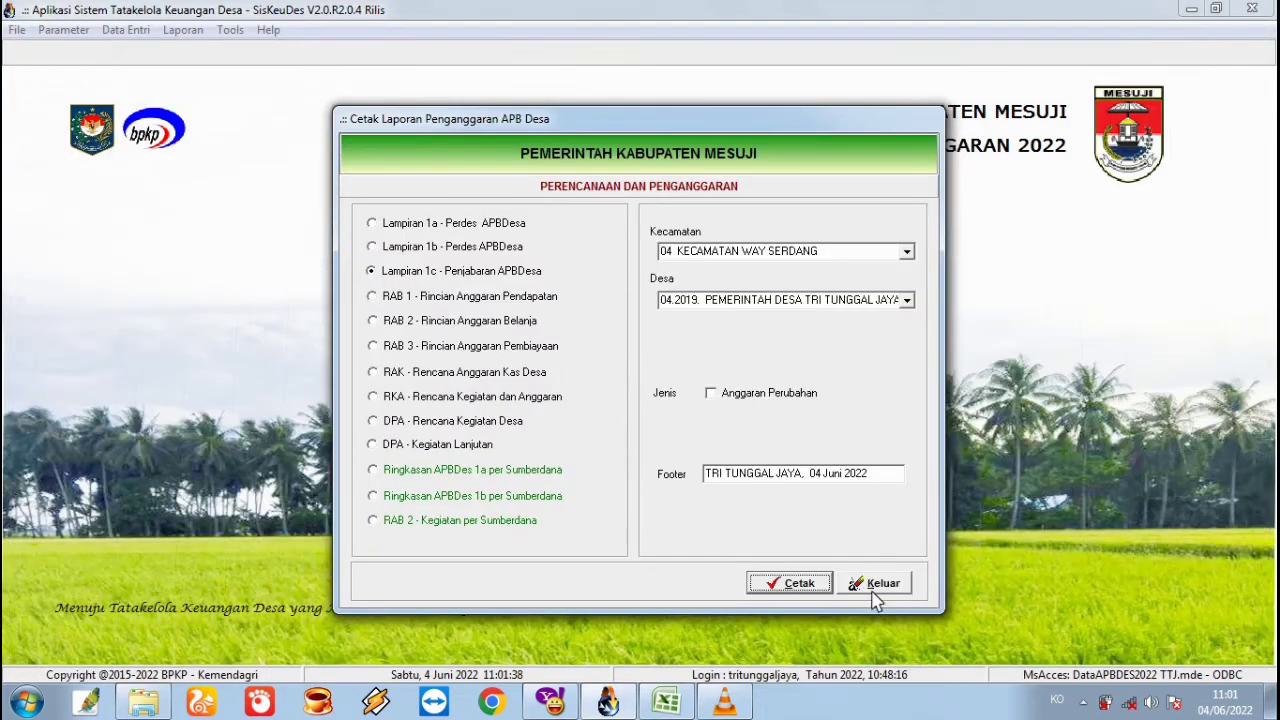
click(874, 586)
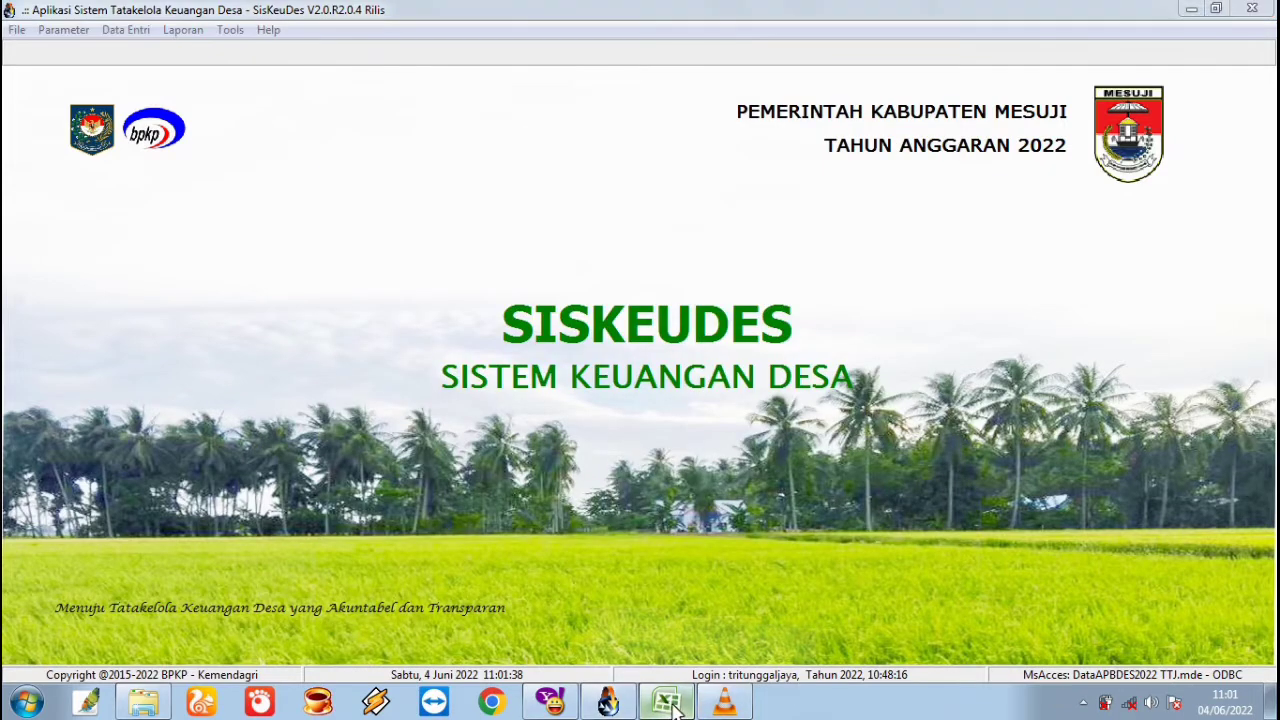
Switch to the Excel workbook Book1 and examine the Iuran BPJS Kades and Perangkat rows with their amount formulas
click(667, 703)
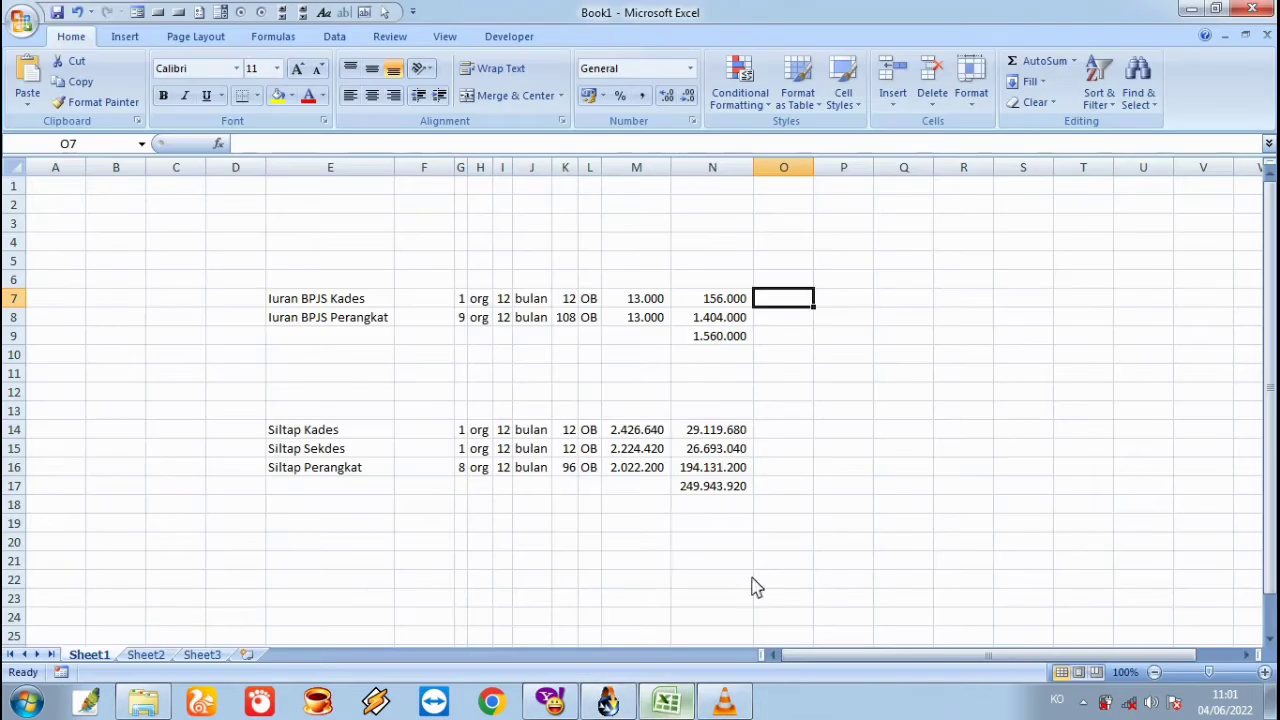
click(349, 309)
key(Right)
key(Right)
key(Right)
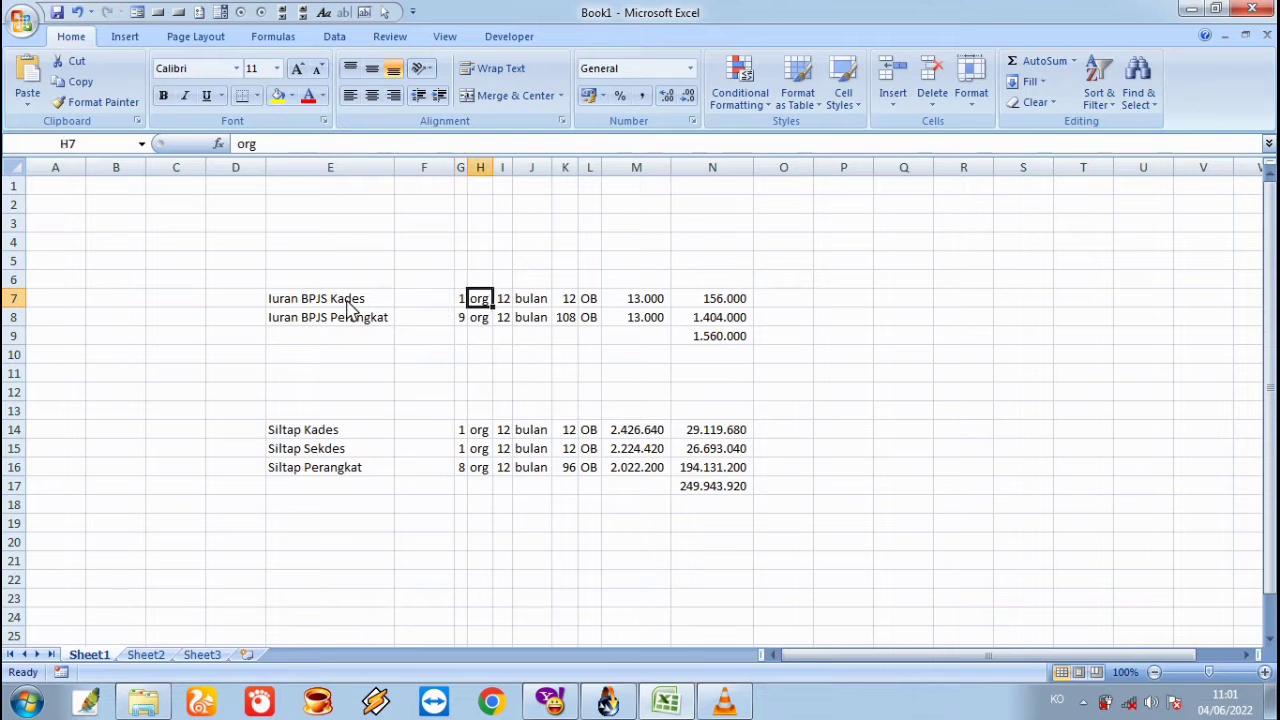
click(411, 296)
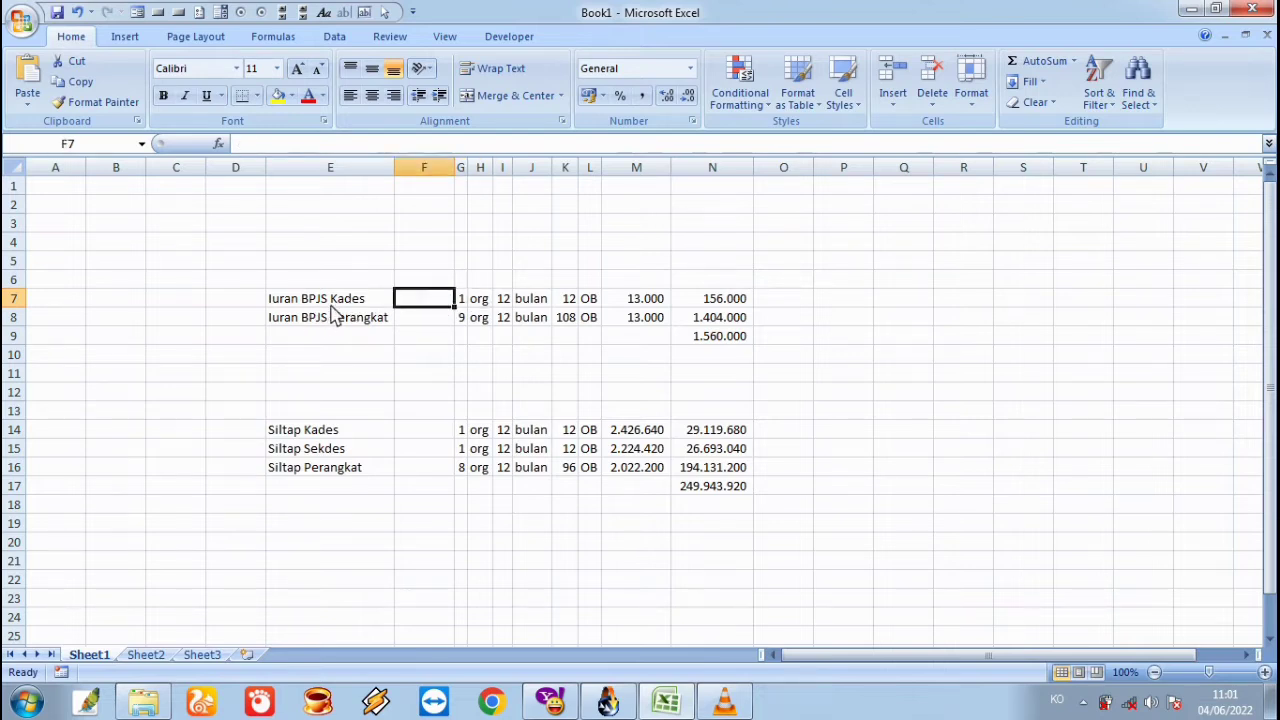
key(Left)
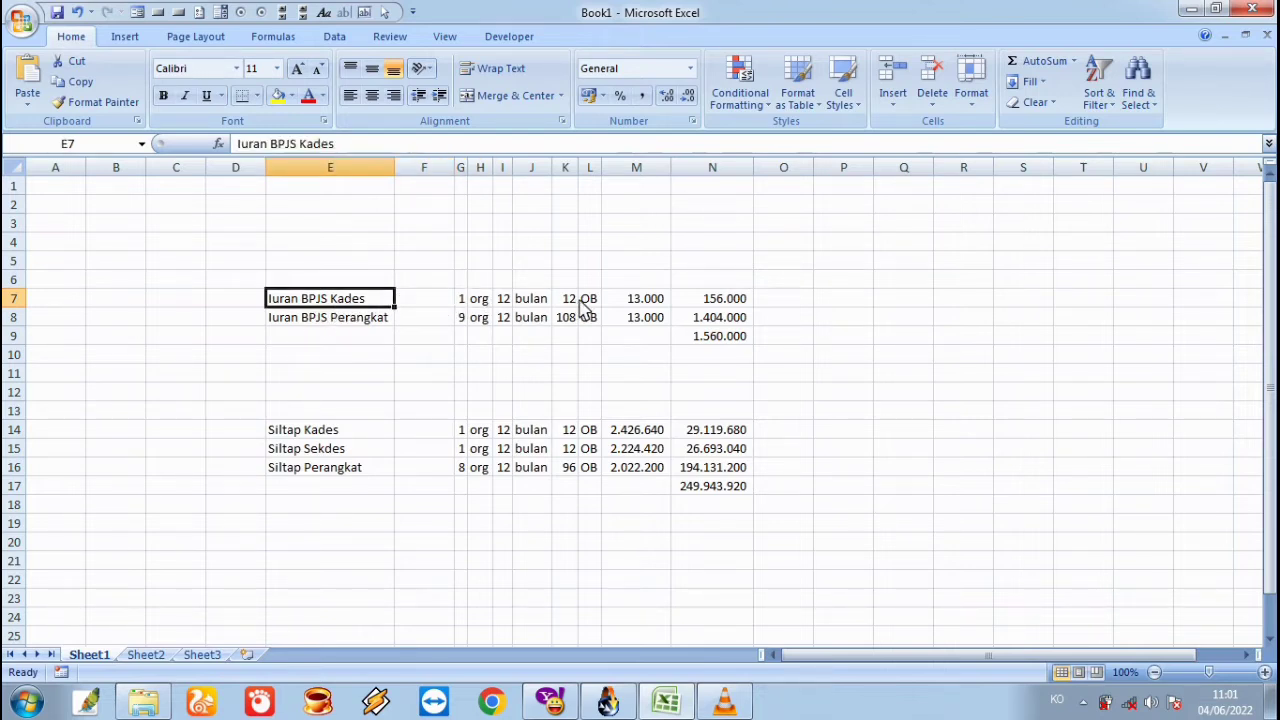
click(728, 305)
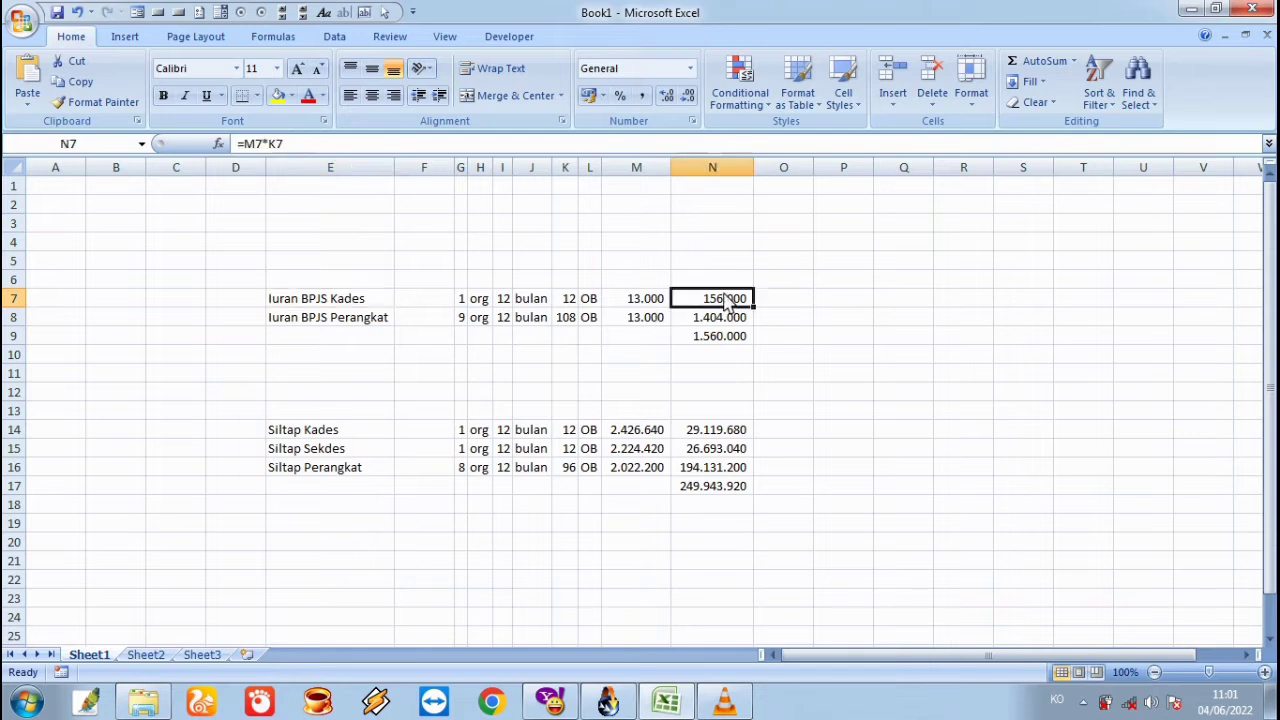
click(742, 323)
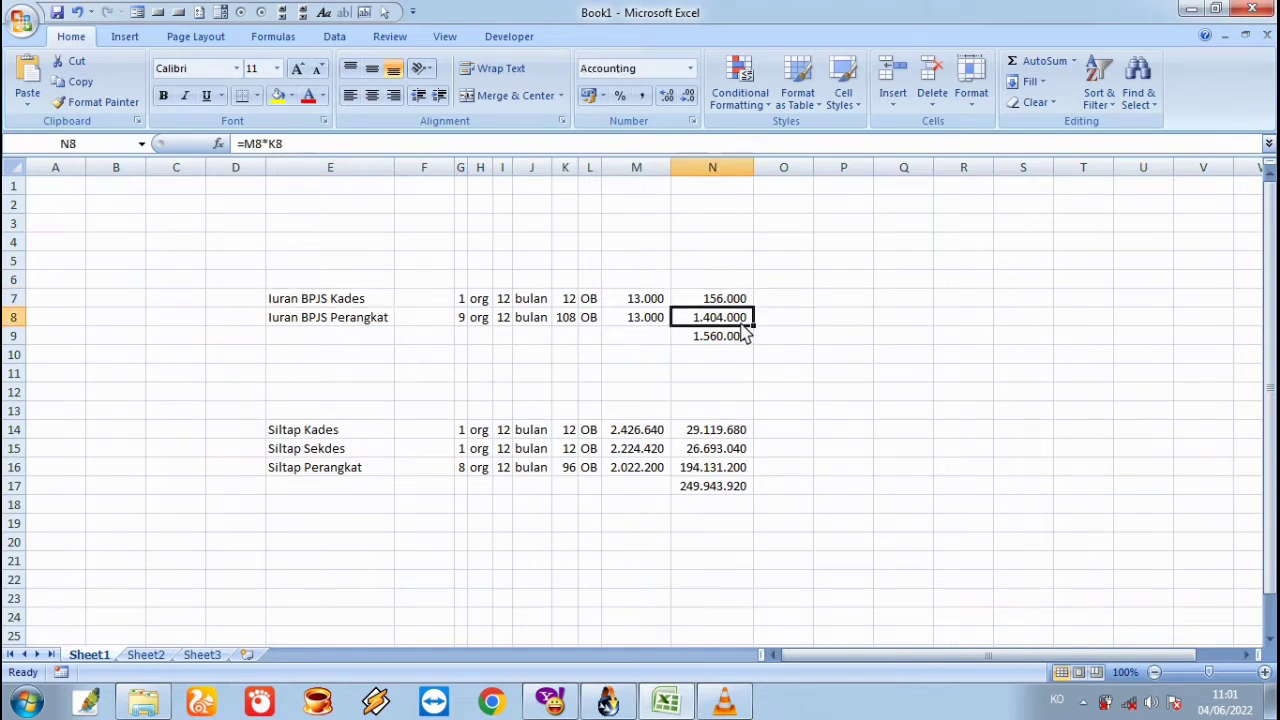
Examine the amounts of the Siltap Kades, Sekdes and Perangkat rows
click(736, 446)
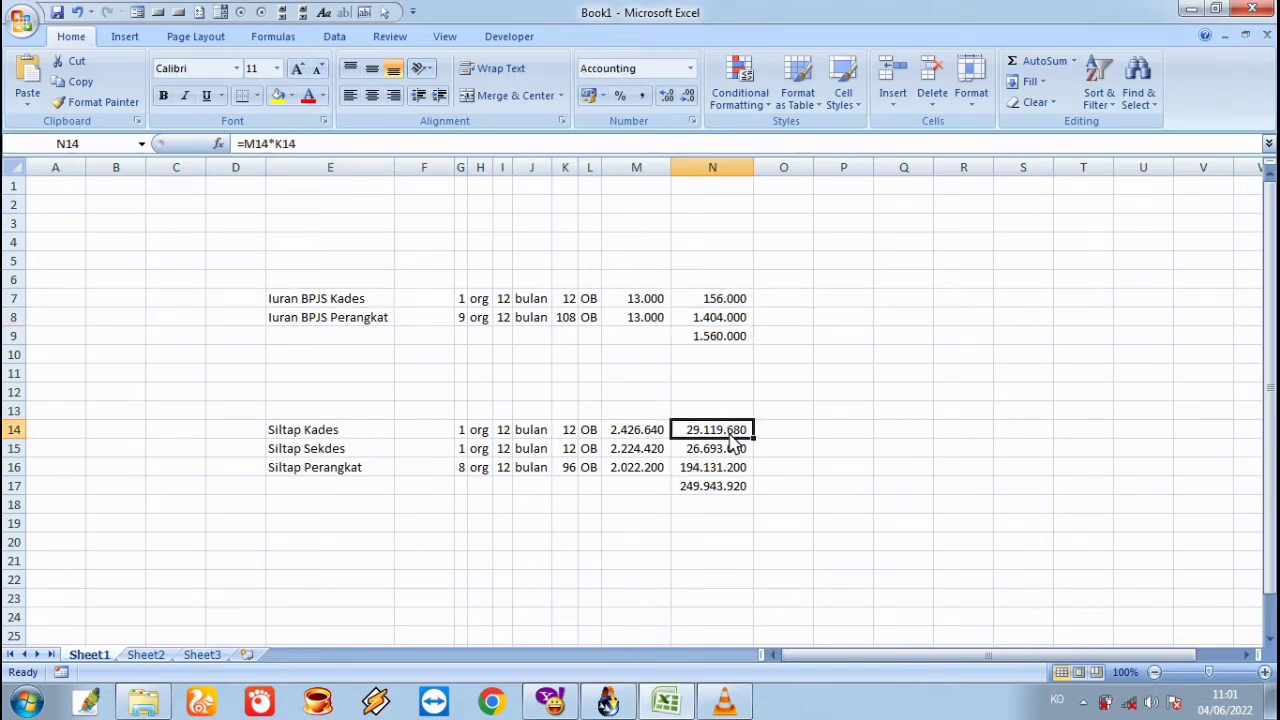
click(776, 440)
click(742, 436)
drag(741, 433, 745, 467)
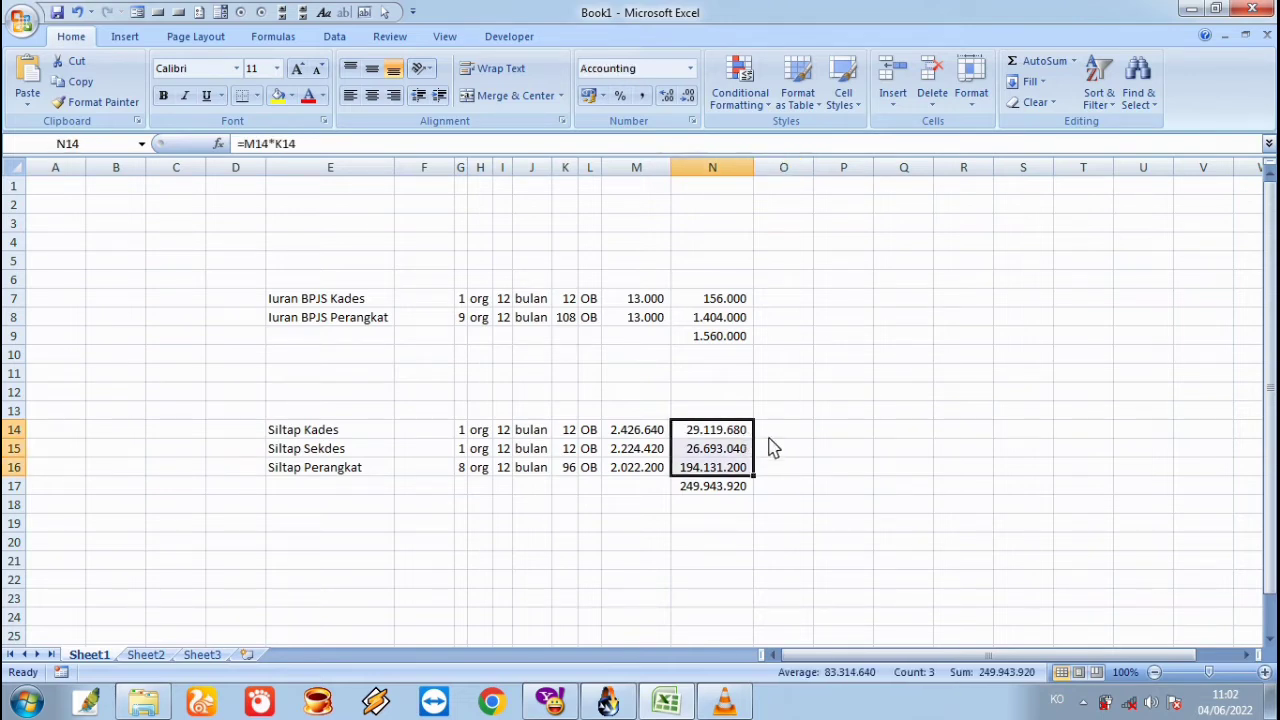
click(776, 442)
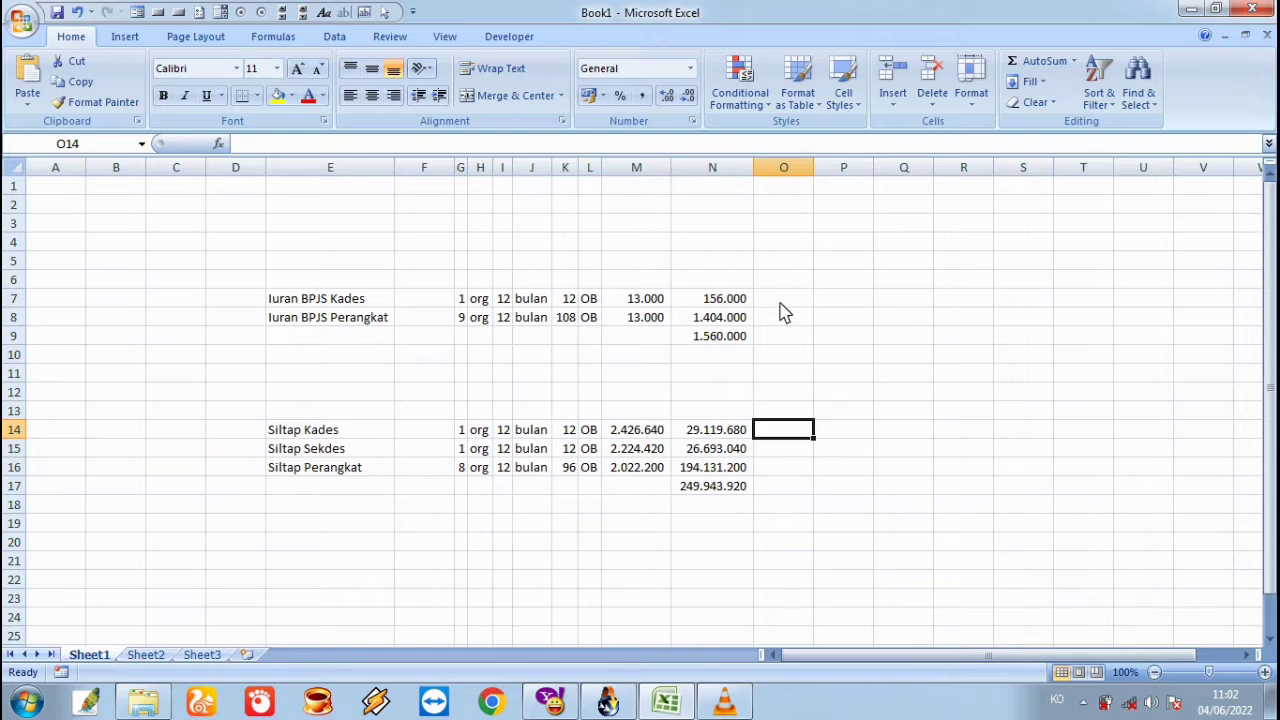
click(782, 305)
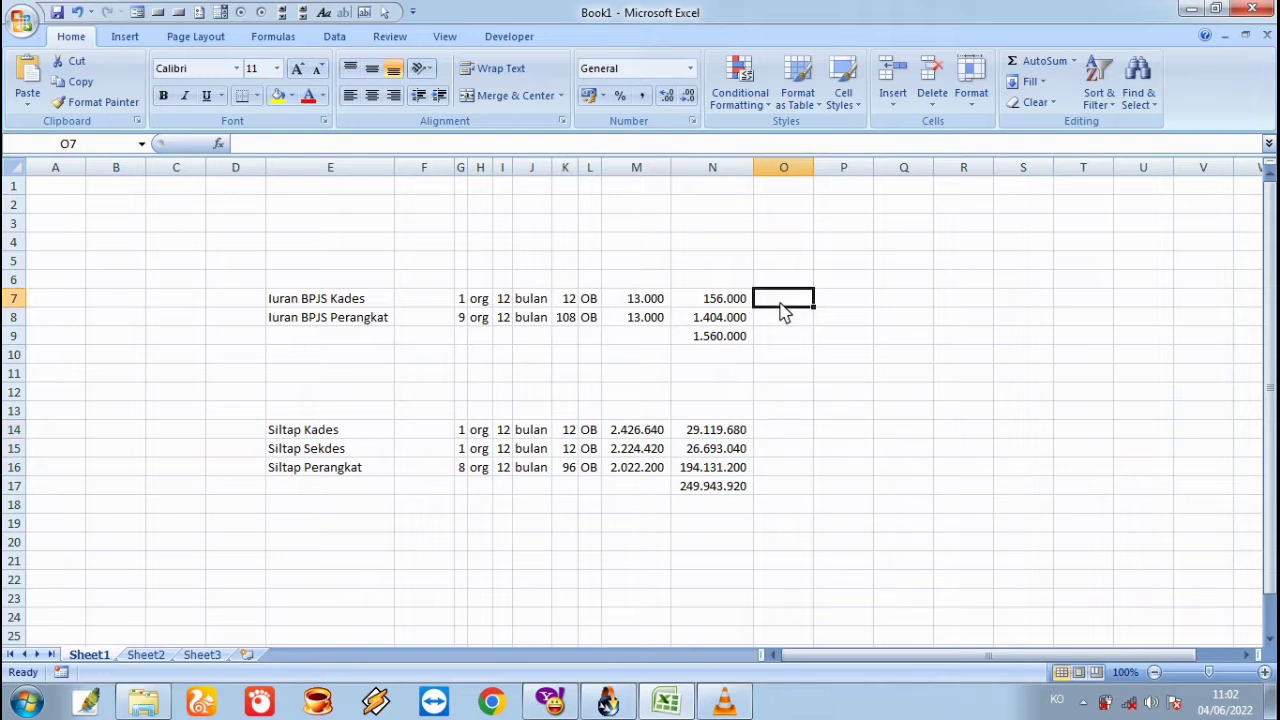
Set the number of months to 4 for Iuran BPJS Kades and Iuran BPJS Perangkat
click(507, 284)
key(Down)
text(4)
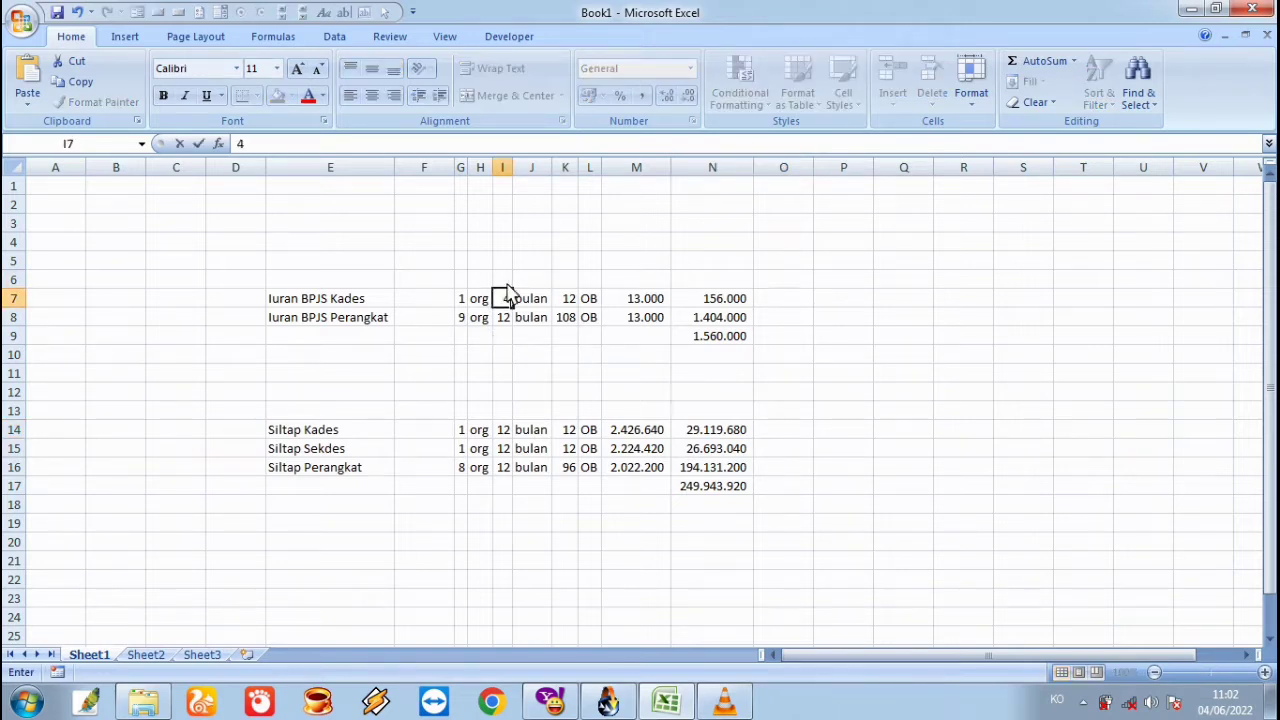
key(Return)
text(4)
key(Up)
key(Right)
key(Right)
key(Right)
key(Right)
key(Right)
key(Right)
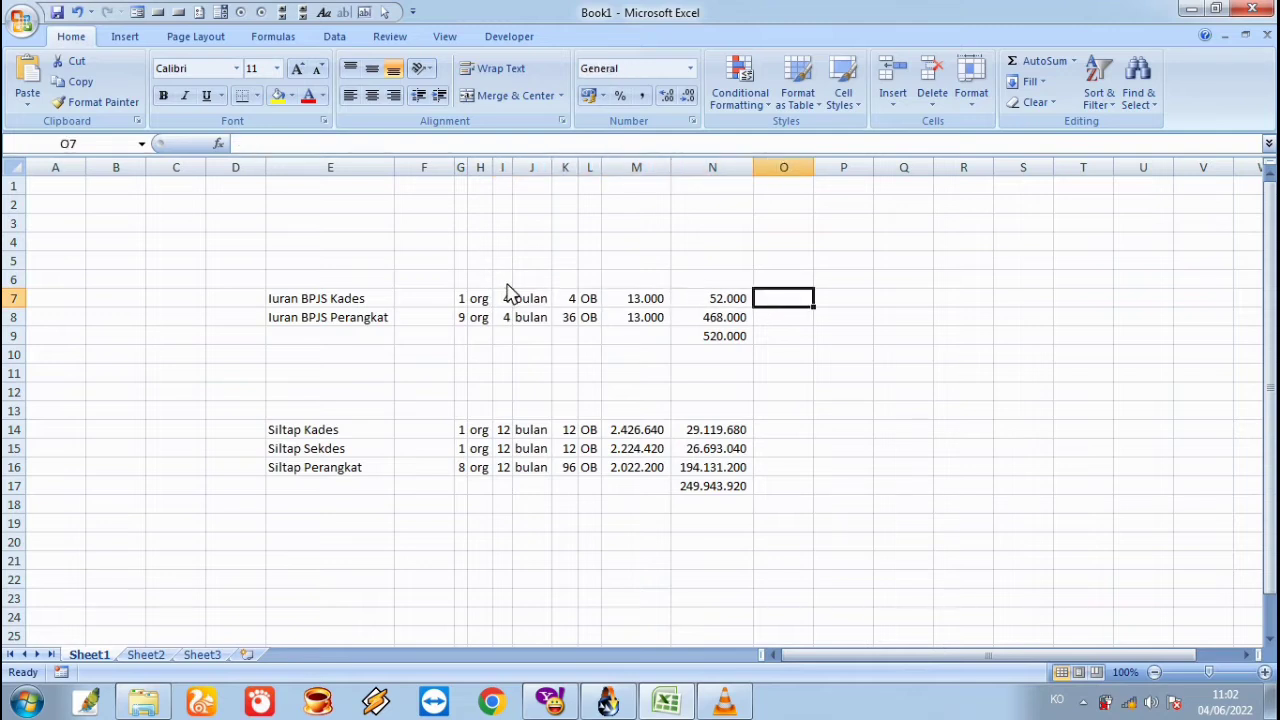
Examine the recalculated BPJS contribution amounts and the formula of their total in N9
key(Up)
key(Left)
key(Left)
key(Left)
key(Right)
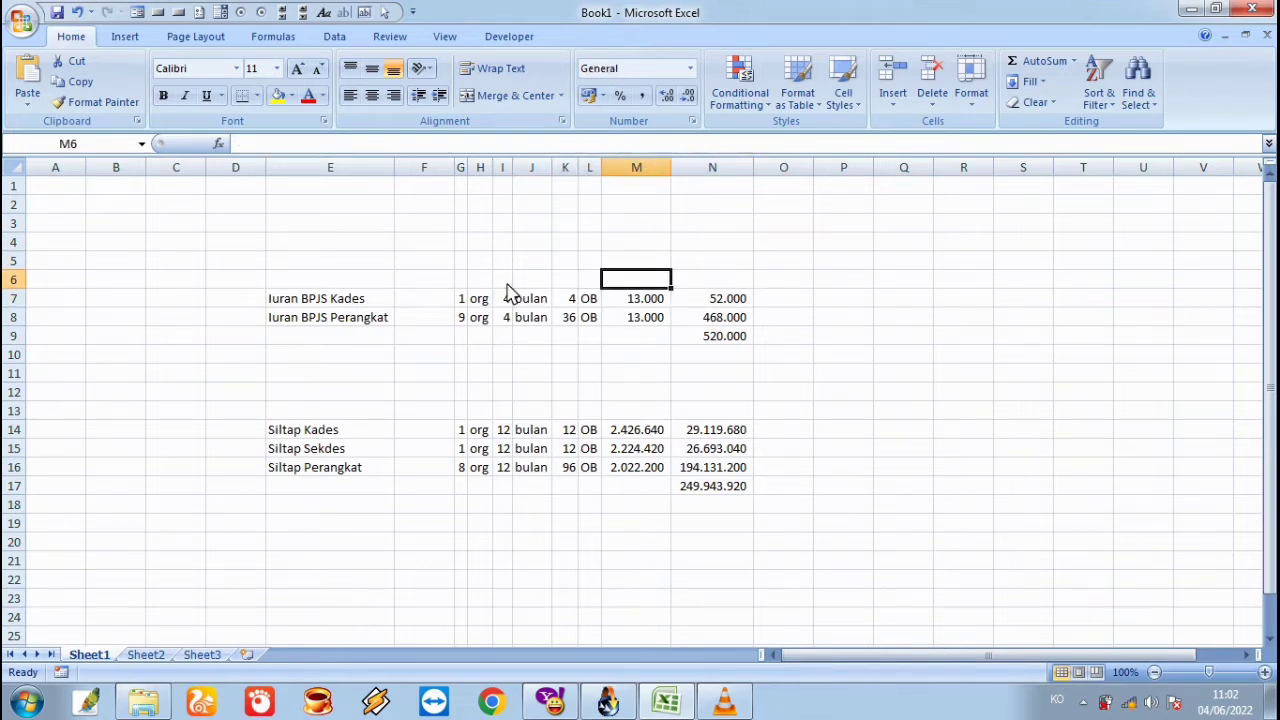
key(Right)
key(Right)
key(Down)
key(Down)
key(Up)
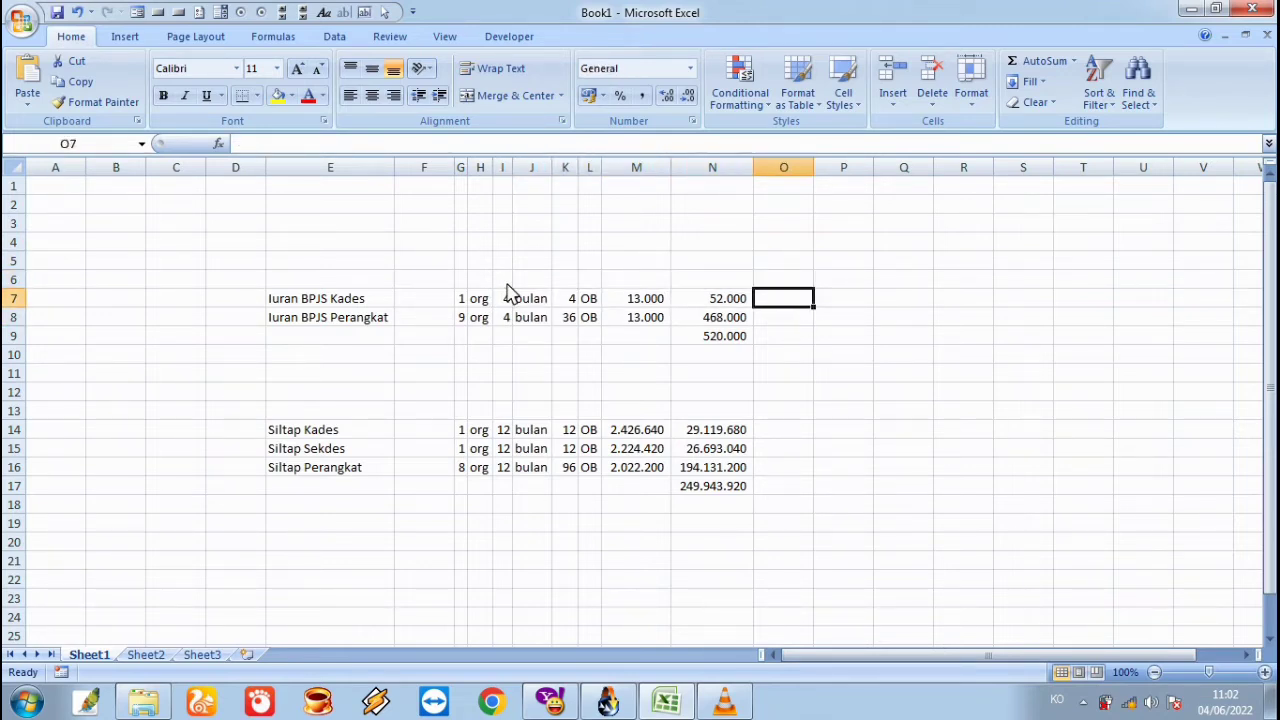
key(Left)
key(Down)
key(Down)
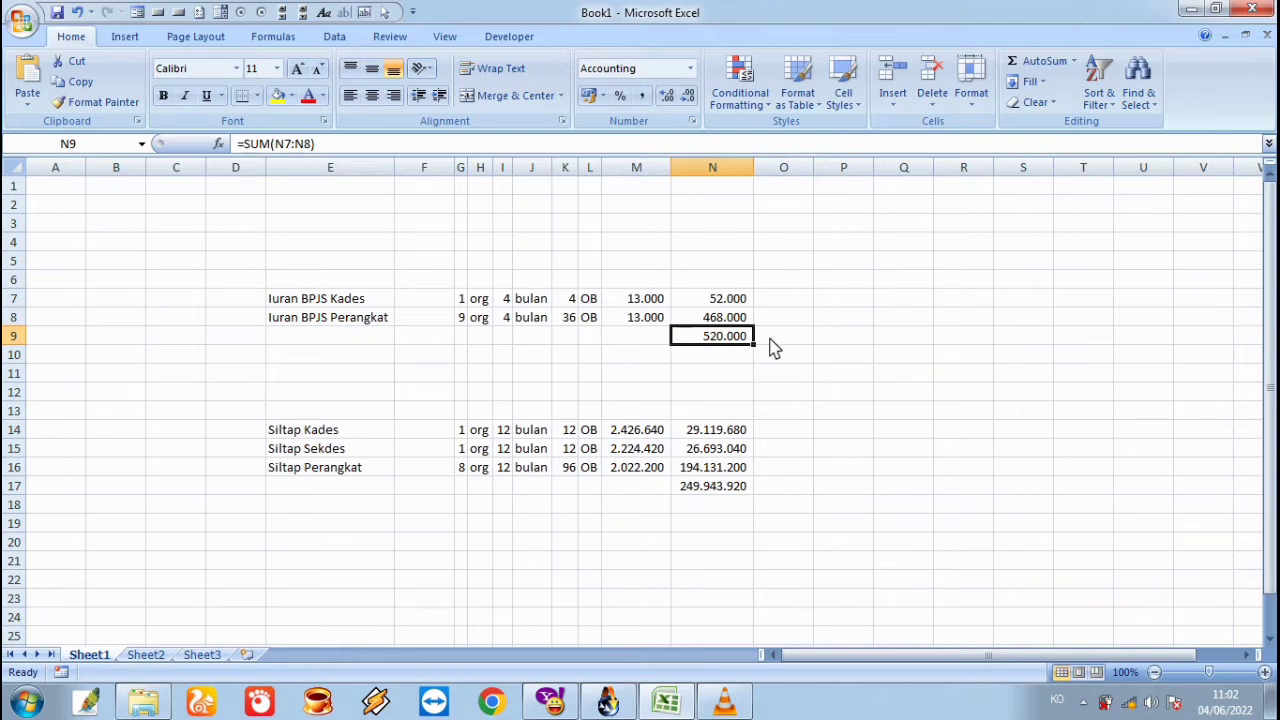
Set the number of months to 4 for Siltap Kades, Siltap Sekdes and Siltap Perangkat
click(504, 436)
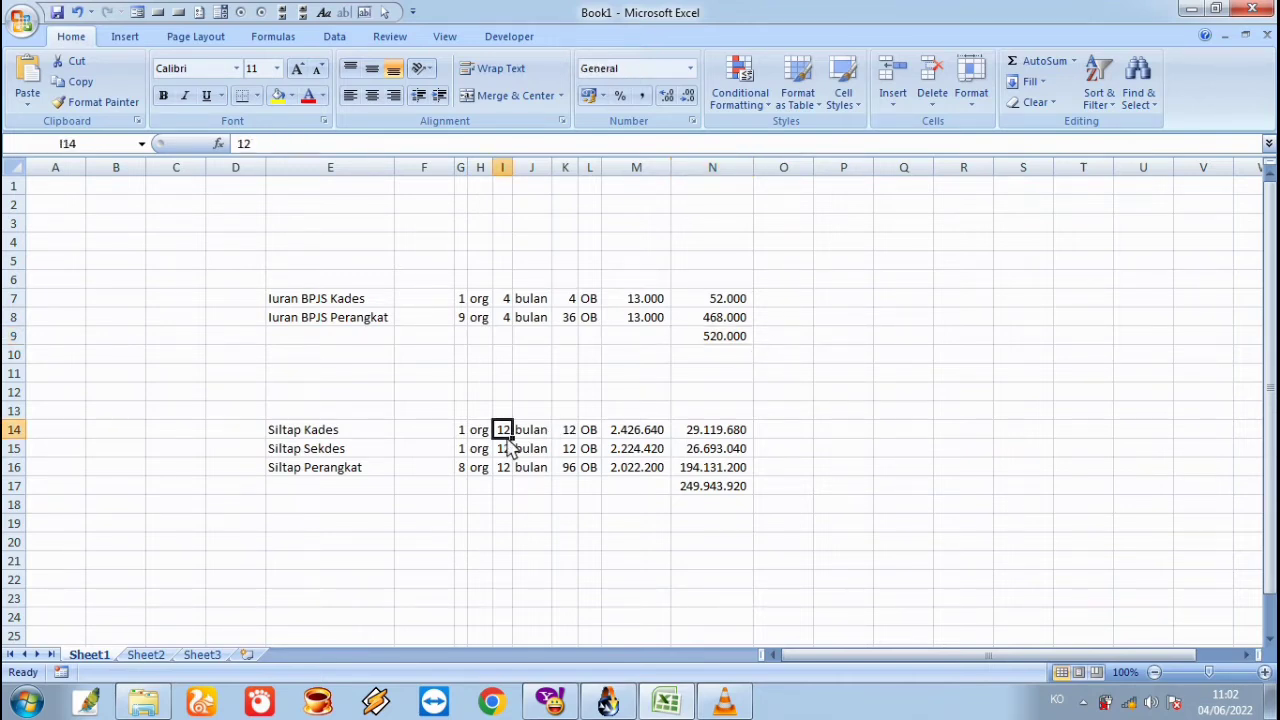
text(4)
key(Return)
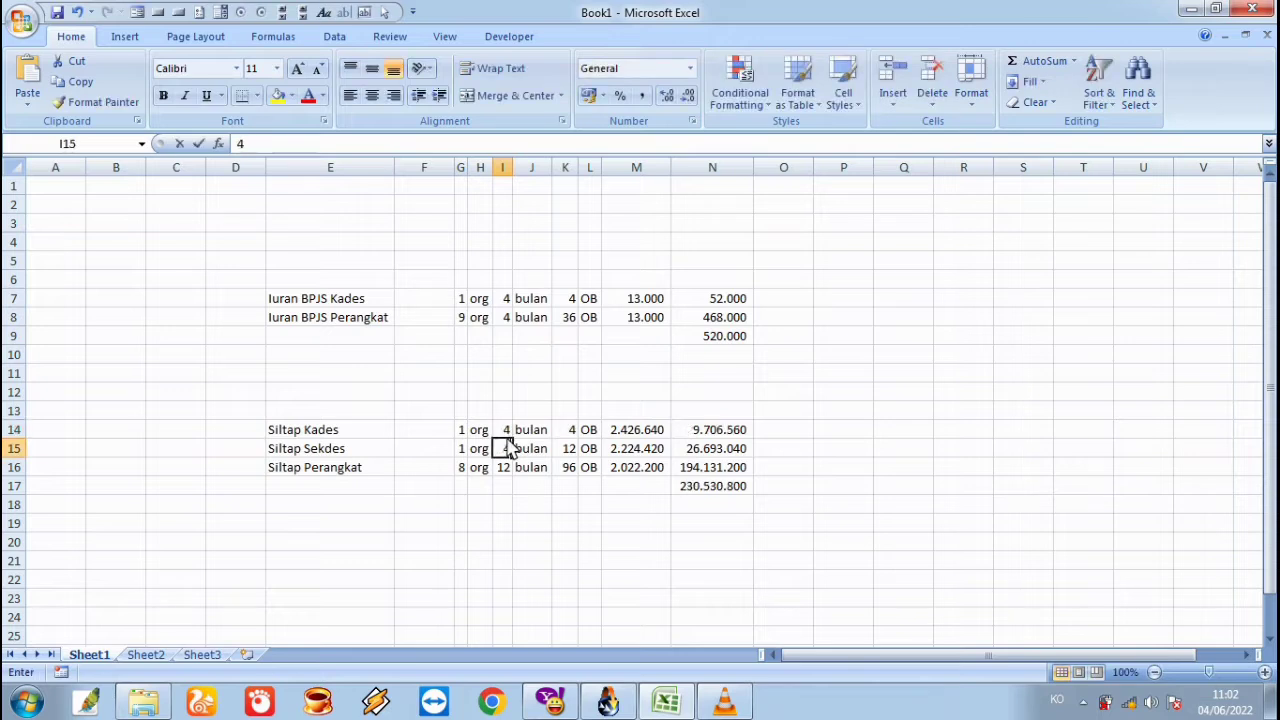
text(4)
key(Return)
text(4)
key(Return)
key(Right)
key(Right)
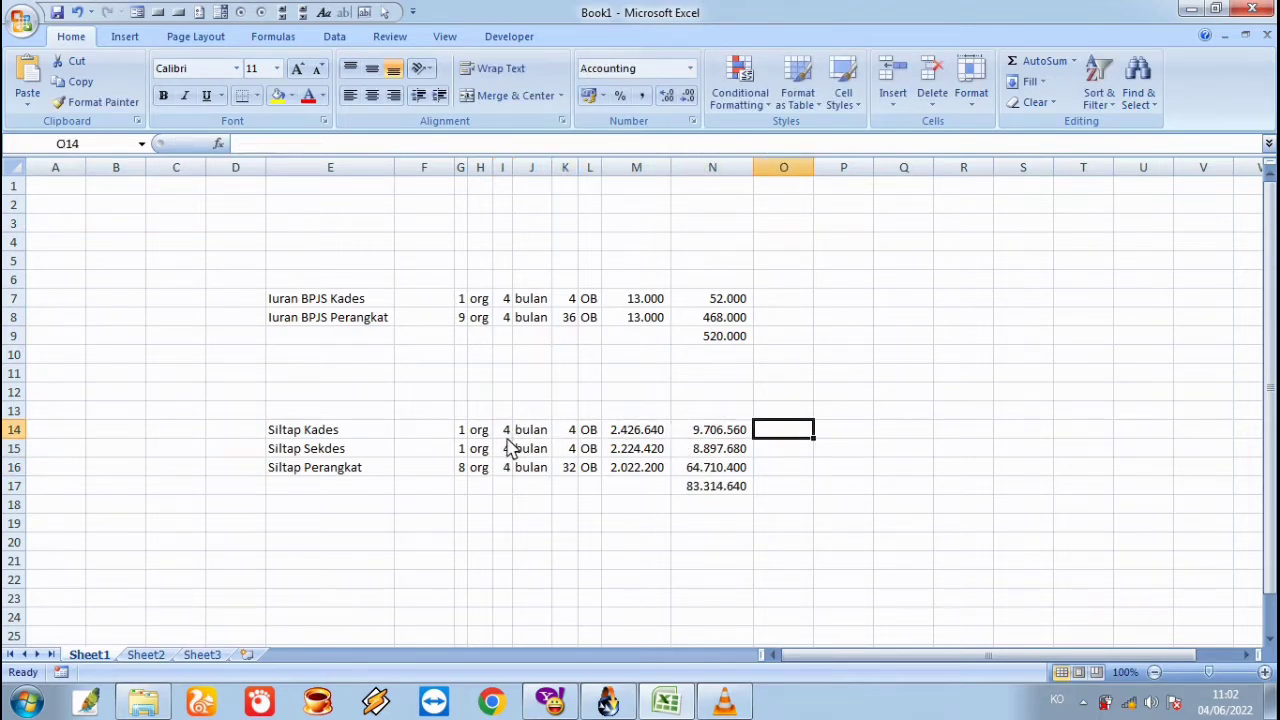
In O14, beside the Siltap Kades amount, enter a formula referencing the Iuran BPJS Kades amount in N7
click(707, 343)
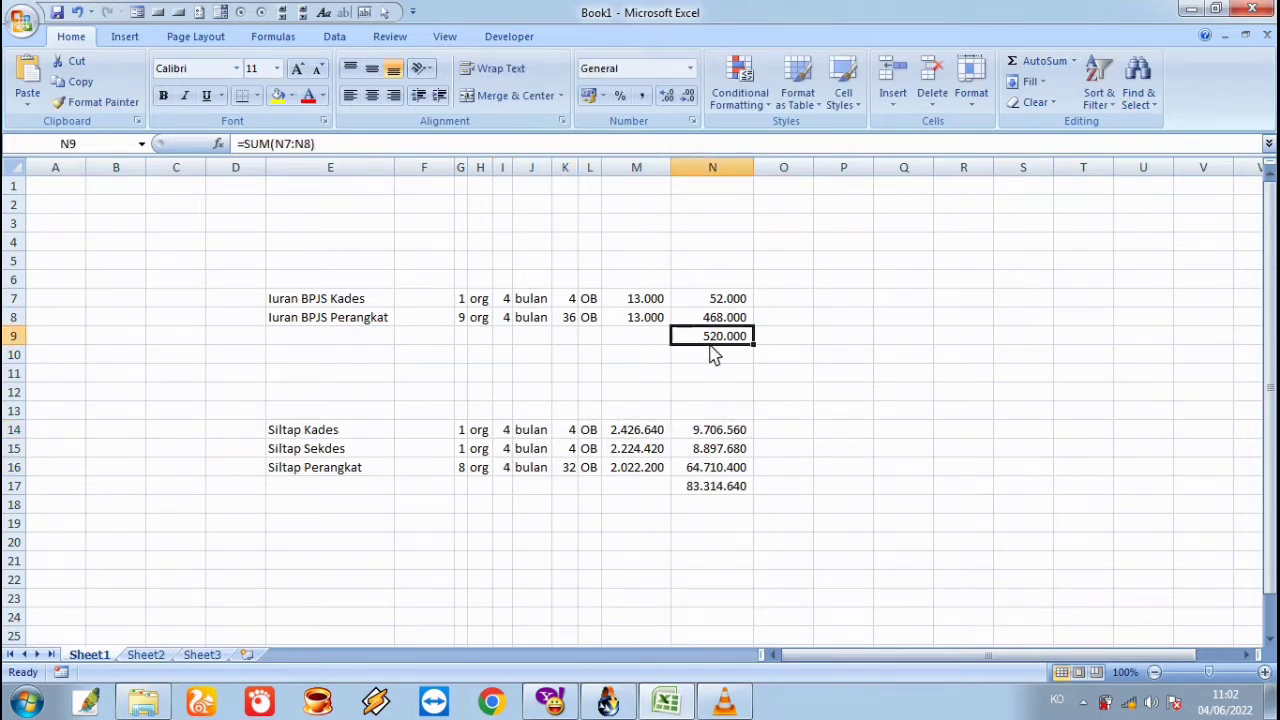
key(Down)
key(Down)
key(Down)
key(Down)
key(Right)
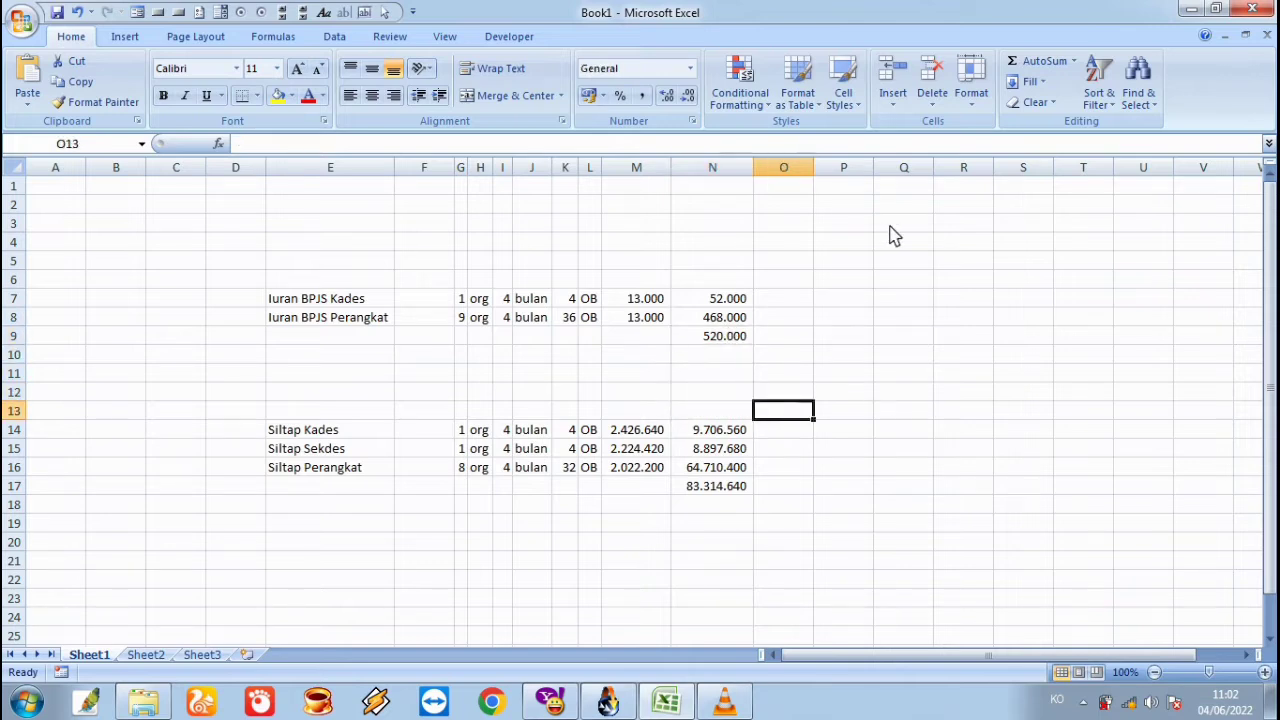
key(Down)
text(=)
key(Left)
key(Up)
key(Up)
key(Up)
key(Up)
key(Up)
key(Up)
key(Up)
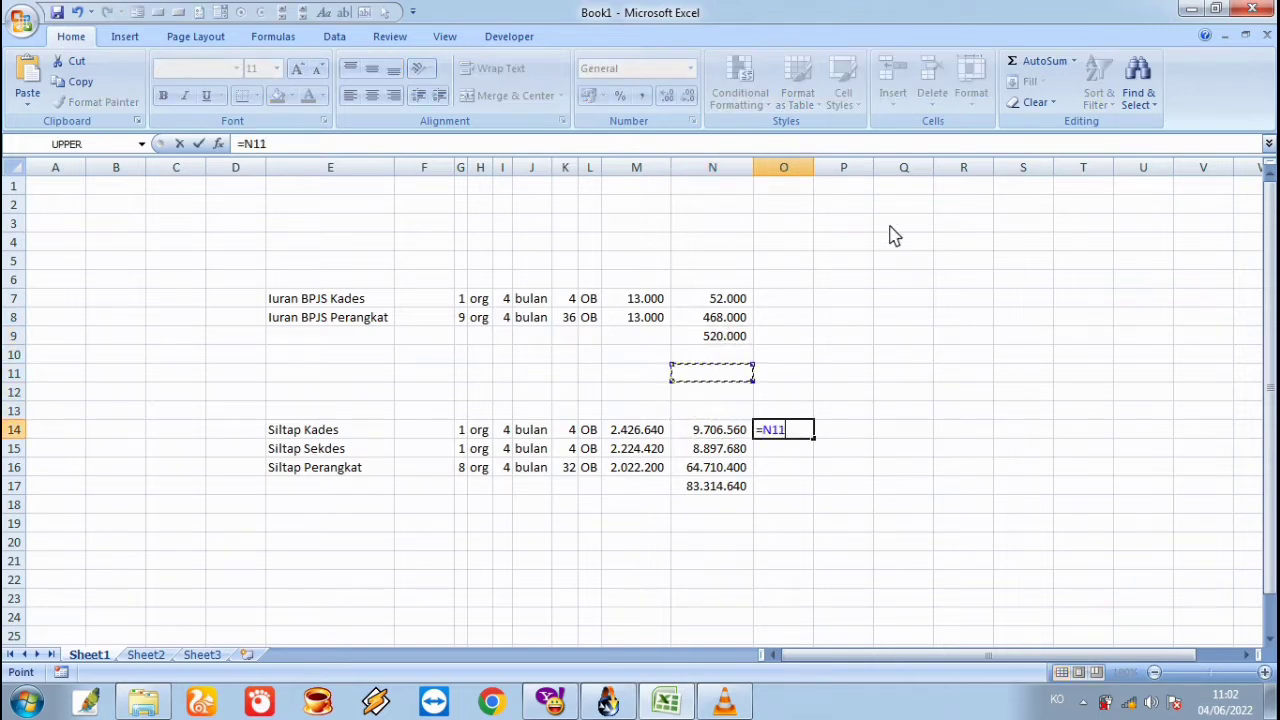
key(Return)
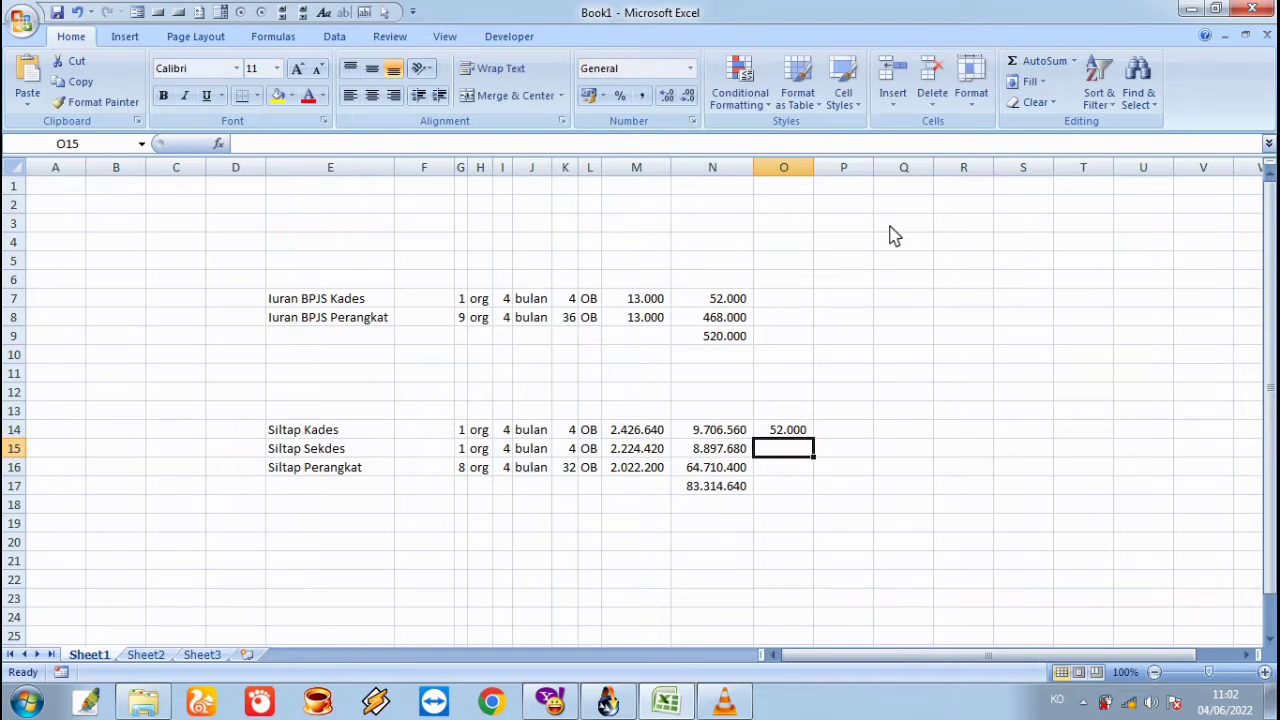
In O15, beside the Siltap Sekdes amount, enter a formula referencing the cell above, O14
text(=)
key(Up)
key(Return)
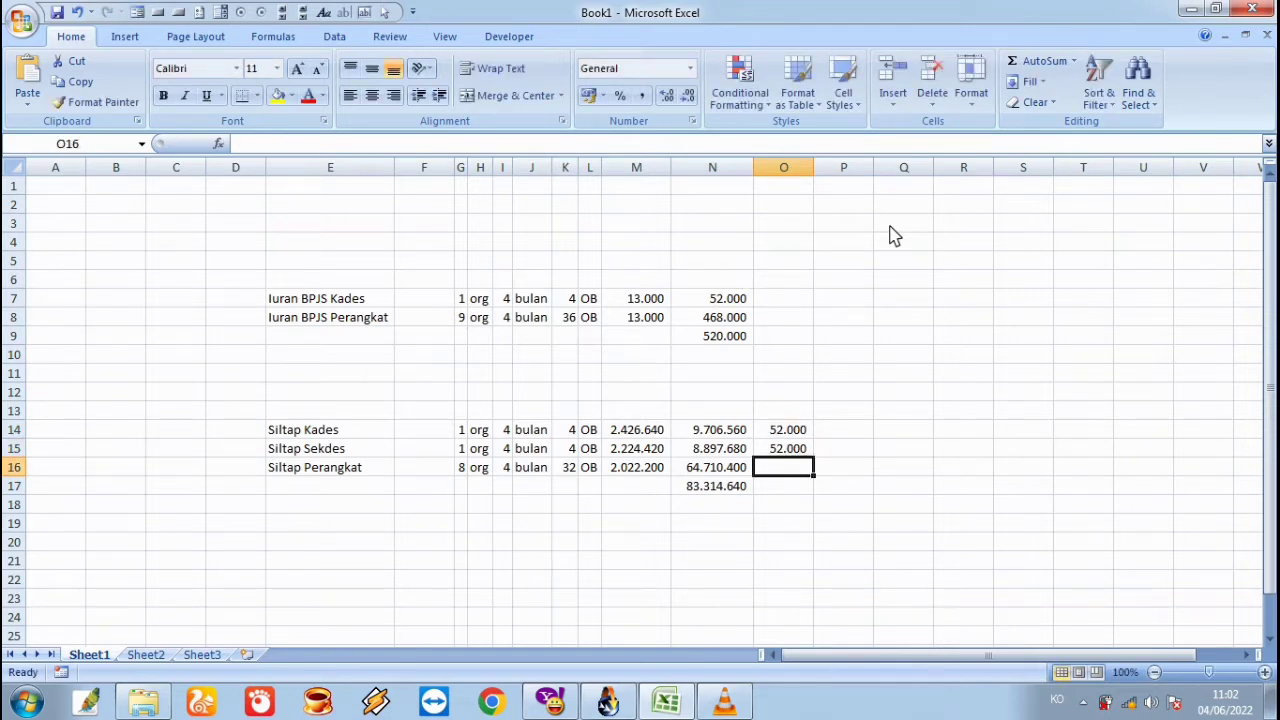
In O16, beside the Siltap Perangkat amount, enter a formula referencing the Iuran BPJS Perangkat amount in N8
text(=)
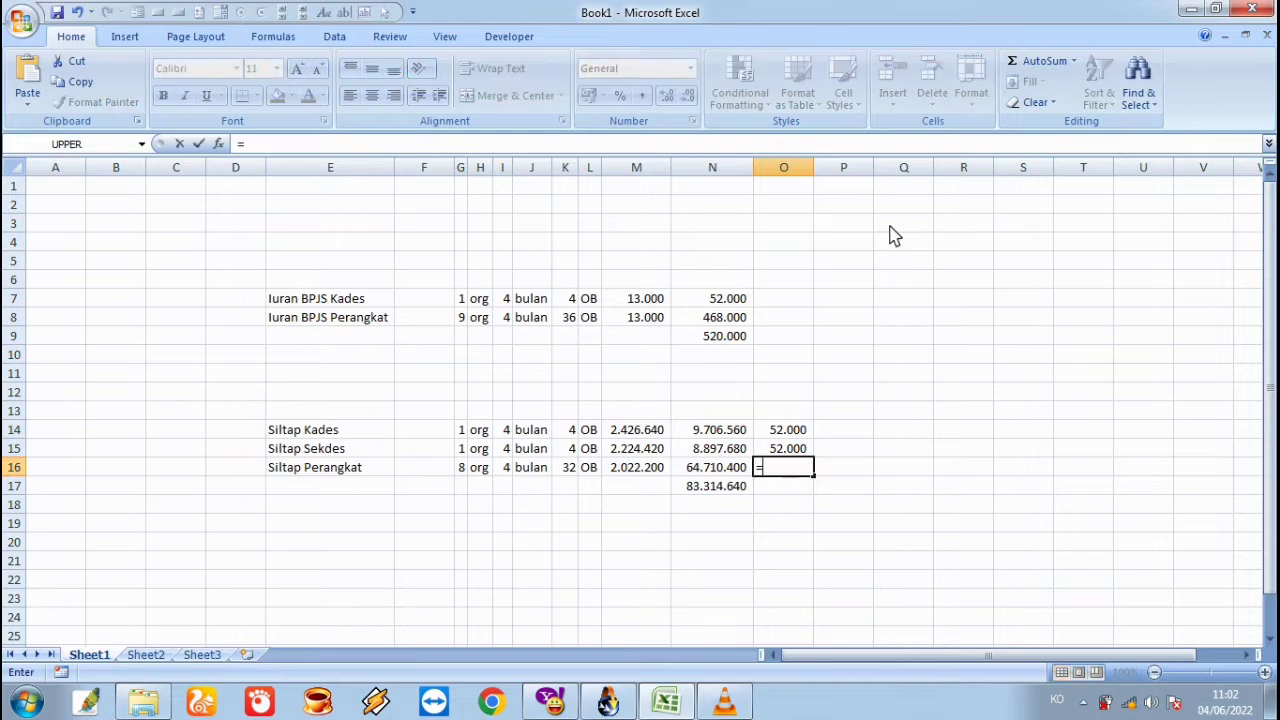
key(Left)
key(Up)
key(Up)
key(Up)
key(Up)
key(Up)
key(Up)
key(Up)
key(Up)
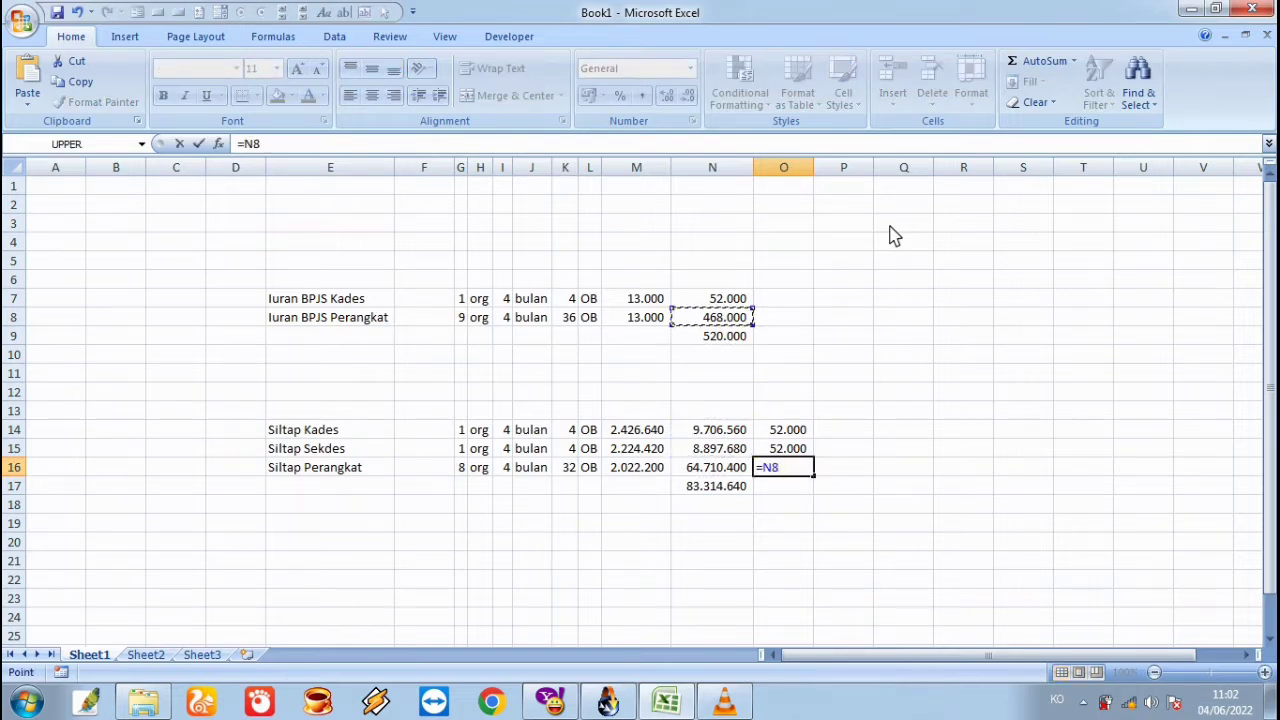
key(Return)
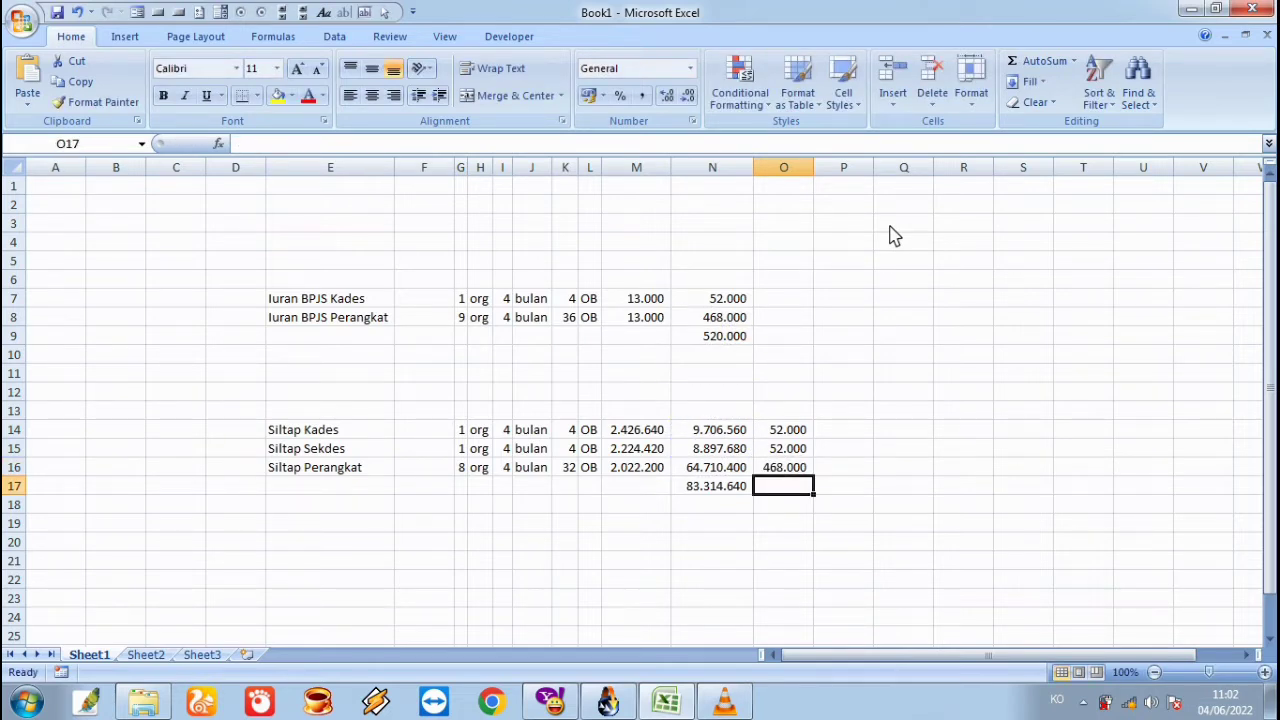
Copy the Siltap total formula from N17 into O17 to sum the BPJS amounts
key(Left)
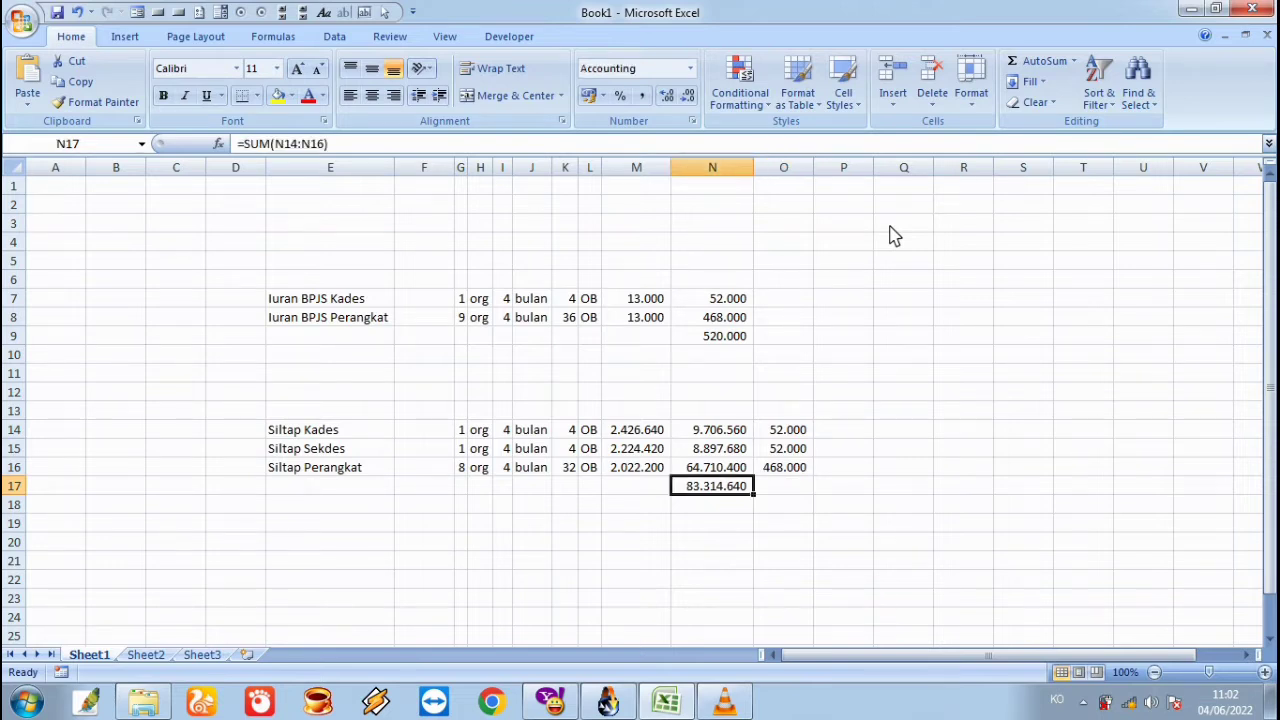
key(ctrl+c)
key(Right)
key(Return)
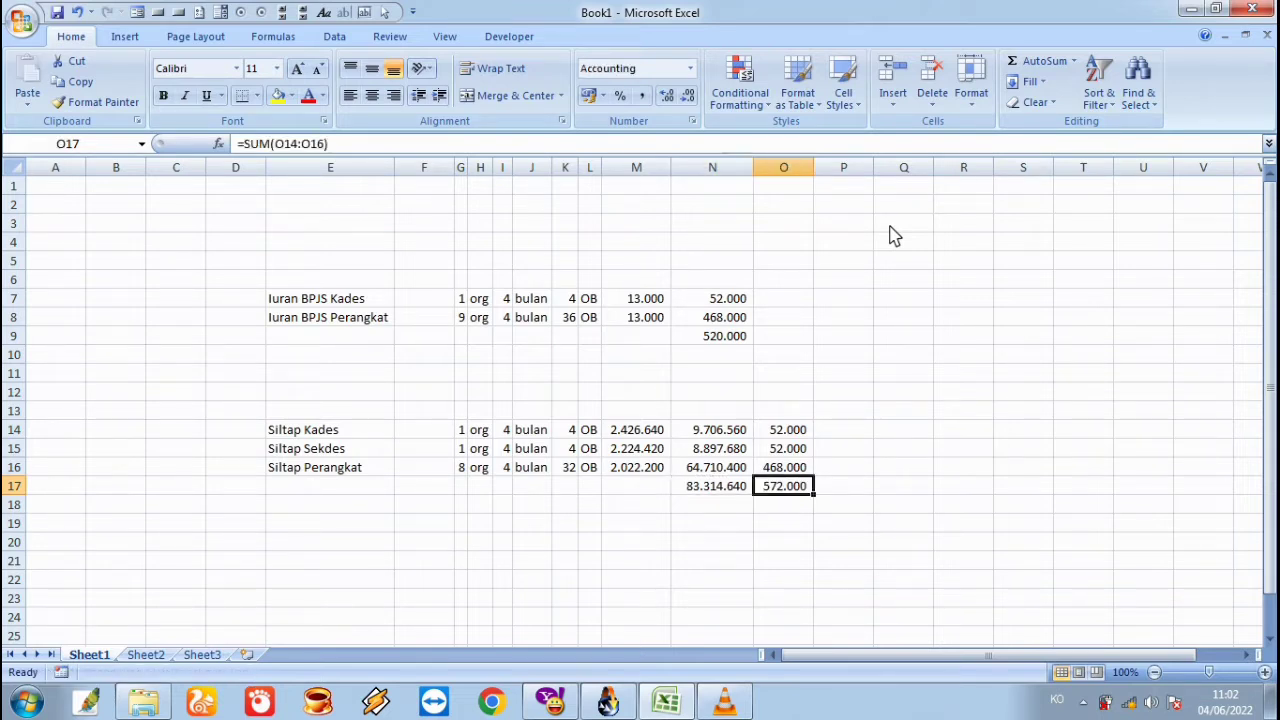
In P17, enter a formula subtracting the BPJS total in O17 from the Siltap total in N17
key(Right)
text(=)
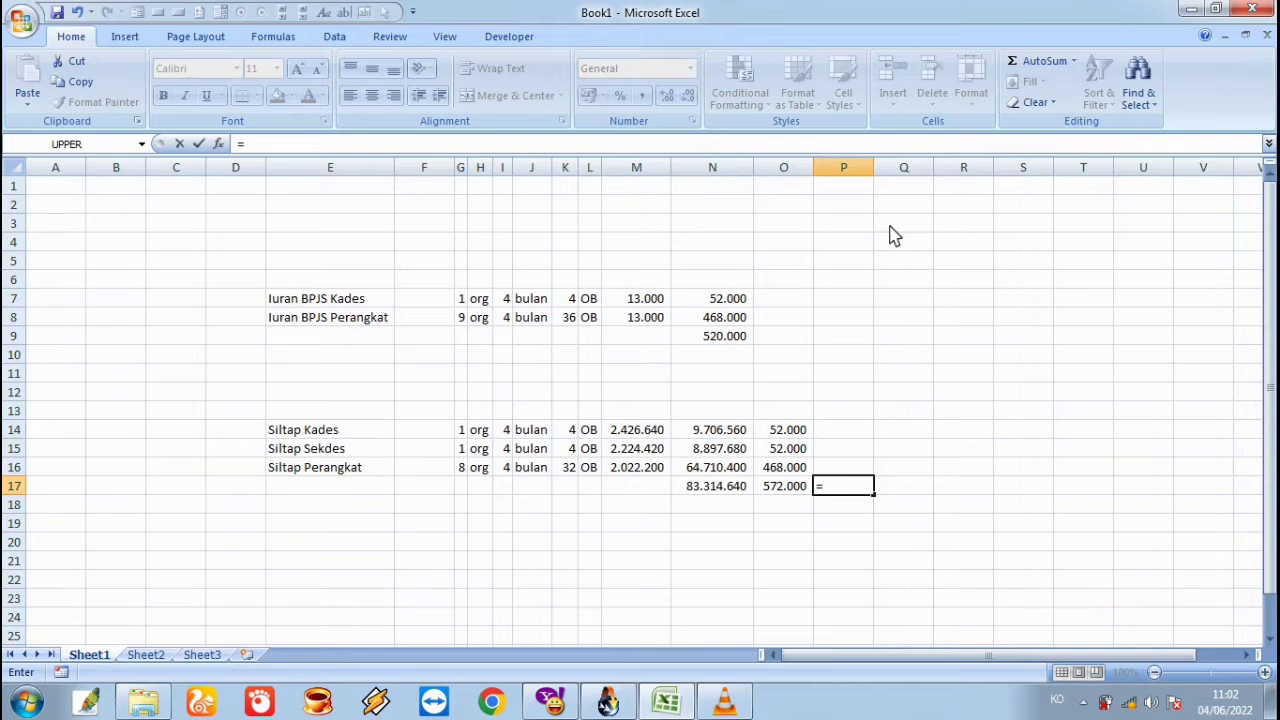
key(Left)
key(Left)
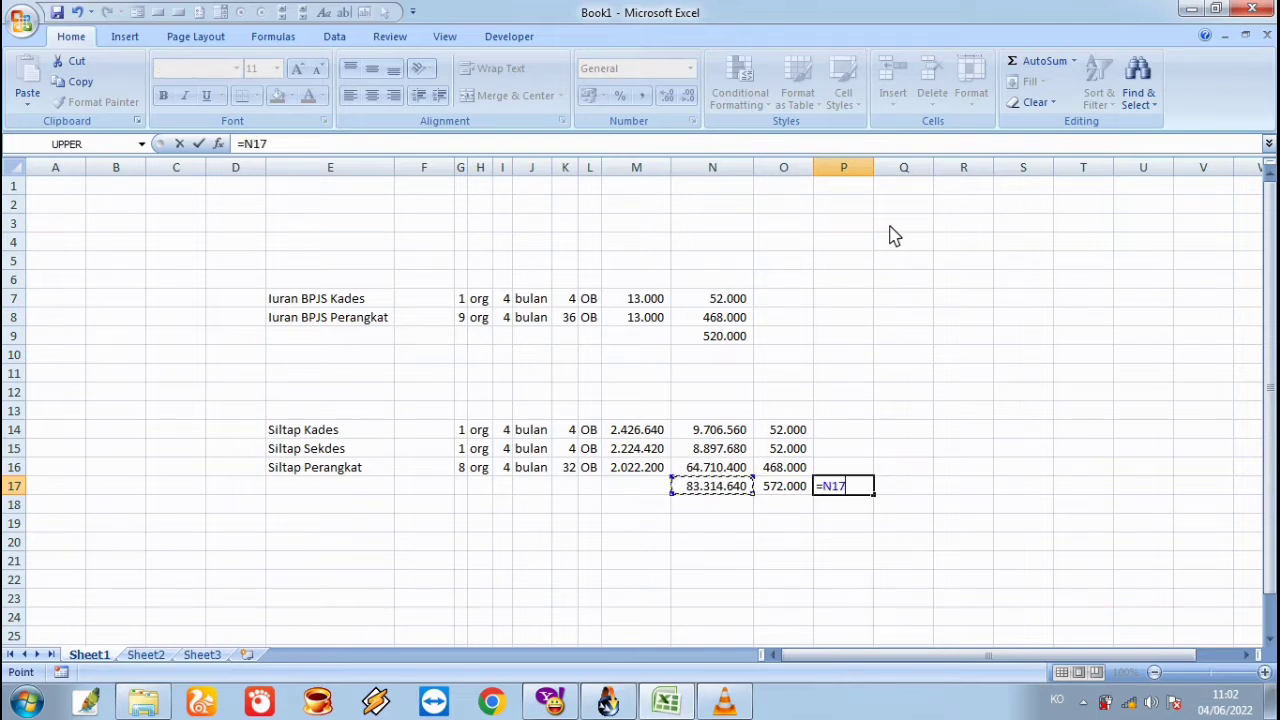
text(-)
key(Left)
key(Return)
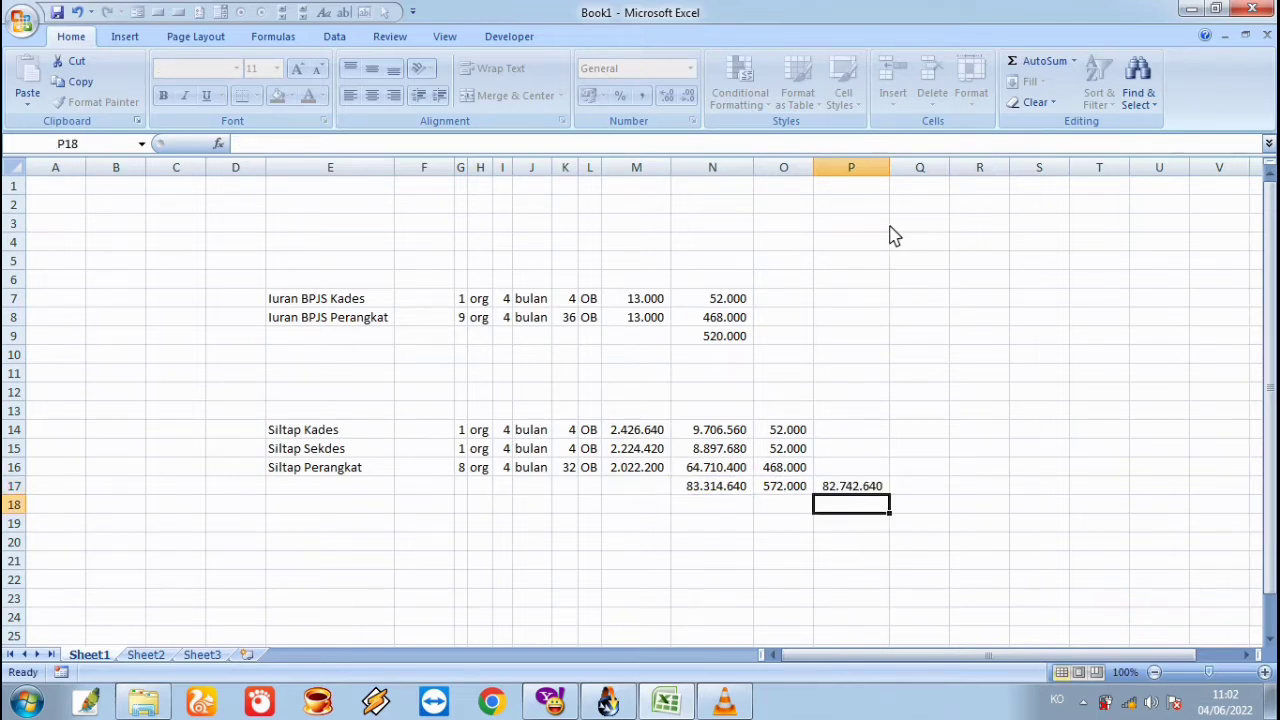
key(Up)
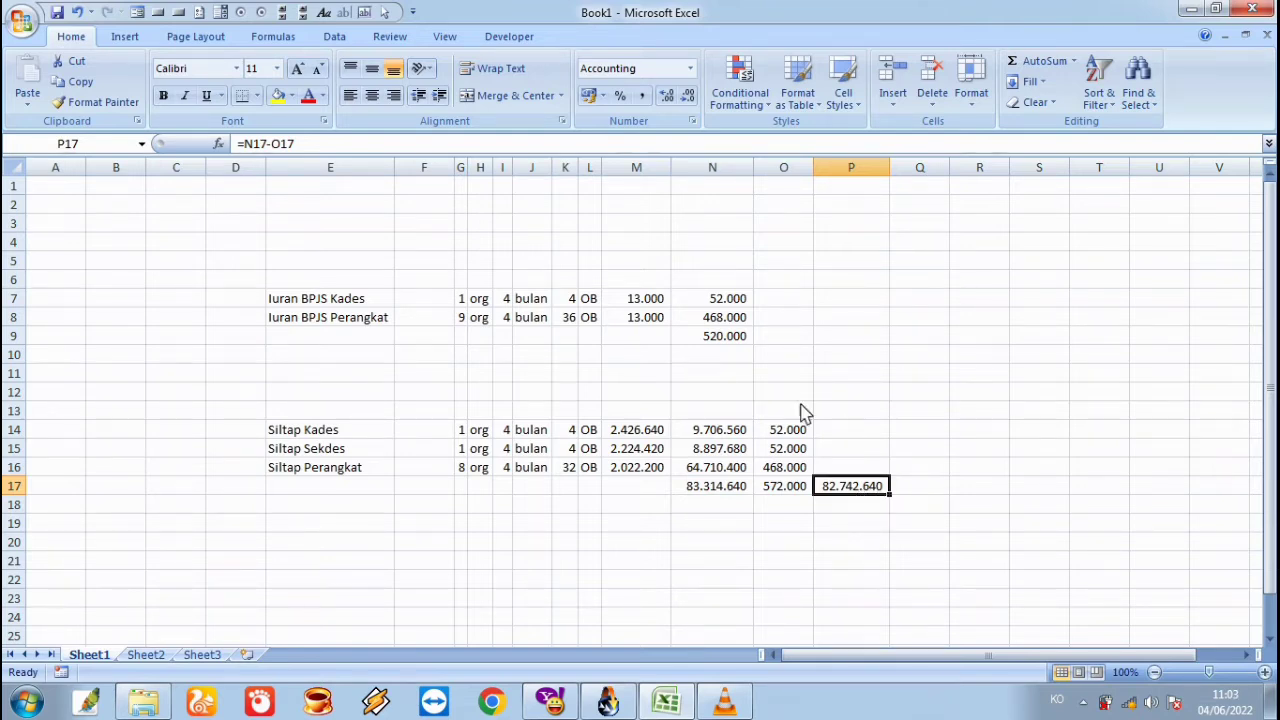
click(728, 506)
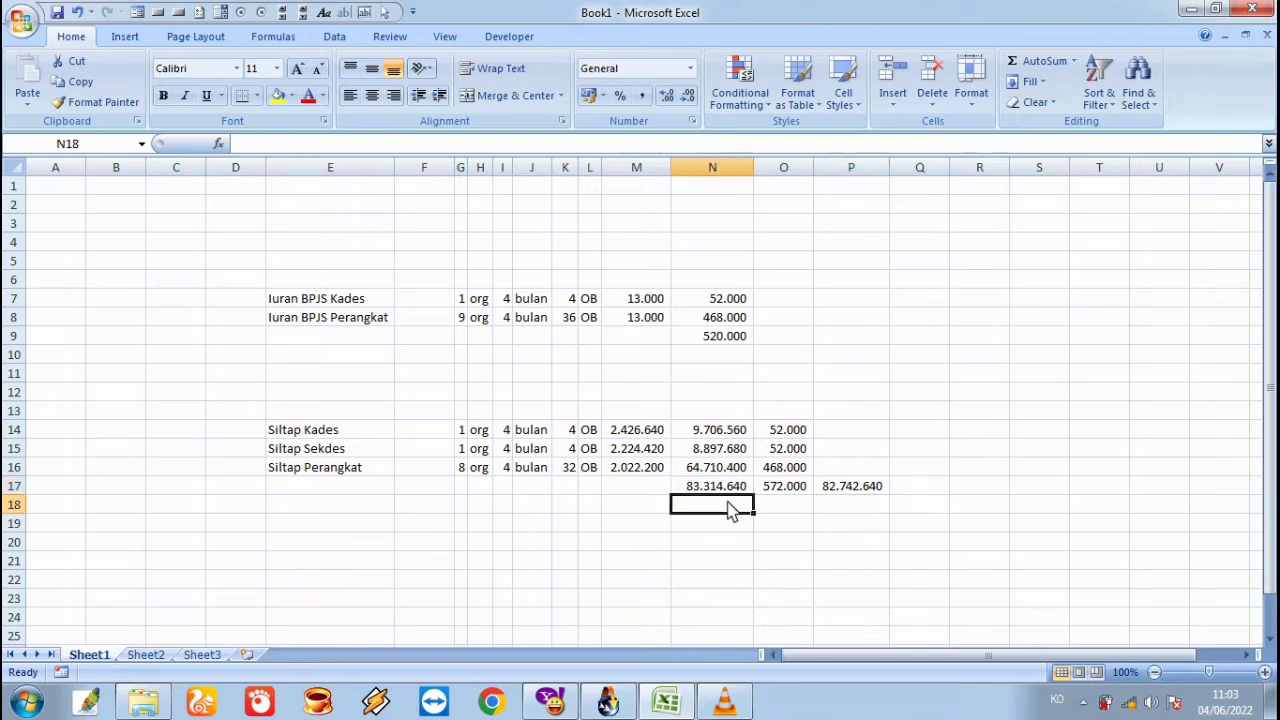
click(785, 488)
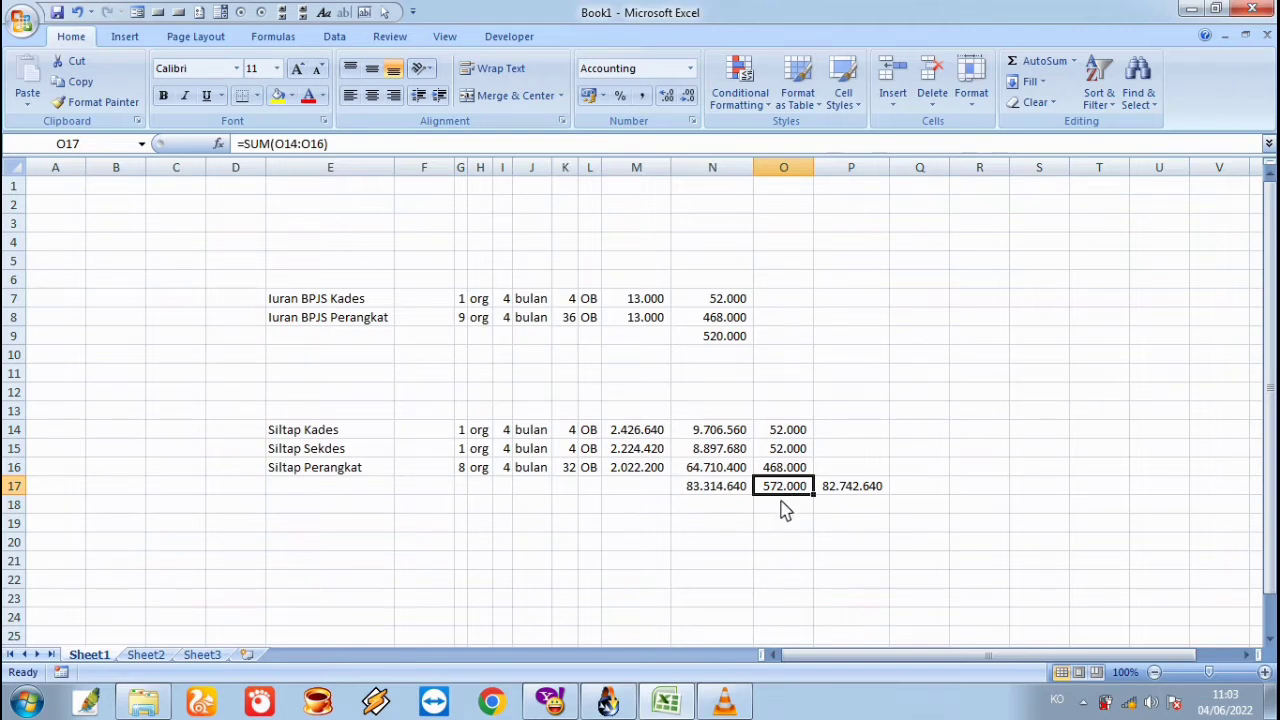
Switch to SISKEUDES and start a new bank receipt record under Penerimaan Desa
click(618, 704)
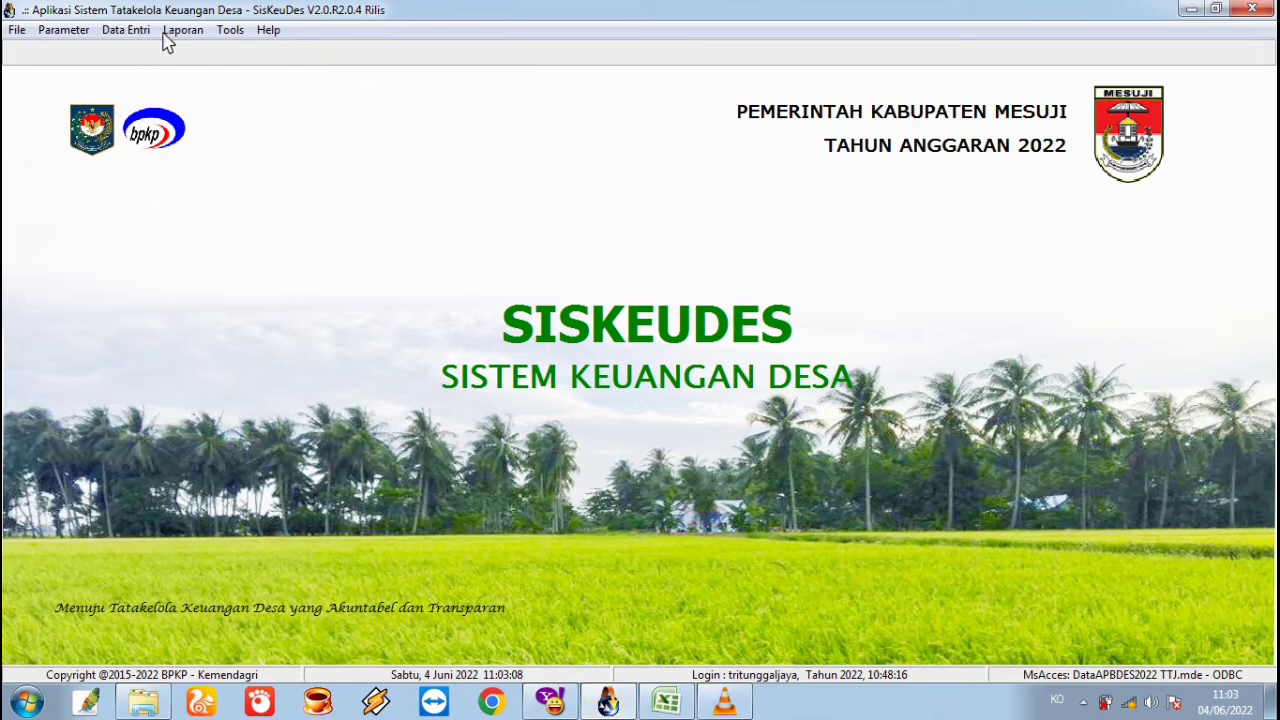
click(147, 33)
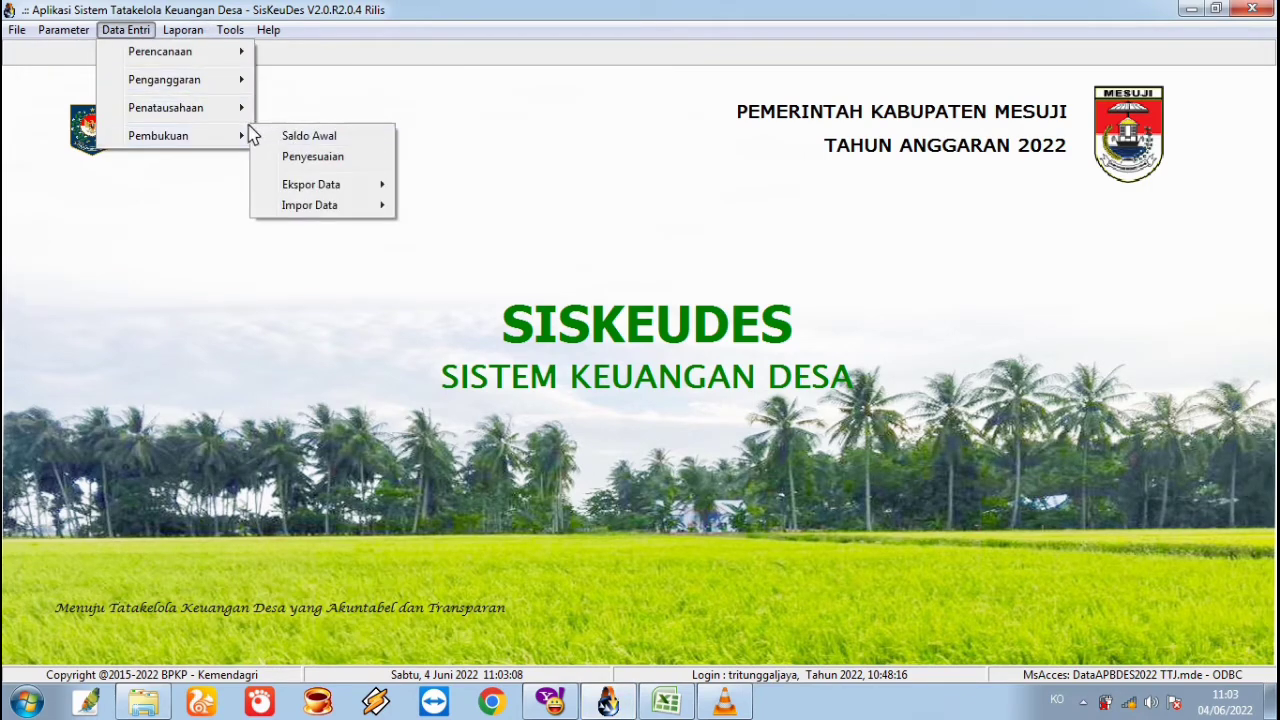
mouse_move(238, 118)
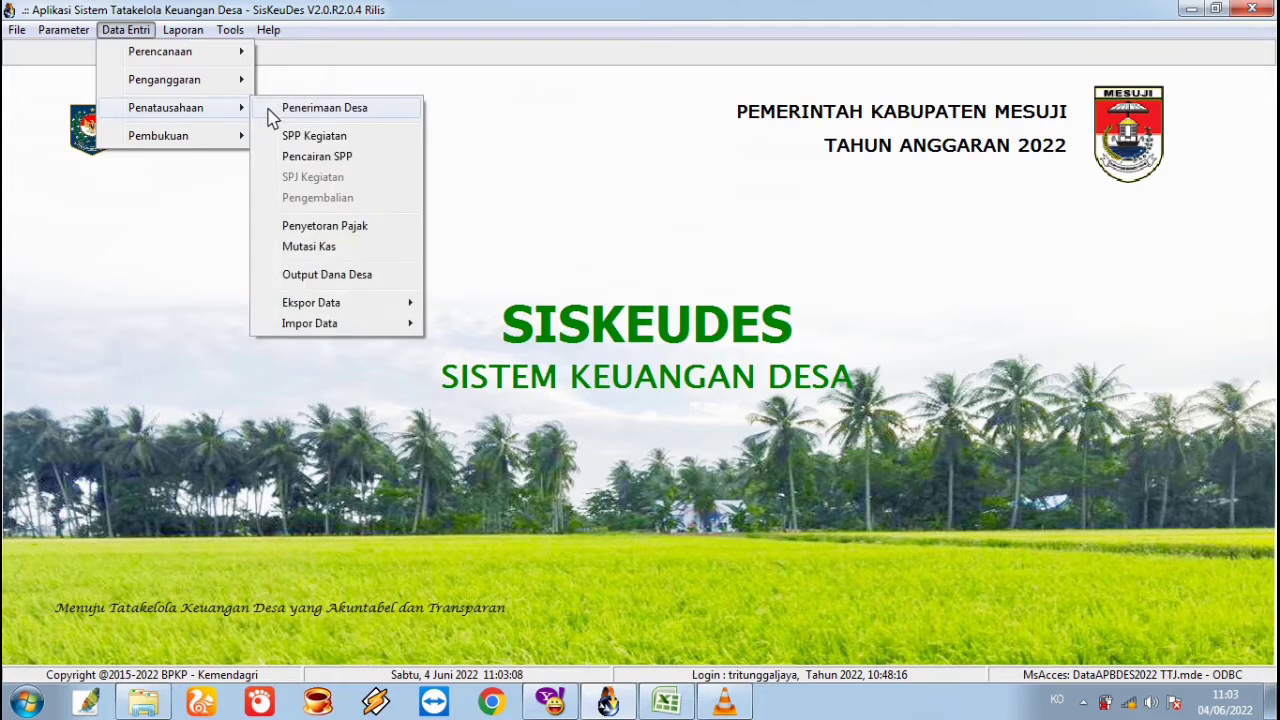
click(278, 110)
click(409, 258)
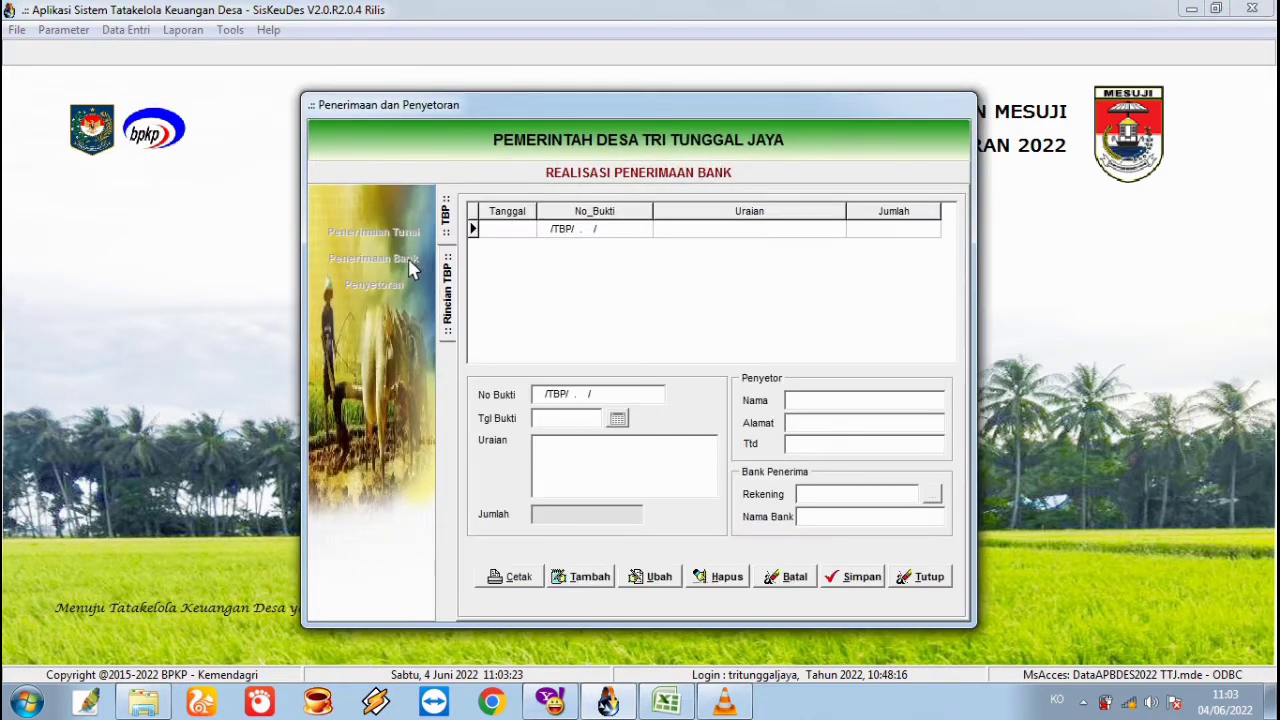
click(576, 577)
Set the bank receipt's Tgl Bukti to 29/04/2022
click(586, 419)
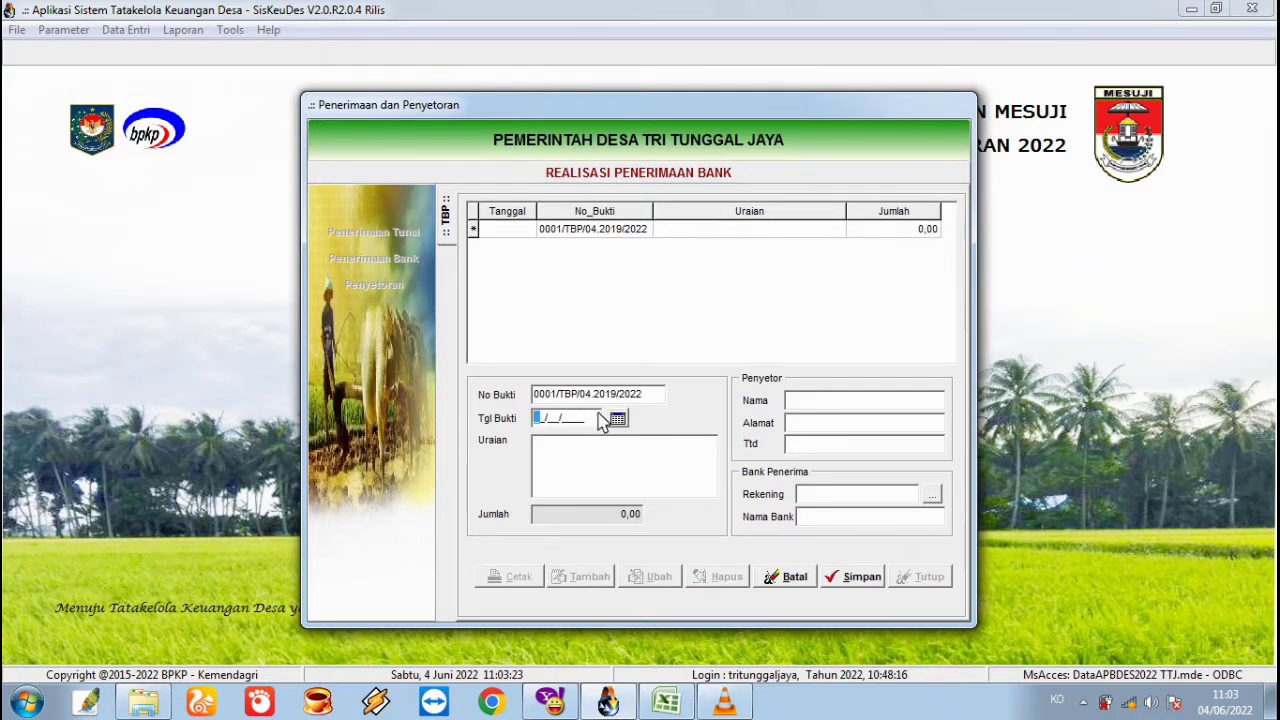
click(617, 421)
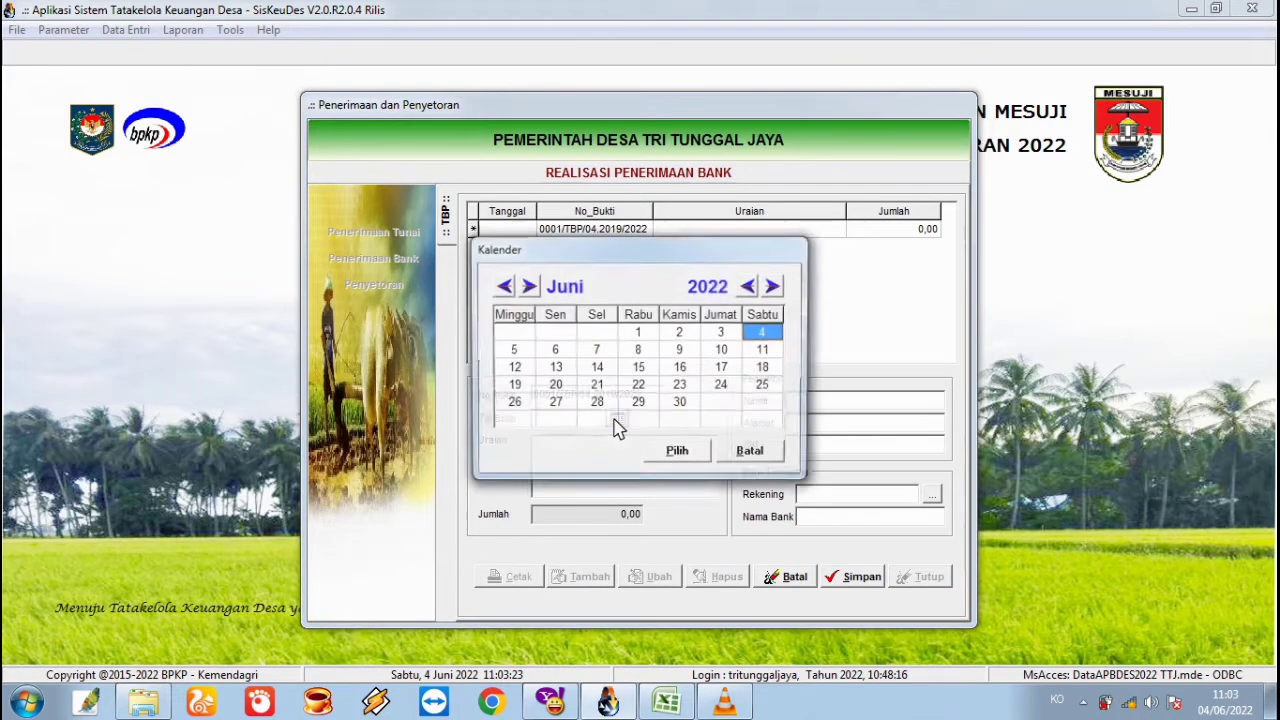
click(502, 286)
click(502, 286)
click(502, 286)
click(502, 286)
click(502, 286)
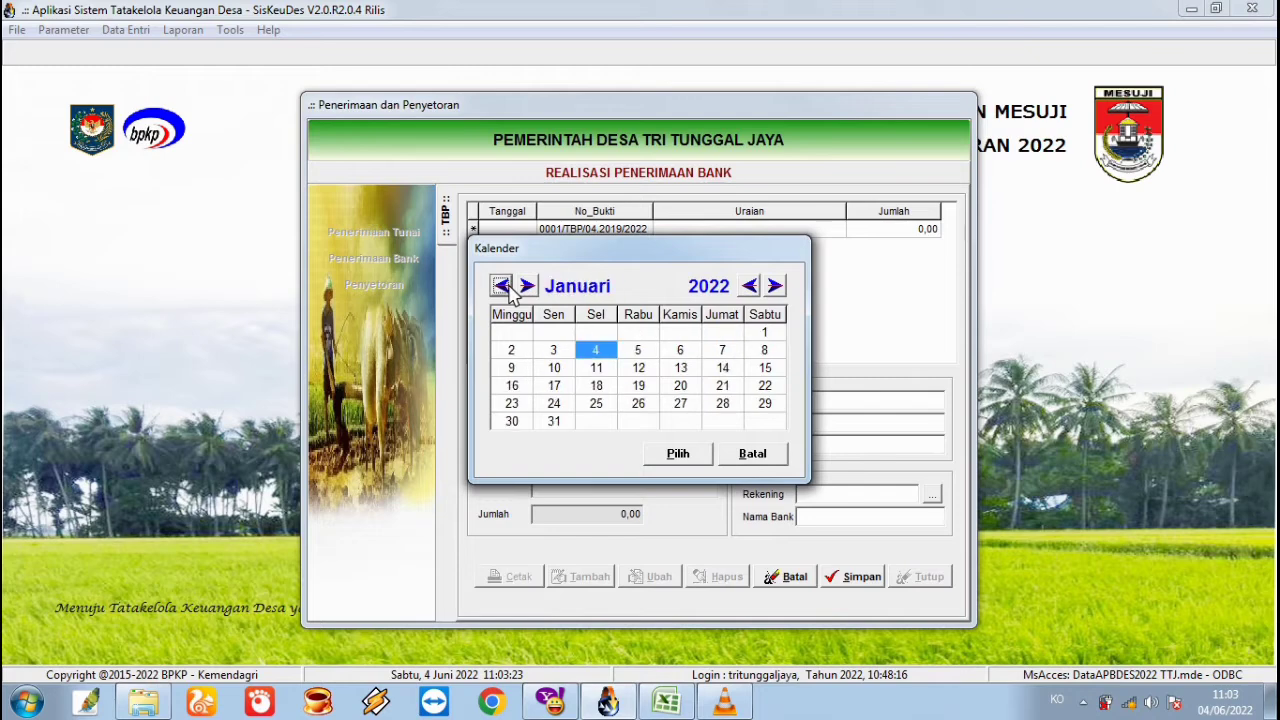
click(527, 286)
click(527, 286)
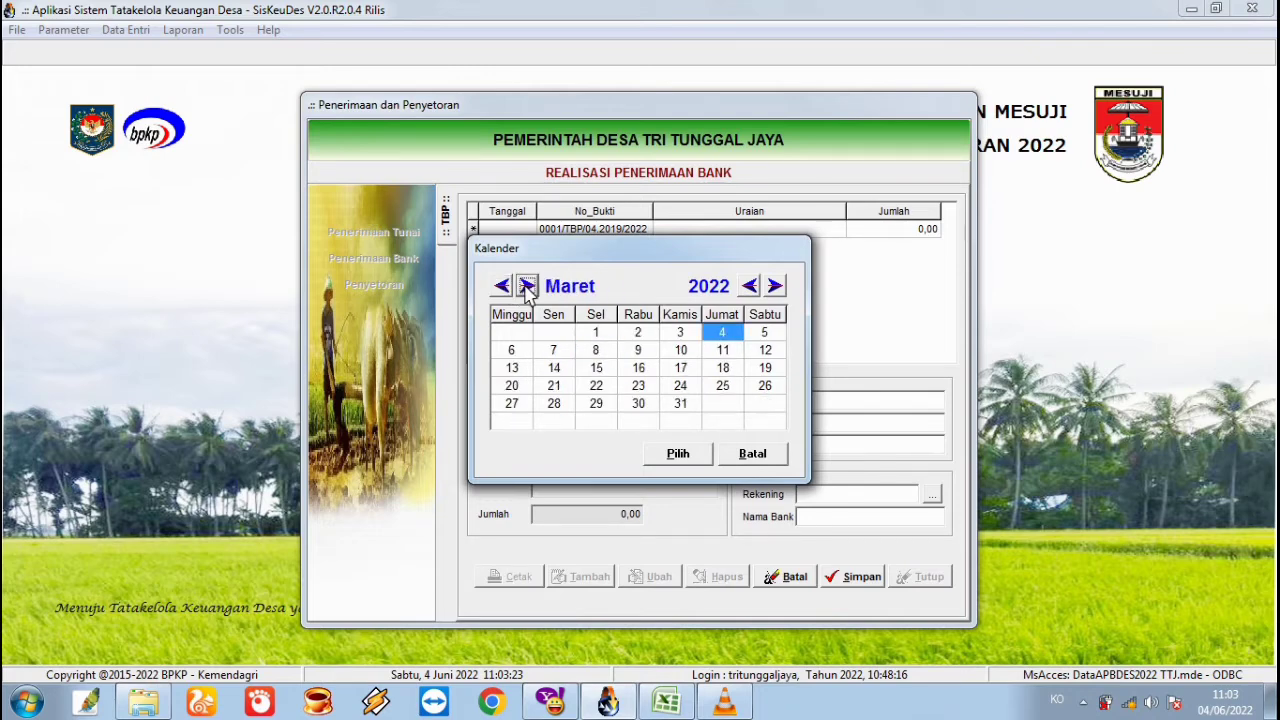
click(527, 286)
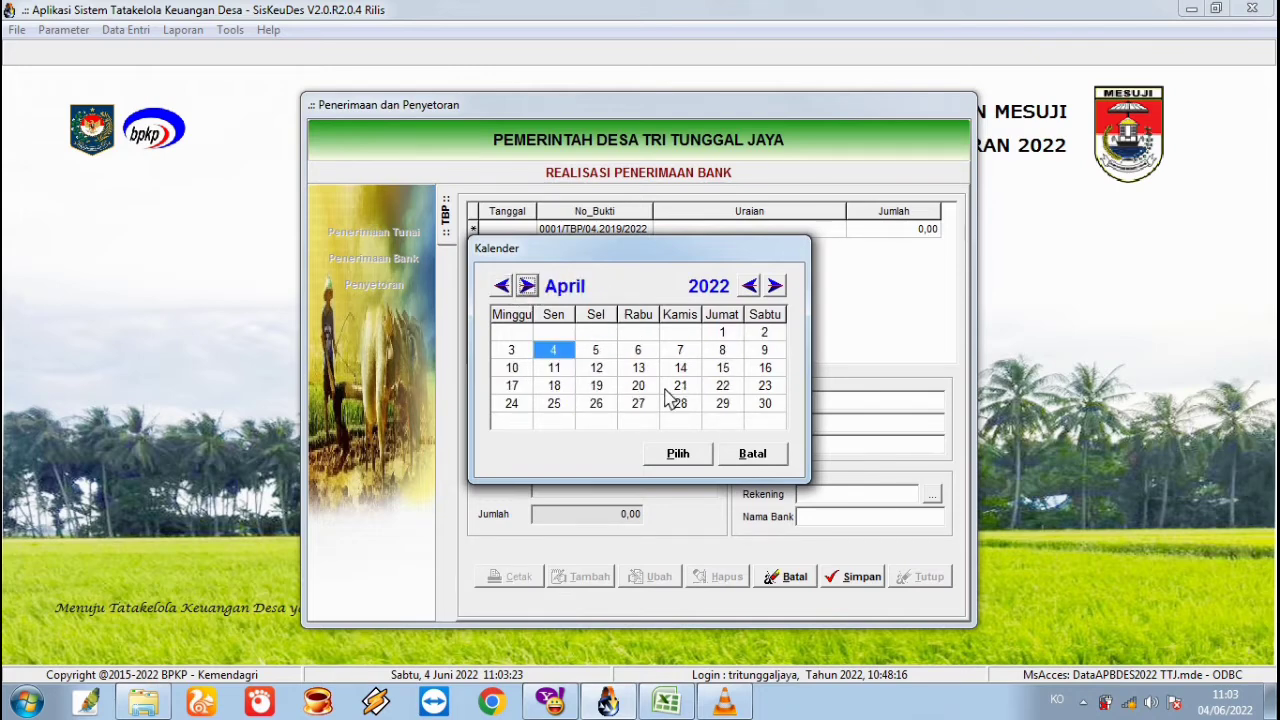
click(722, 403)
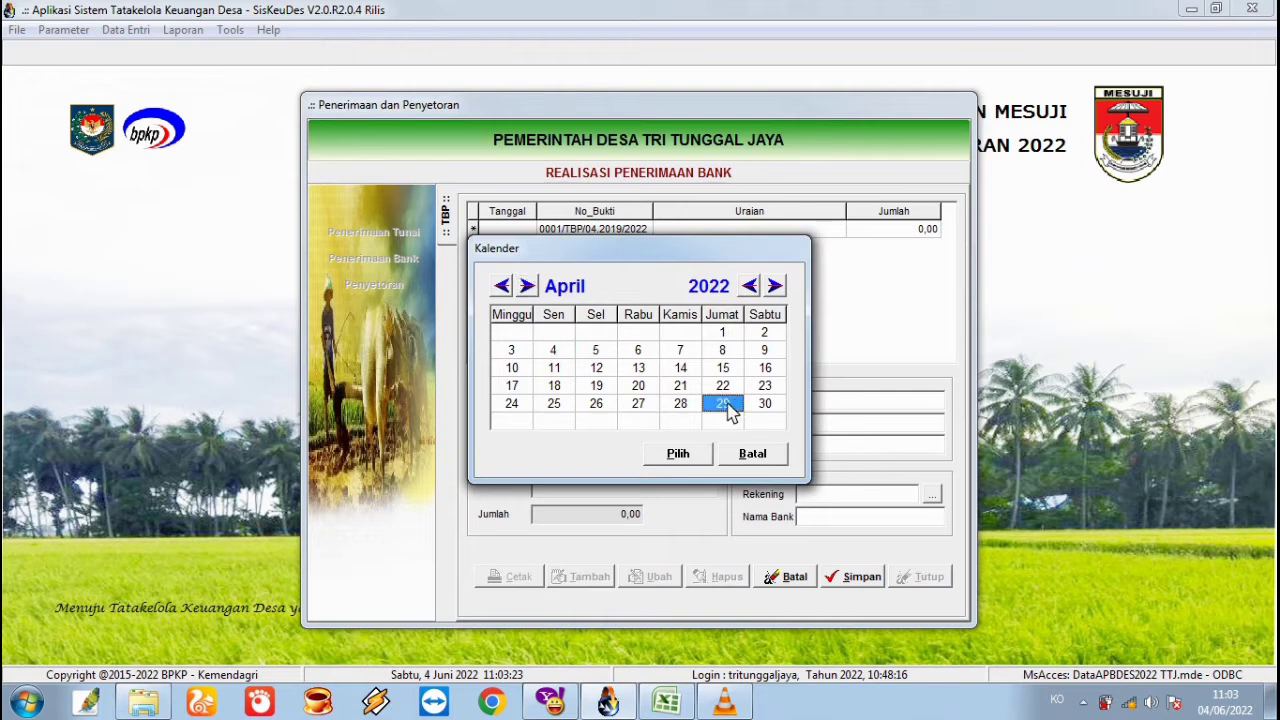
click(692, 455)
Describe the receipt as Terima ADD and fill in the depositor with name BPKAD, address Pemda and signatory BPKAD
click(603, 479)
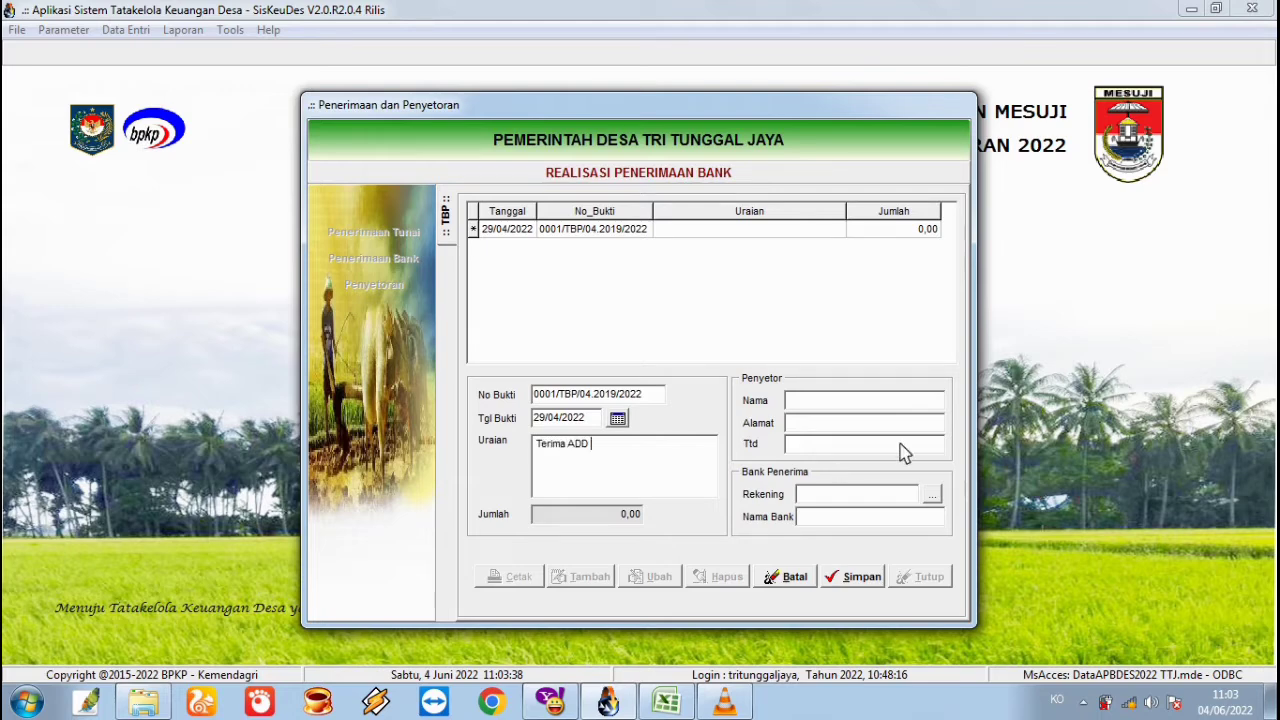
click(903, 410)
text(Pemda)
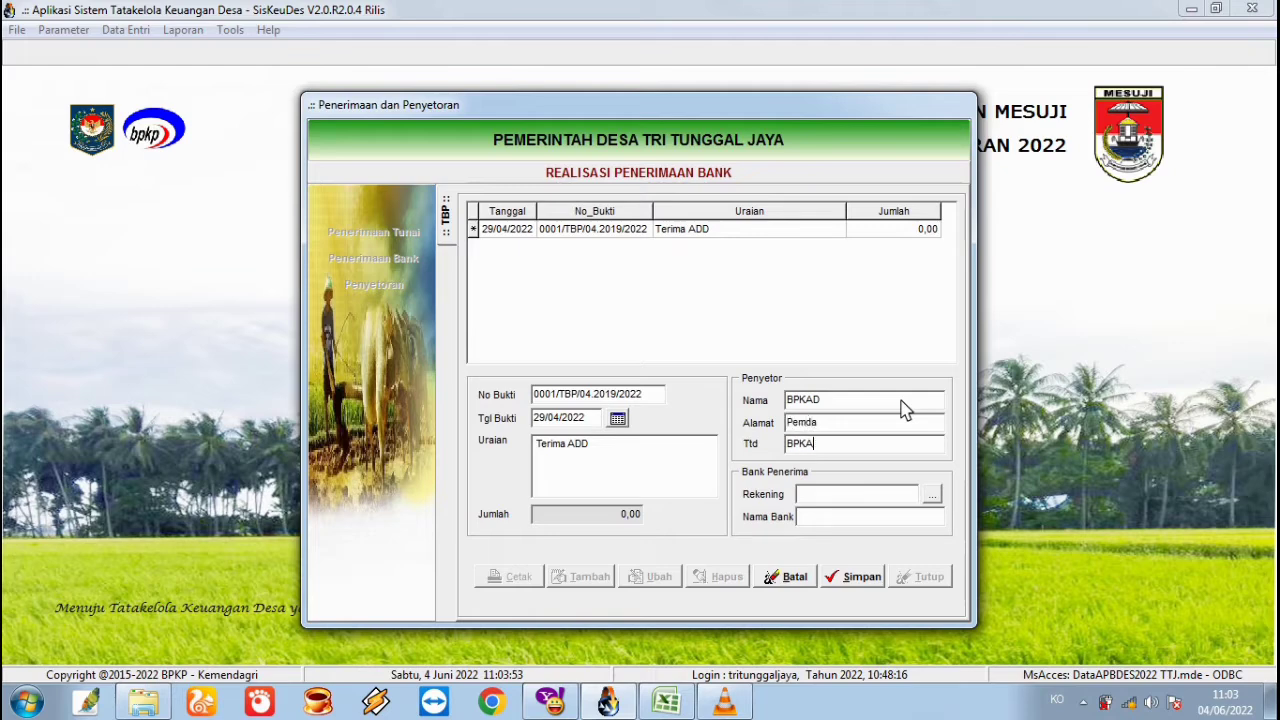
Try to choose the receiving bank account and save the receipt, and close the receipt form
click(930, 494)
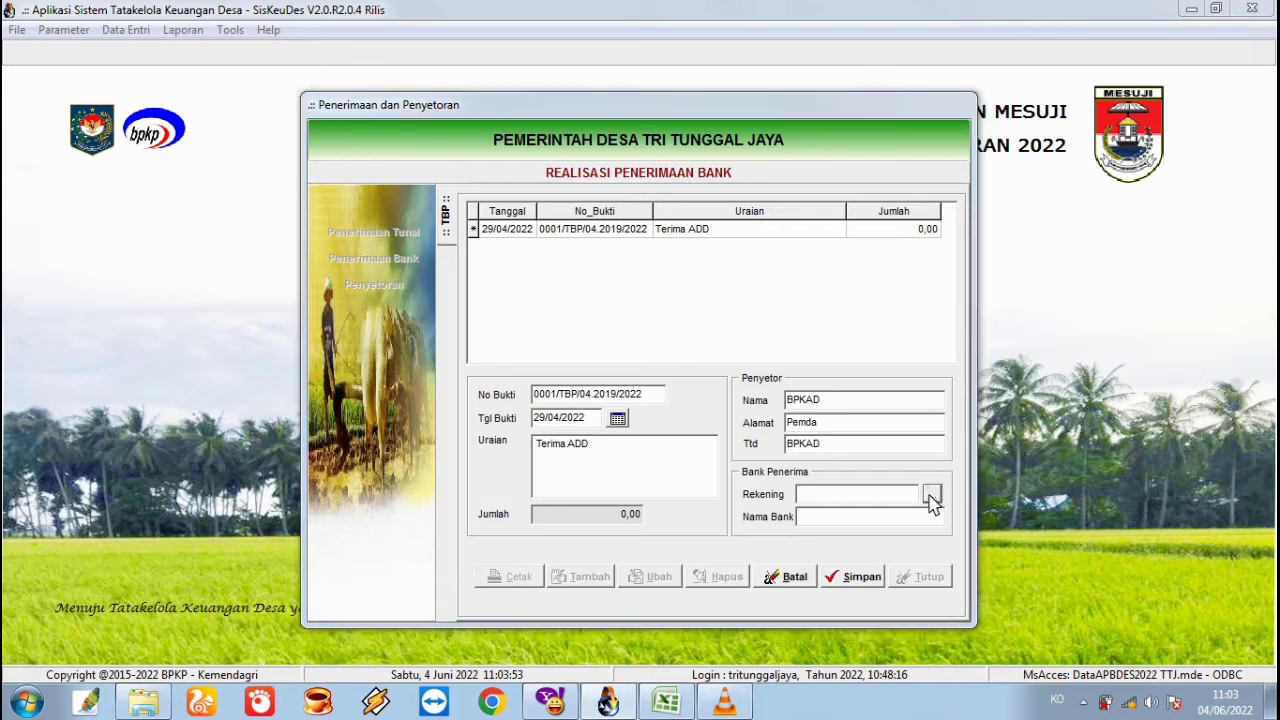
click(640, 386)
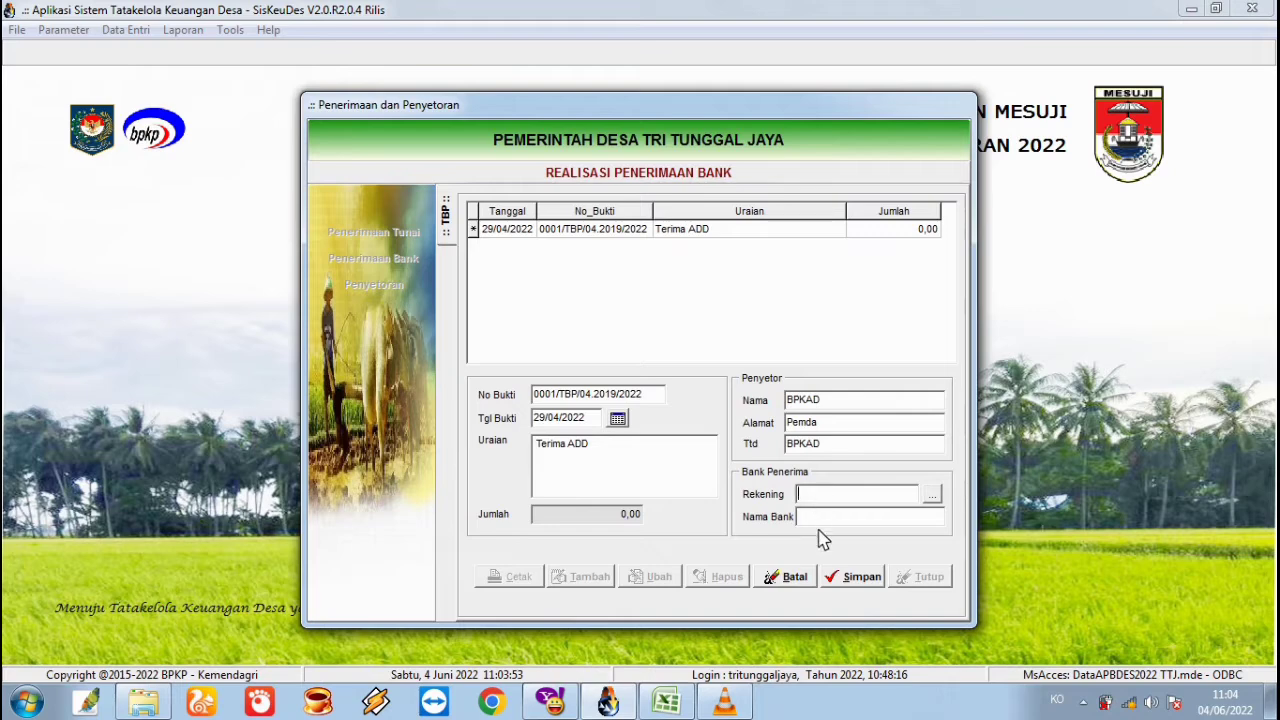
click(862, 570)
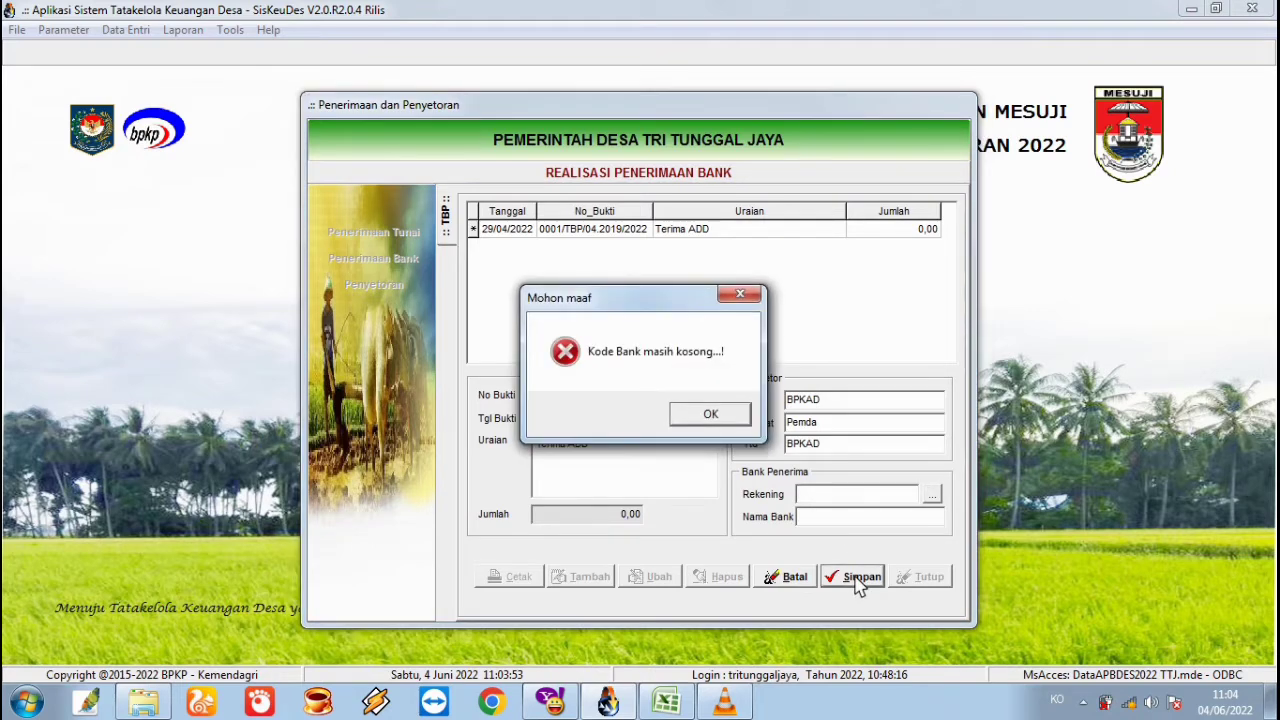
click(740, 422)
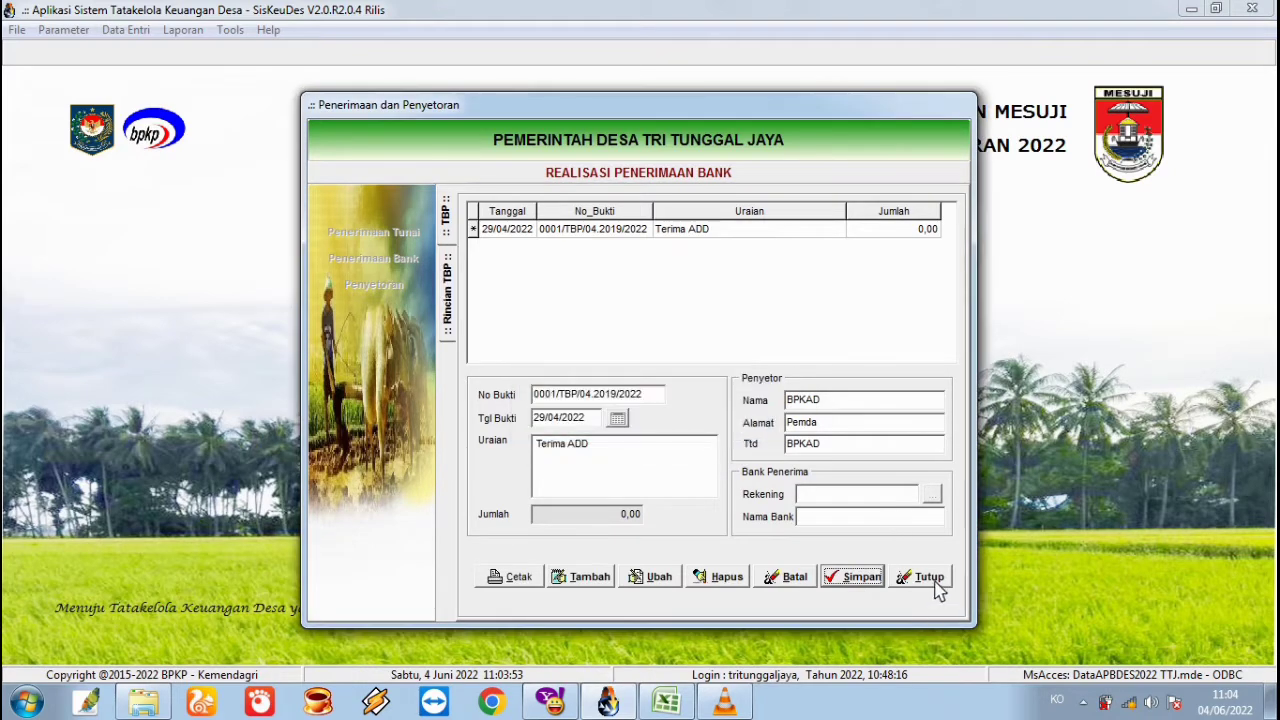
click(928, 582)
click(883, 563)
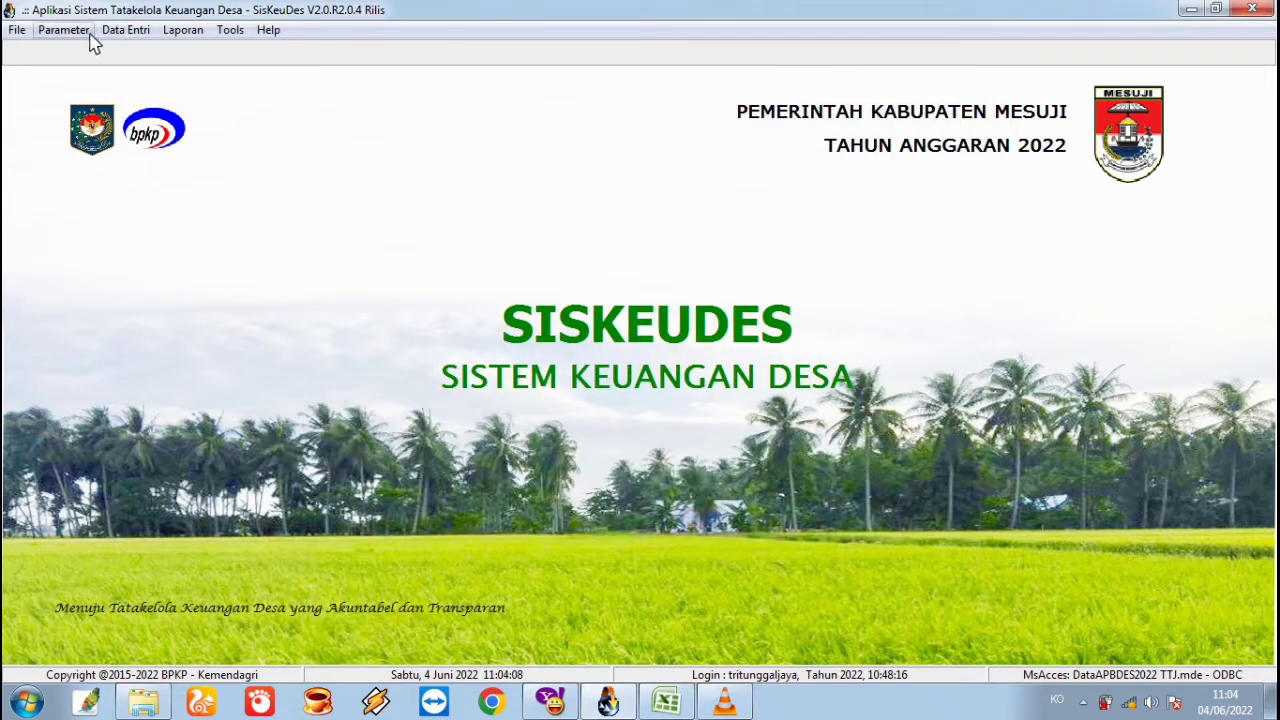
Open the village bank account parameters and show Rekening Kas Desa for Desa Tri Tunggal Jaya in Kecamatan Way Serdang
click(120, 30)
mouse_move(63, 30)
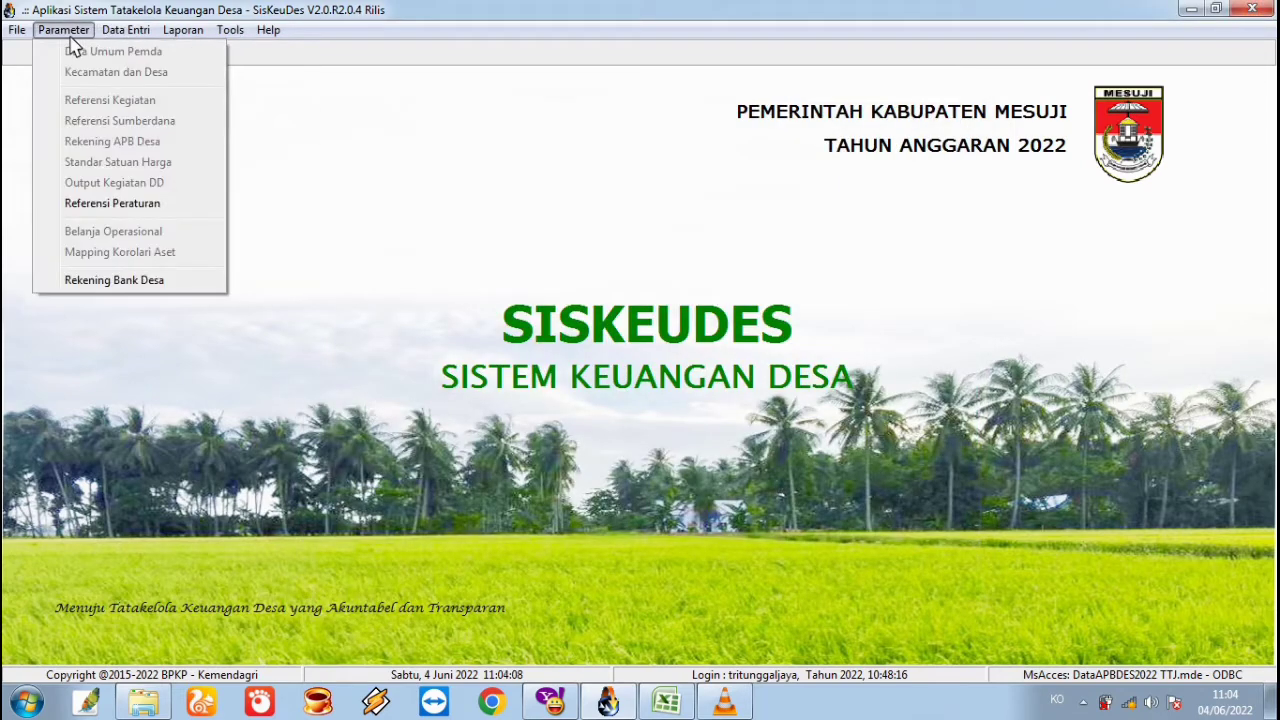
click(146, 281)
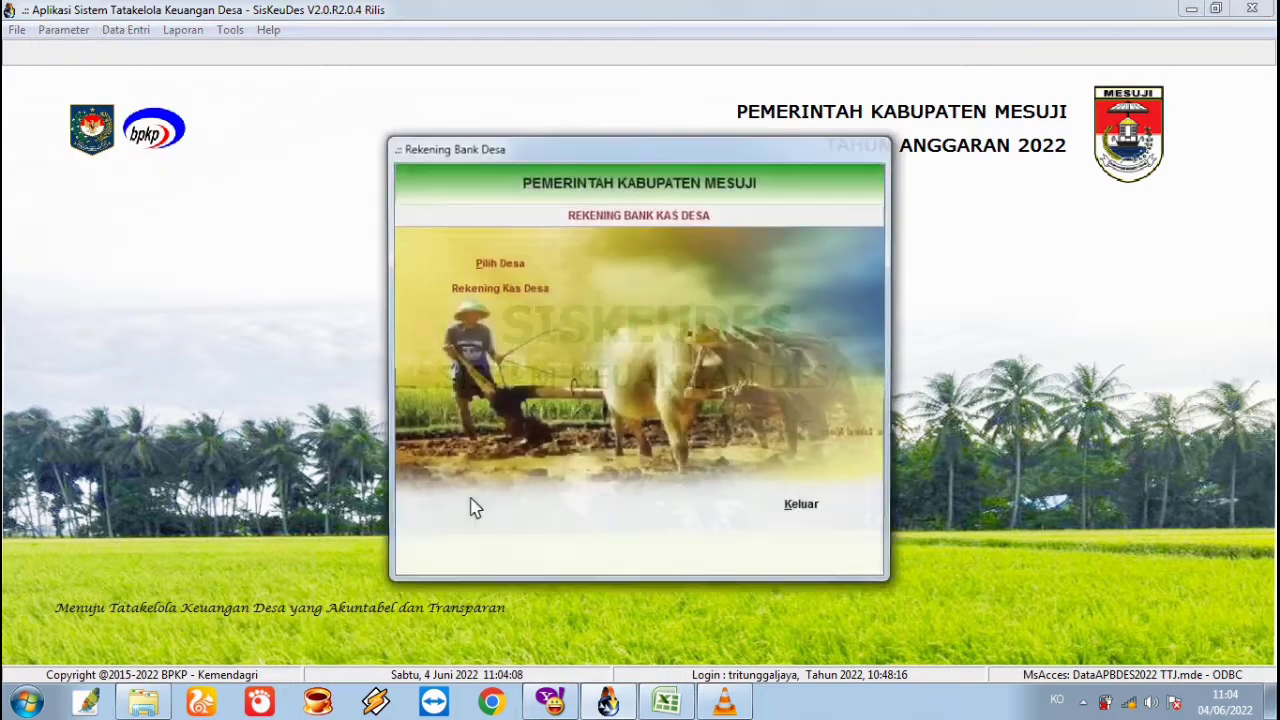
click(482, 263)
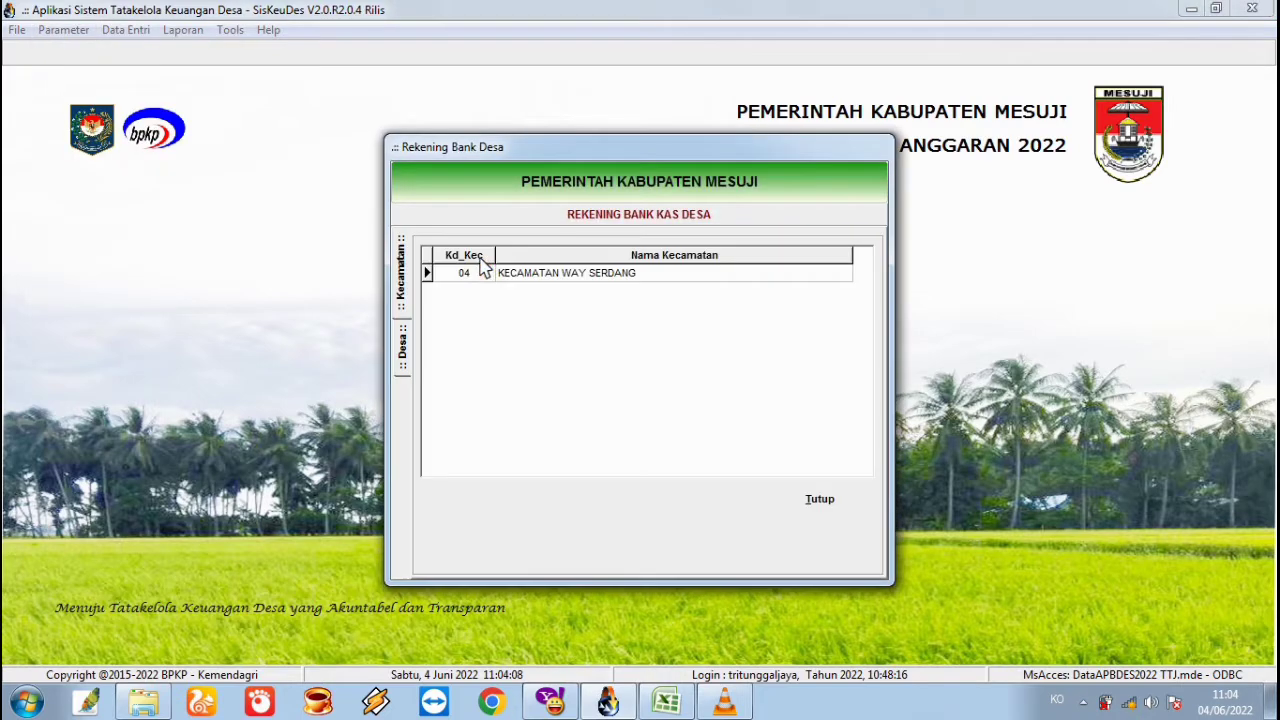
double_click(636, 285)
double_click(648, 277)
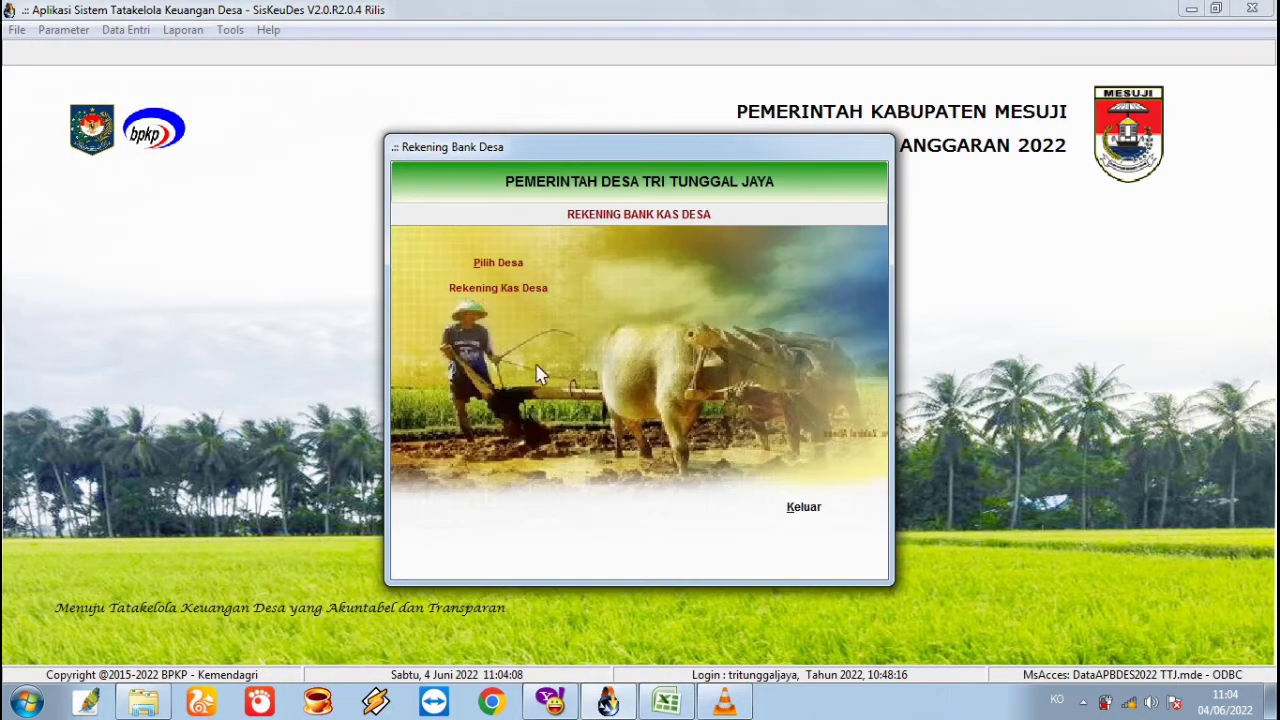
click(515, 291)
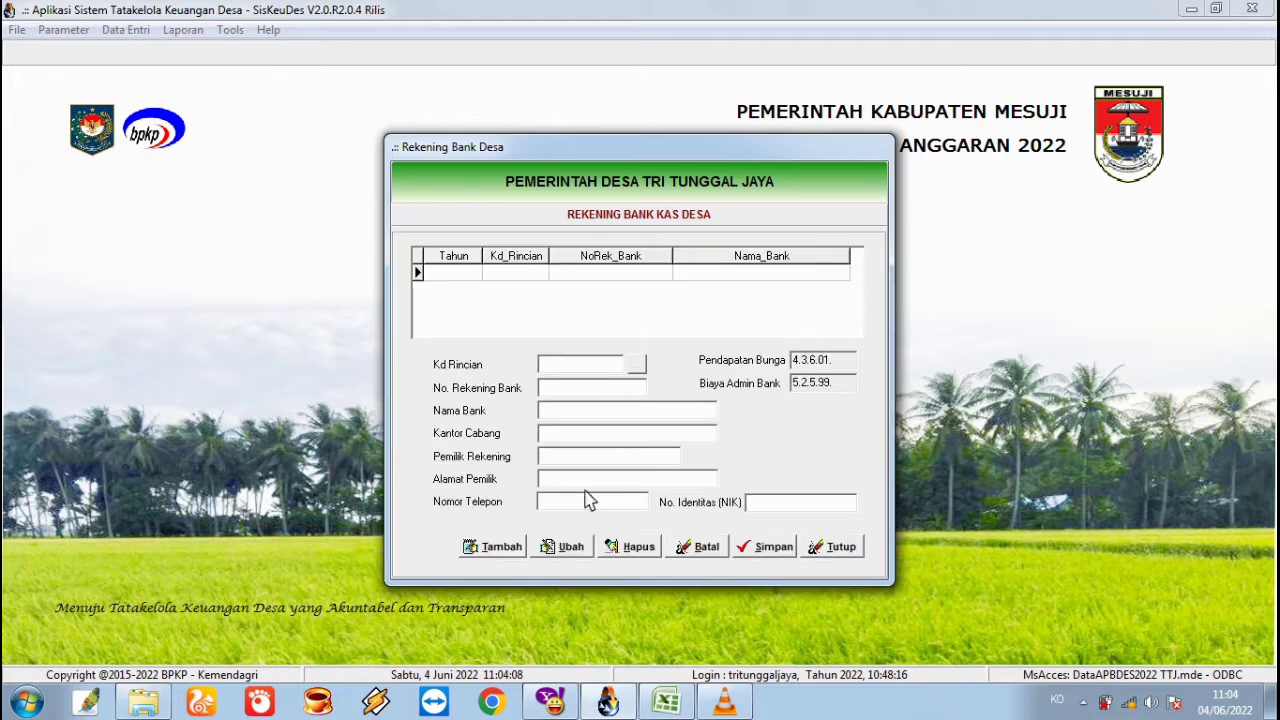
Add a village bank account under Kd Rincian 1.1.1.02 Rekening Kas Desa, enter the bank account number, and name the bank Bank Lampung
click(514, 548)
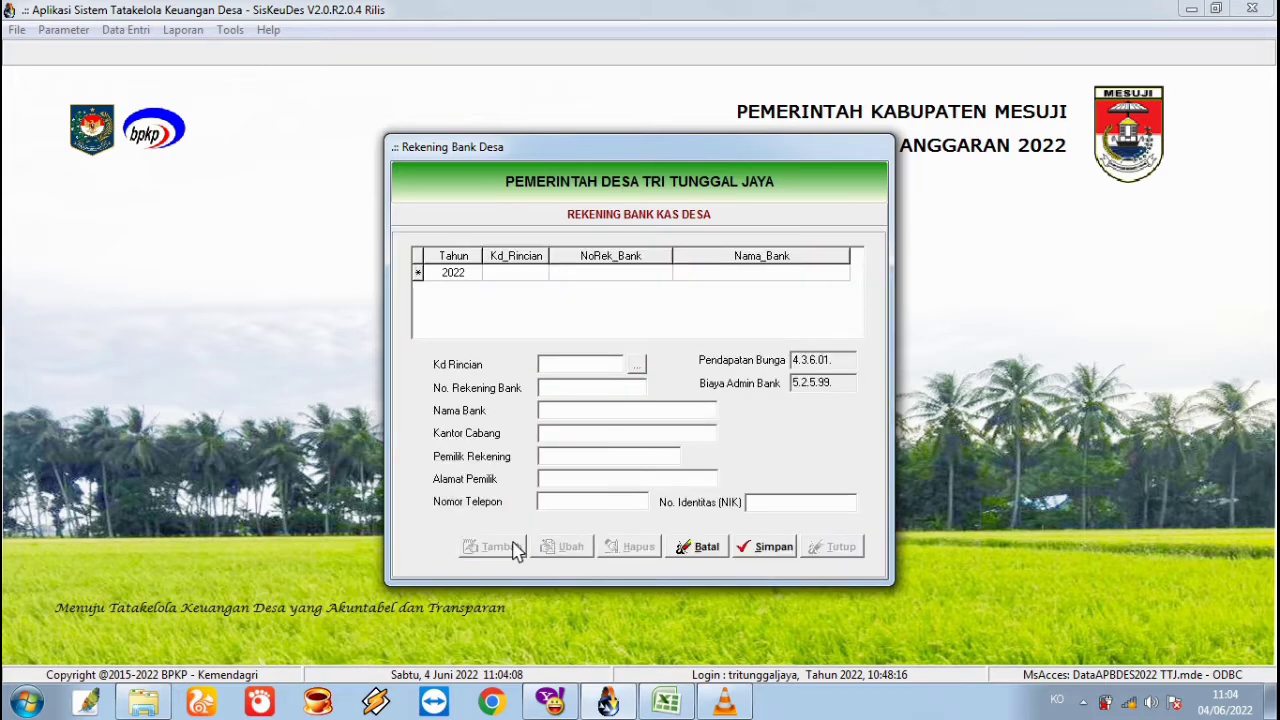
click(636, 364)
click(583, 289)
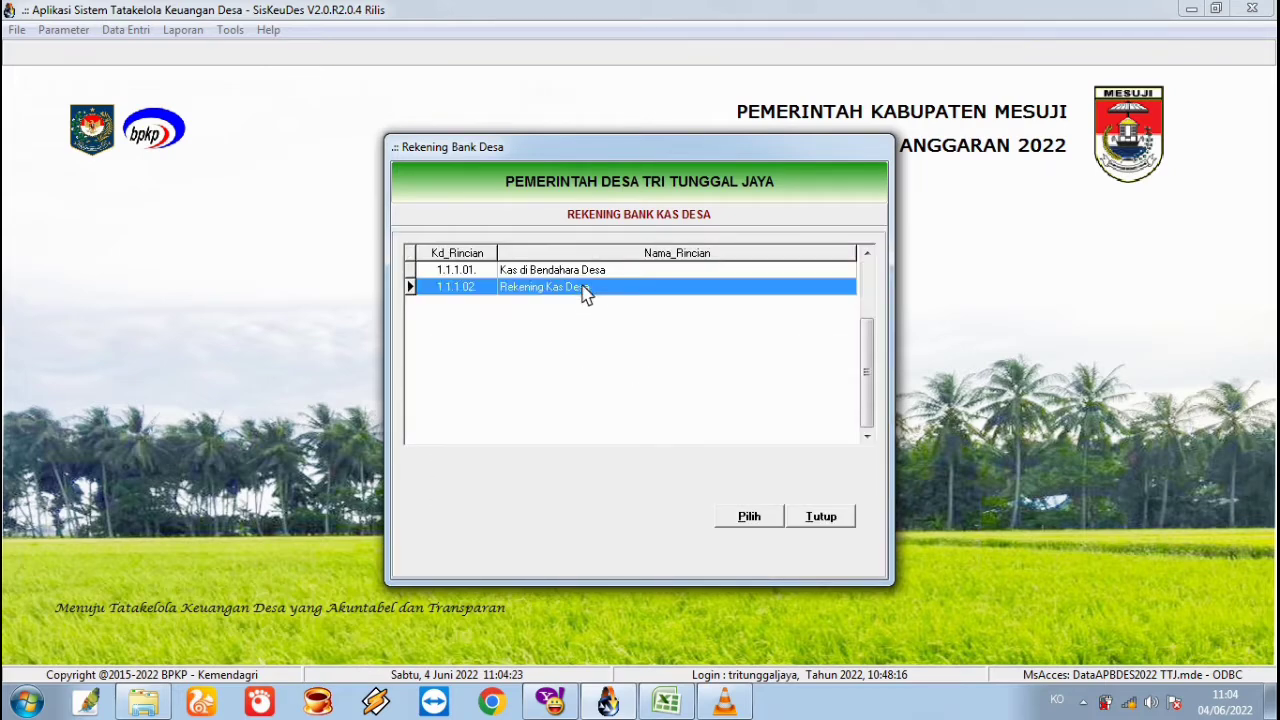
click(748, 518)
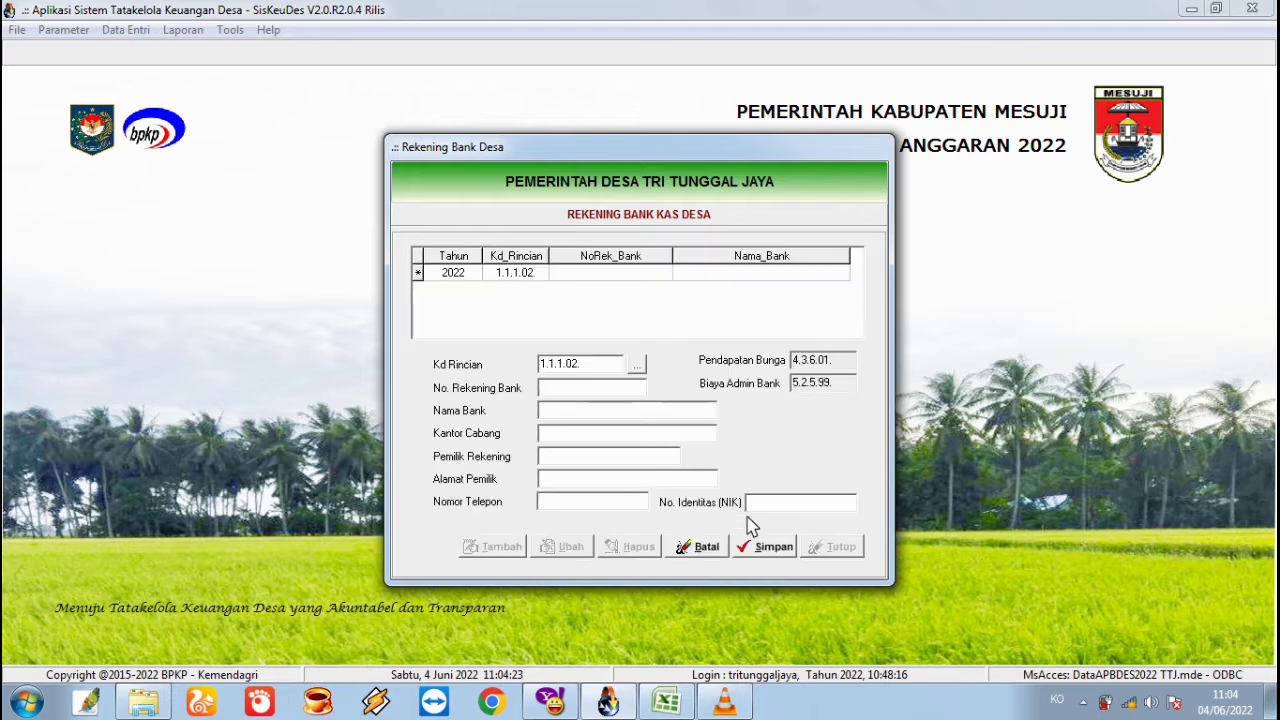
click(586, 394)
text(111111111111111111)
click(583, 411)
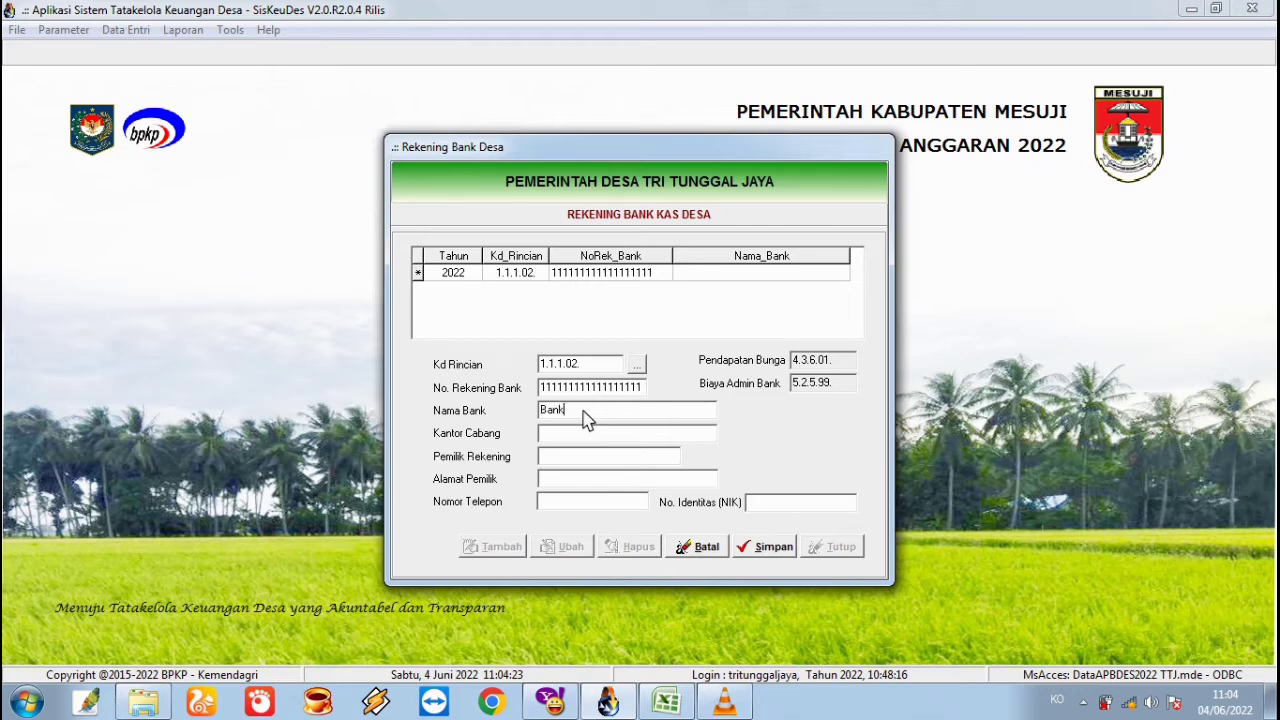
key(alt+s)
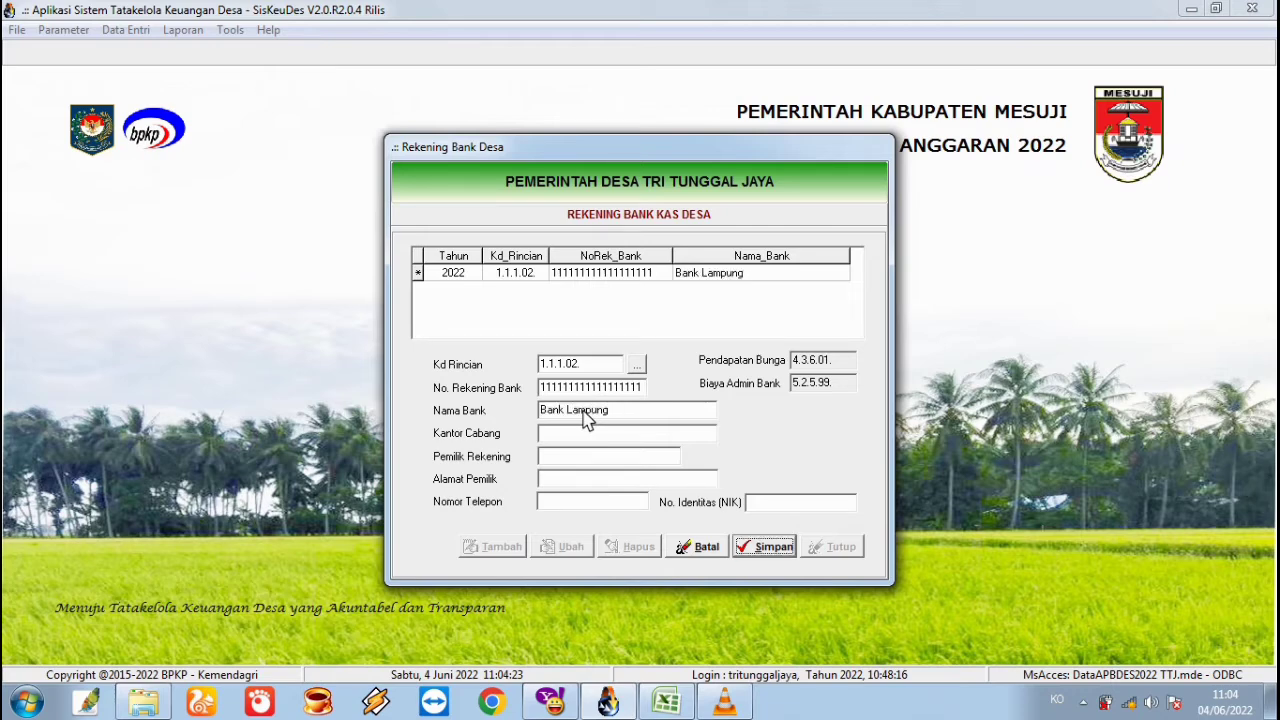
Enter branch Simpang Pematang and Tri Tunggal Jaya as the account's owner and owner address, save the account, and close the bank account parameters
click(620, 437)
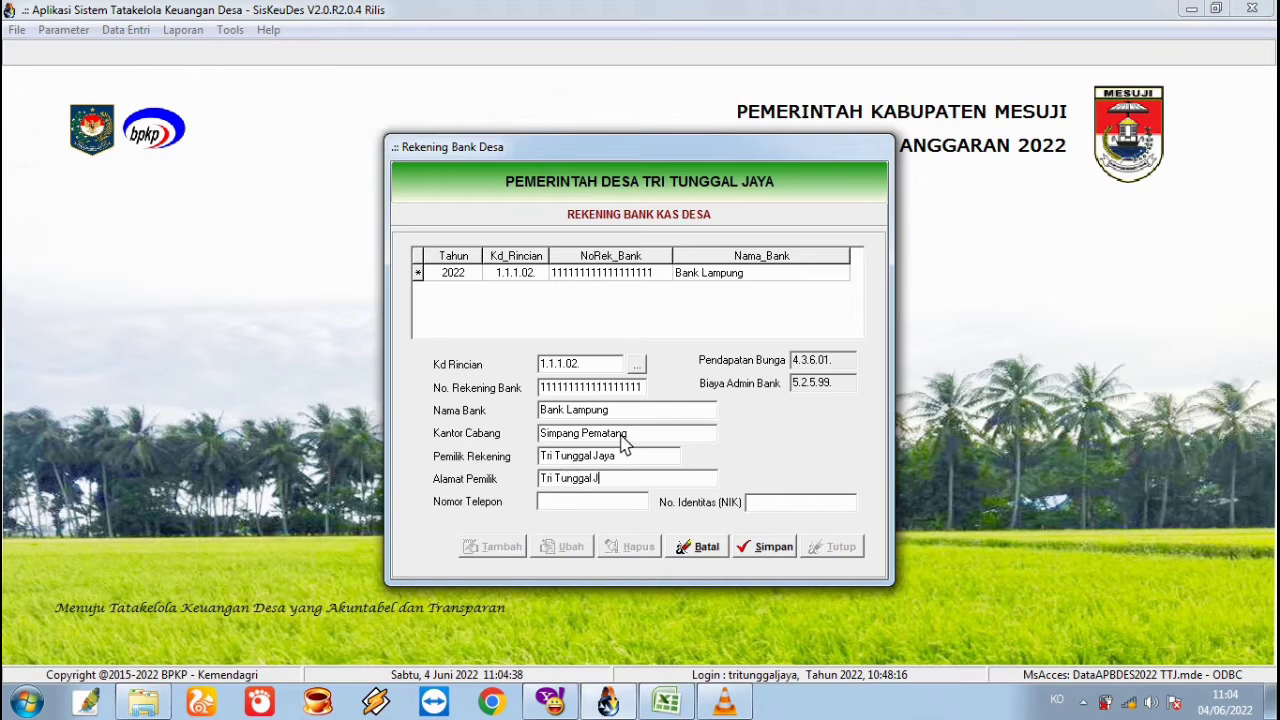
text(aya)
click(789, 553)
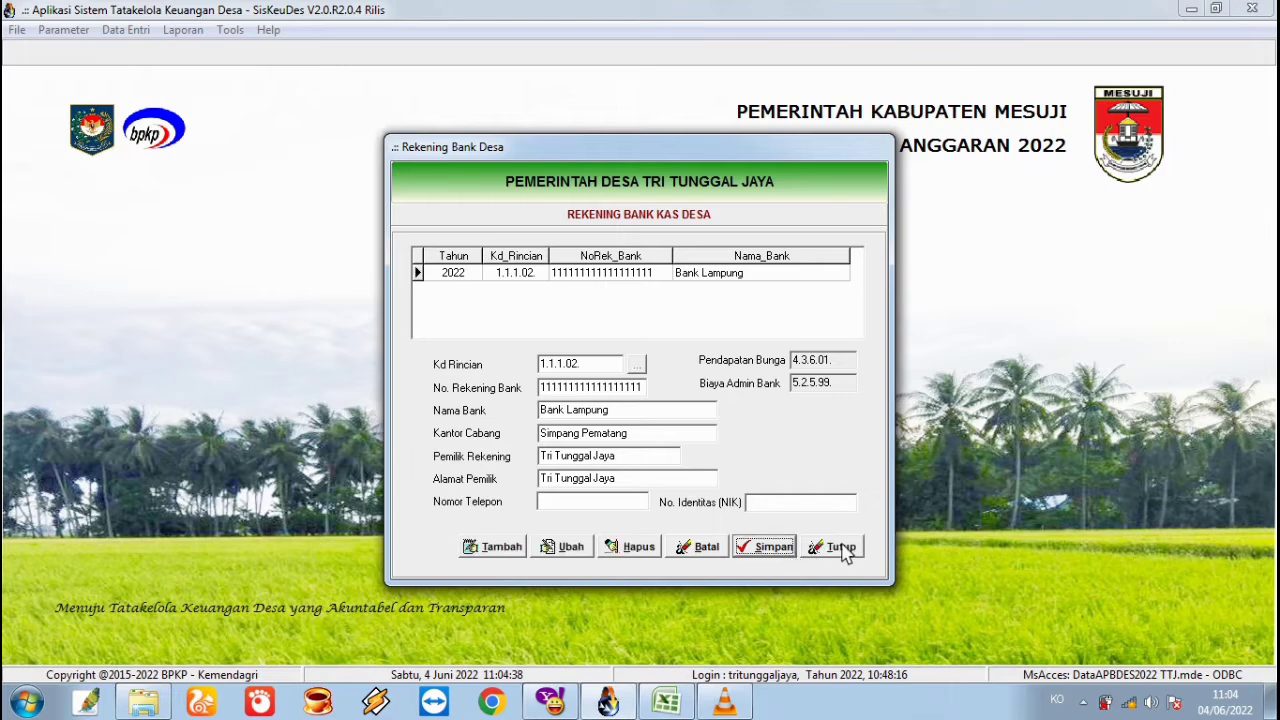
click(842, 547)
click(808, 510)
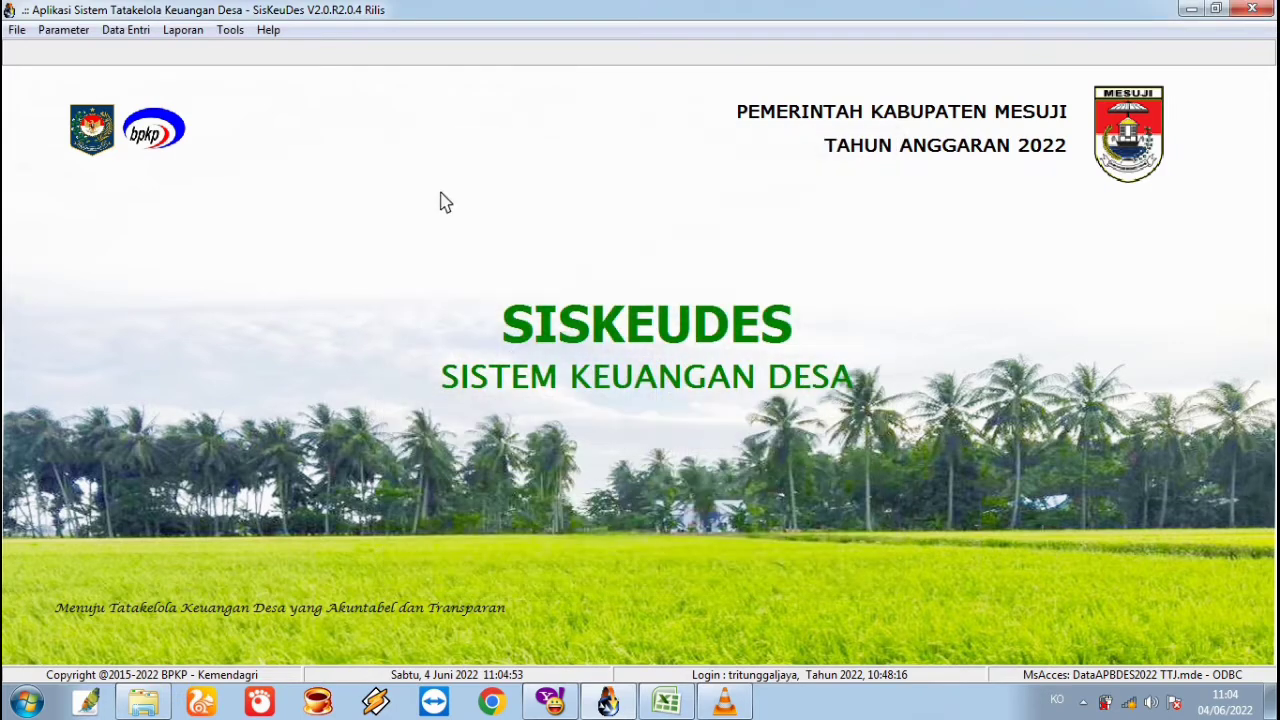
Add a new bank receipt under Penerimaan Desa and set its Tgl Bukti to 29/04/2022
click(138, 31)
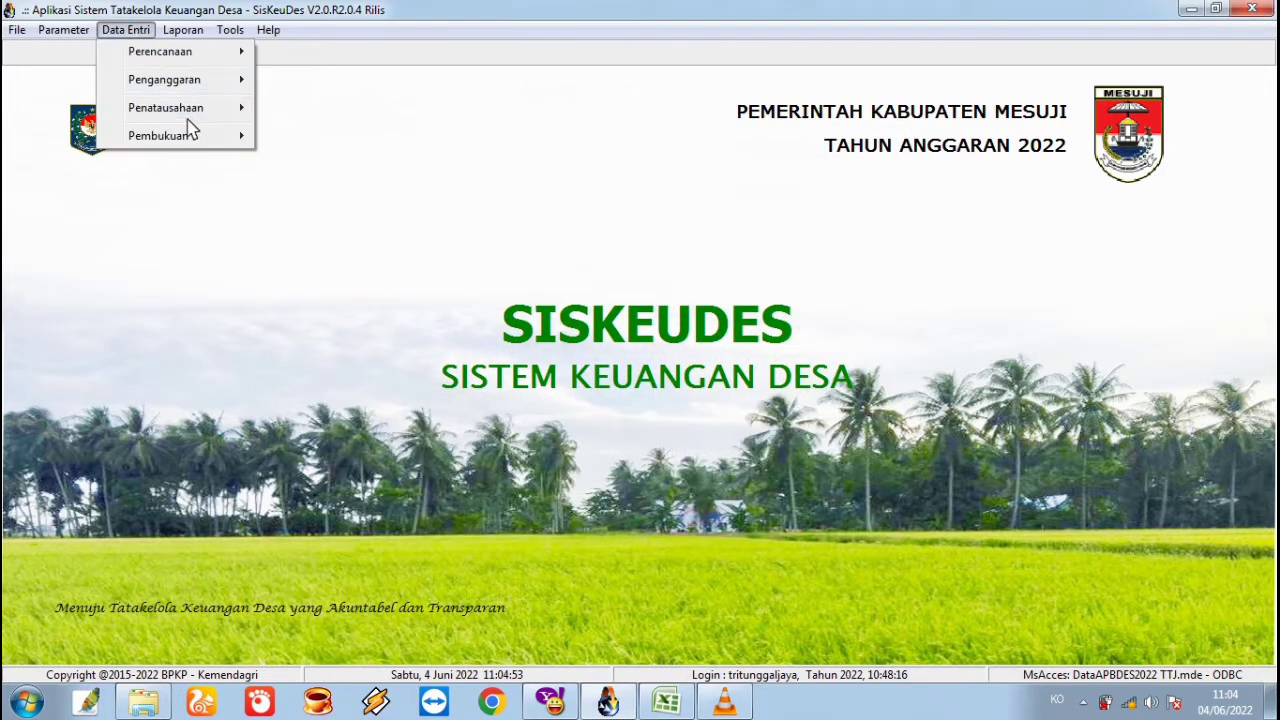
mouse_move(209, 110)
click(310, 108)
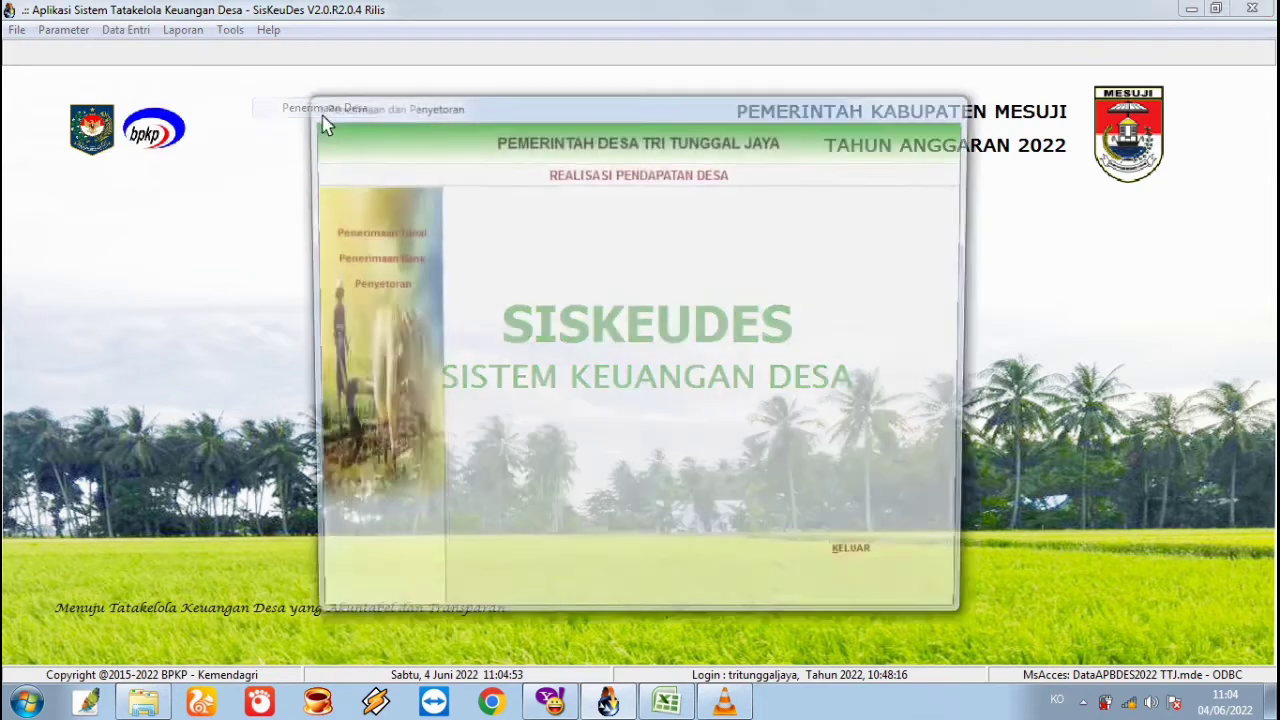
click(370, 258)
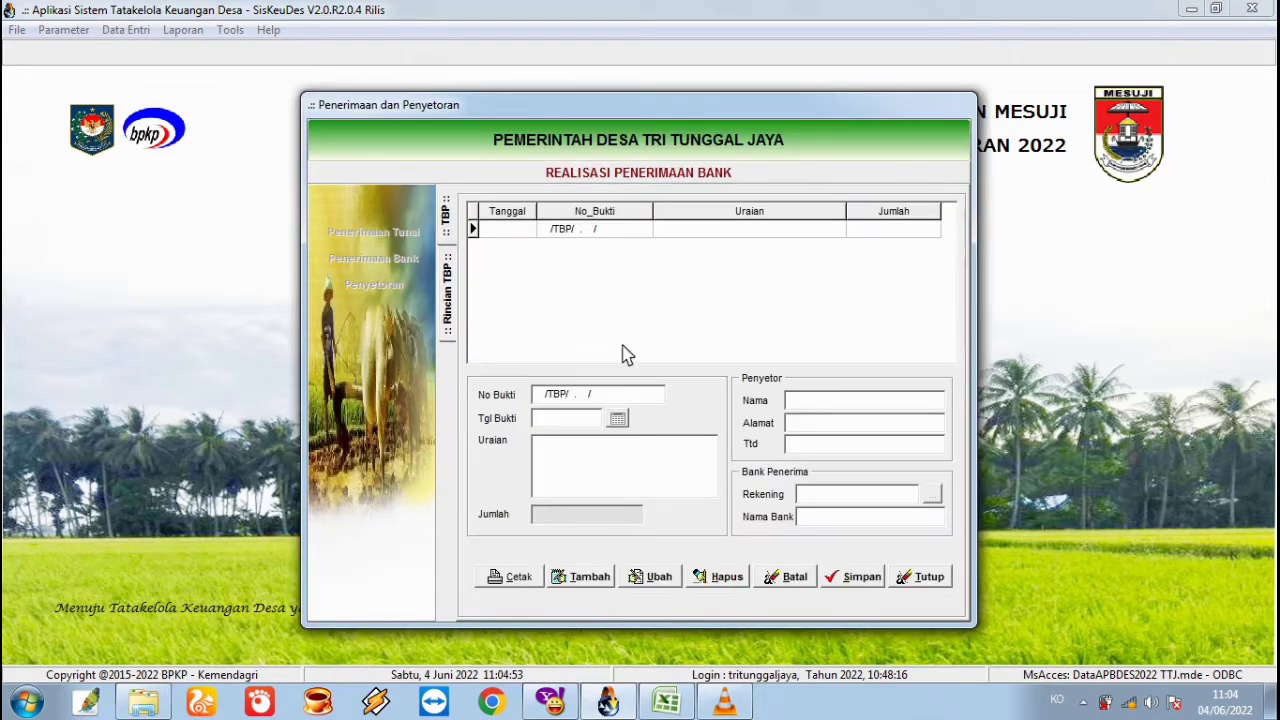
click(569, 578)
click(590, 424)
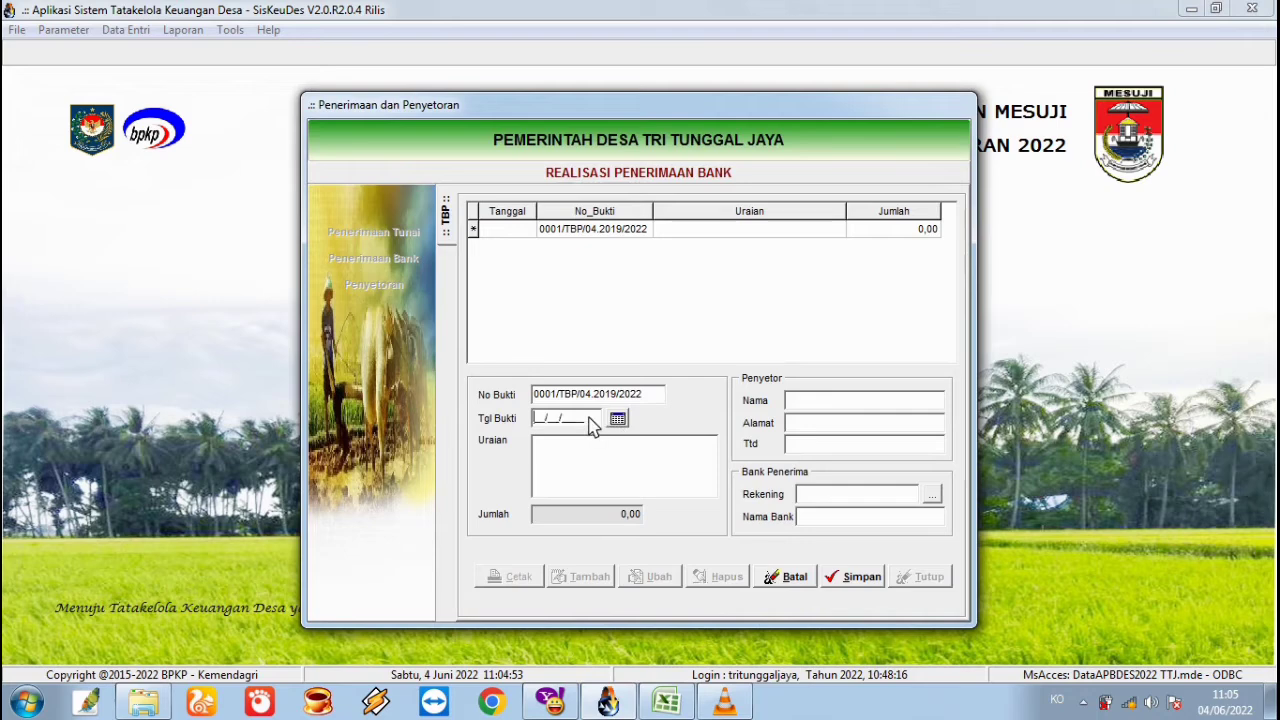
text(29/04/2022)
Describe the bank receipt as Terima Transfer Siltap kades dan Perangkat Desa (ADD)
click(590, 463)
text(Ter)
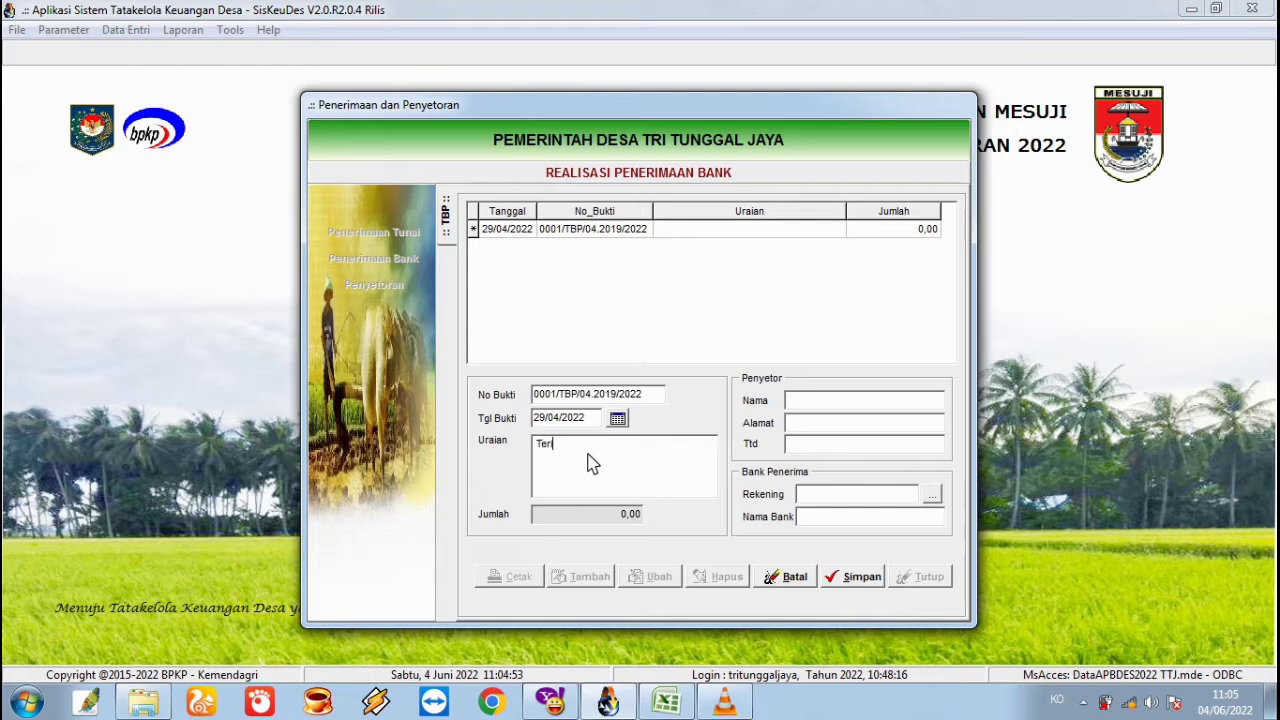
text(ima )
text(Transfer Siltap kades dan Per)
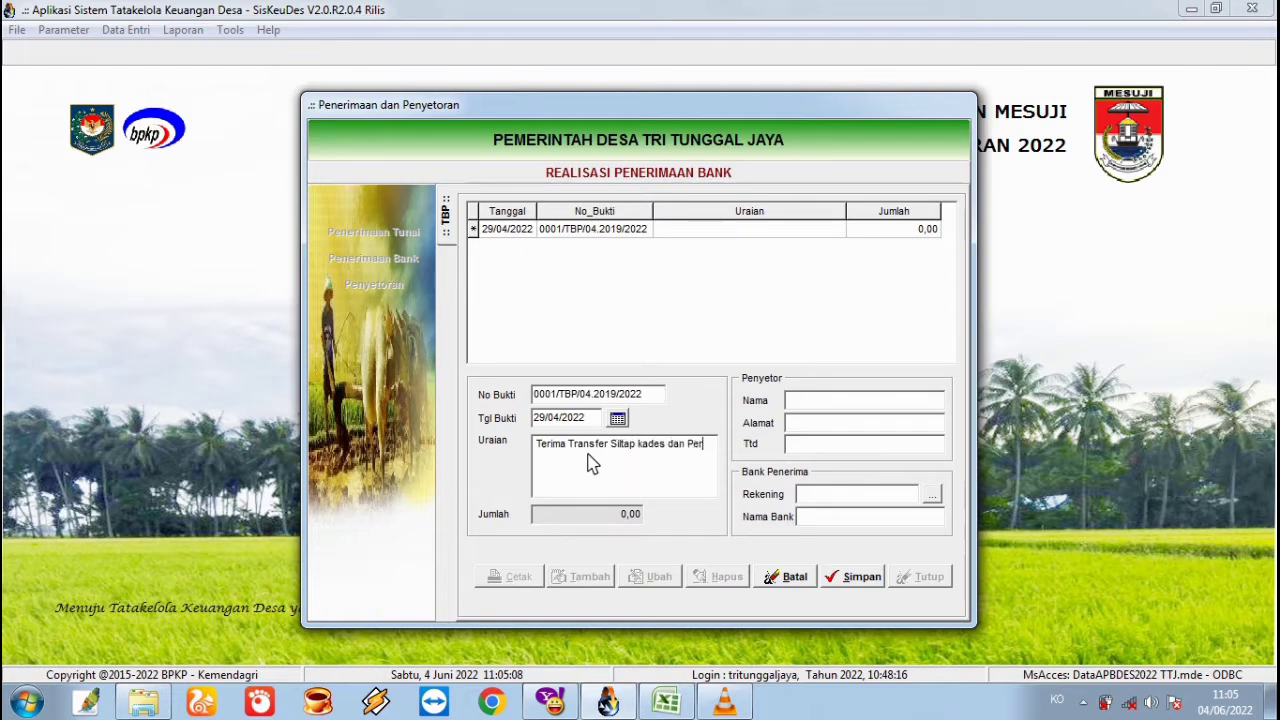
text(angkat Desa (ADD))
Enter depositor BPKAD, address Pemda Mesuji and signatory BPKAD, choose the Bank Lampung account as receiving bank, and save the receipt
click(828, 402)
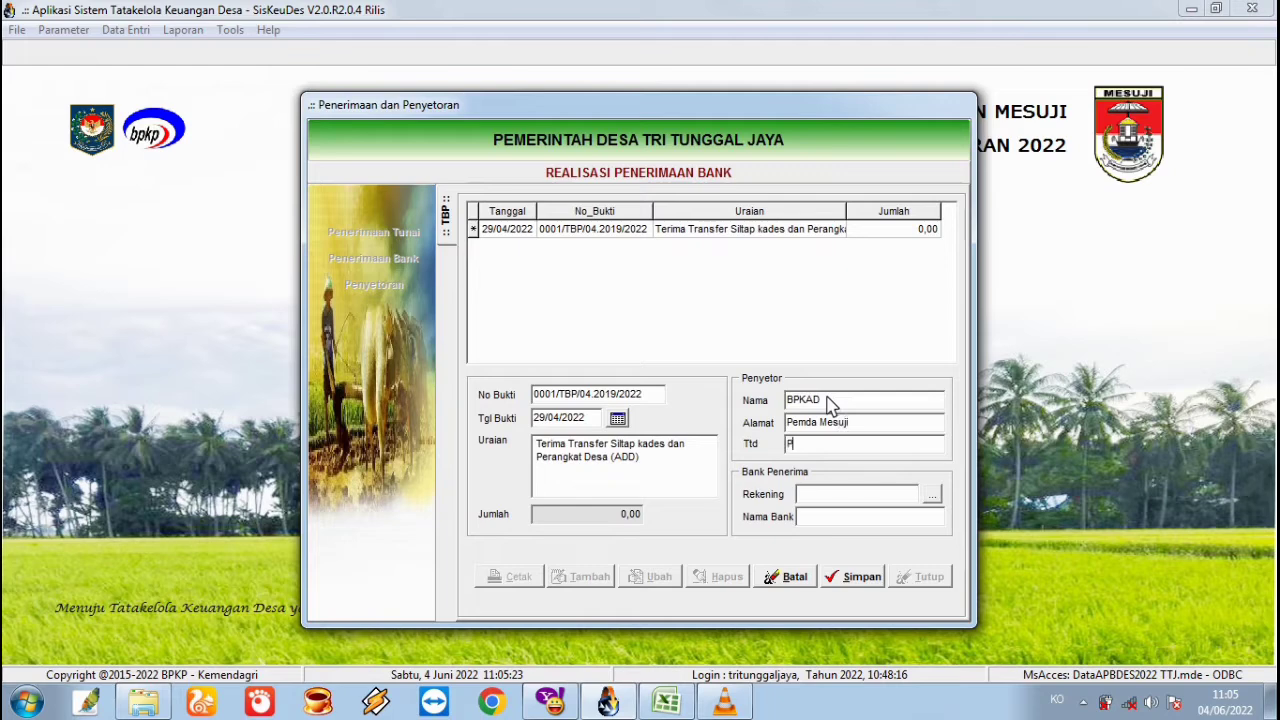
text(KAD)
click(932, 494)
click(748, 359)
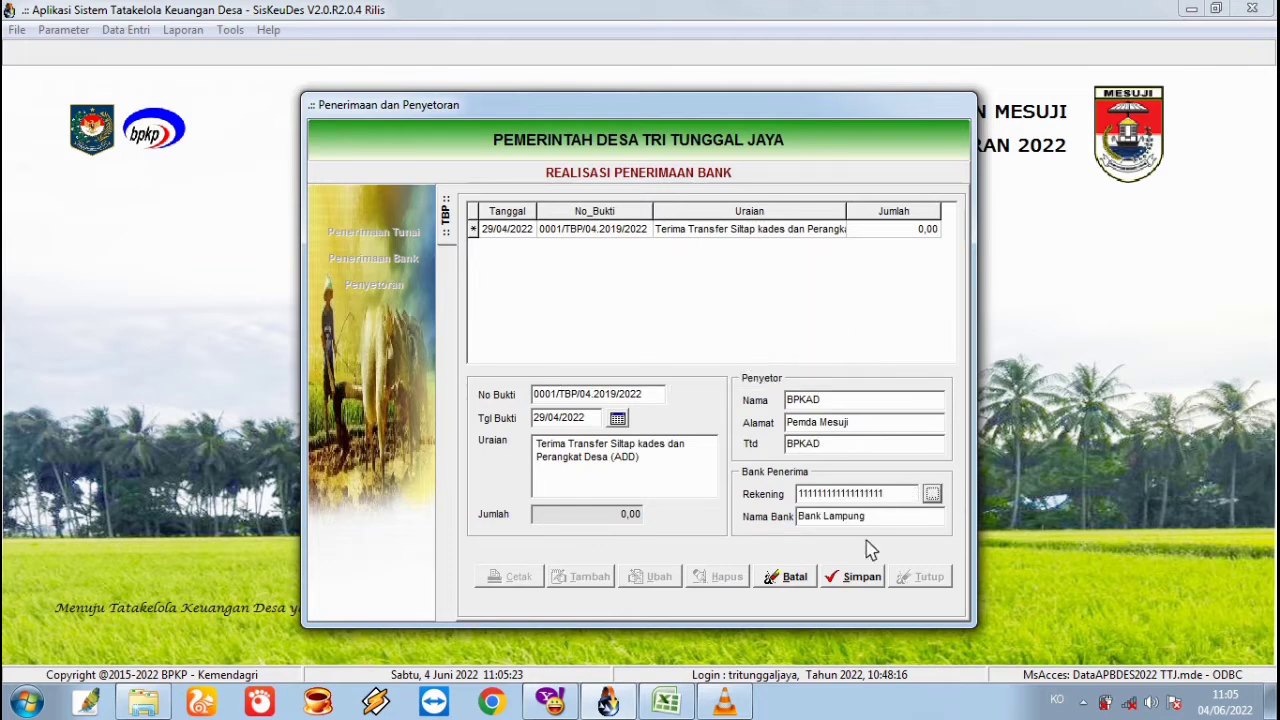
click(868, 585)
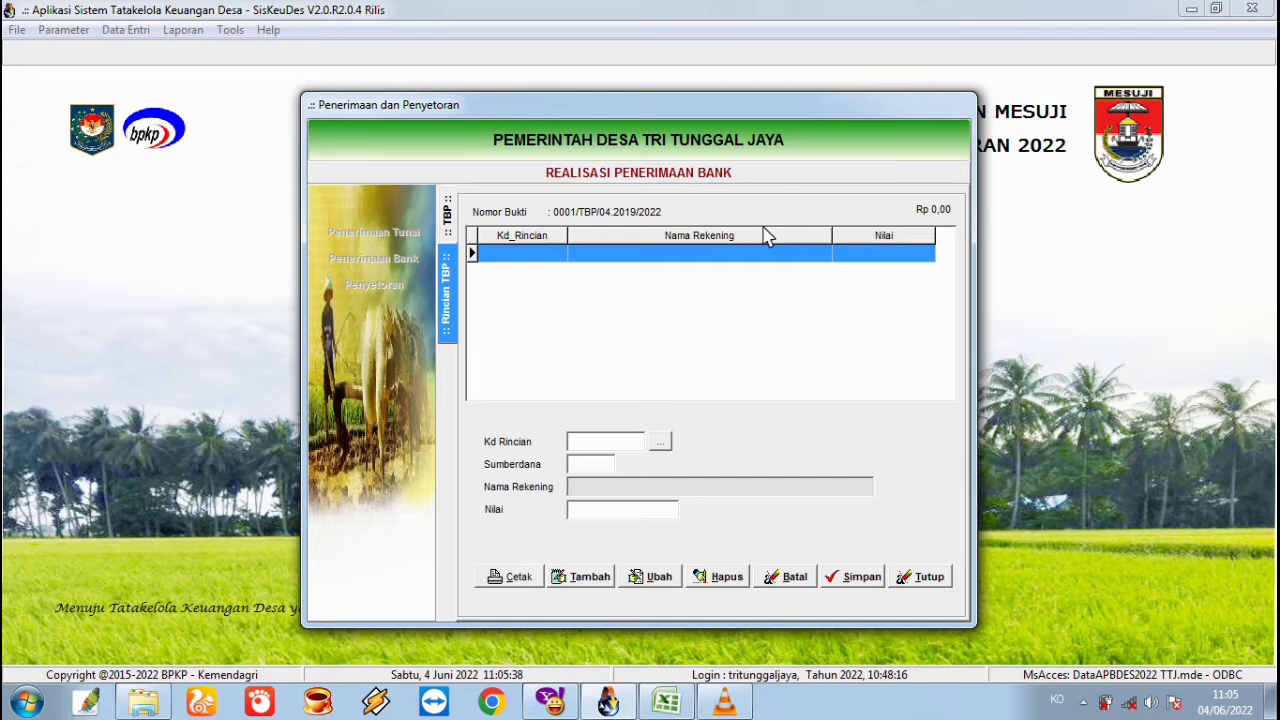
Add a detail line to the receipt using account 4.2.3.01 Alokasi Dana Desa with fund source ADD
click(576, 580)
click(660, 441)
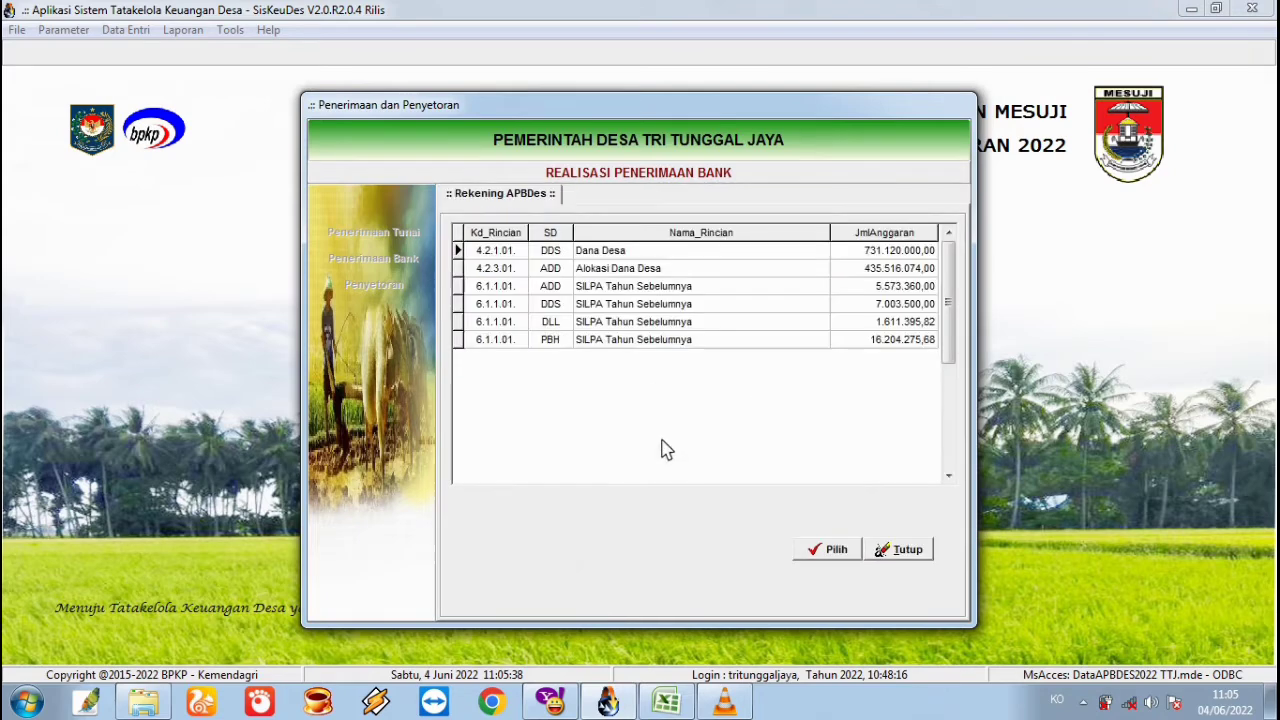
double_click(638, 270)
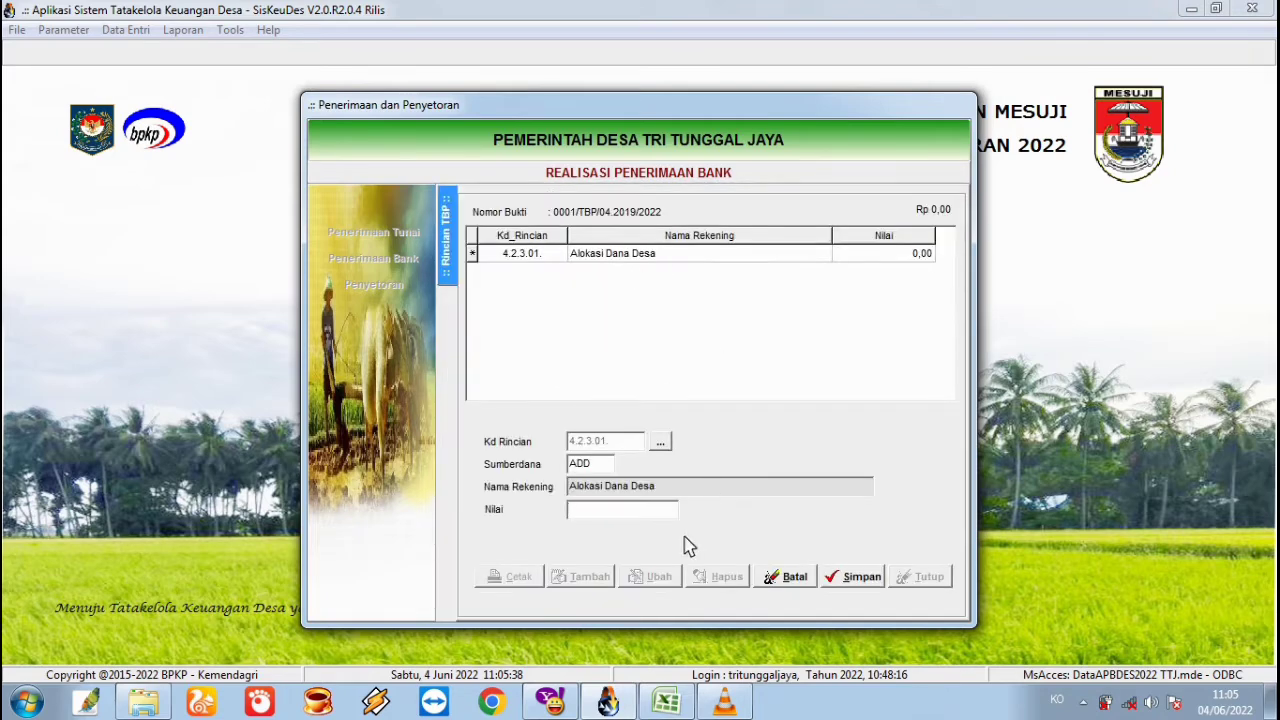
Copy the net Siltap amount from cell P17 in the Excel workbook into the receipt detail's Nilai in SISKEUDES
click(666, 700)
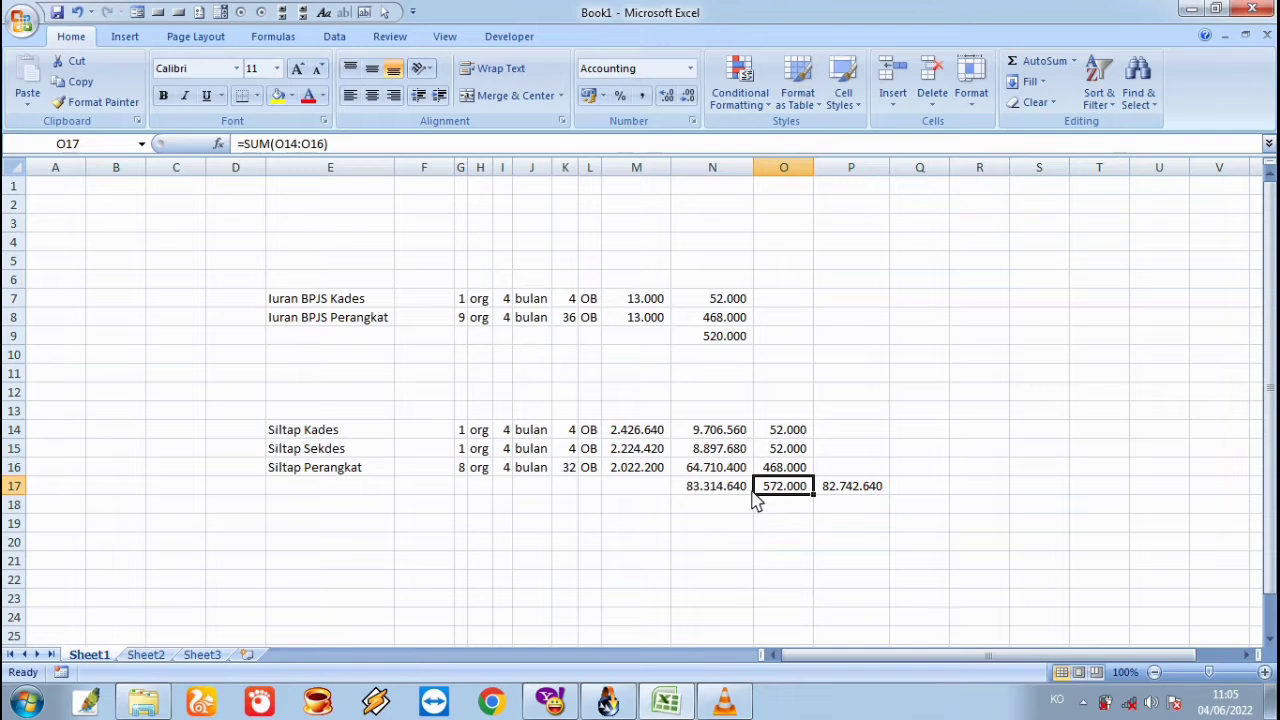
key(Right)
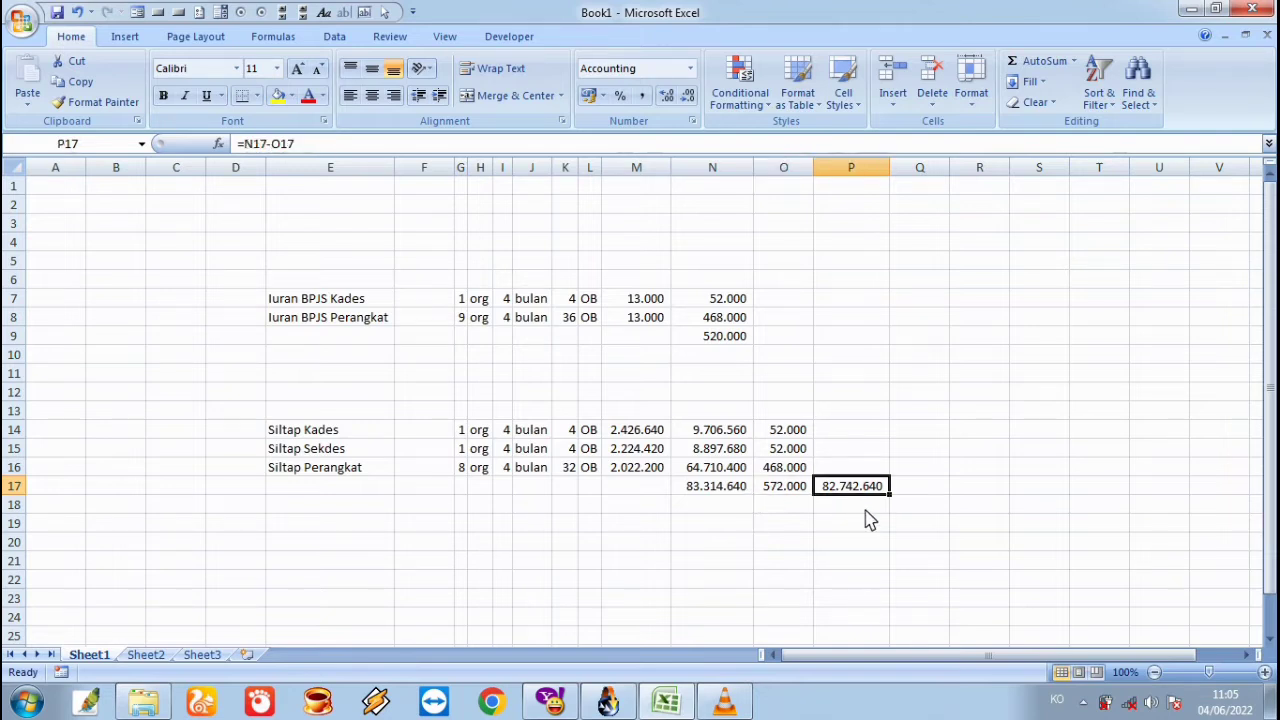
key(ctrl+c)
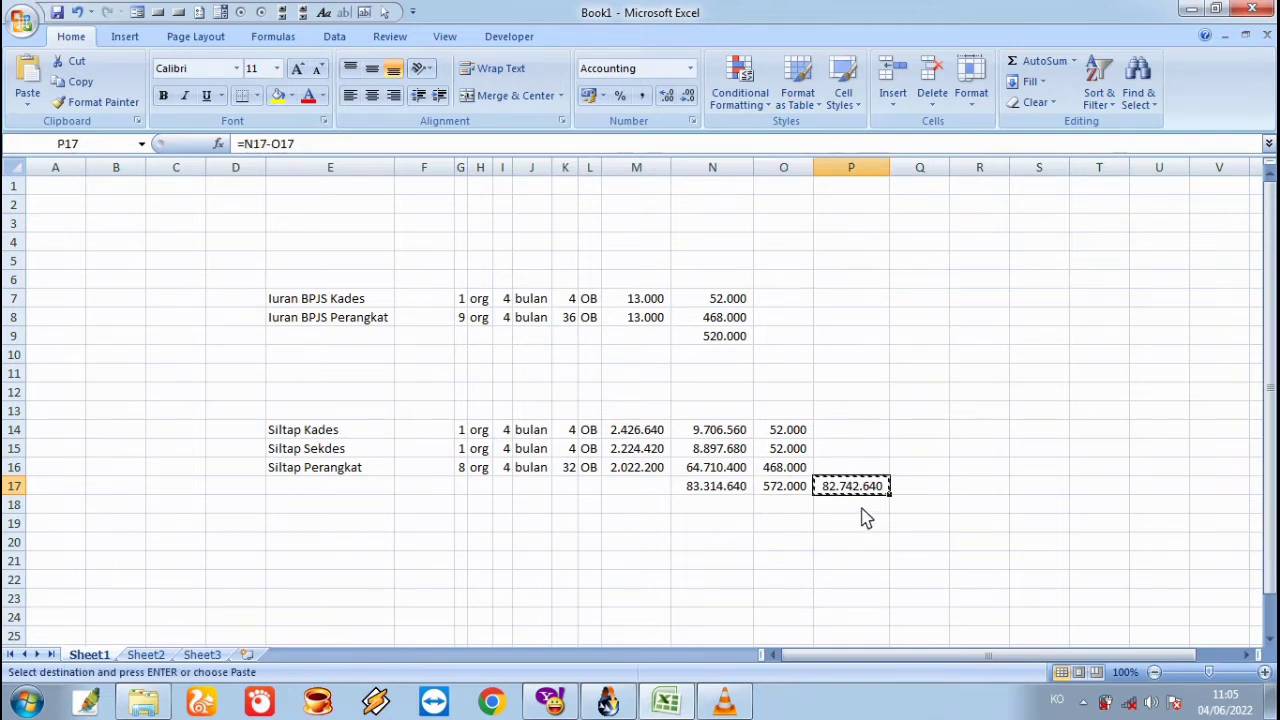
click(735, 496)
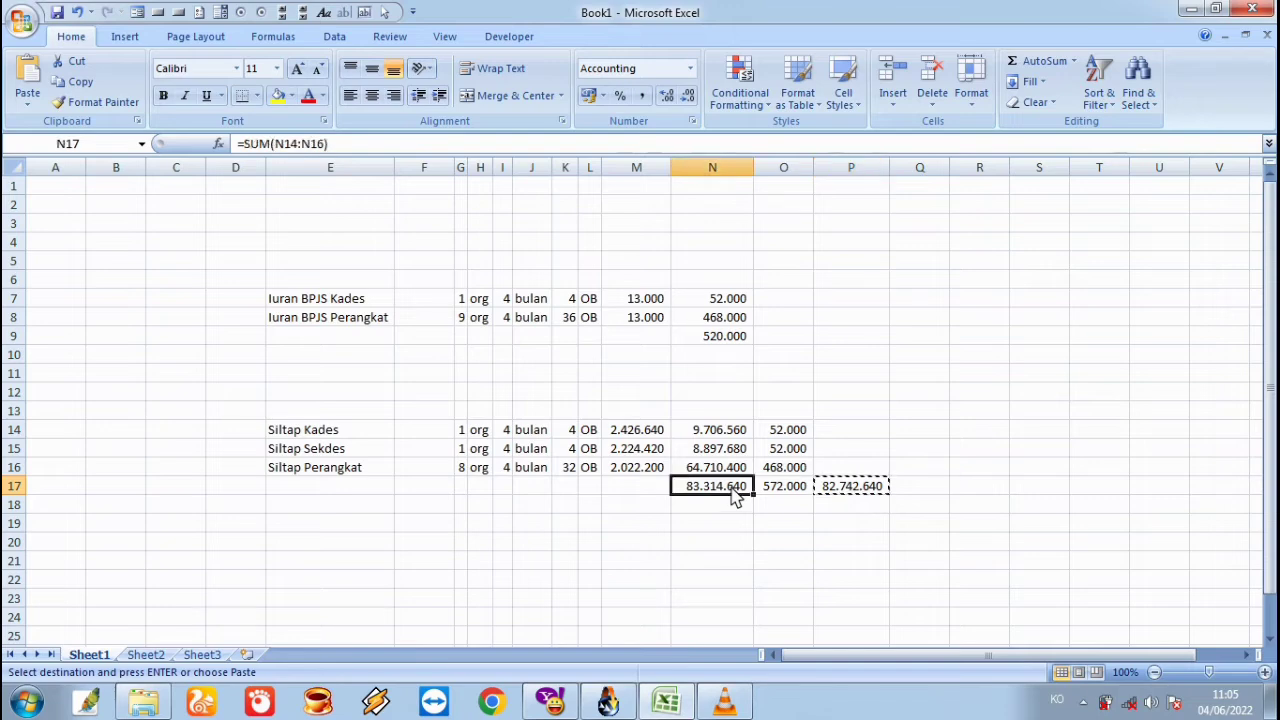
click(826, 492)
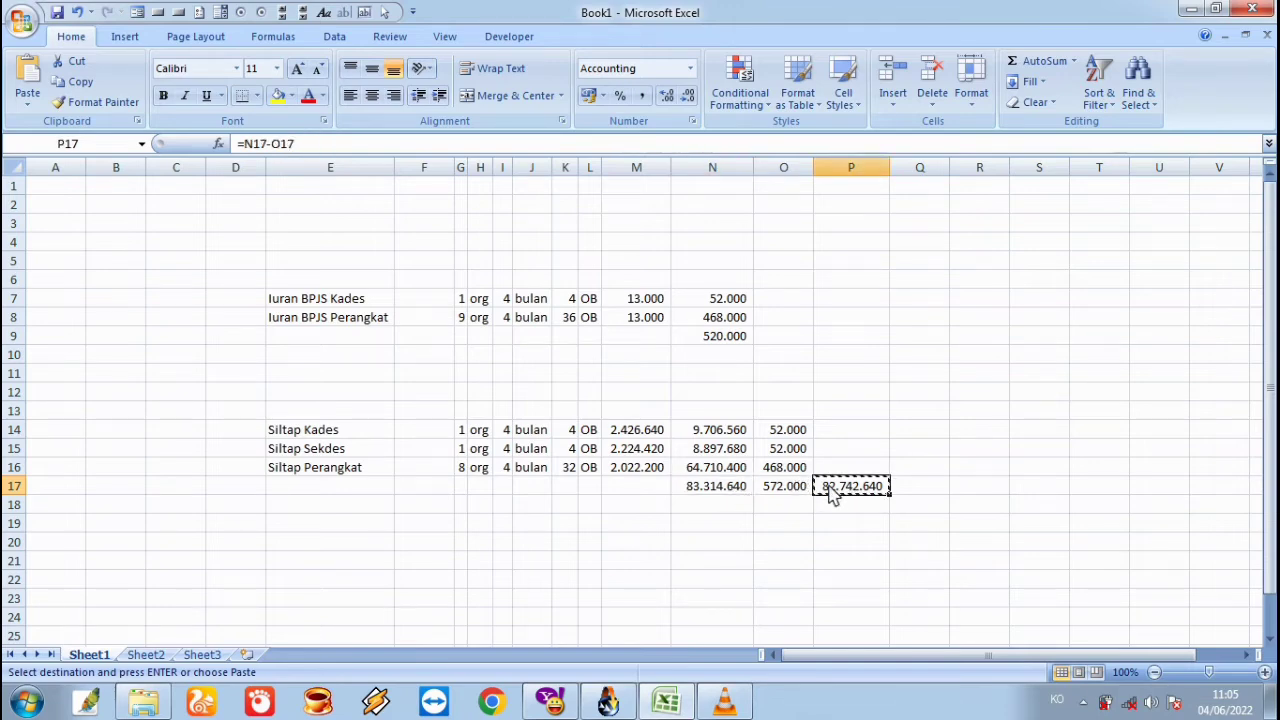
click(608, 703)
key(ctrl+v)
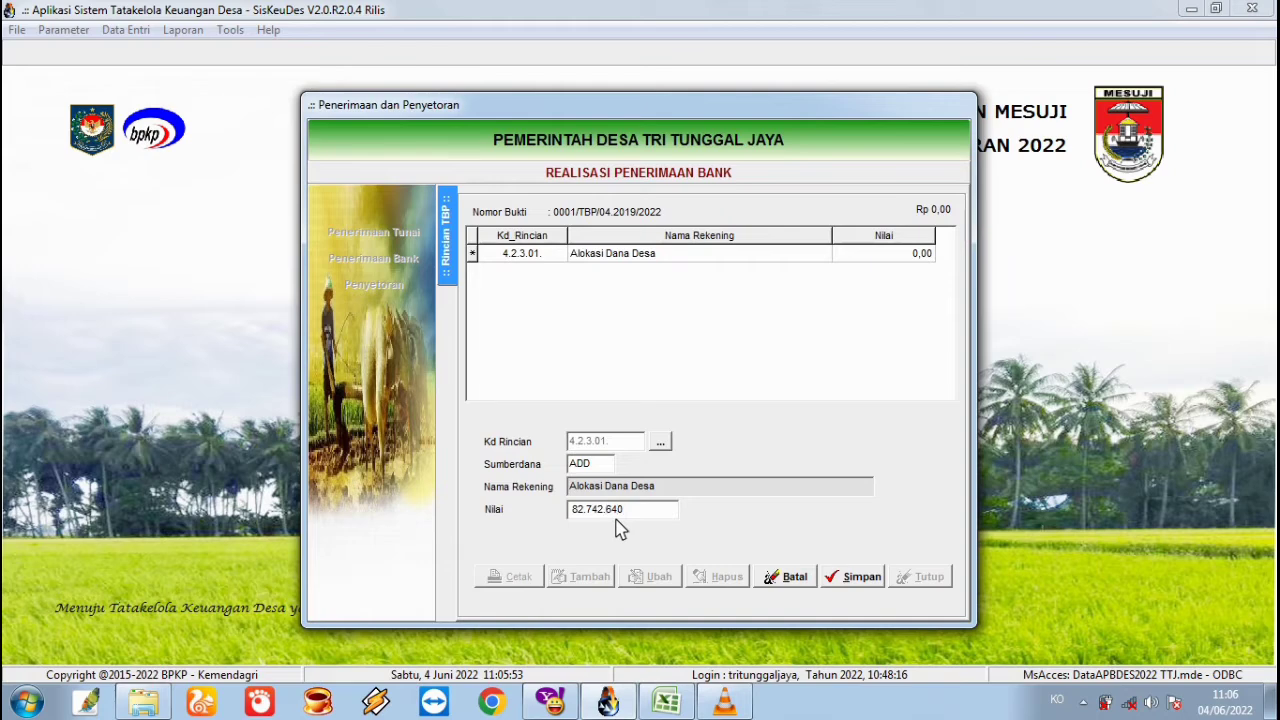
Save the Alokasi Dana Desa detail line and close the village receipts form
click(849, 582)
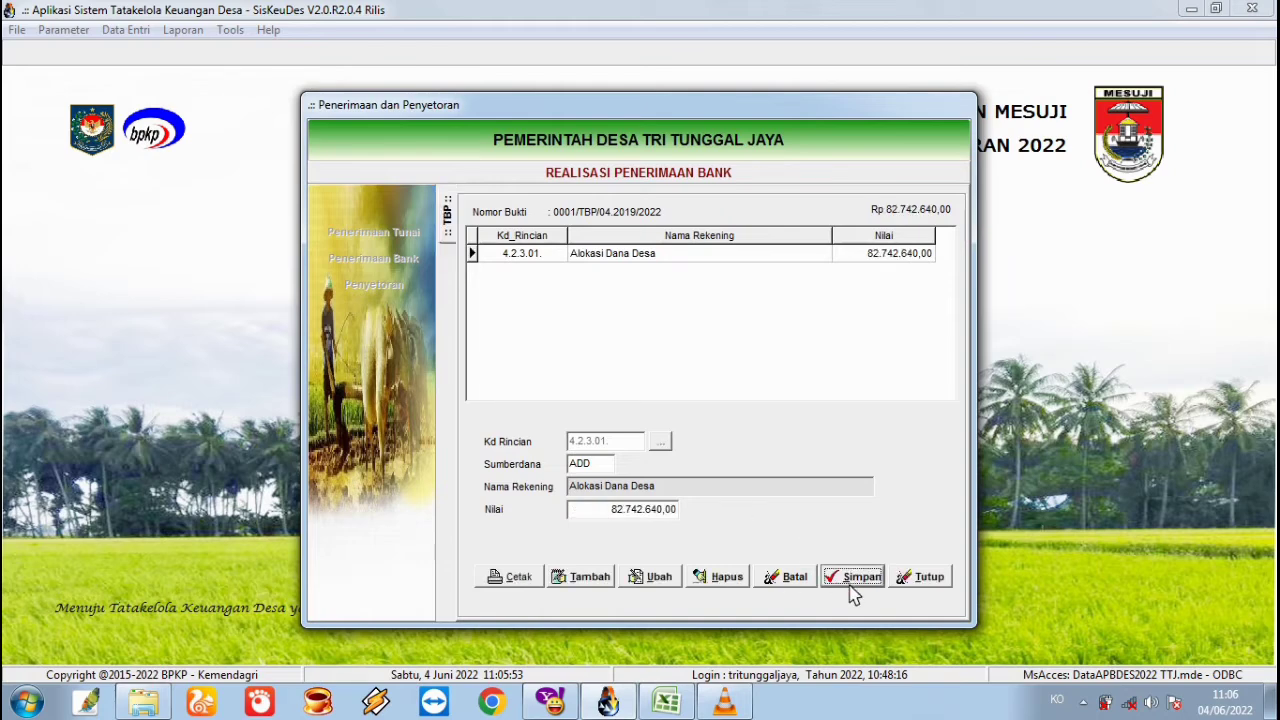
click(902, 578)
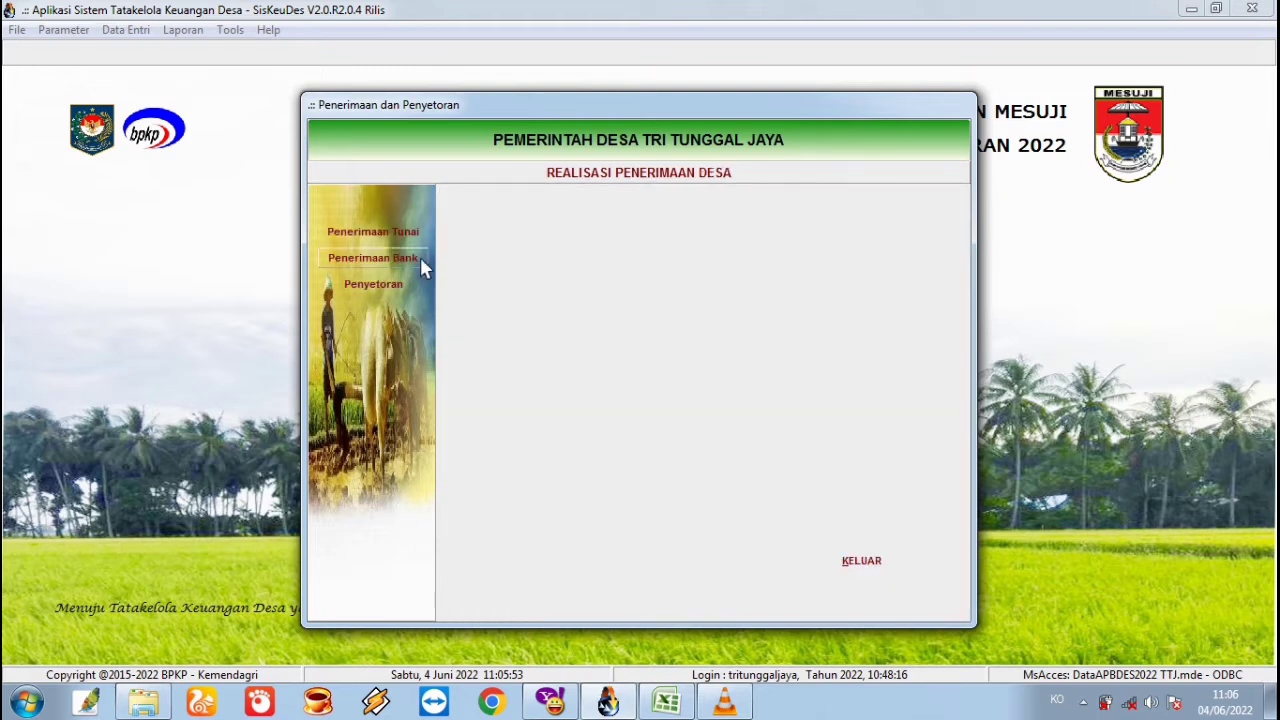
click(848, 563)
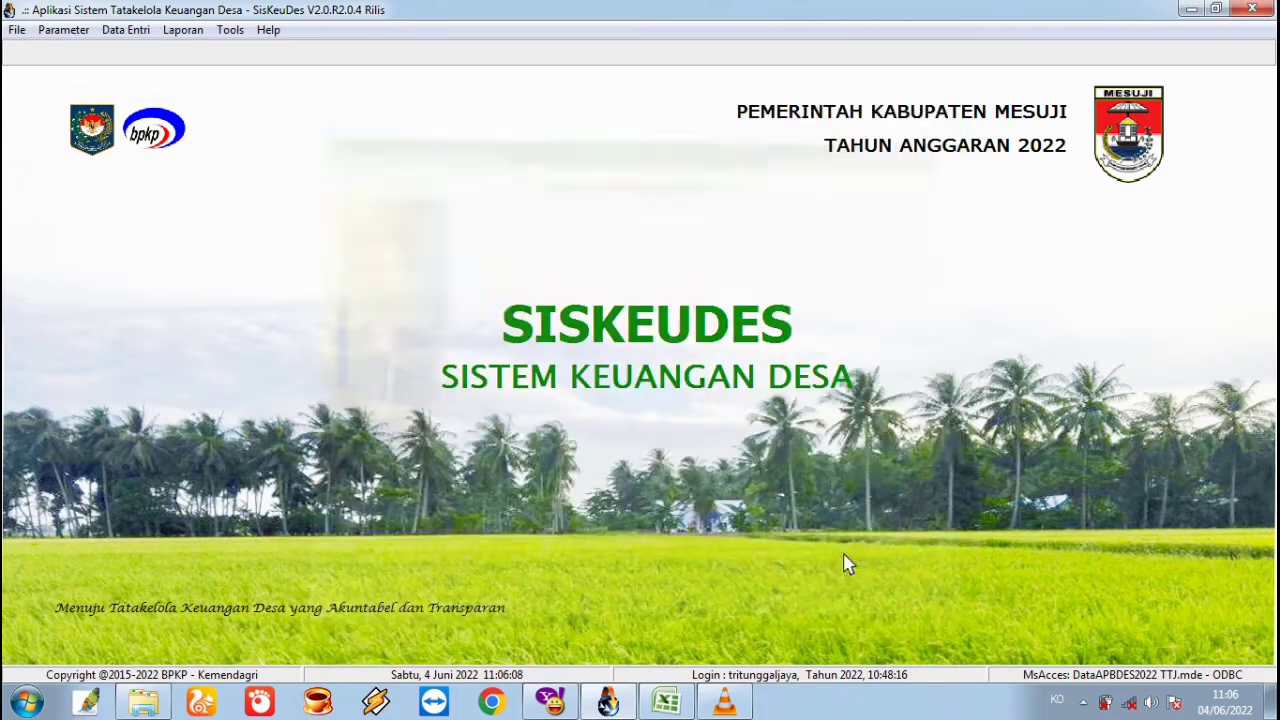
Open SPP Kegiatan under Penatausahaan and add a new SPP Definitif
click(130, 31)
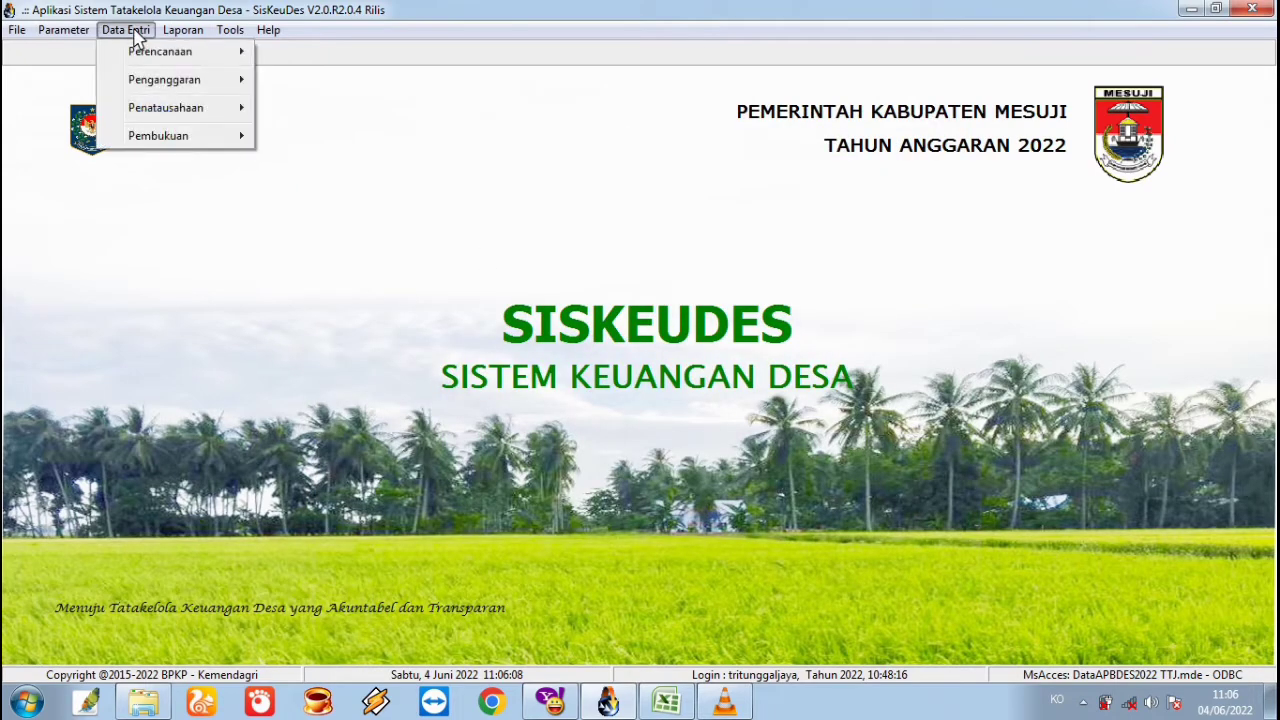
mouse_move(198, 112)
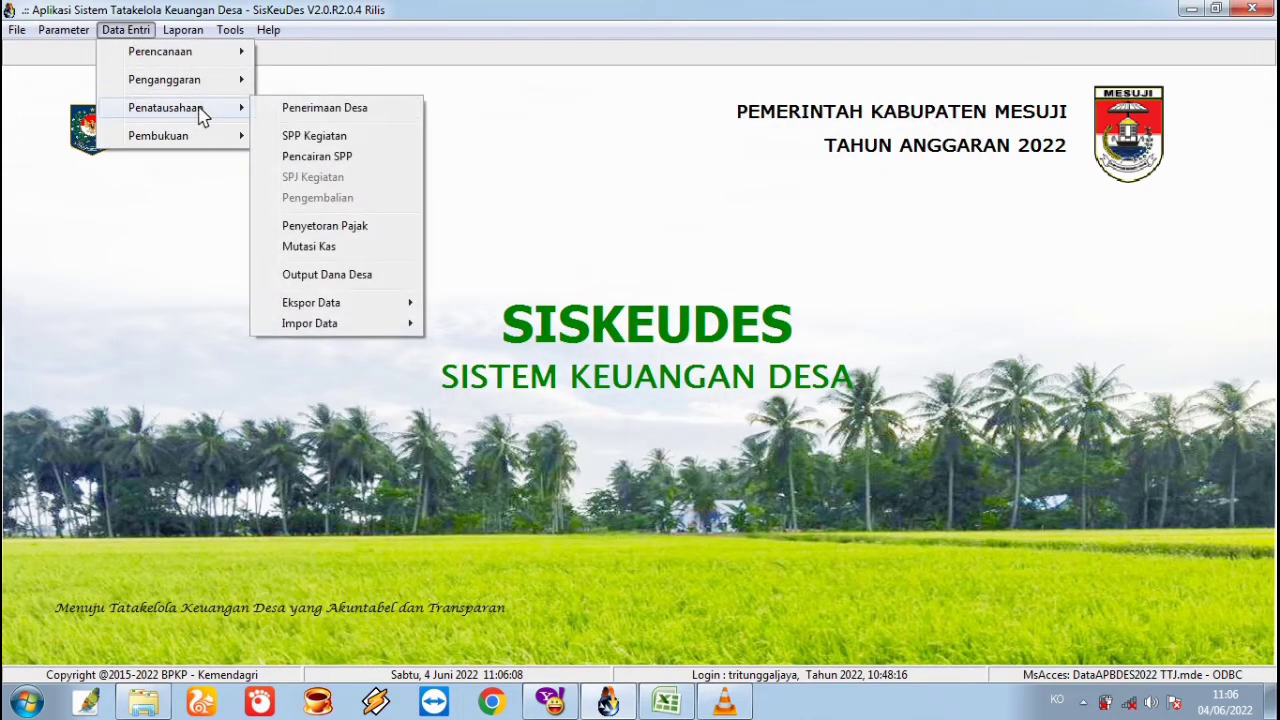
click(312, 138)
click(390, 250)
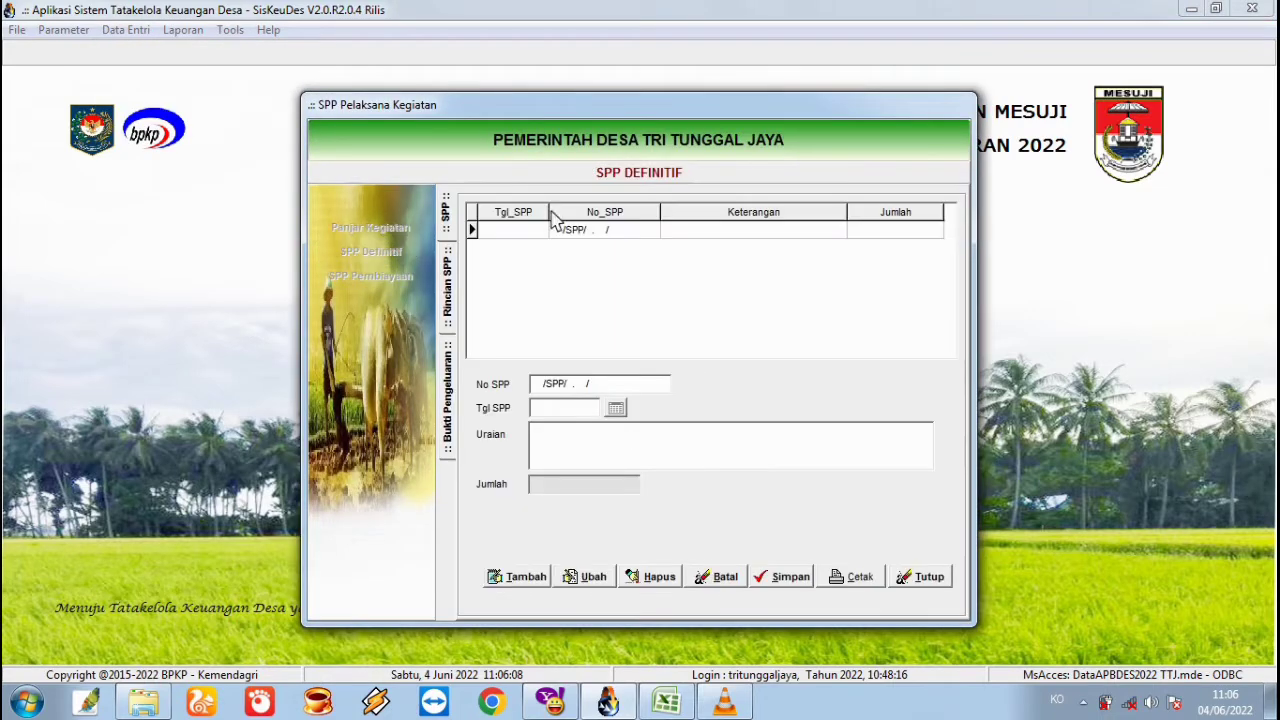
click(522, 577)
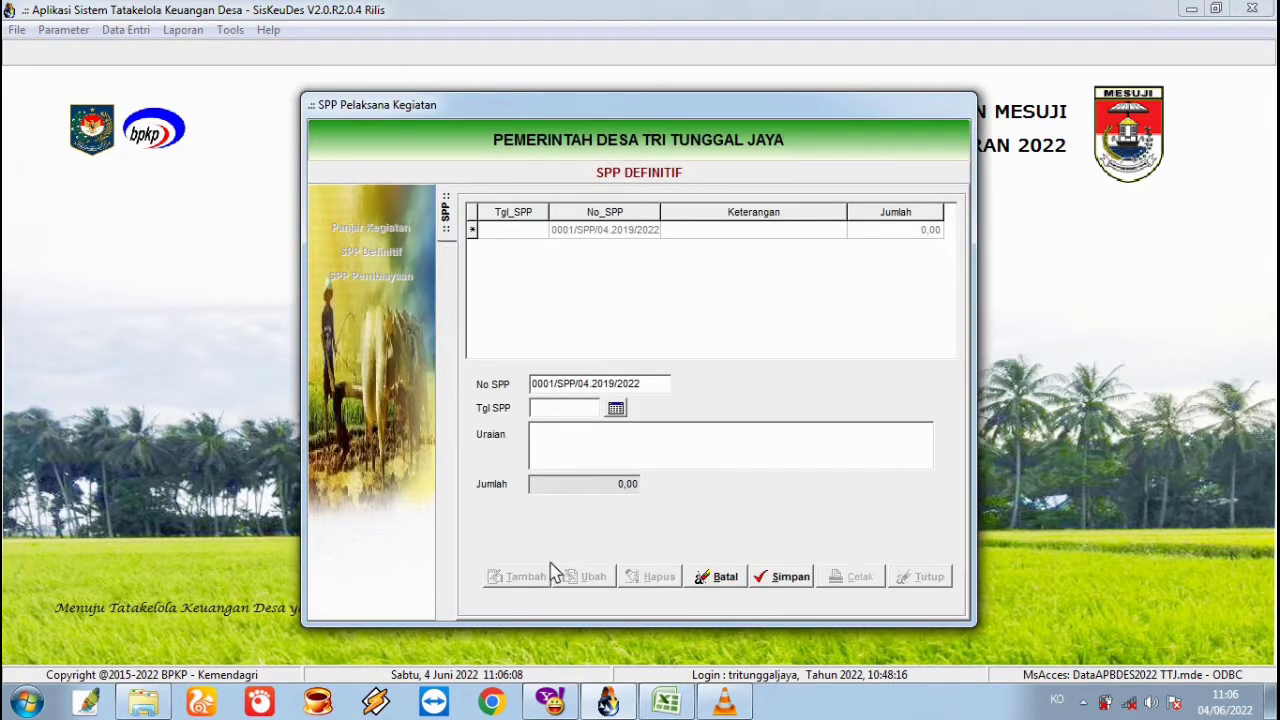
Date the new SPP Definitif 01/05/2022, enter SPP Siltap as its Uraian and save the record
click(616, 408)
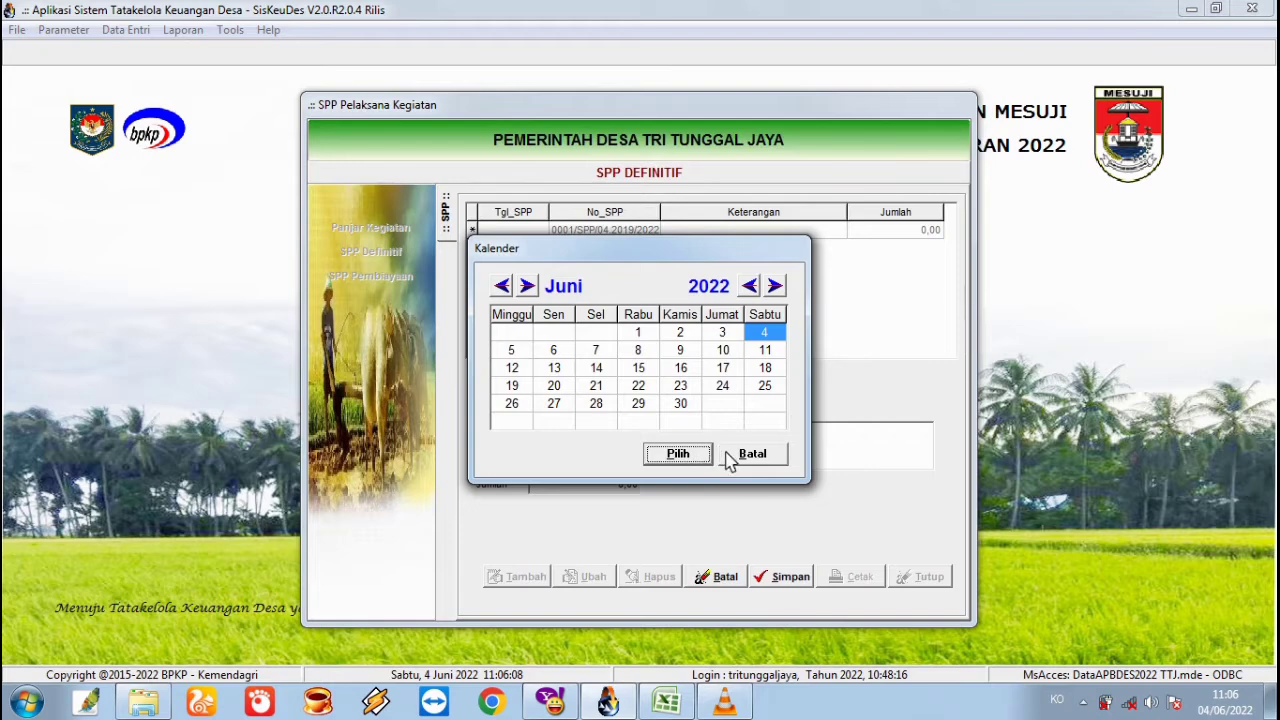
click(731, 458)
click(596, 407)
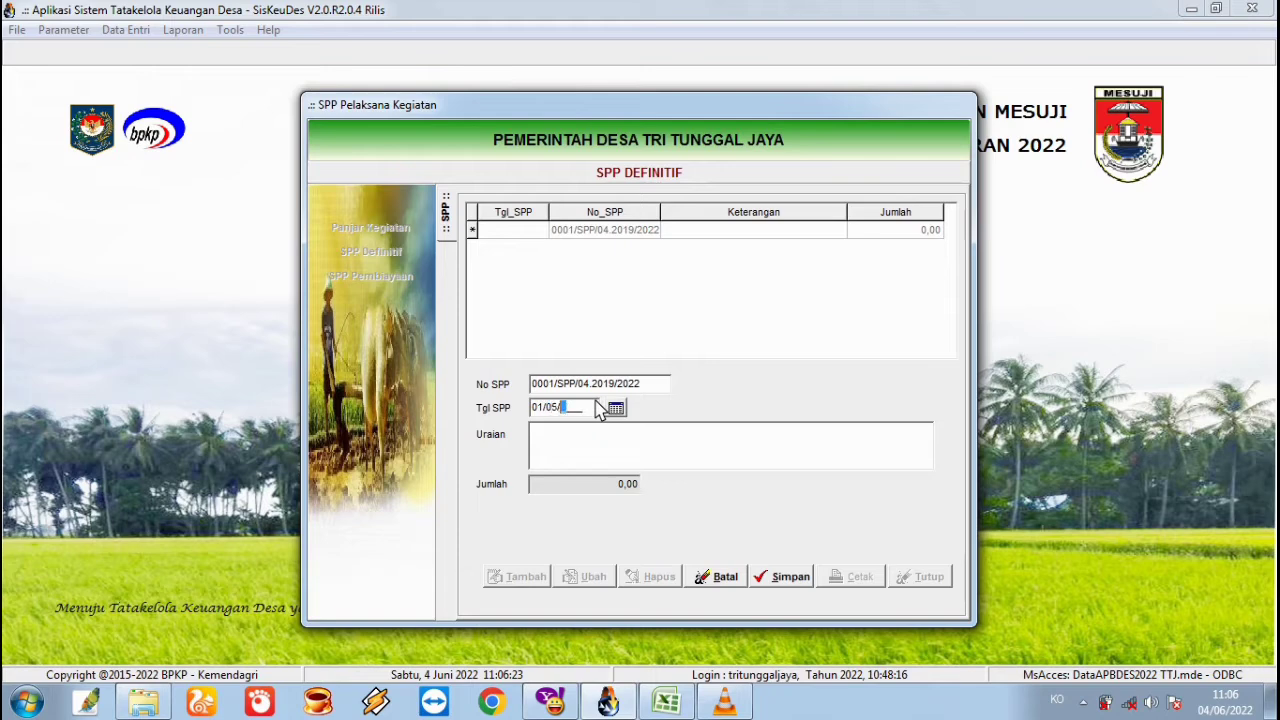
click(597, 442)
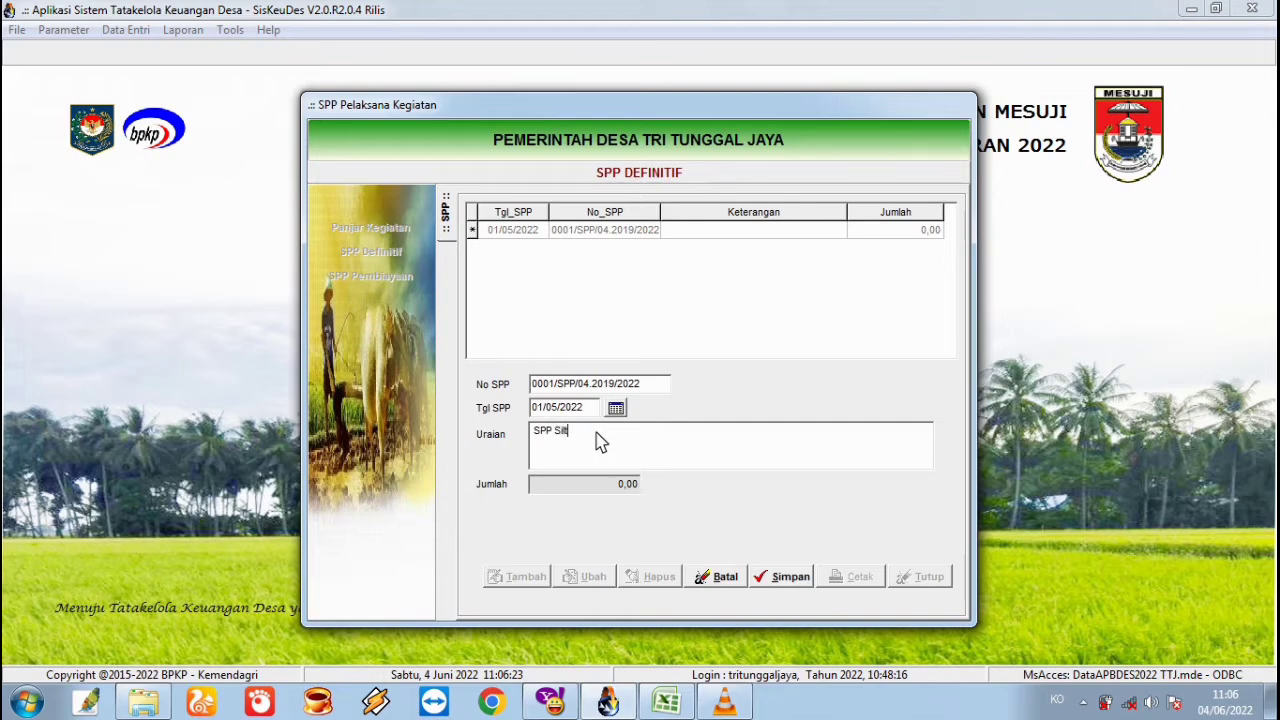
click(773, 586)
Try to pick an activity for a new detail line of the SPP Siltap record, and cancel the entry
double_click(810, 234)
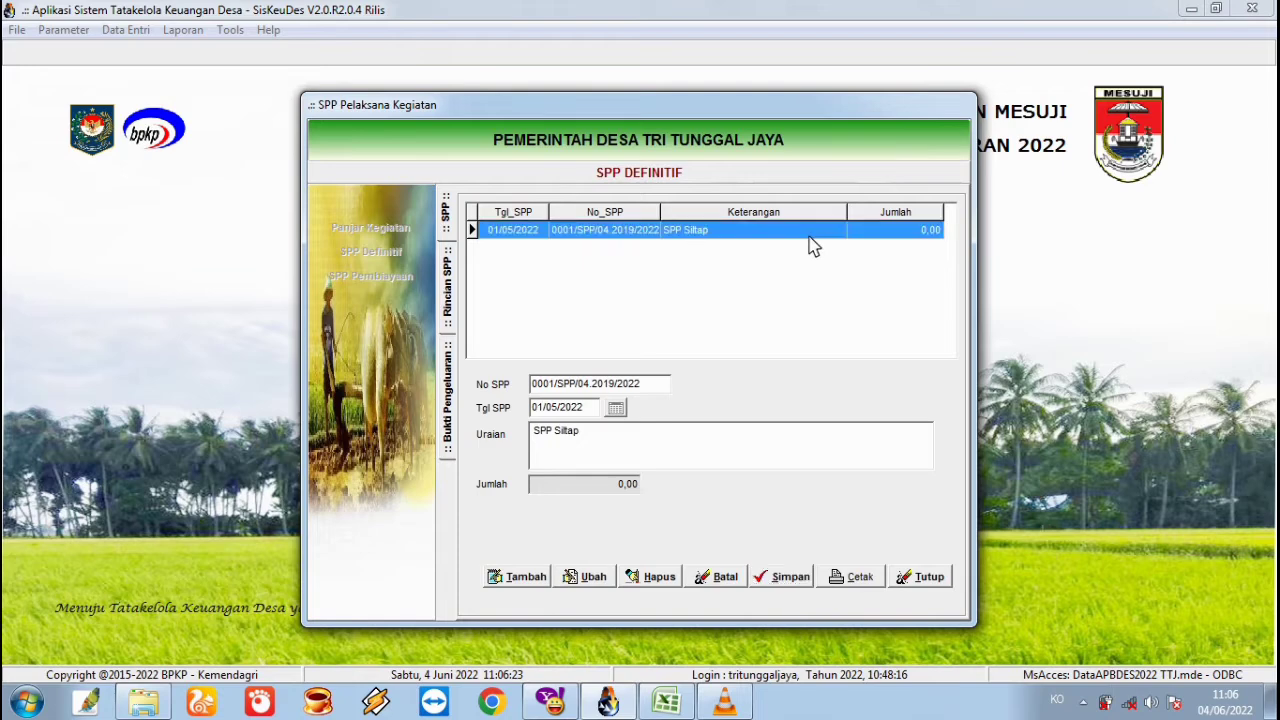
click(540, 580)
click(652, 454)
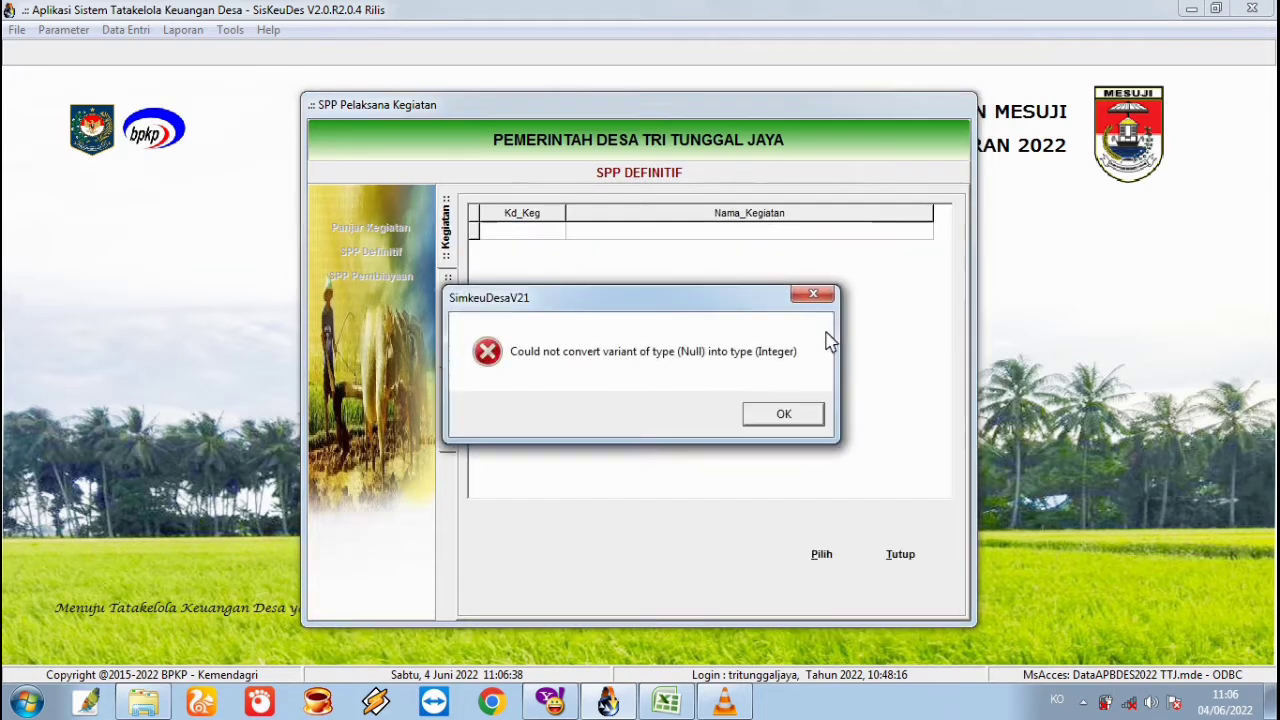
click(783, 415)
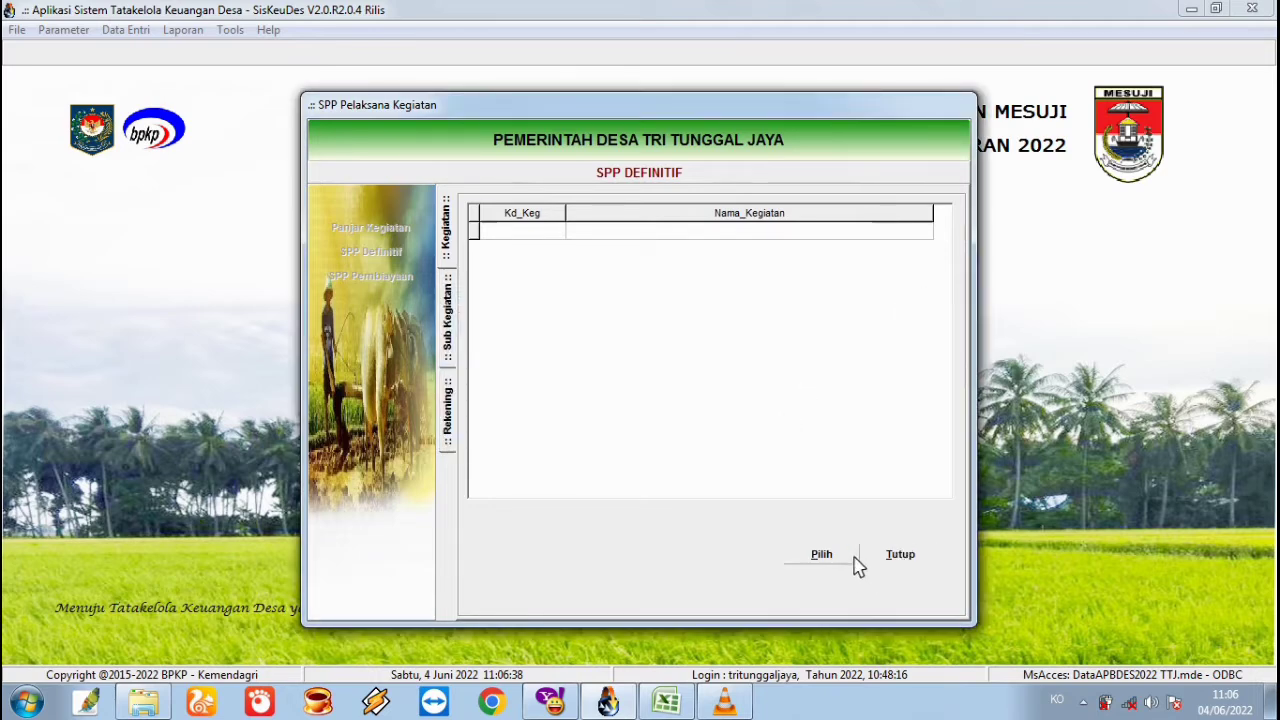
click(904, 558)
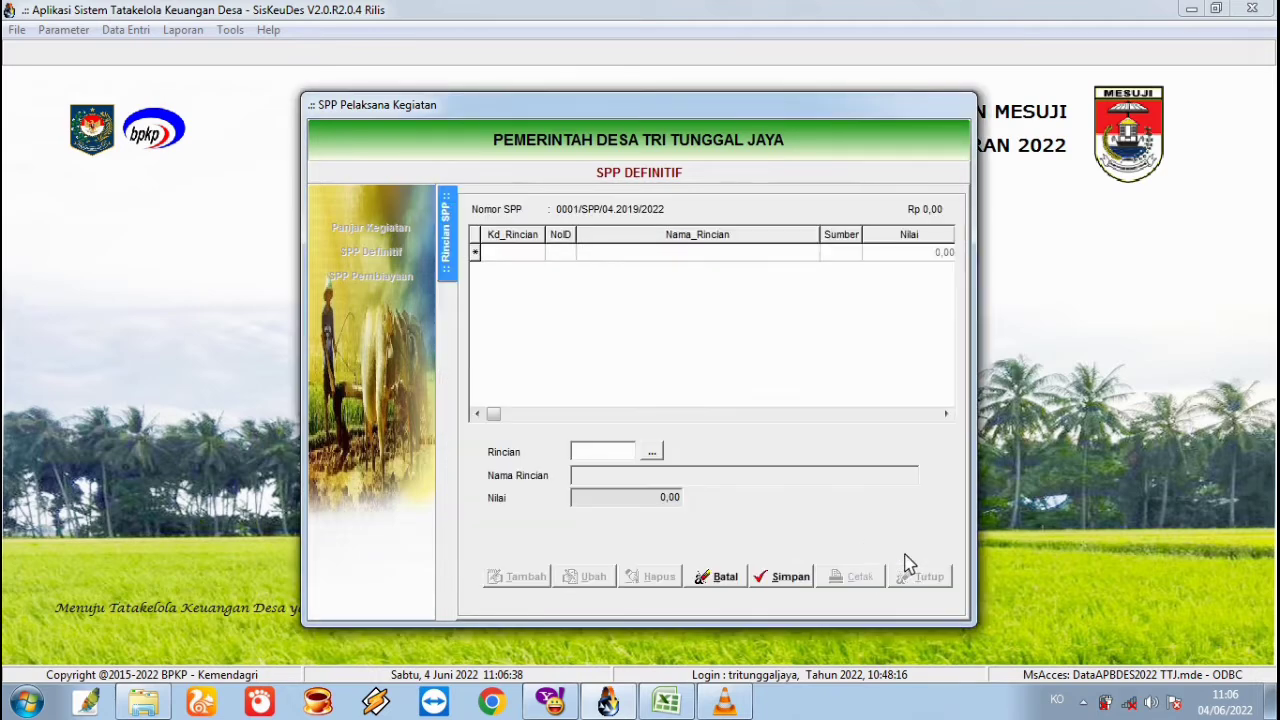
click(736, 585)
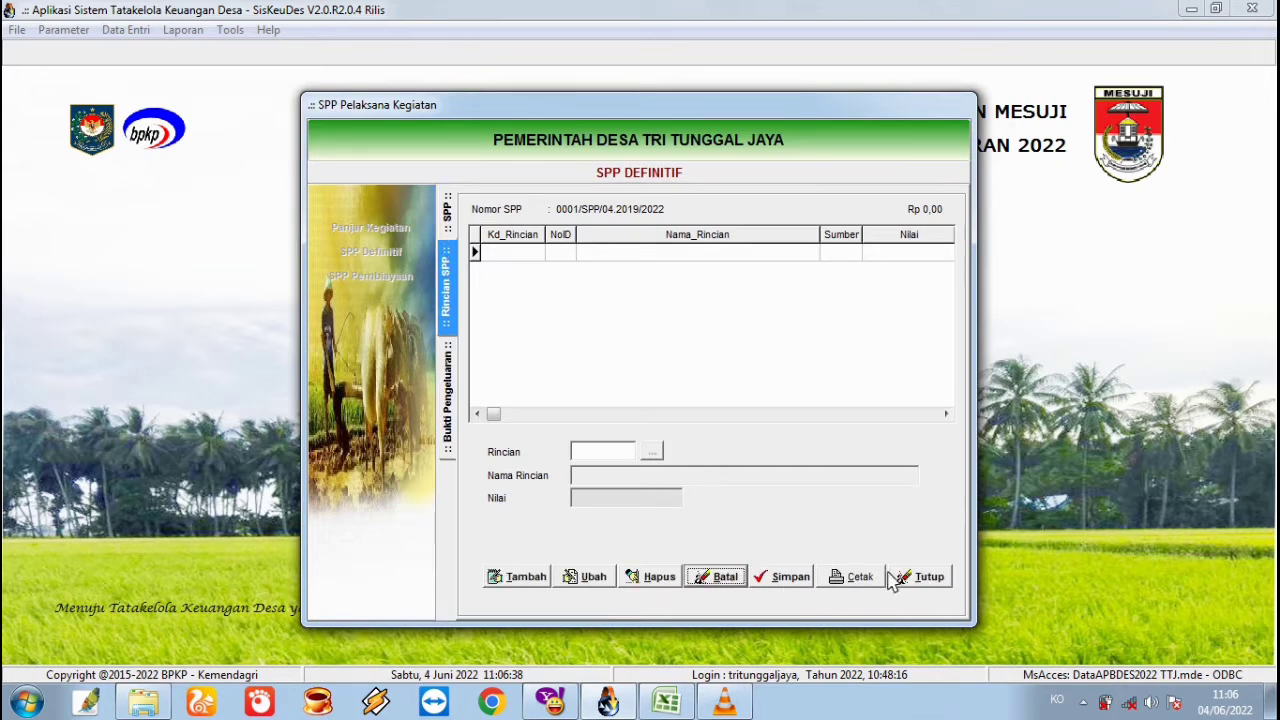
Leave the SPP form and preview the 01/01/2022–31/12/2022 Buku Kas Umum for Desa Tri Tunggal Jaya in Kecamatan Way Serdang
click(920, 580)
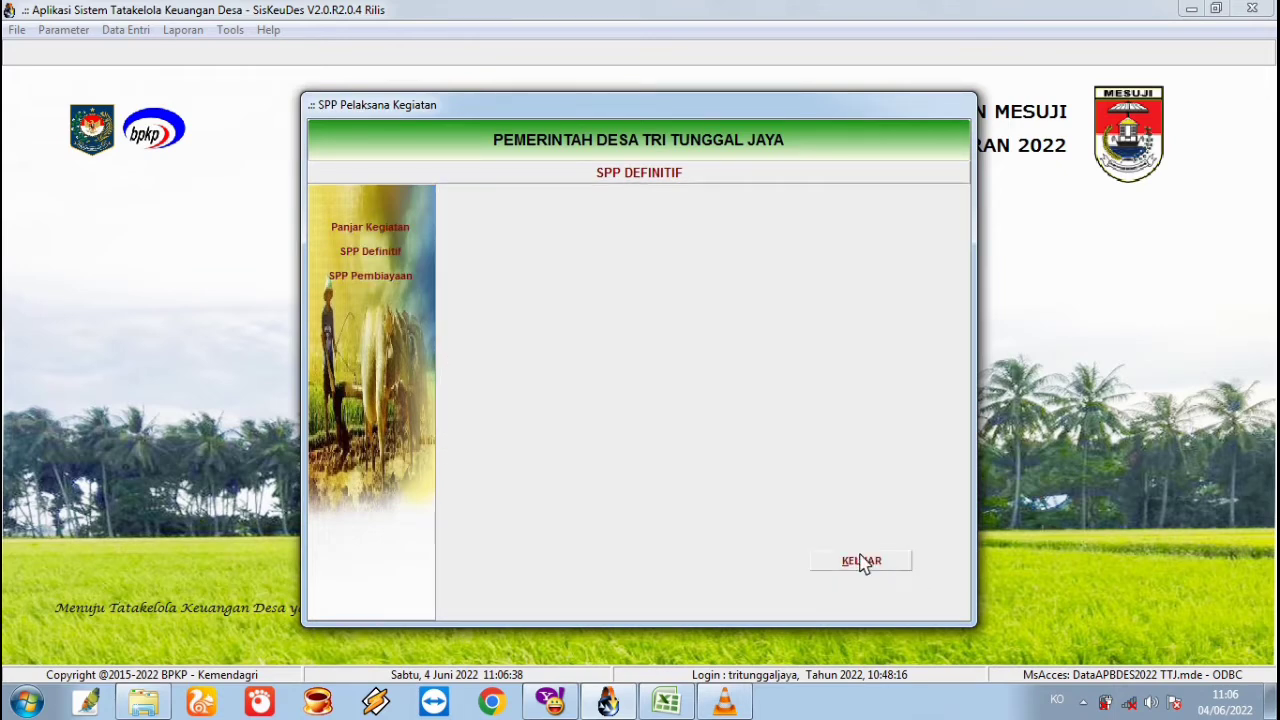
click(860, 562)
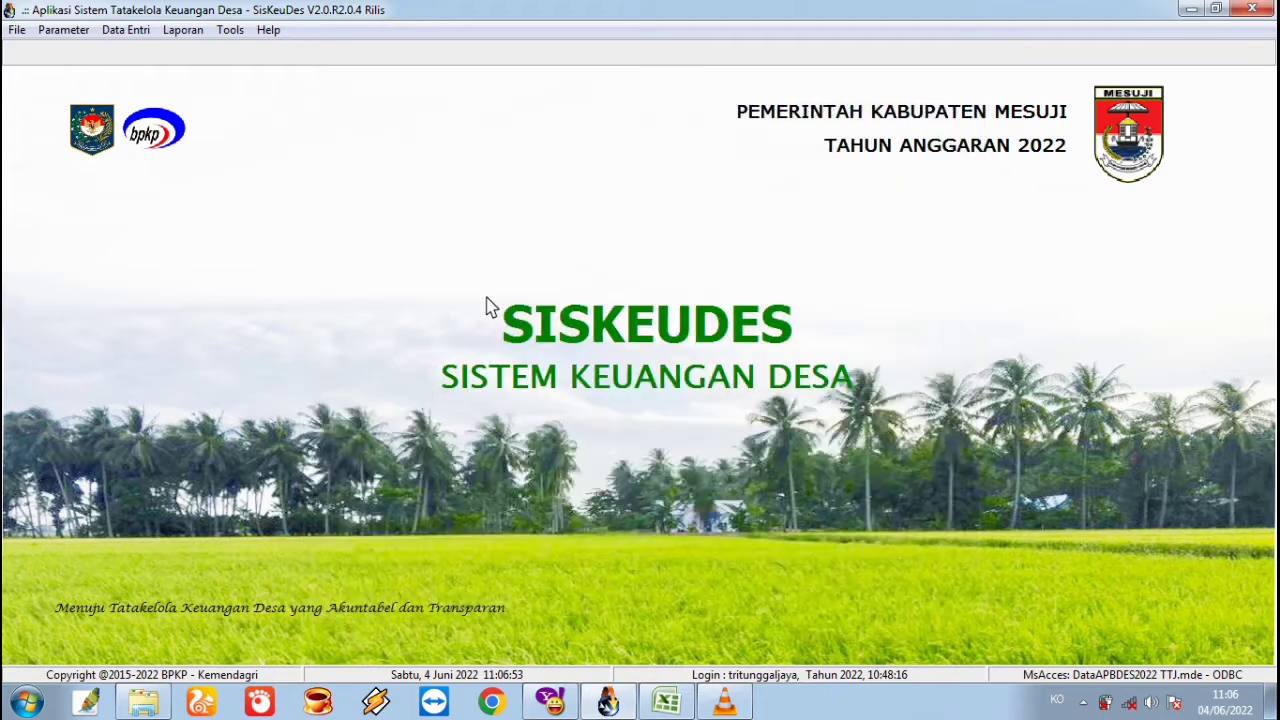
click(178, 36)
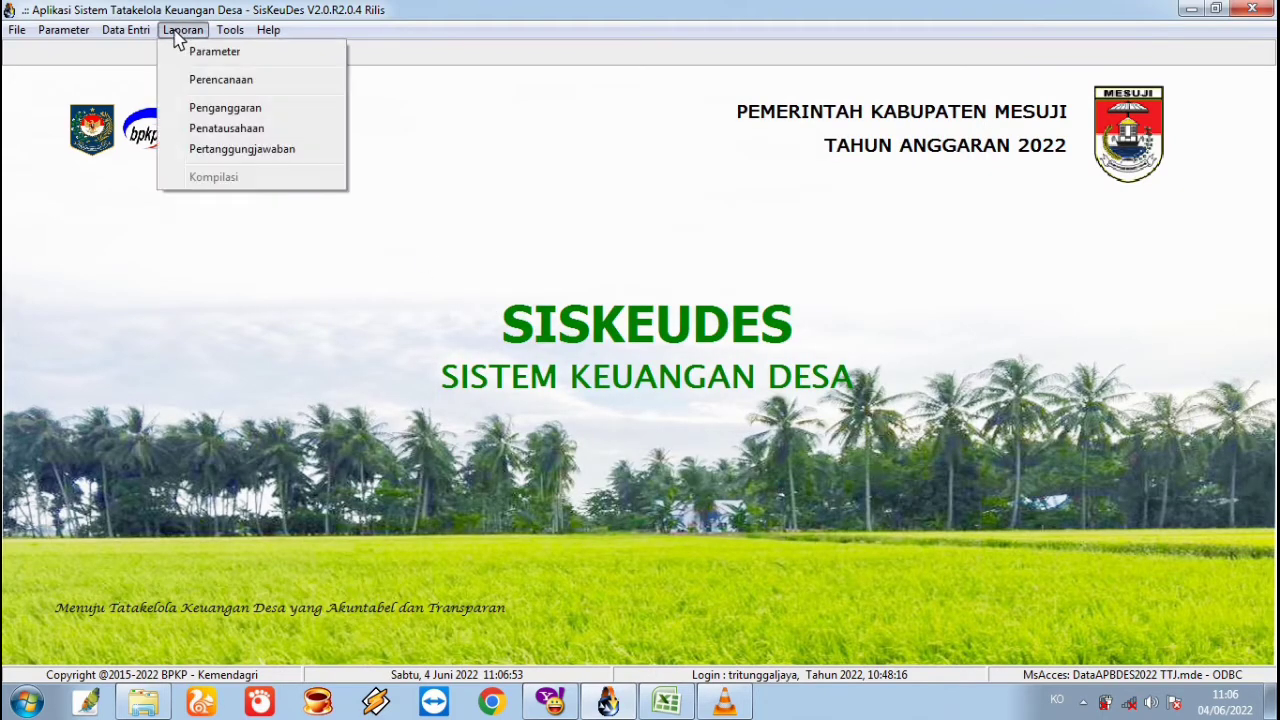
click(250, 130)
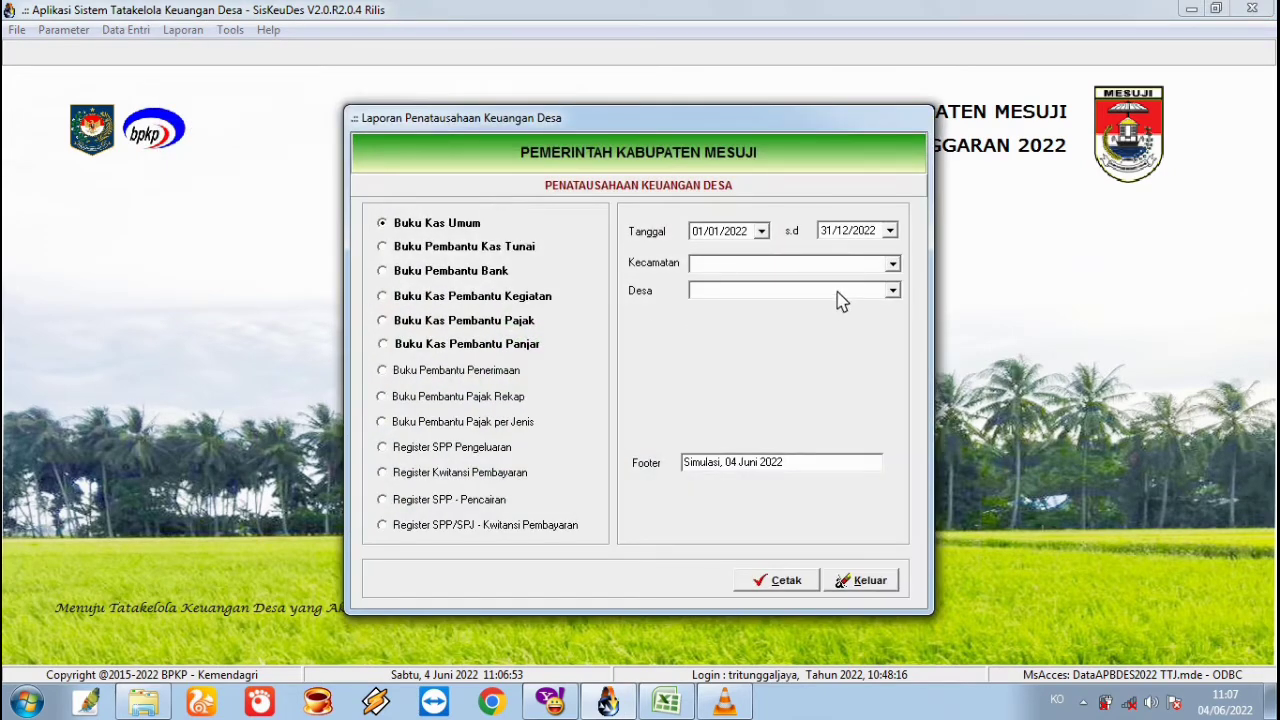
click(800, 590)
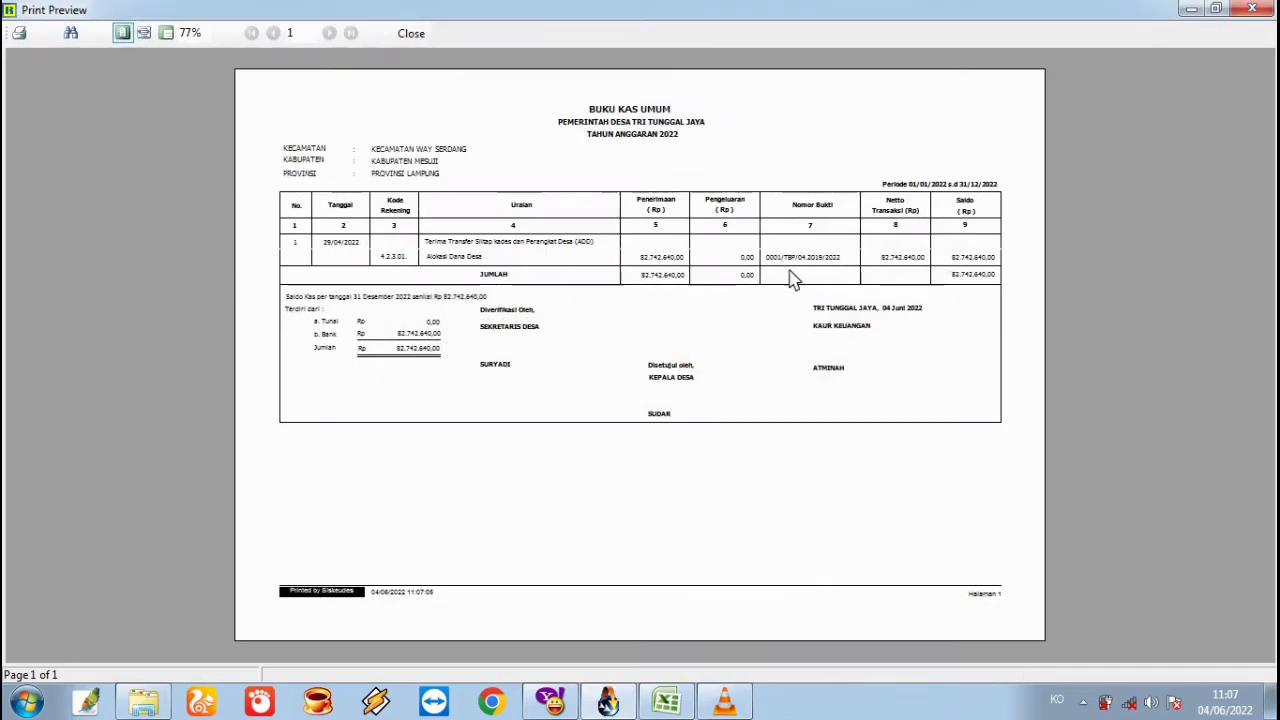
click(411, 33)
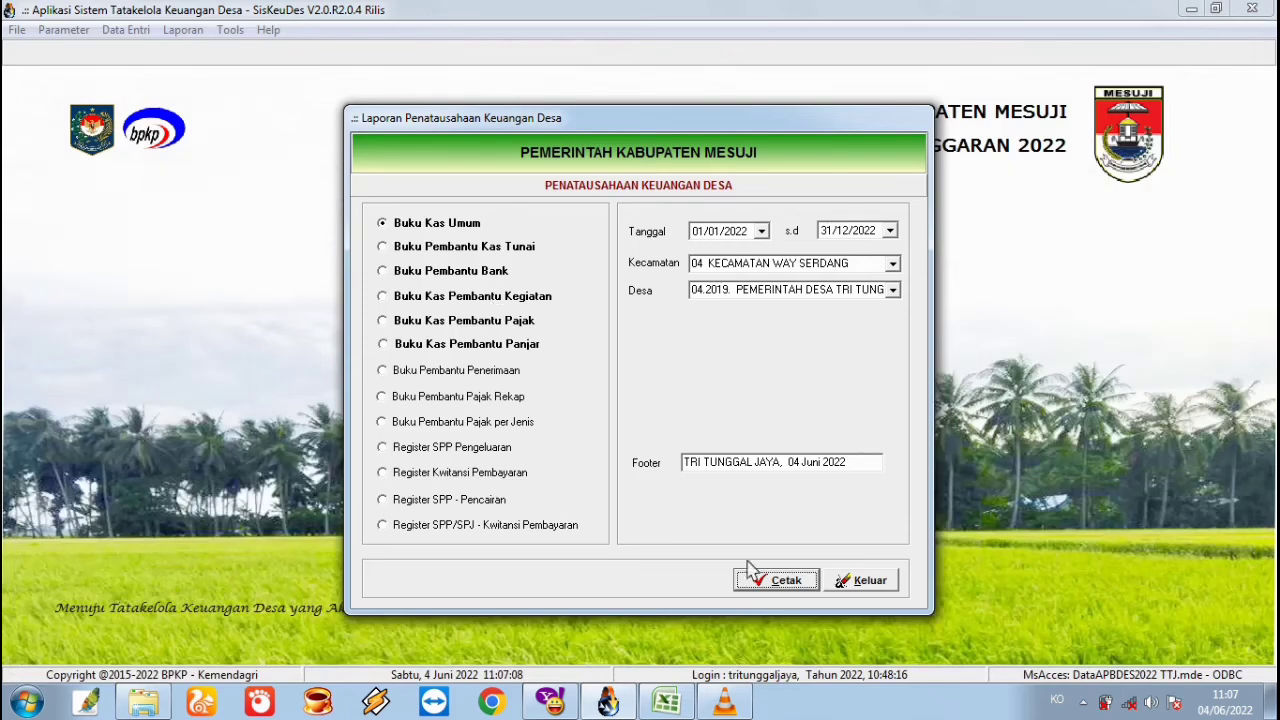
click(882, 582)
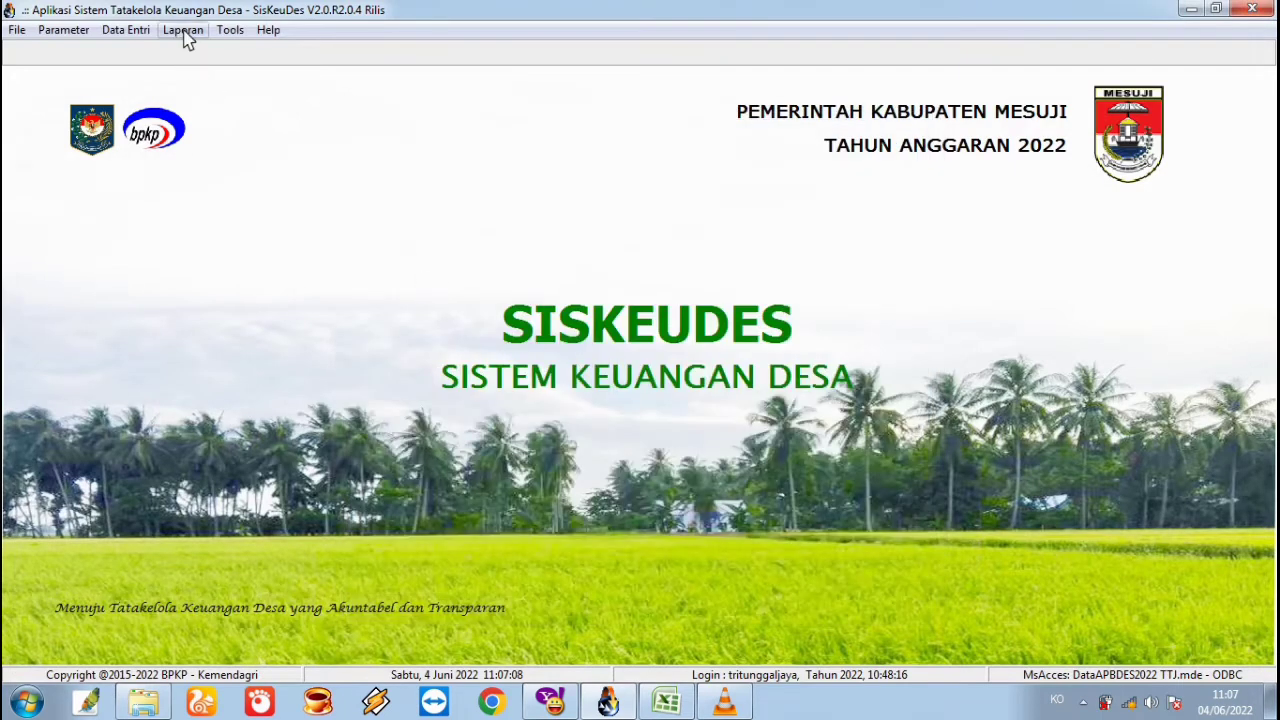
Preview the Laporan Realisasi APBDesa and compare its Alokasi Dana Desa realization with the Siltap total in cell N17 of the Excel workbook
click(183, 30)
click(245, 148)
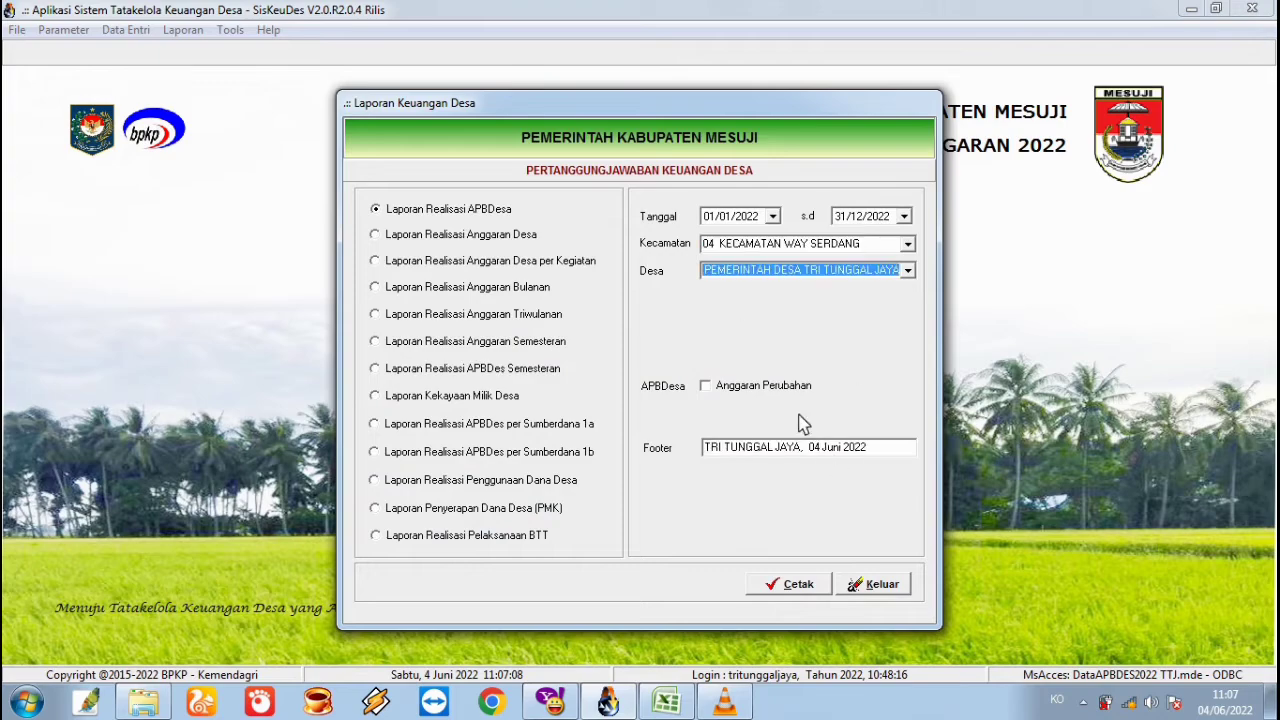
click(818, 595)
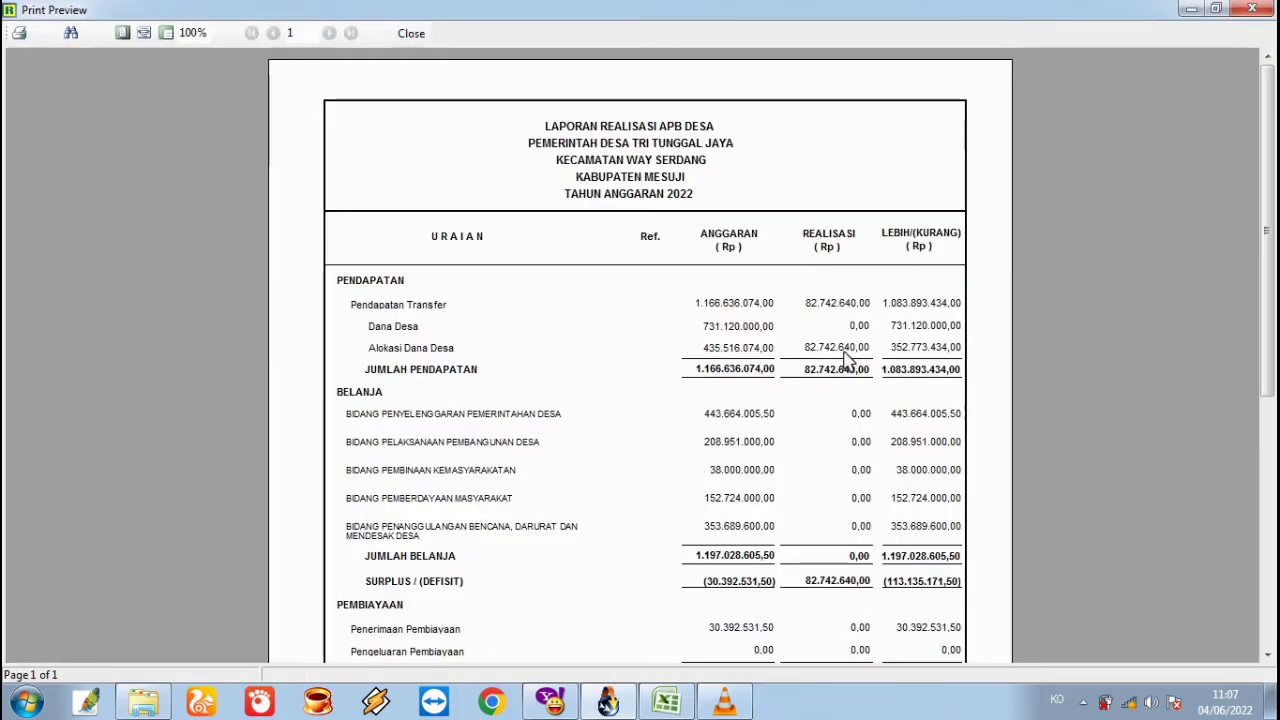
click(667, 703)
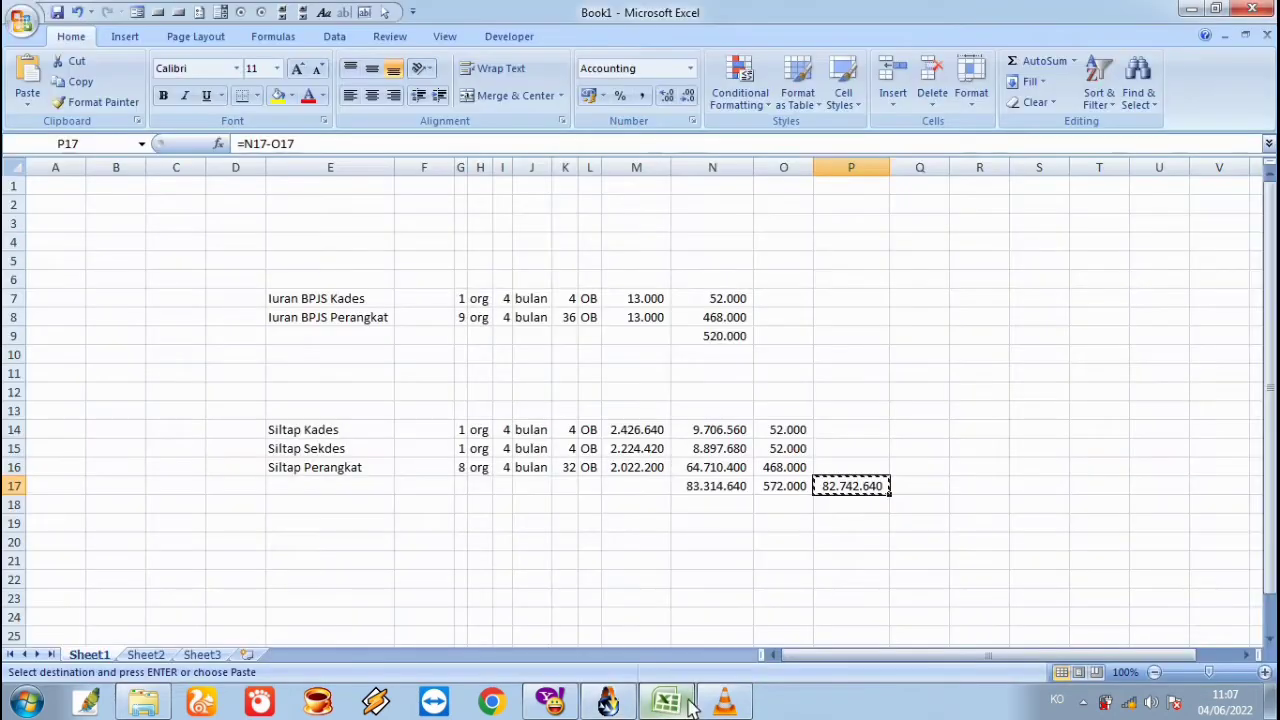
click(712, 489)
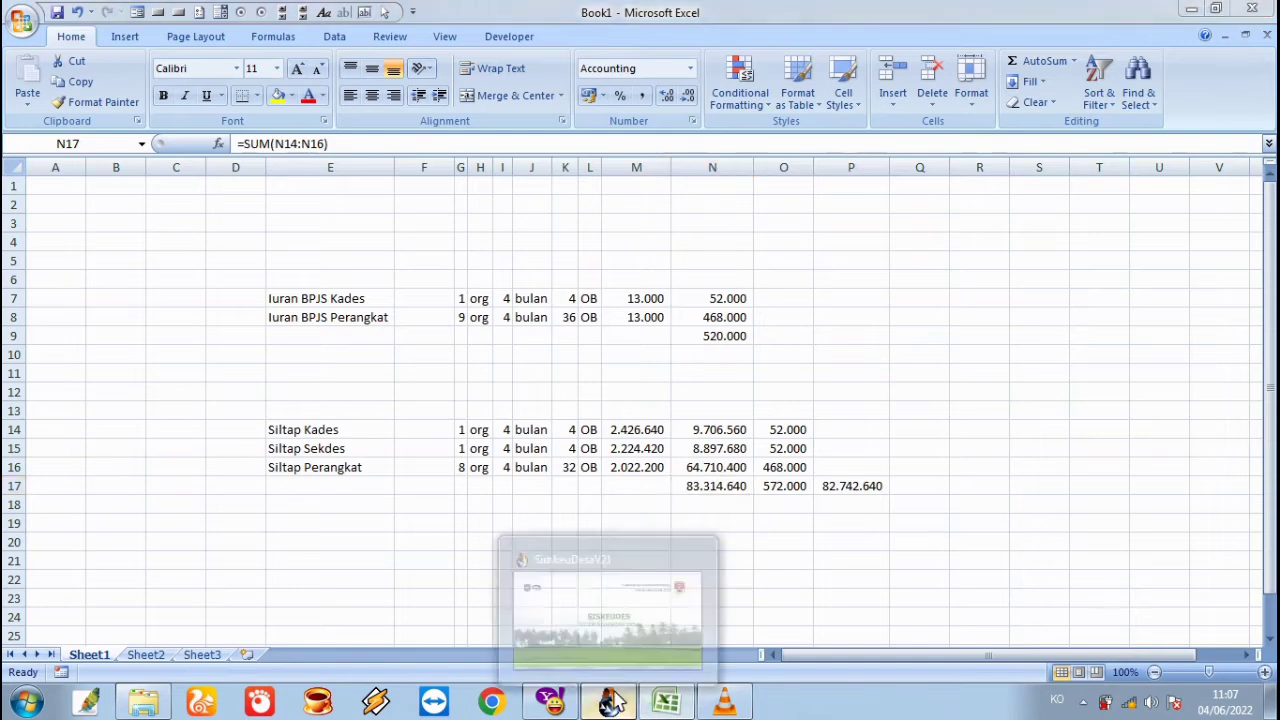
click(612, 703)
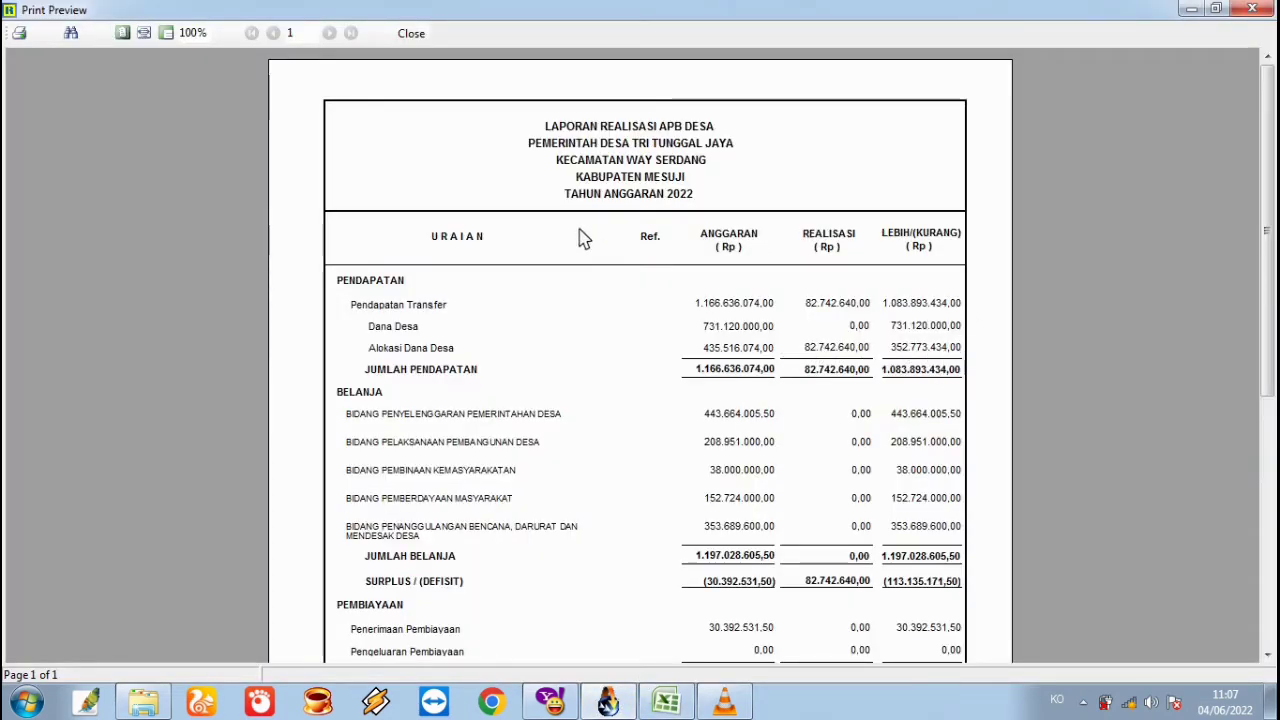
click(411, 37)
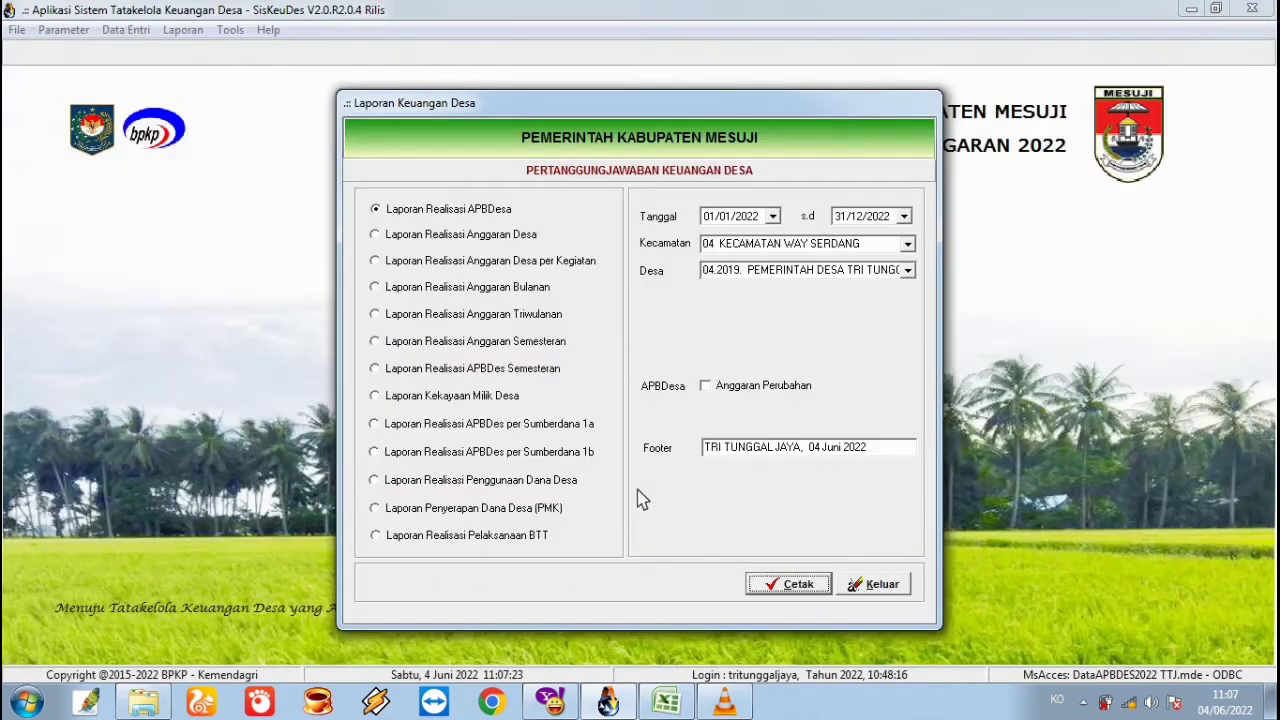
click(850, 591)
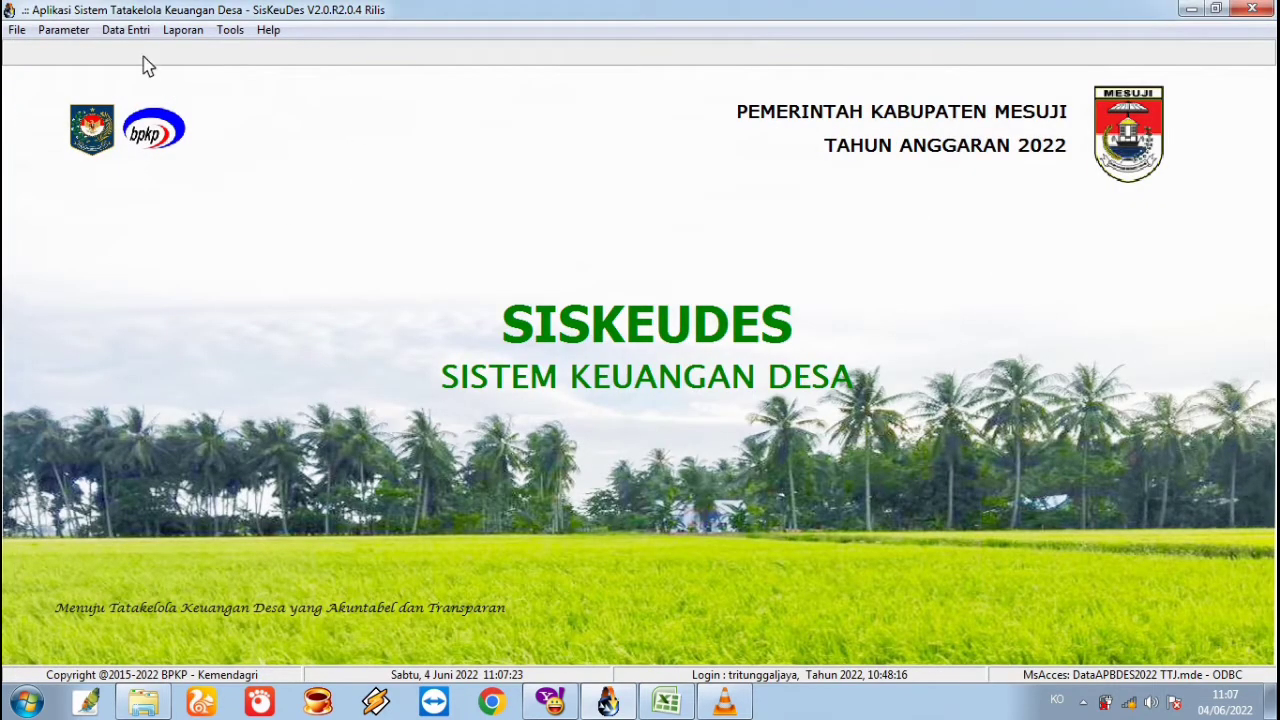
Add a Jurnal Penyesuaian under Pembukuan dated 03/05/2022 with the Uraian Penyesuaian Iuran BPJS dari Potongan Siltap
click(126, 30)
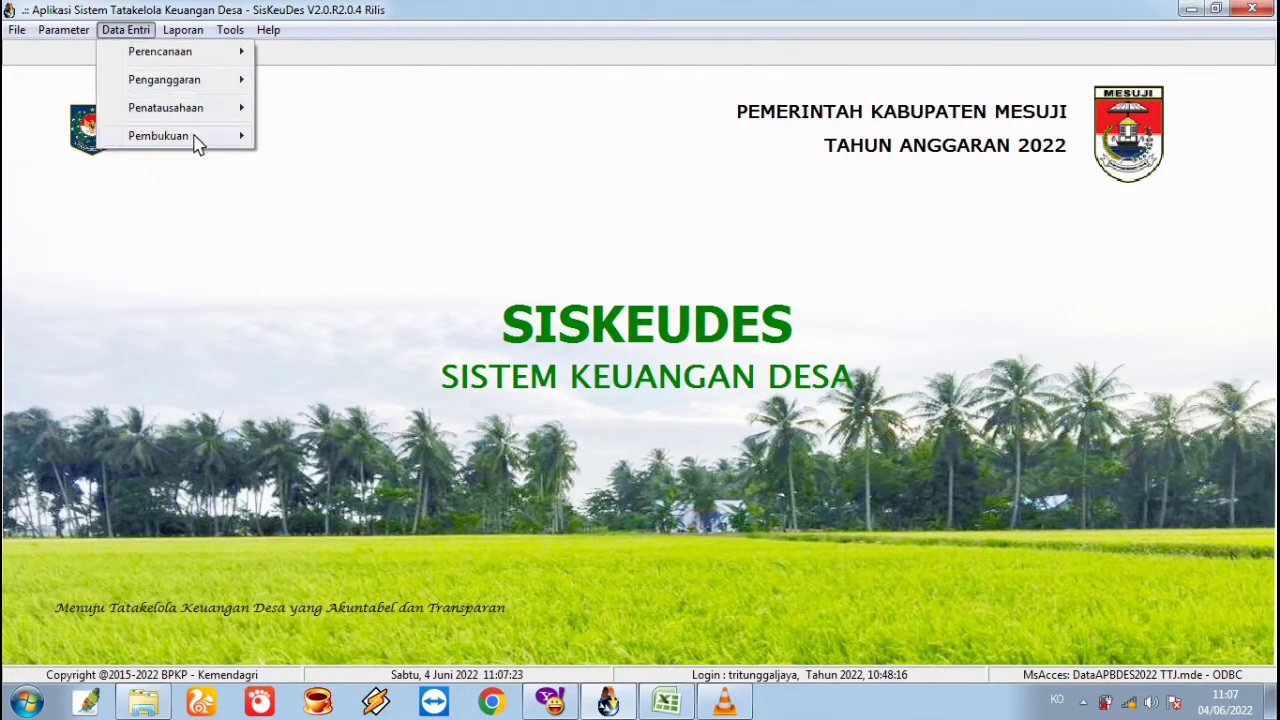
mouse_move(197, 144)
click(287, 157)
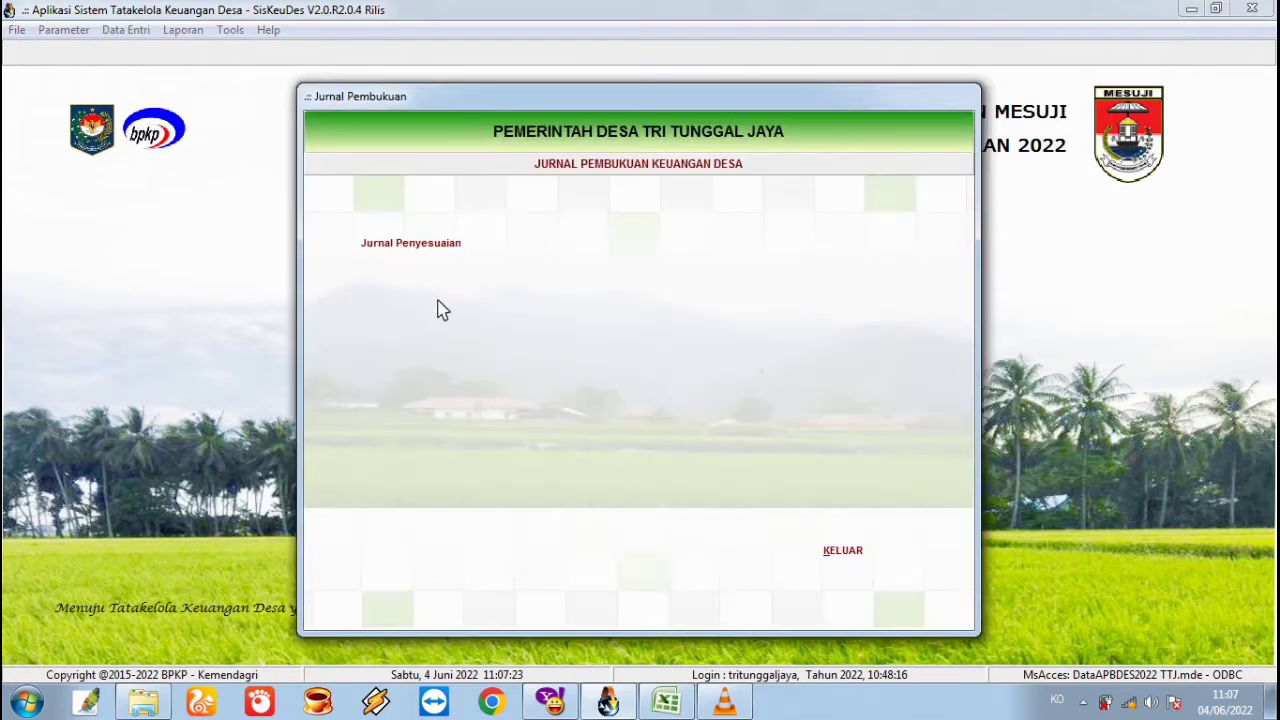
click(405, 244)
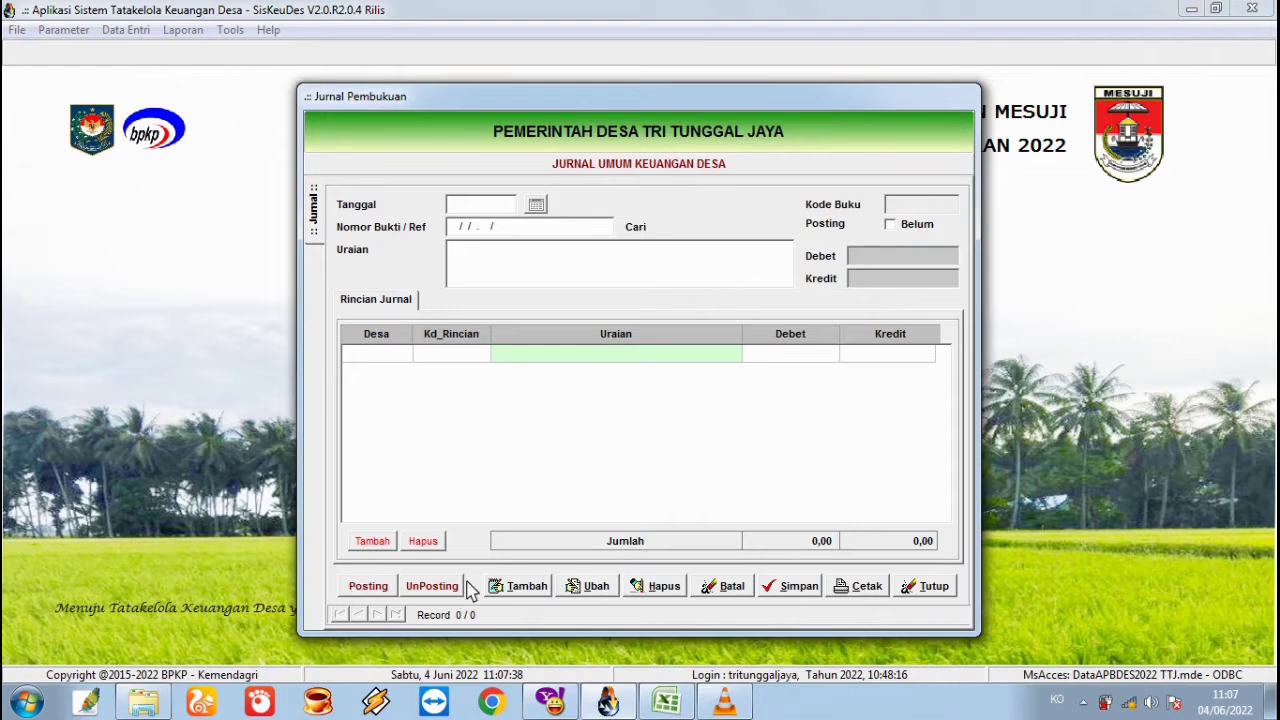
click(497, 587)
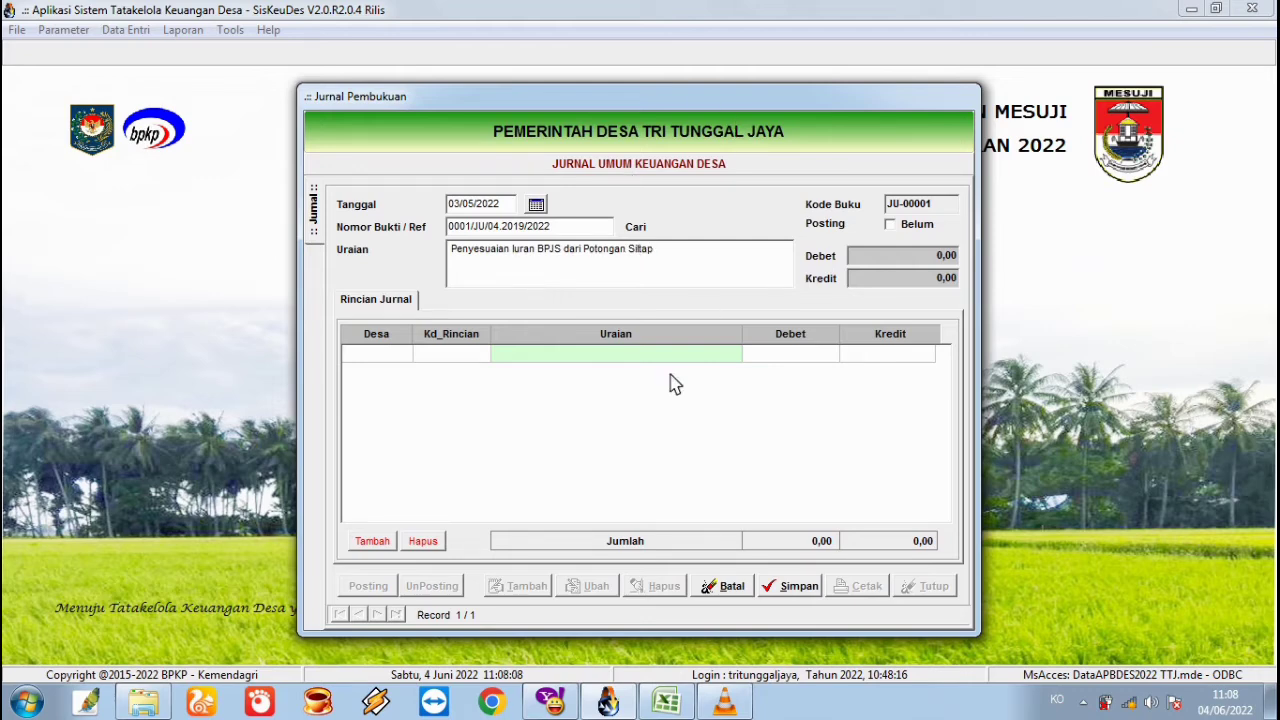
Start a journal detail line, check the Neraca and PFK account lists, and highlight 4.2.3.01 Alokasi Dana Desa among the LRA accounts
click(374, 541)
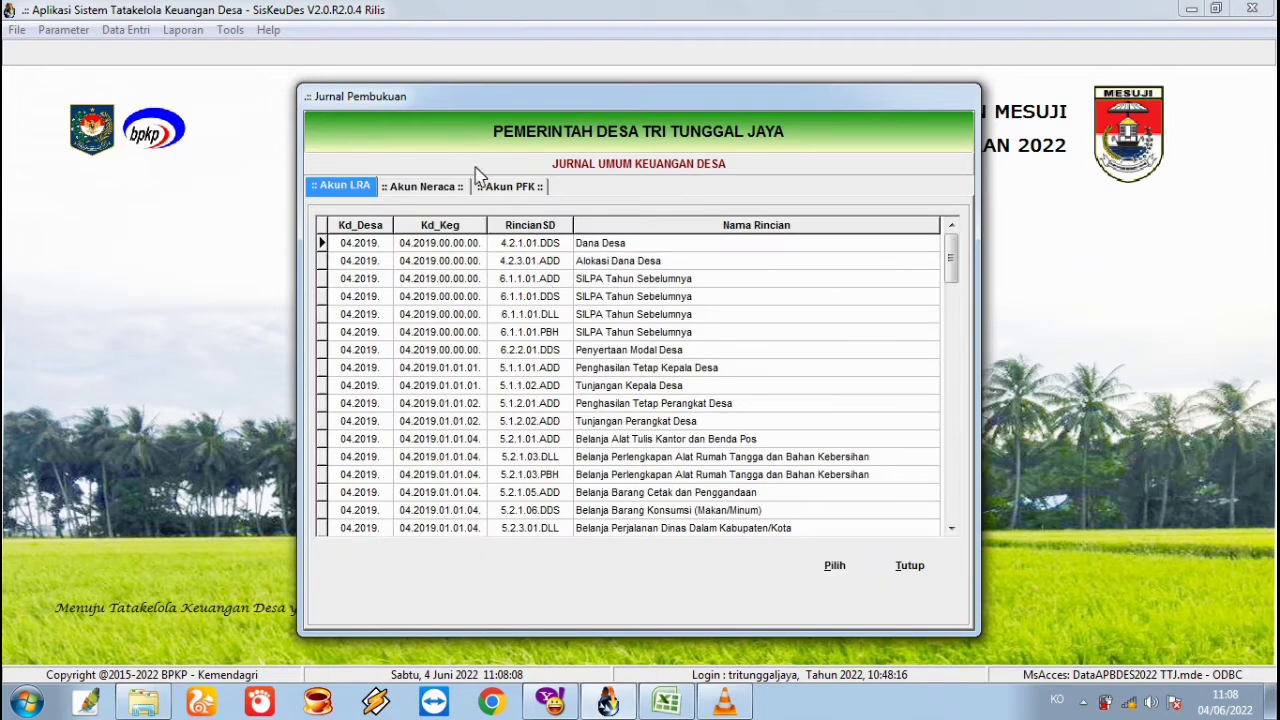
click(422, 190)
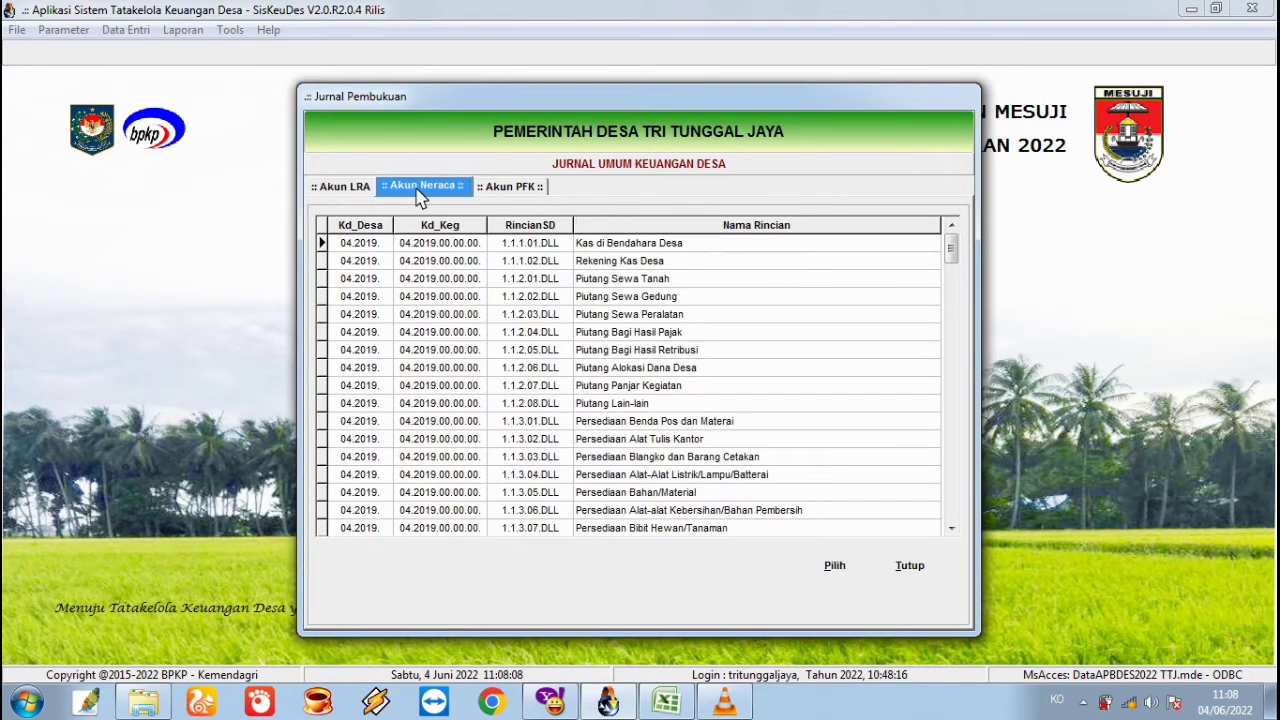
click(502, 190)
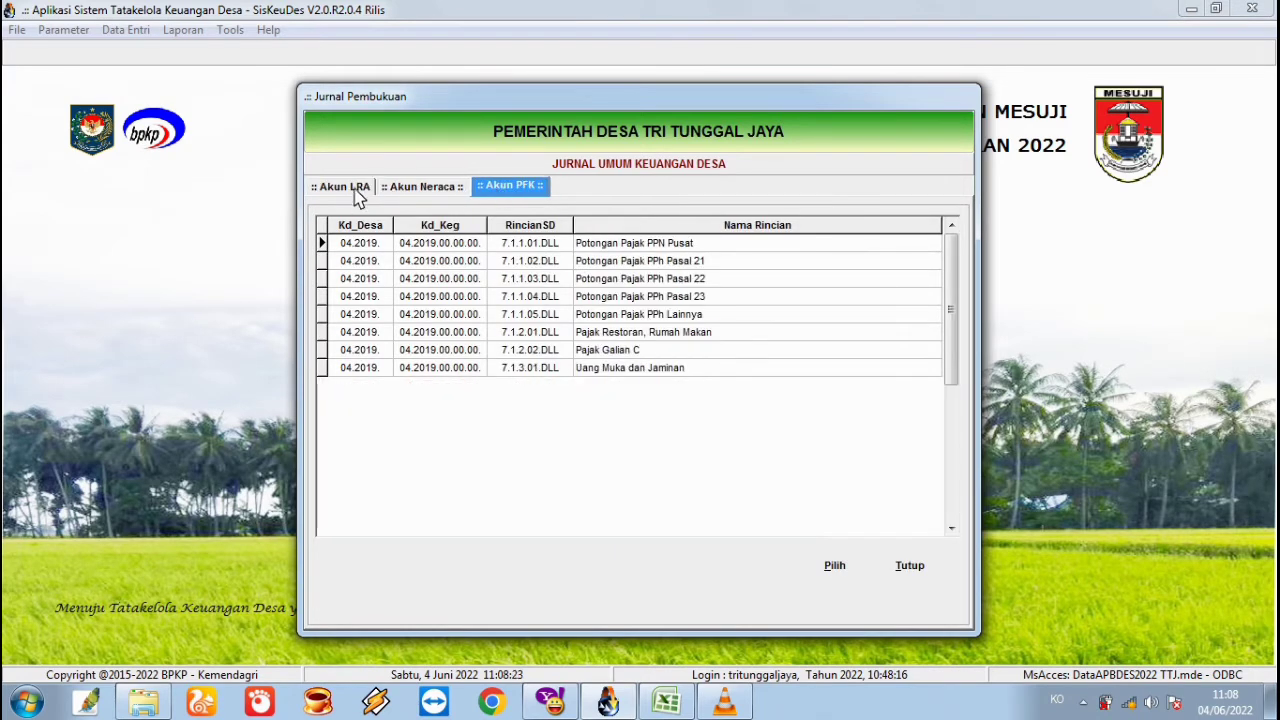
click(358, 190)
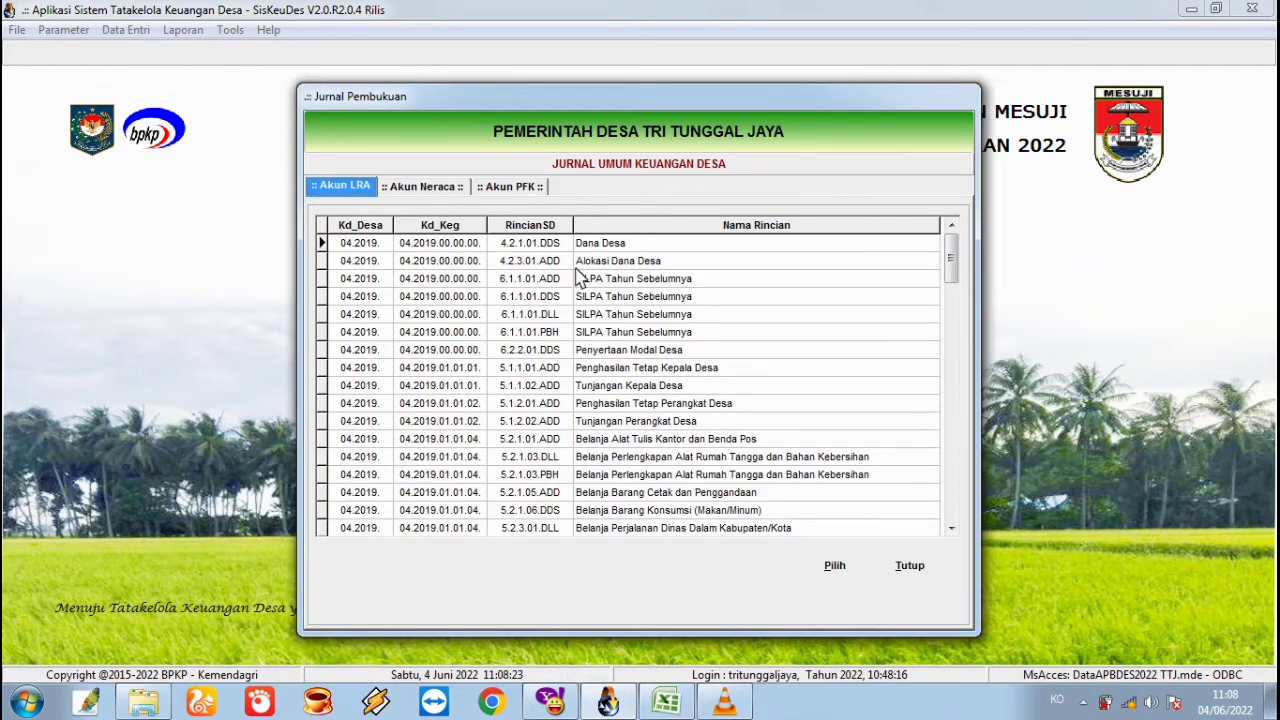
click(597, 262)
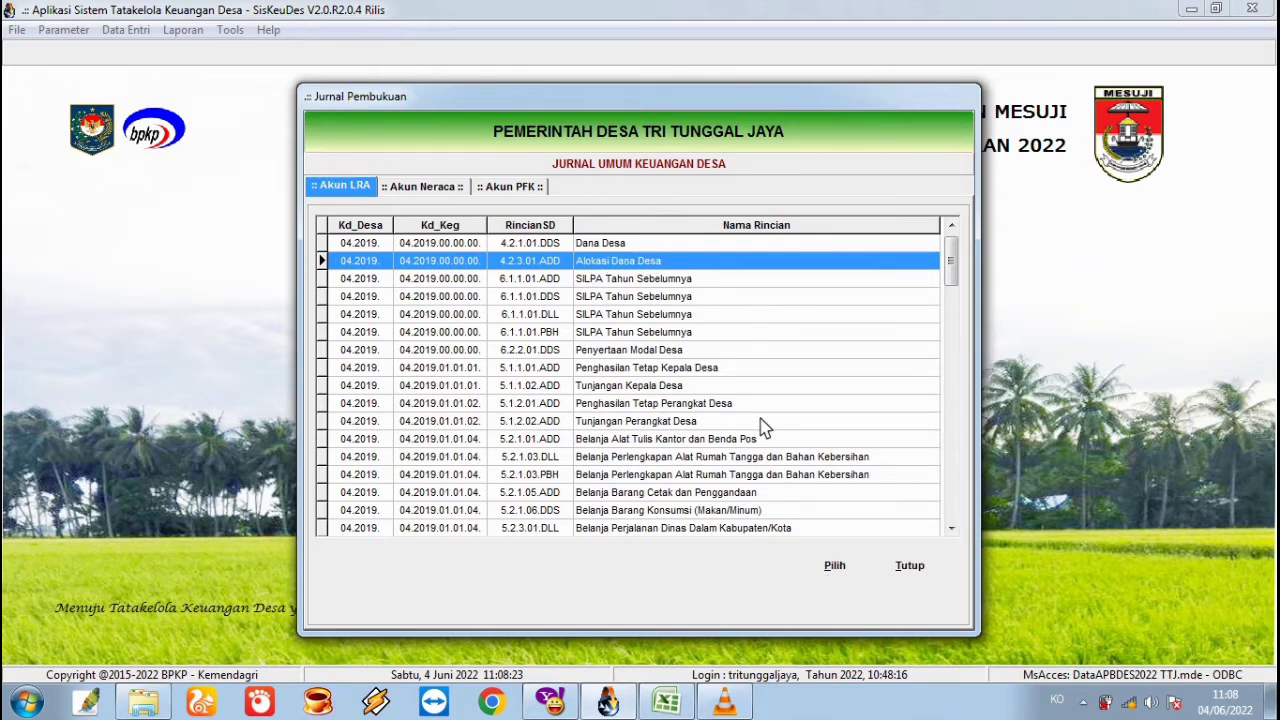
Look through the LRA accounts from Dana Desa down to Belanja Tidak Terduga for one covering the BPJS contributions
click(718, 457)
key(Down)
key(Down)
key(Down)
key(Down)
key(Down)
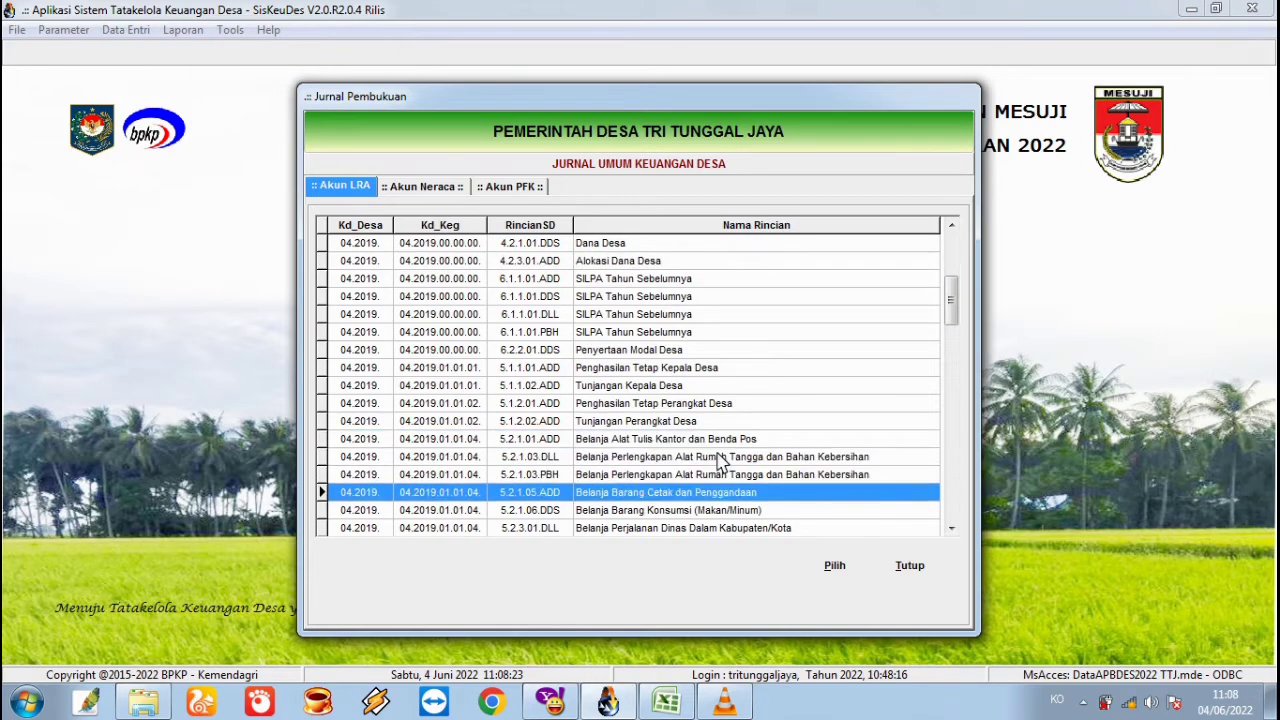
key(Up)
key(Up)
key(Up)
key(Up)
key(Up)
key(Up)
key(Up)
key(Up)
key(Up)
key(Up)
key(Up)
key(Up)
key(Up)
key(Up)
key(Up)
key(Up)
key(Up)
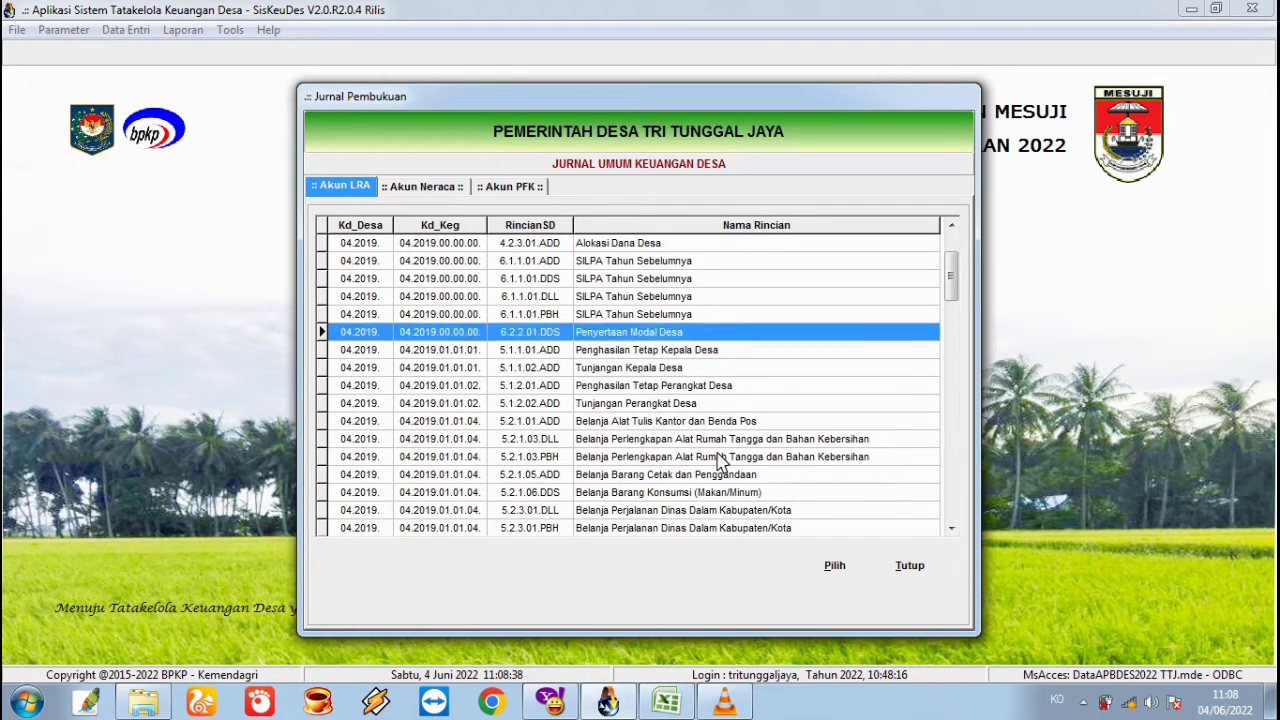
key(Down)
key(Down)
key(Down)
key(Down)
key(Down)
key(Down)
key(Down)
key(Down)
key(Down)
key(Down)
key(Down)
key(Down)
key(Down)
key(Down)
key(Down)
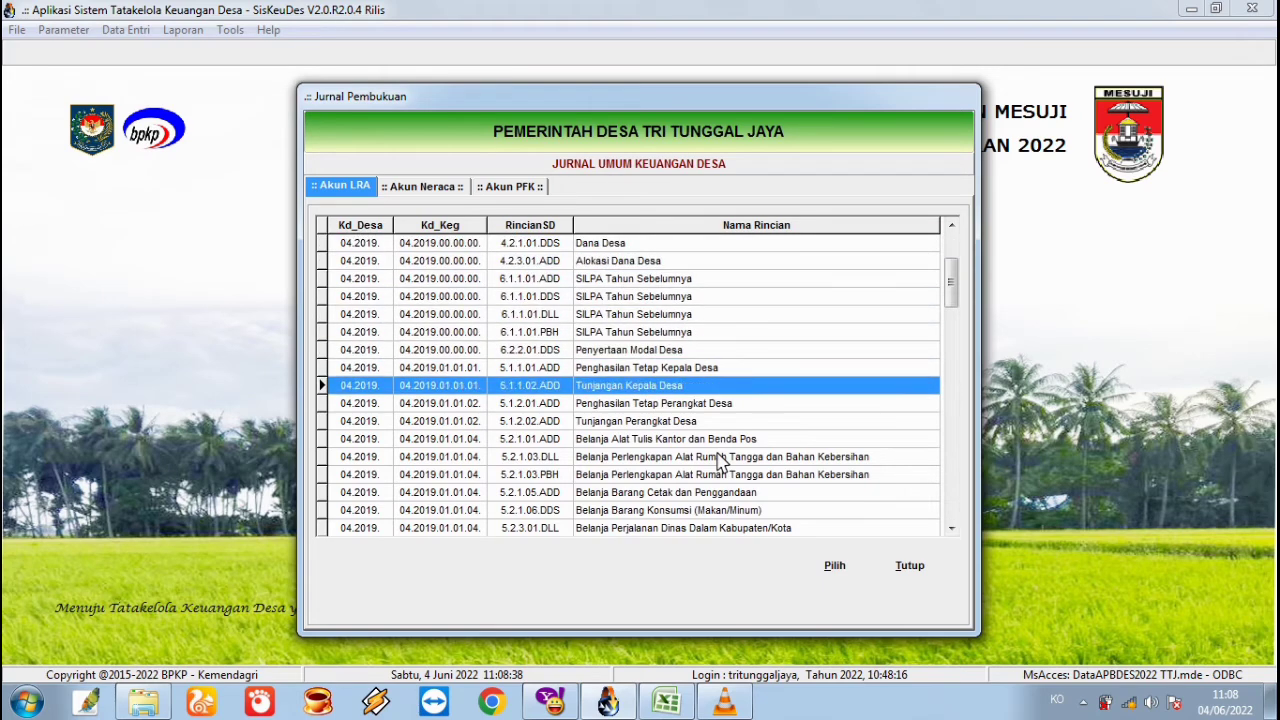
key(Down)
key(Down)
key(Down)
key(Down)
key(Down)
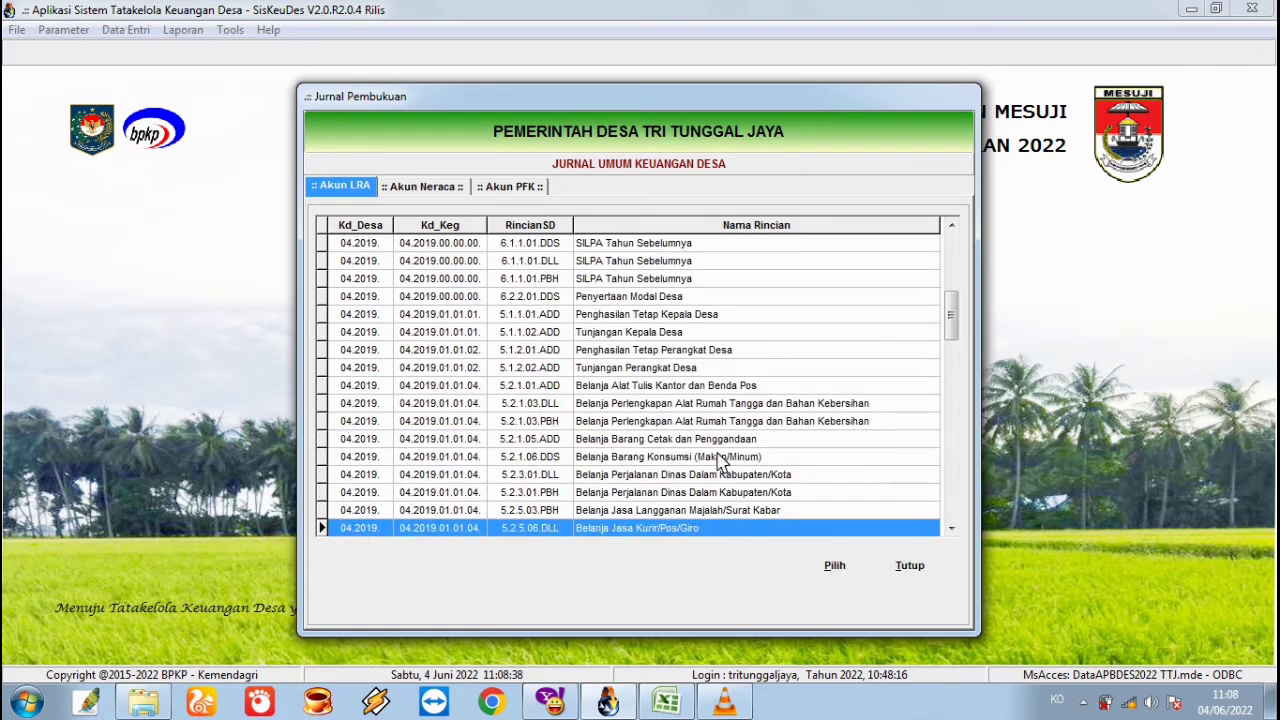
key(Down)
key(Down)
key(Down)
key(Down)
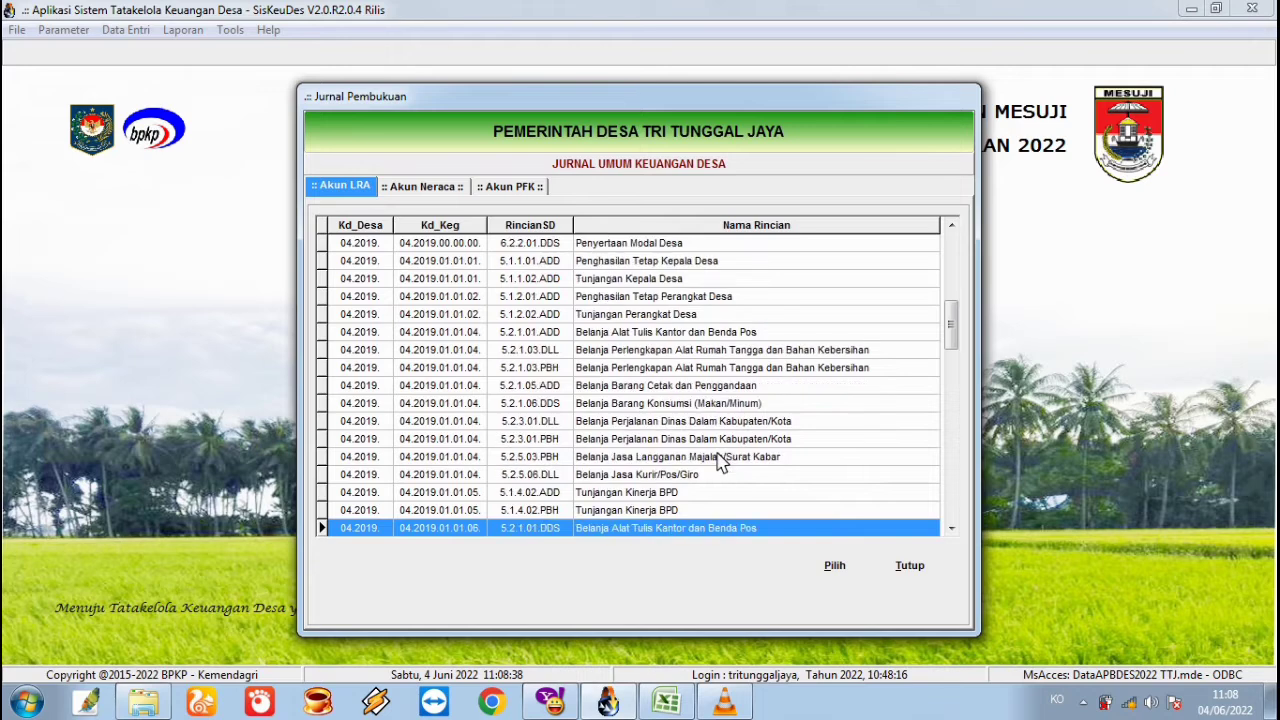
key(Down)
key(Down)
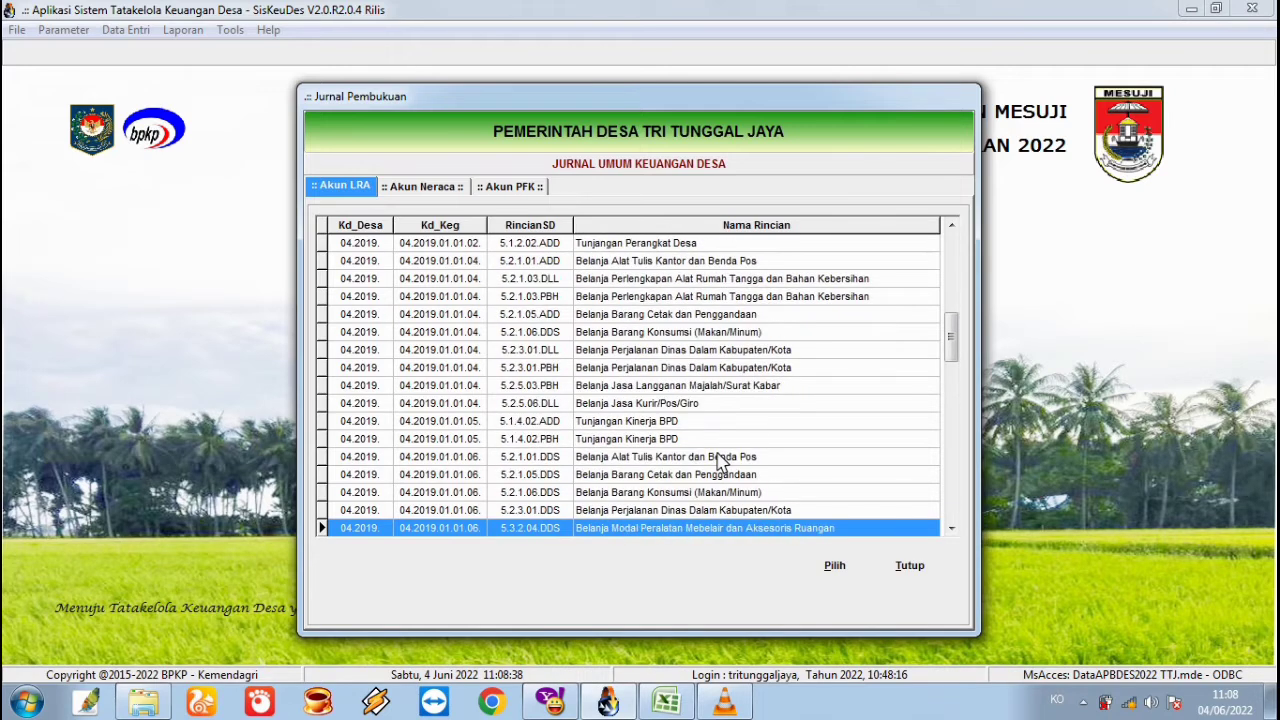
key(Down)
key(Down)
key(Down)
key(Down)
key(Down)
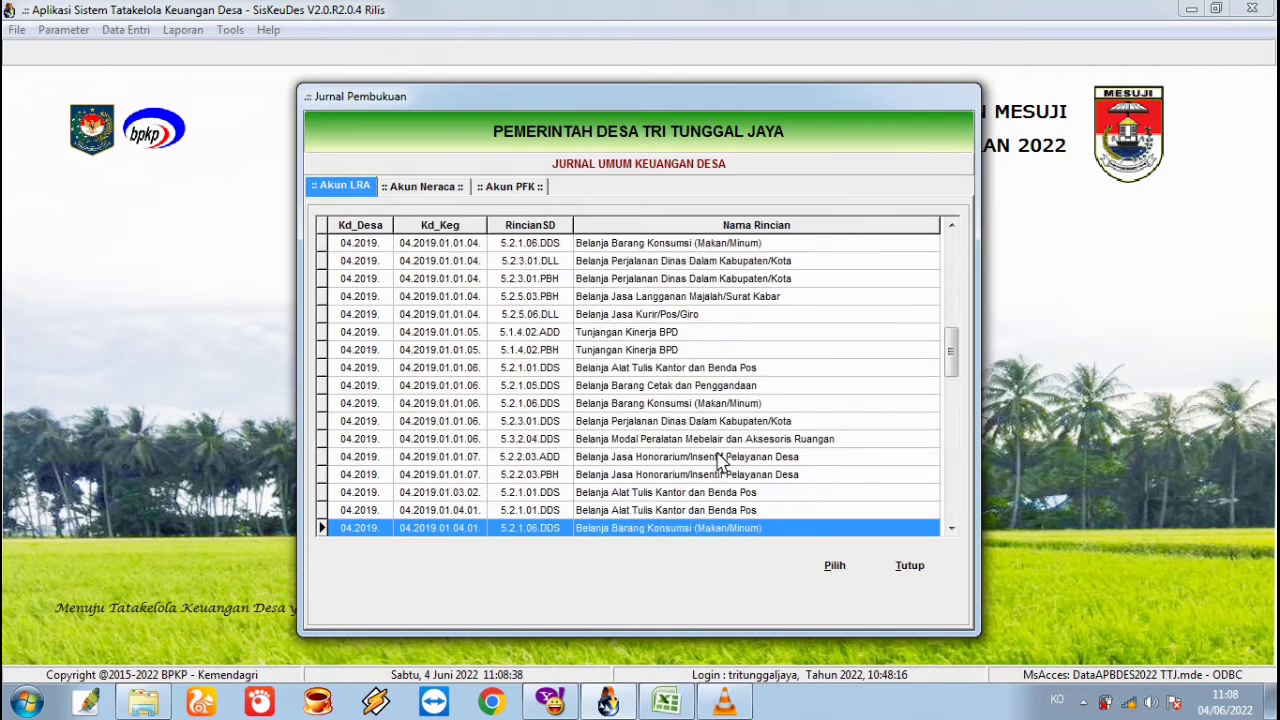
key(Down)
key(Down)
key(Down)
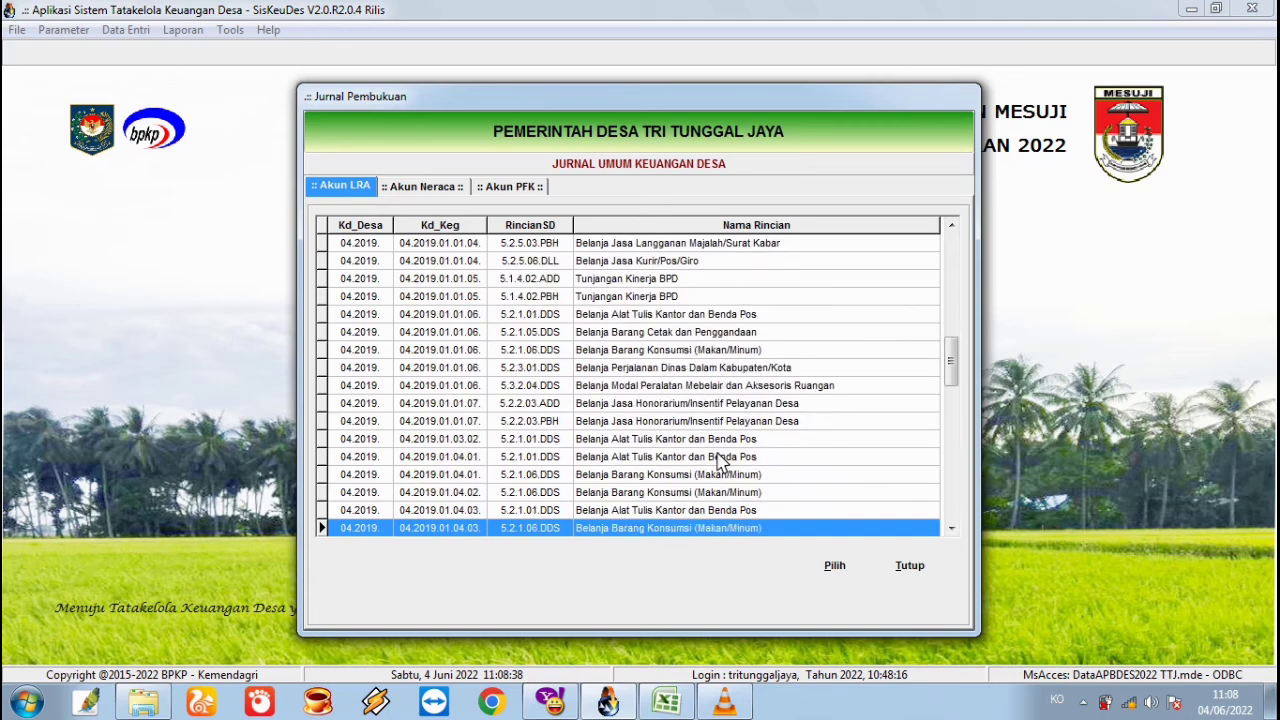
key(Down)
key(Down)
key(Down)
key(Down)
key(Down)
key(Down)
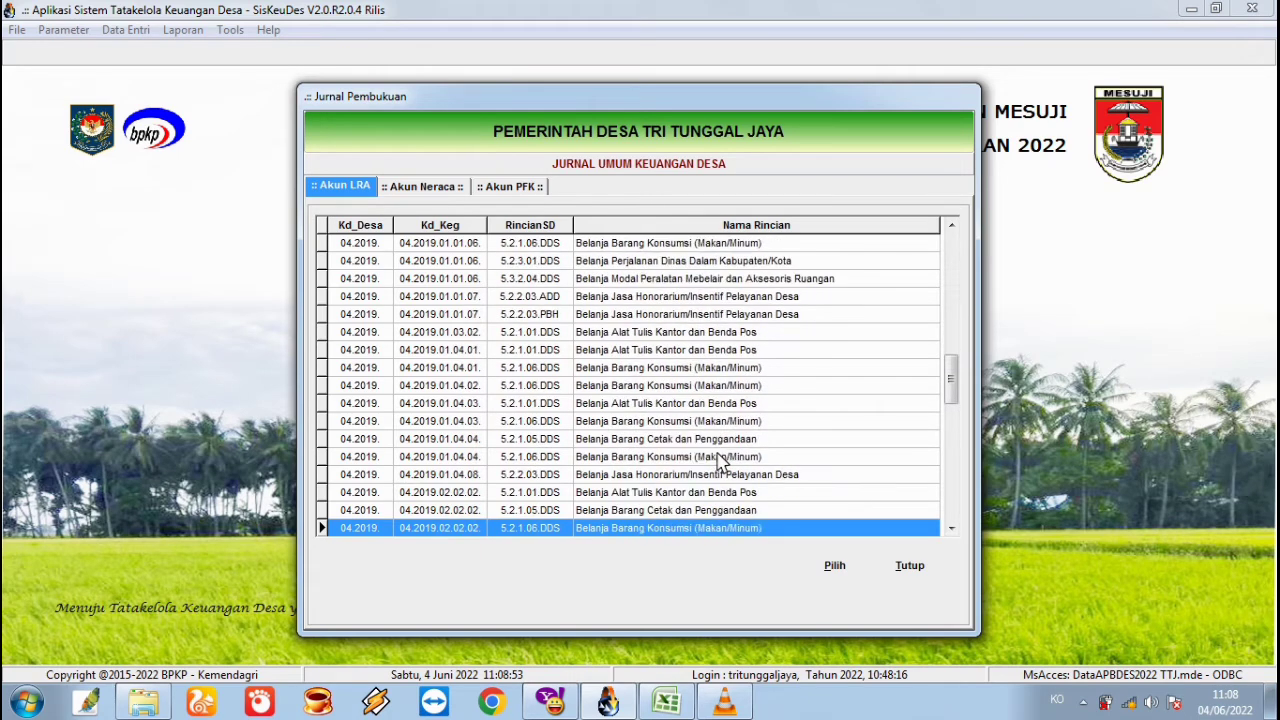
key(Down)
key(Down)
key(Down)
key(Down)
key(Down)
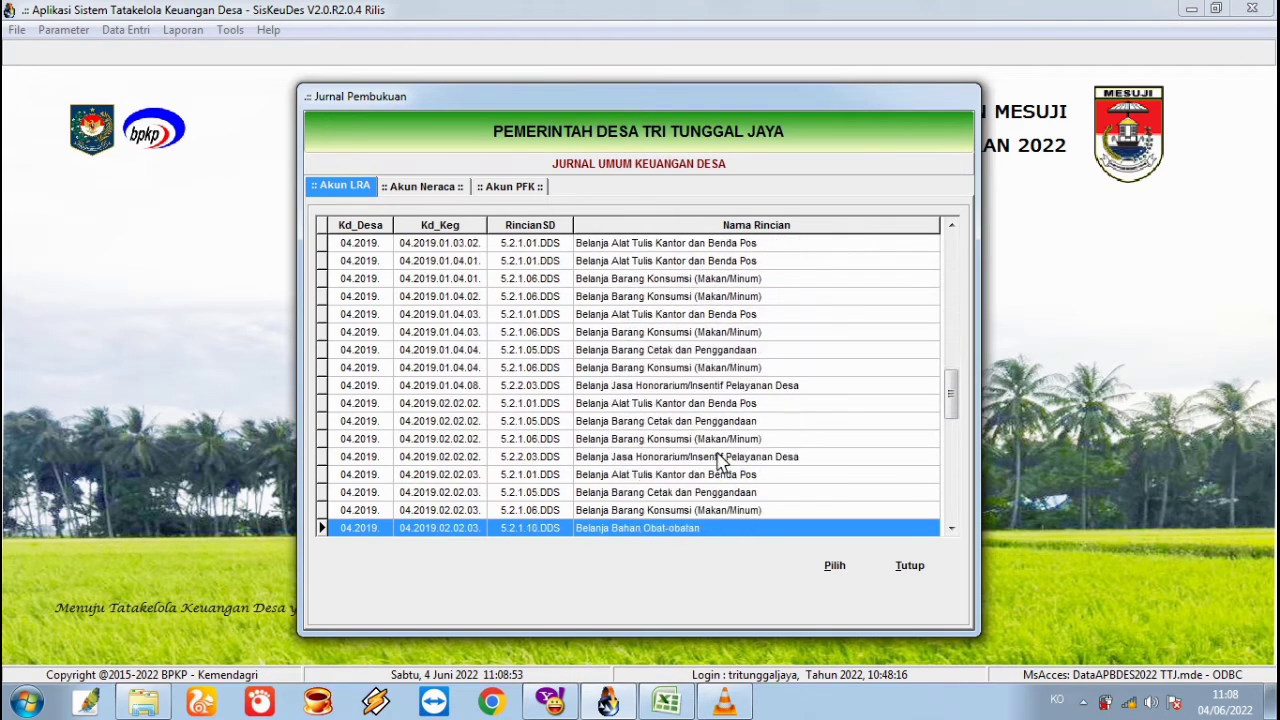
key(Down)
key(Down)
key(Down)
key(Down)
key(Down)
key(Down)
key(Down)
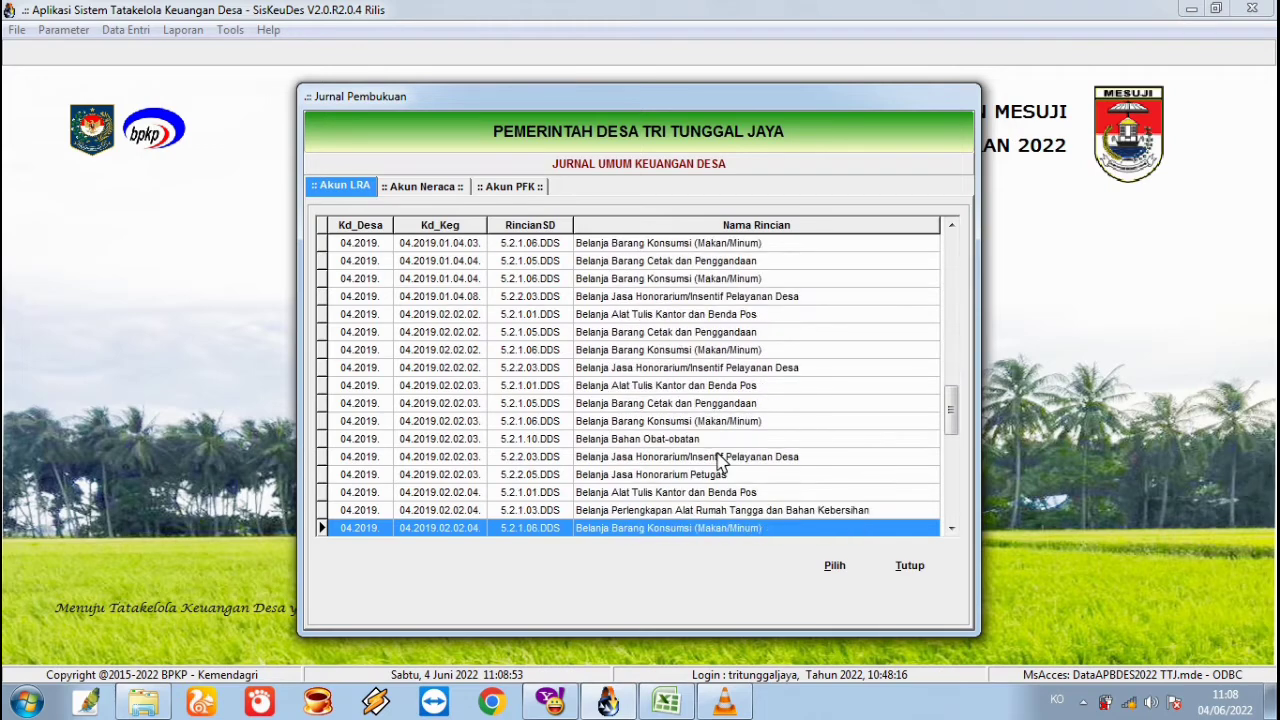
key(Down)
key(Down)
key(Down)
key(Down)
key(Down)
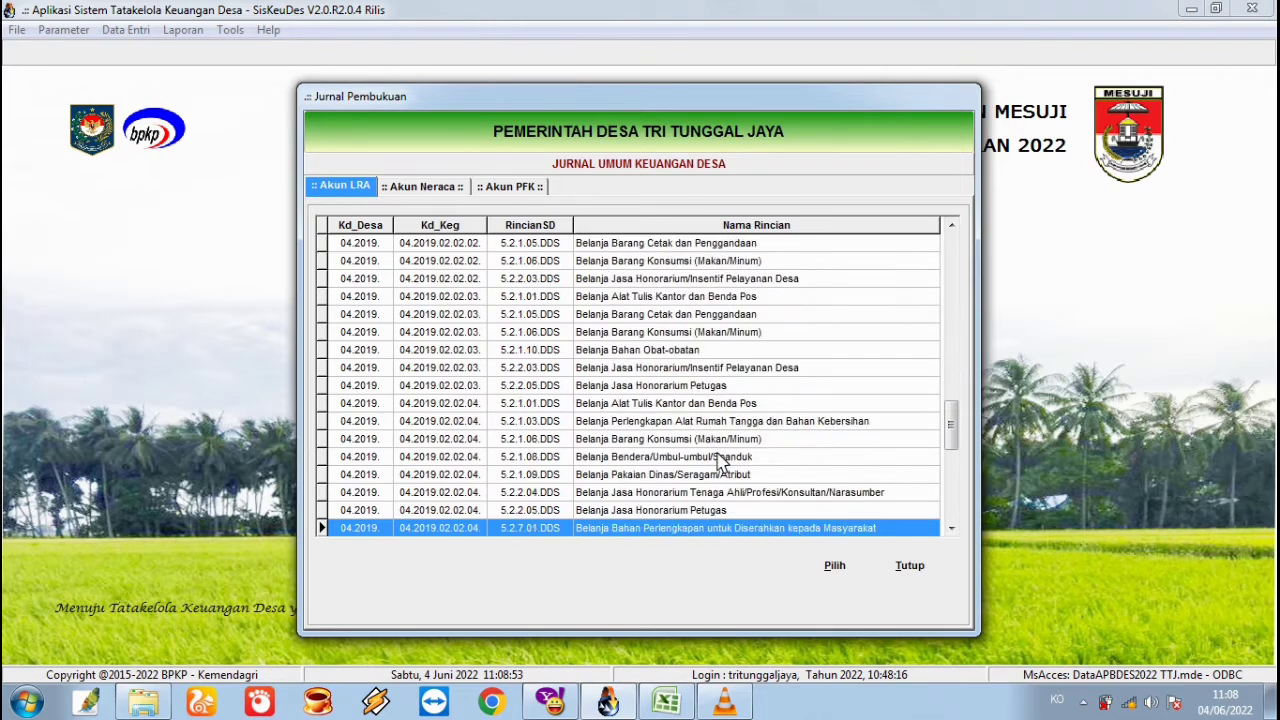
key(Down)
key(Down)
key(Down)
key(Down)
key(Down)
key(Down)
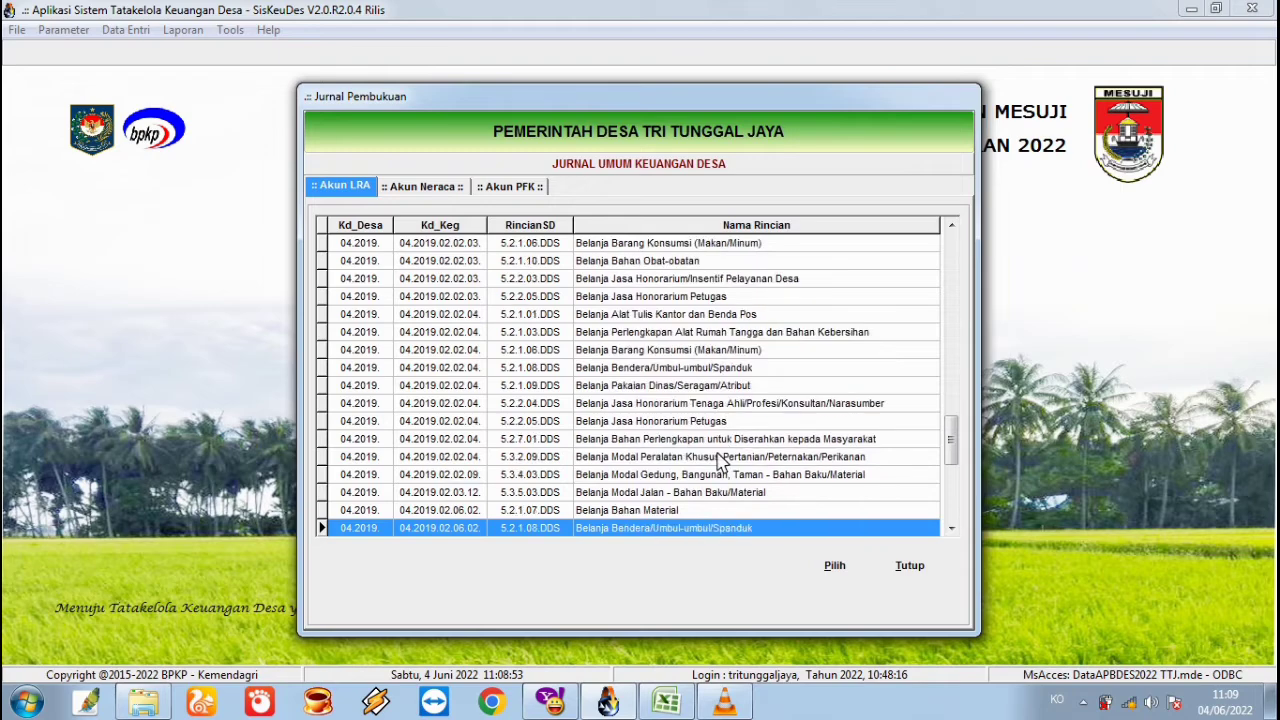
key(Down)
key(Down)
key(Down)
key(Down)
key(Down)
key(Down)
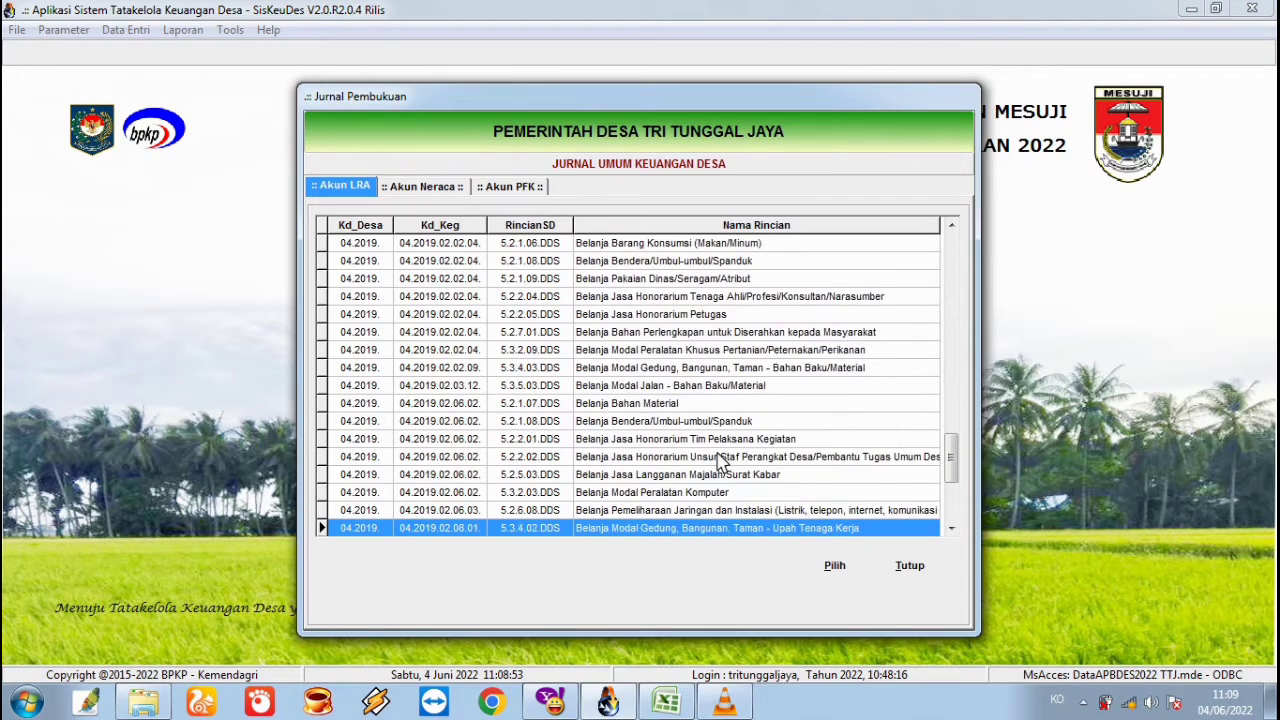
key(Down)
key(Down)
key(Down)
key(Down)
key(Down)
key(Down)
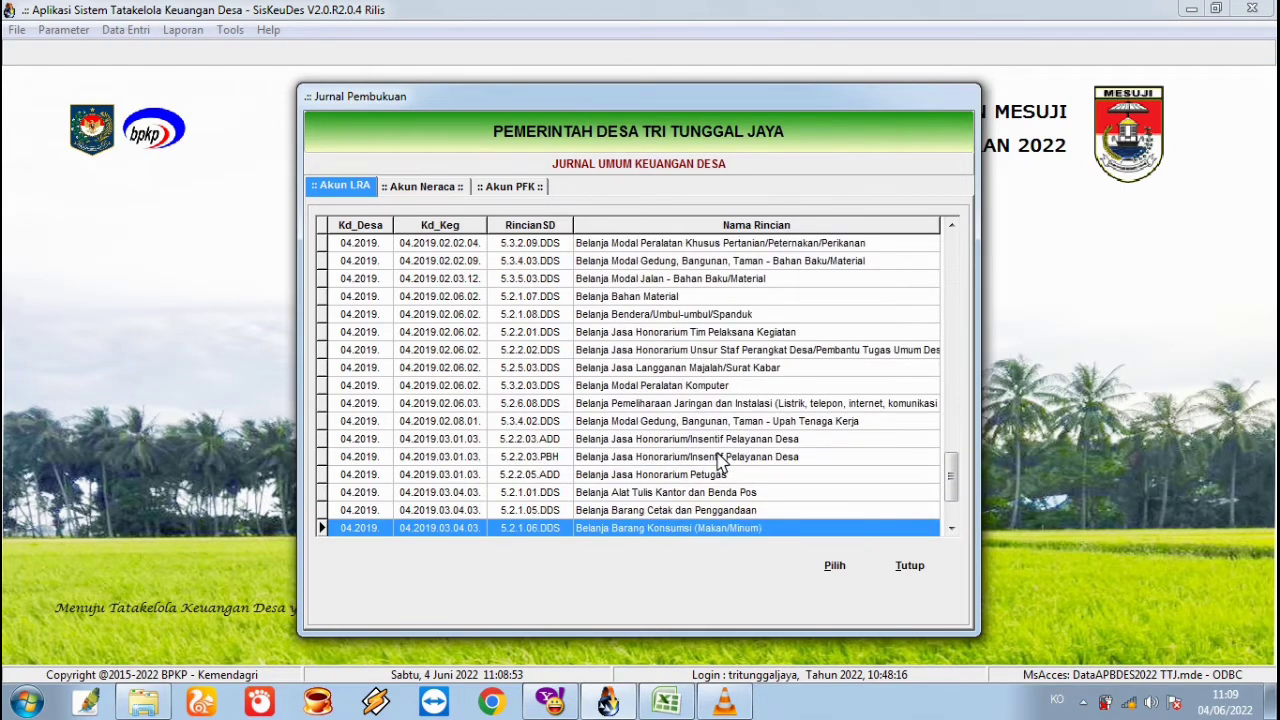
key(Down)
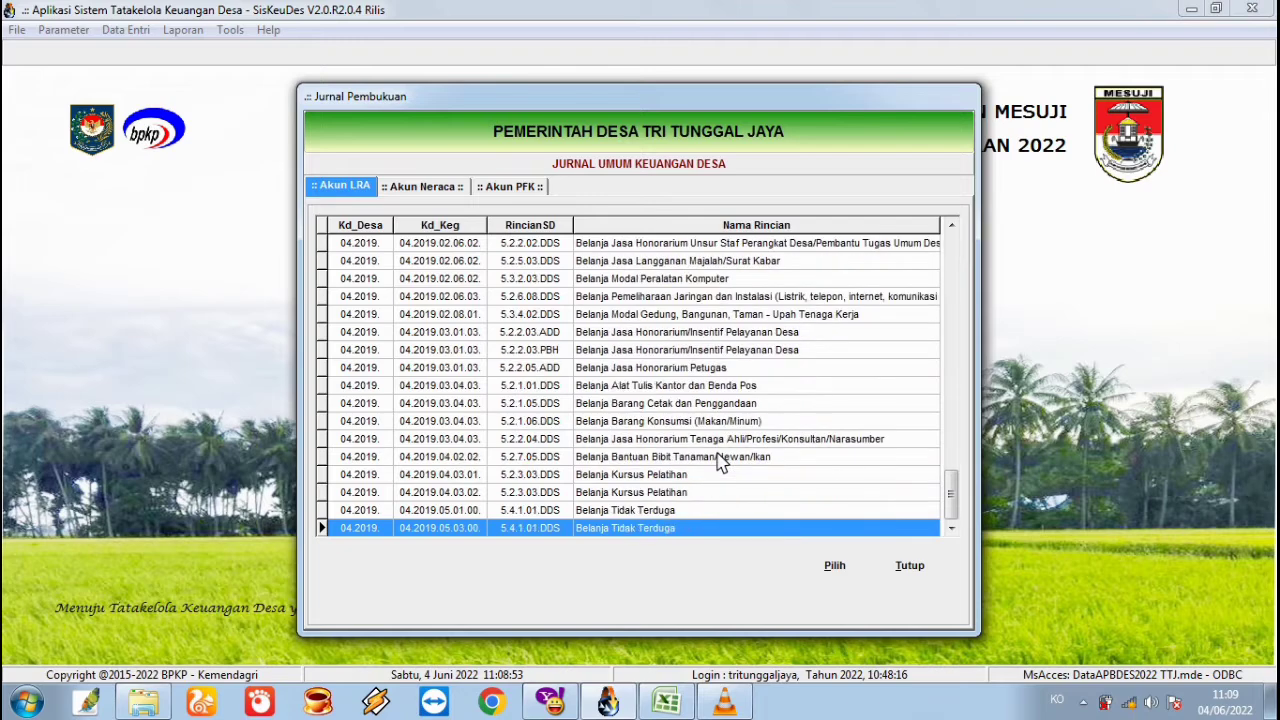
key(Up)
key(Up)
key(Up)
key(Up)
key(Up)
key(Up)
key(Up)
key(Up)
key(Up)
key(Up)
key(Up)
key(Up)
key(Up)
key(Up)
key(Up)
key(Up)
key(Up)
key(Up)
key(Up)
key(Up)
key(Up)
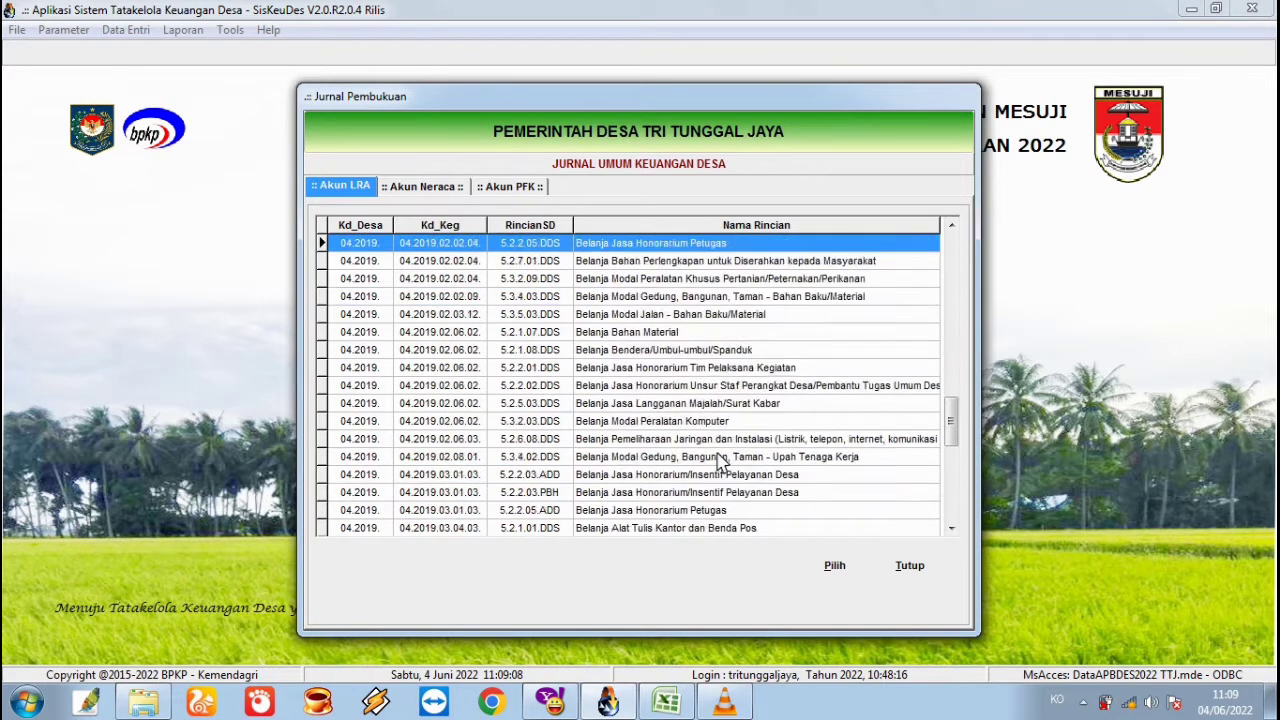
key(Up)
key(Up)
key(Up)
key(Up)
key(Up)
key(Up)
key(Up)
key(Up)
key(Up)
key(Up)
key(Up)
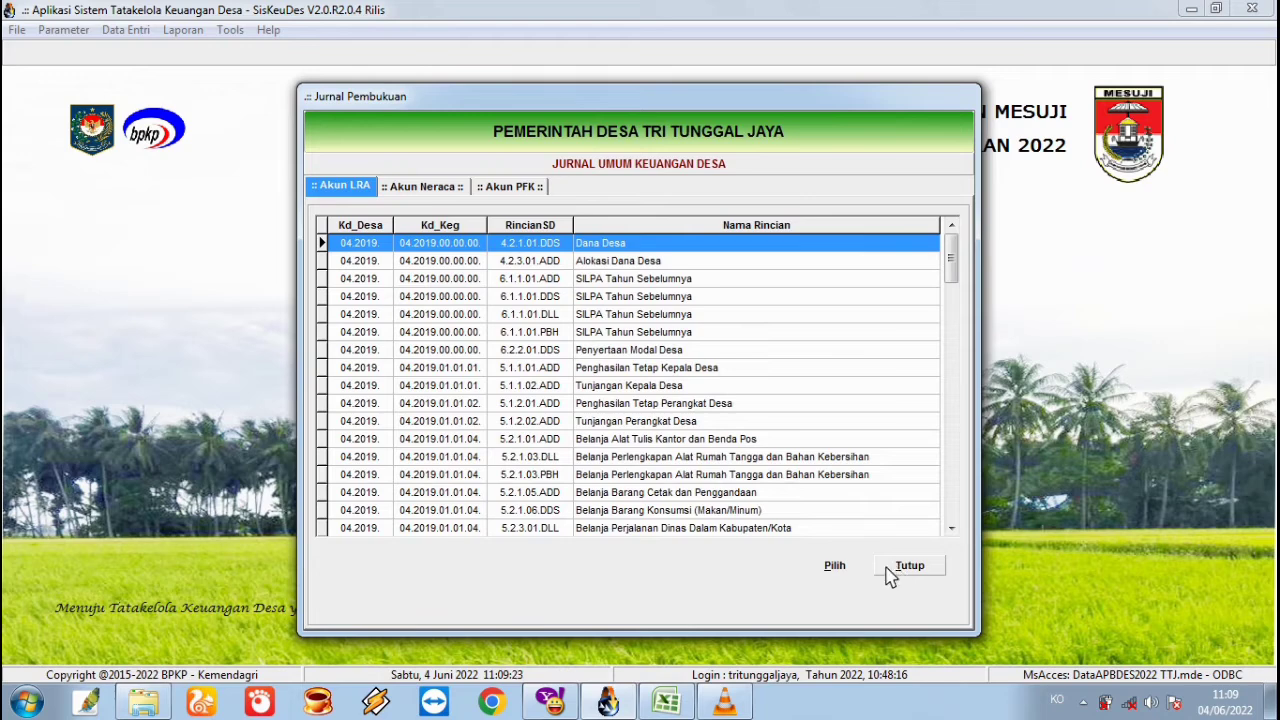
click(951, 529)
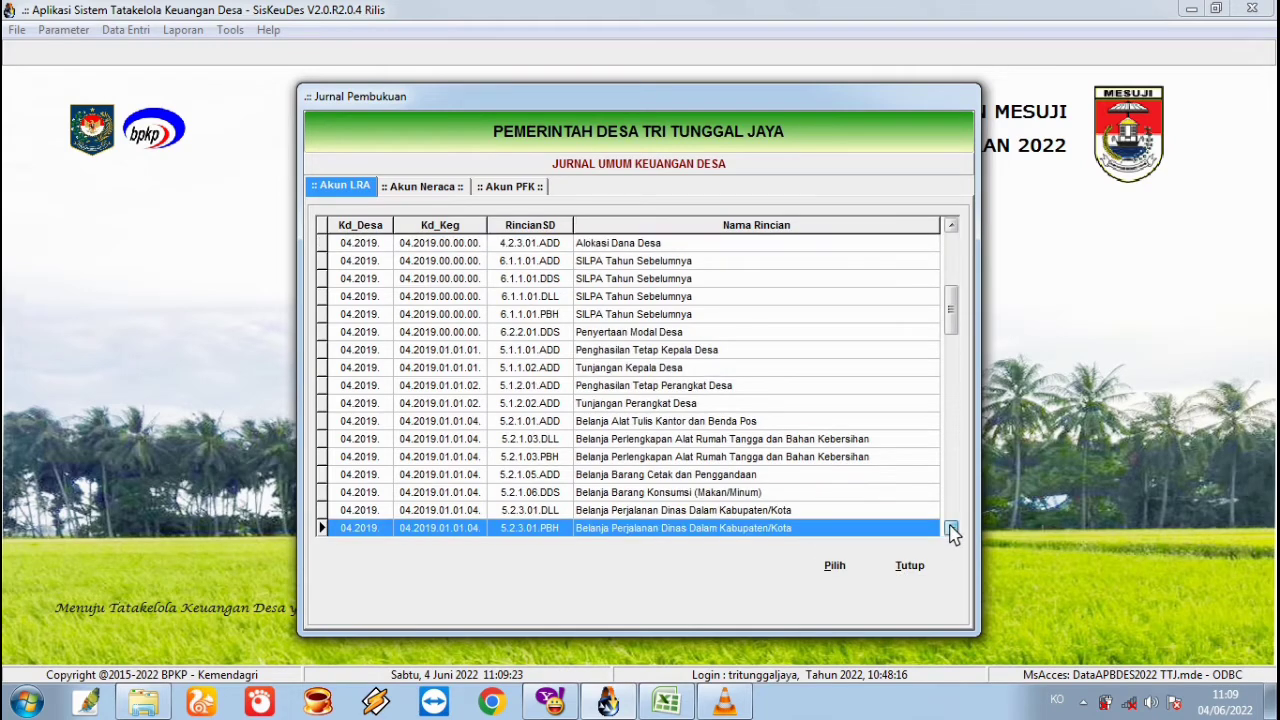
click(951, 529)
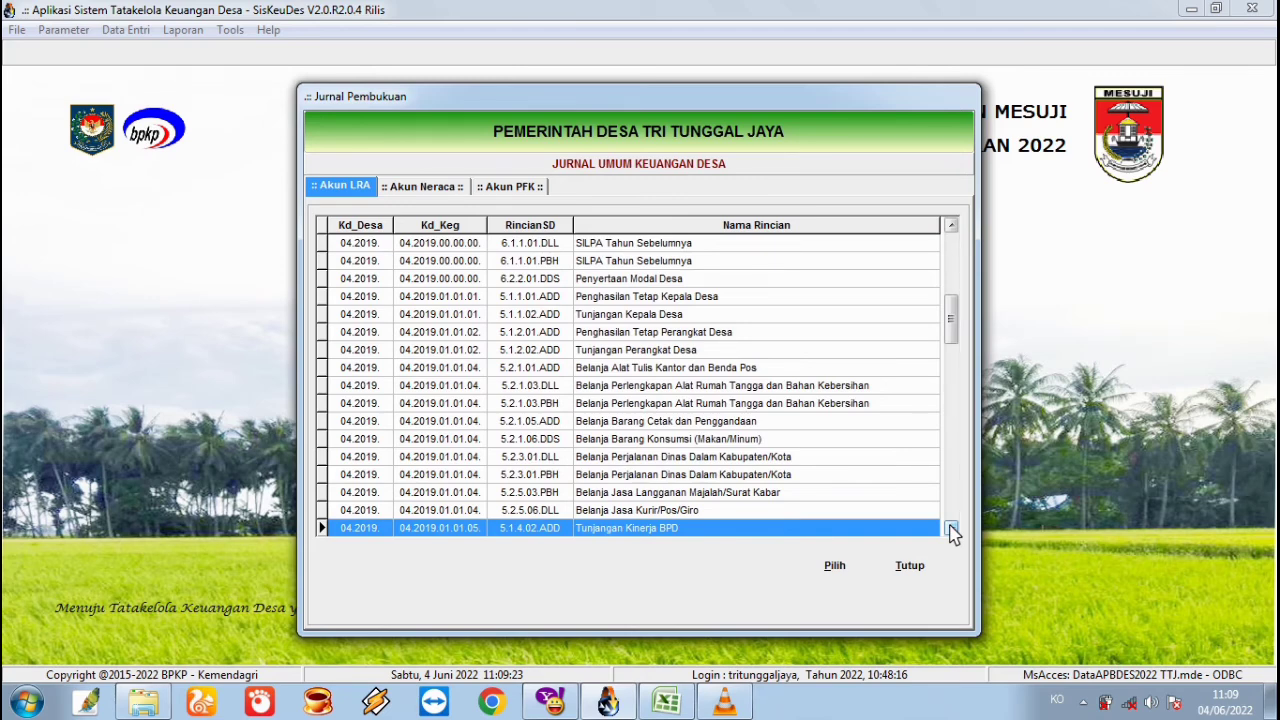
Cancel the unfinished journal detail line without choosing an account and leave the Jurnal Pembukuan form
click(909, 568)
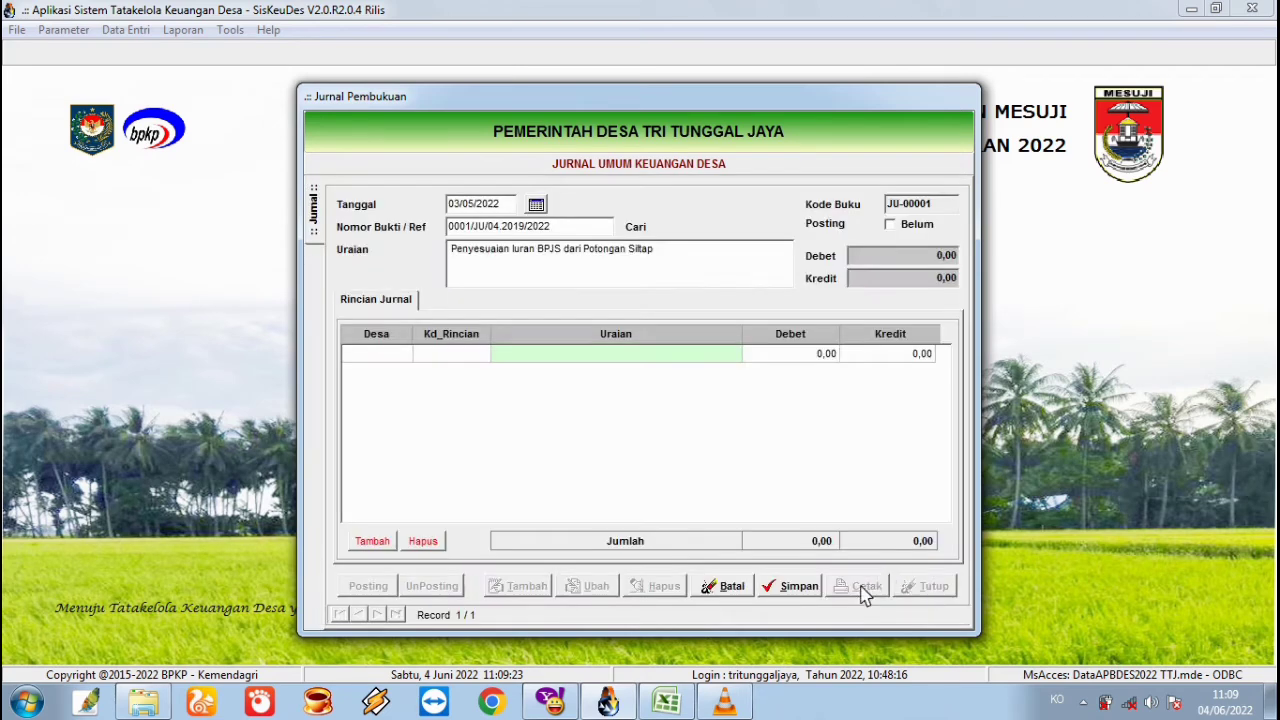
click(737, 588)
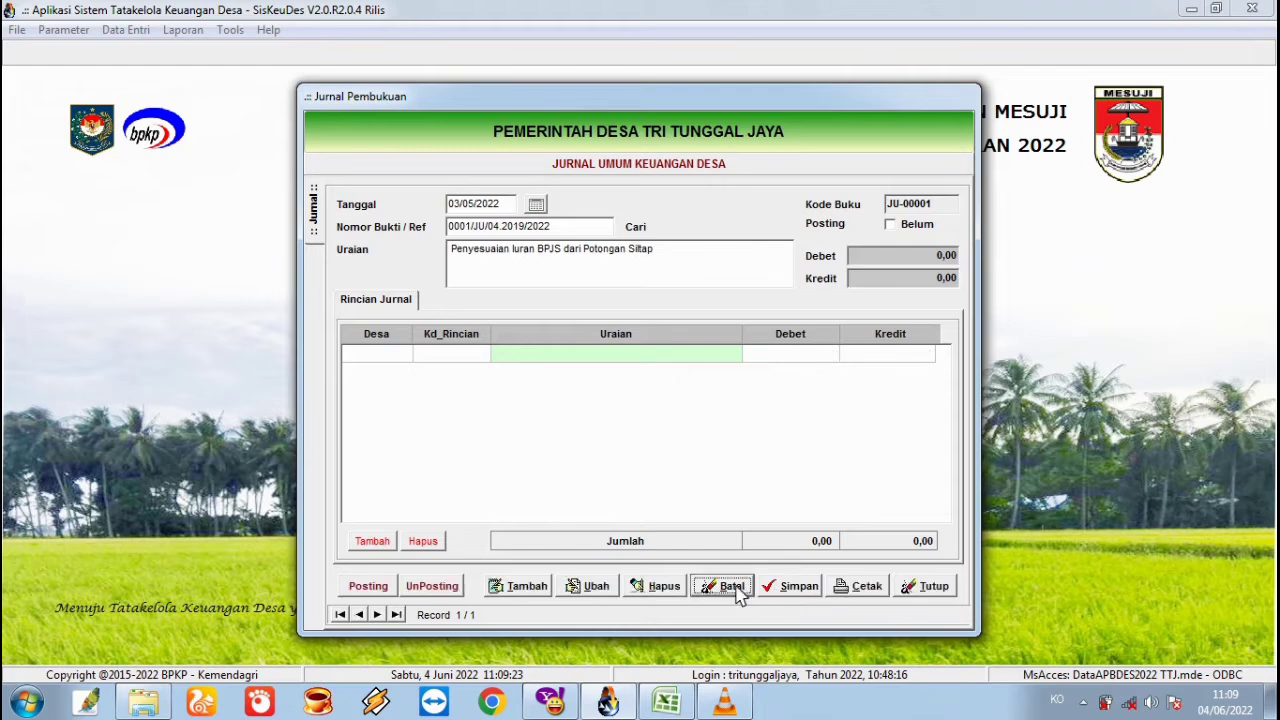
click(910, 586)
click(856, 551)
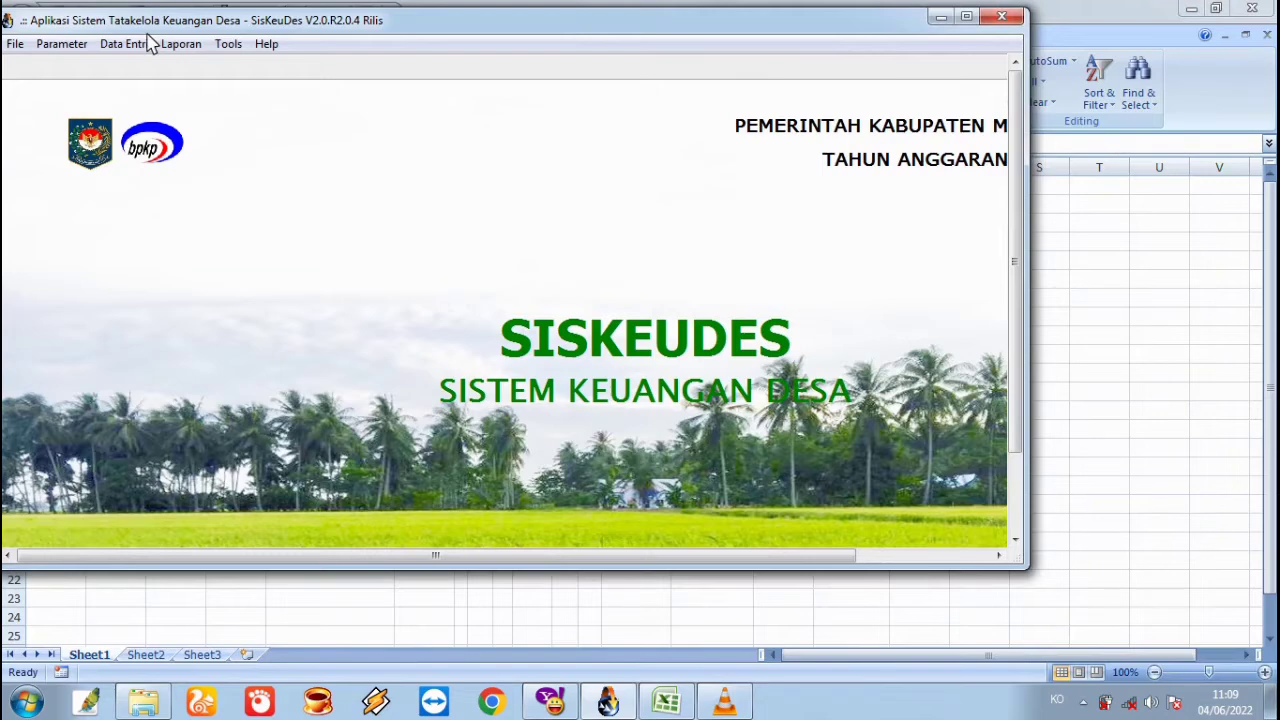
Review the Belanja activities budgeted under Bidang Penyelenggaran Pemerintahan Desa in the Penganggaran data, including 04.2019.01.01.04, and close the list
click(125, 29)
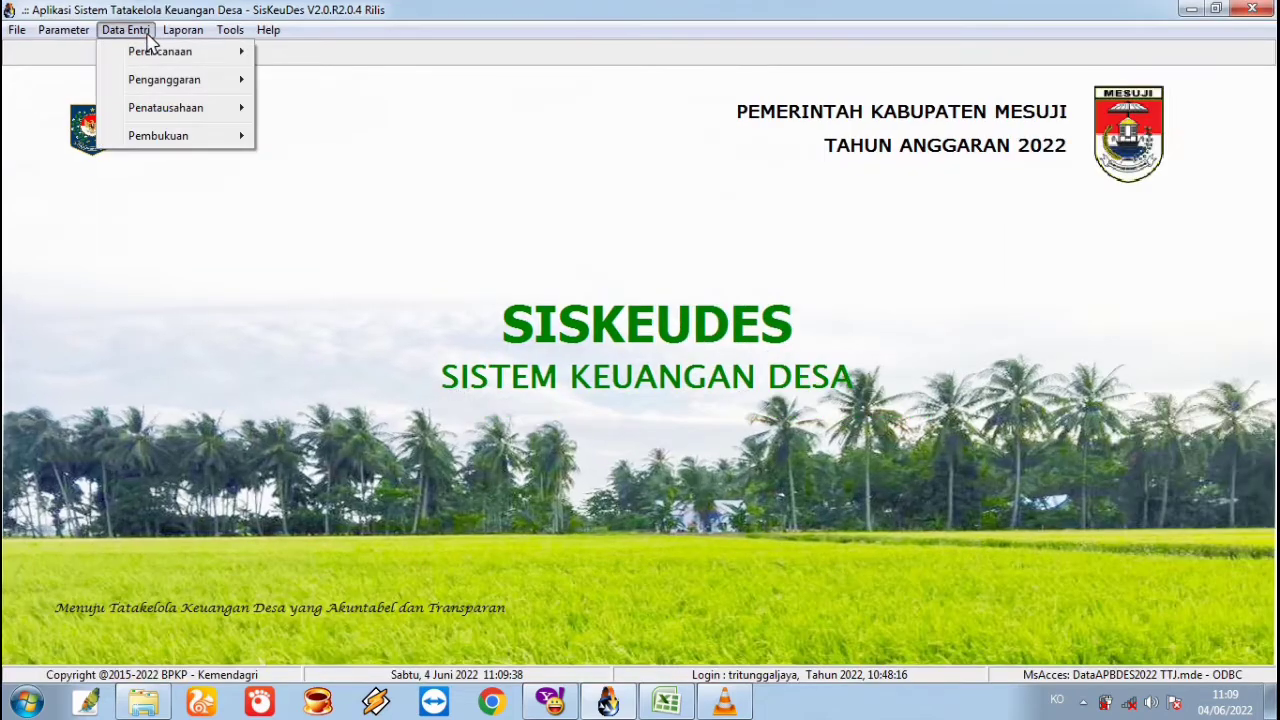
mouse_move(218, 82)
click(272, 81)
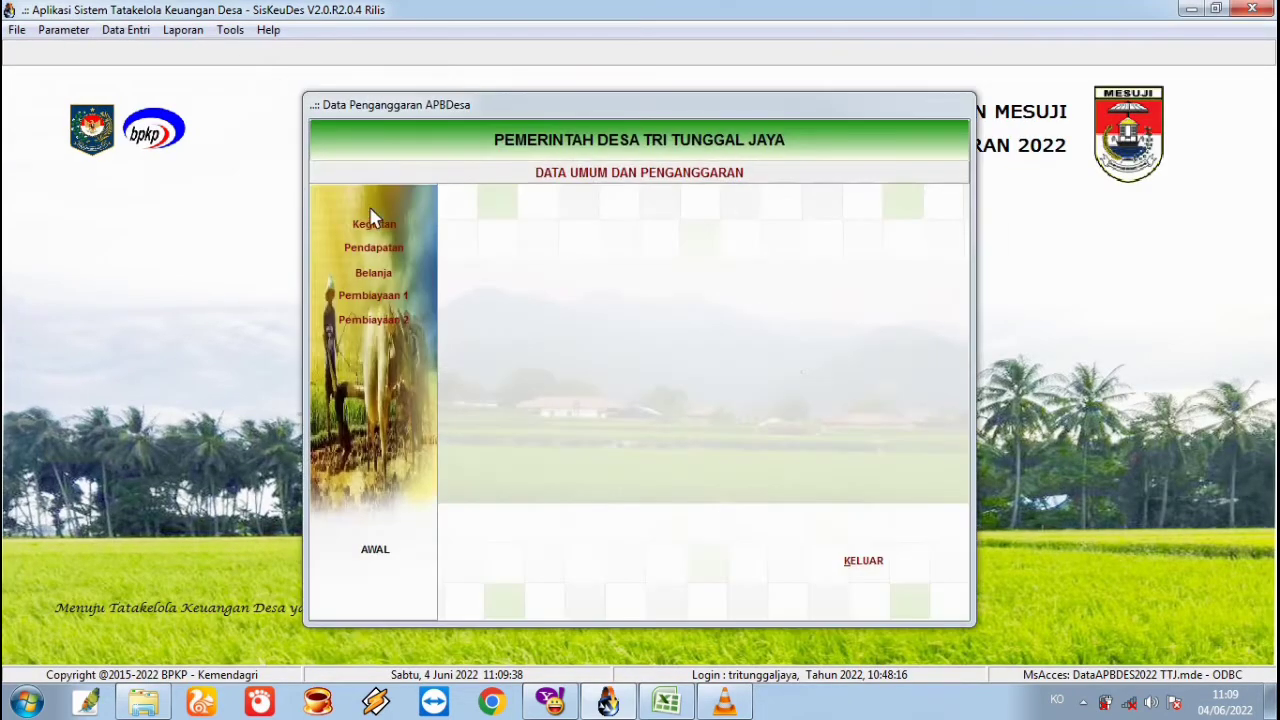
click(386, 270)
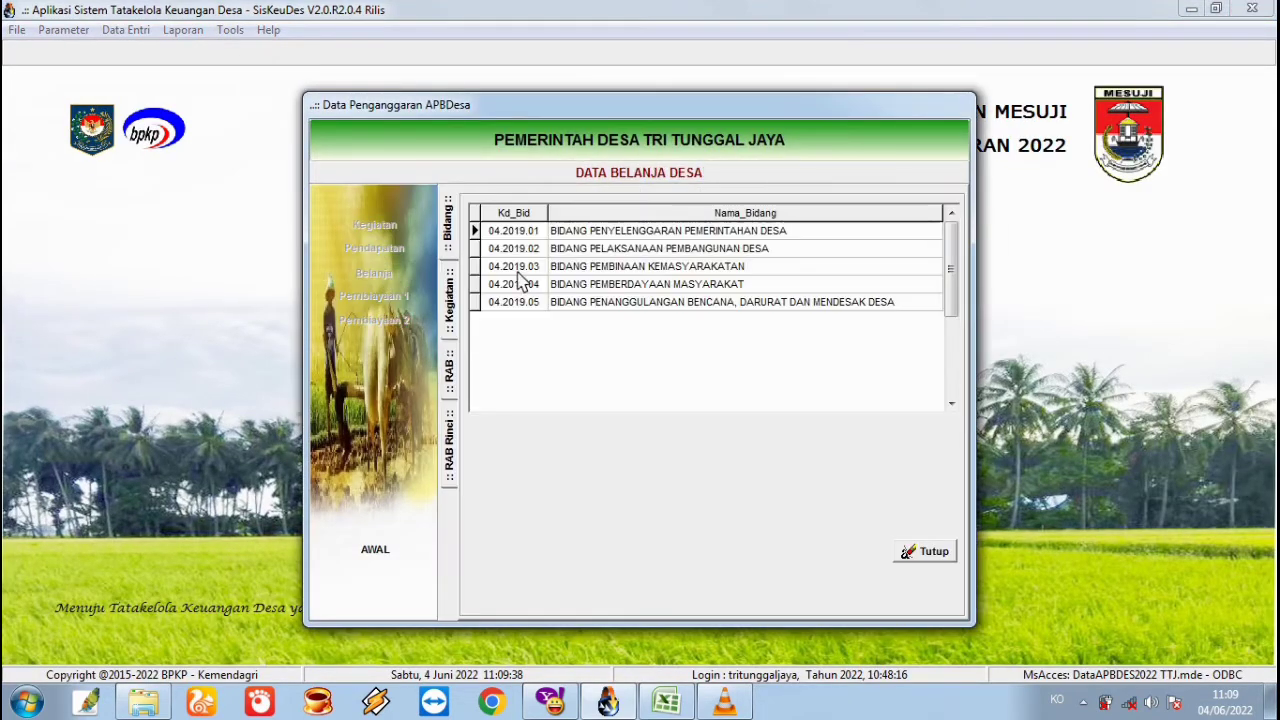
double_click(667, 234)
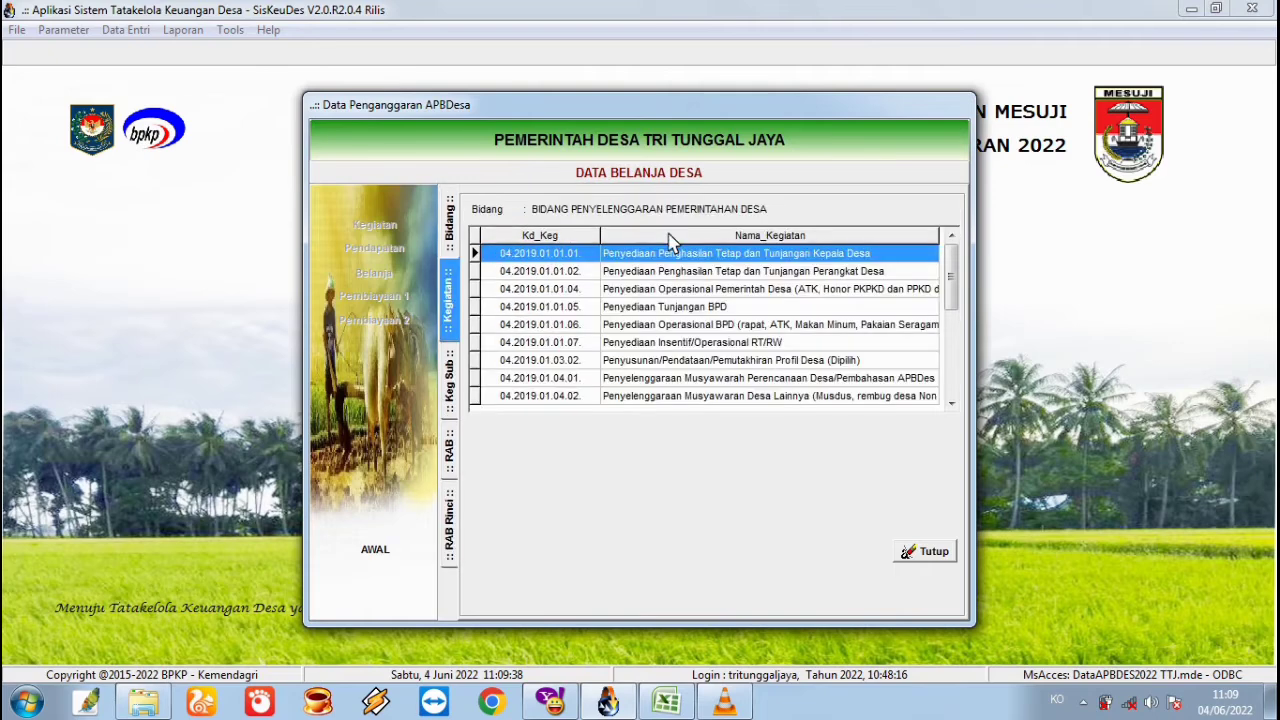
click(757, 290)
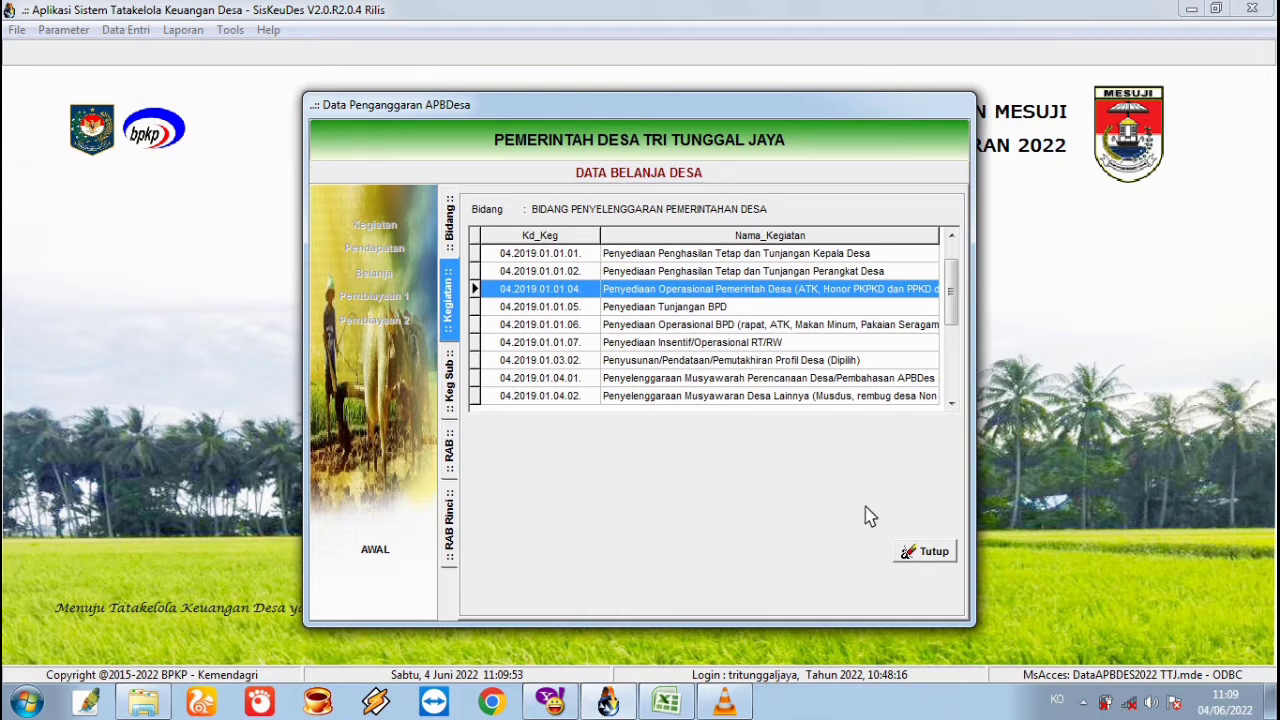
click(912, 551)
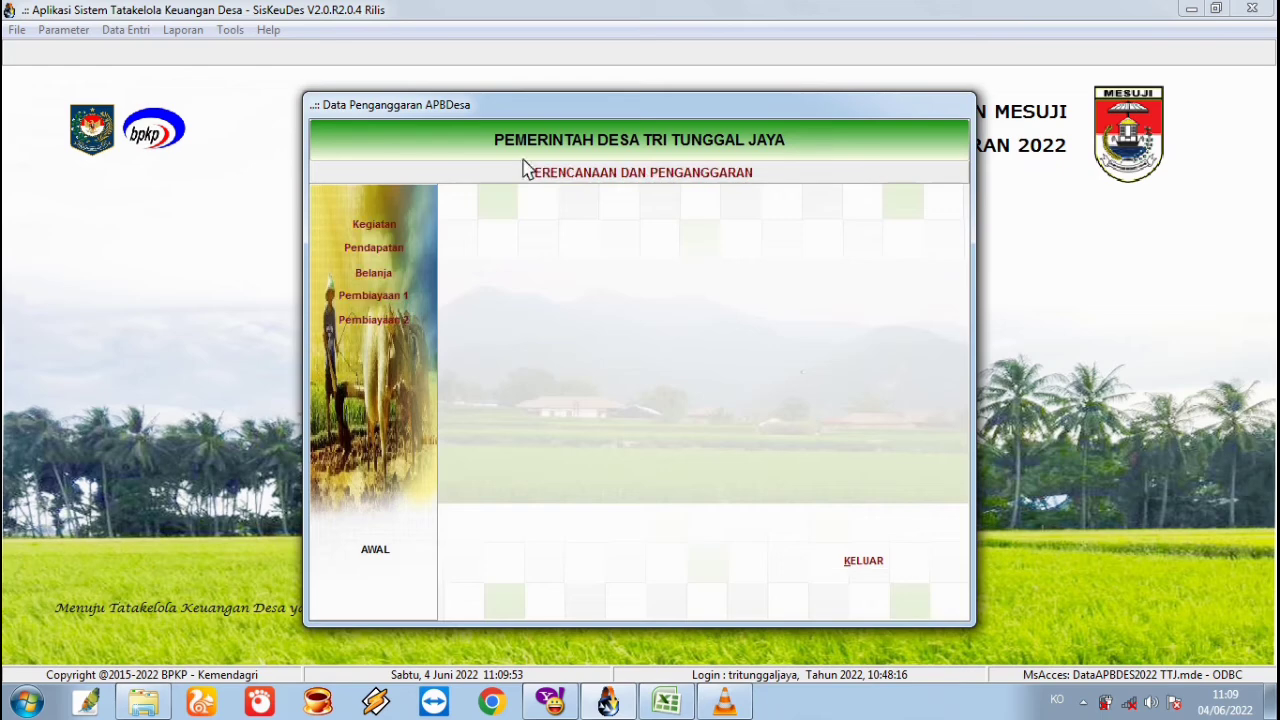
Check which sub bidang can be added under Bidang Penyelenggaran Pemerintahan Desa, cancel the new record and return to the bidang list
click(390, 228)
double_click(708, 232)
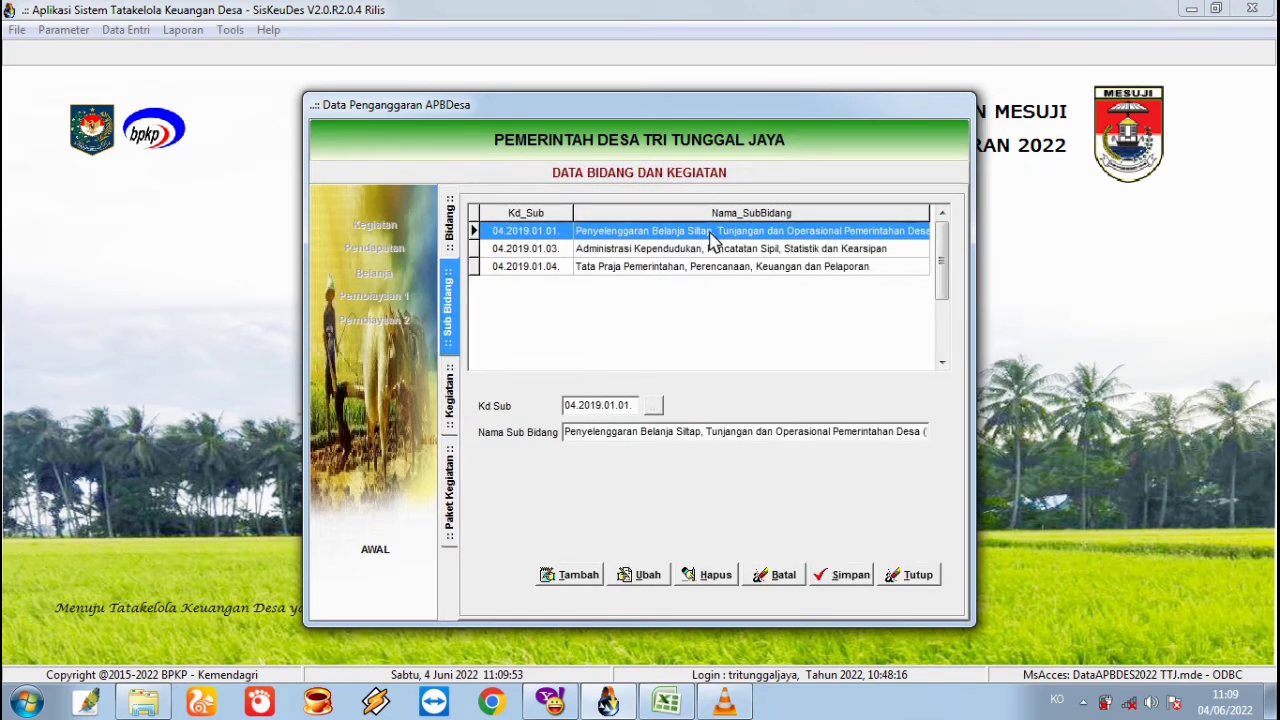
click(550, 578)
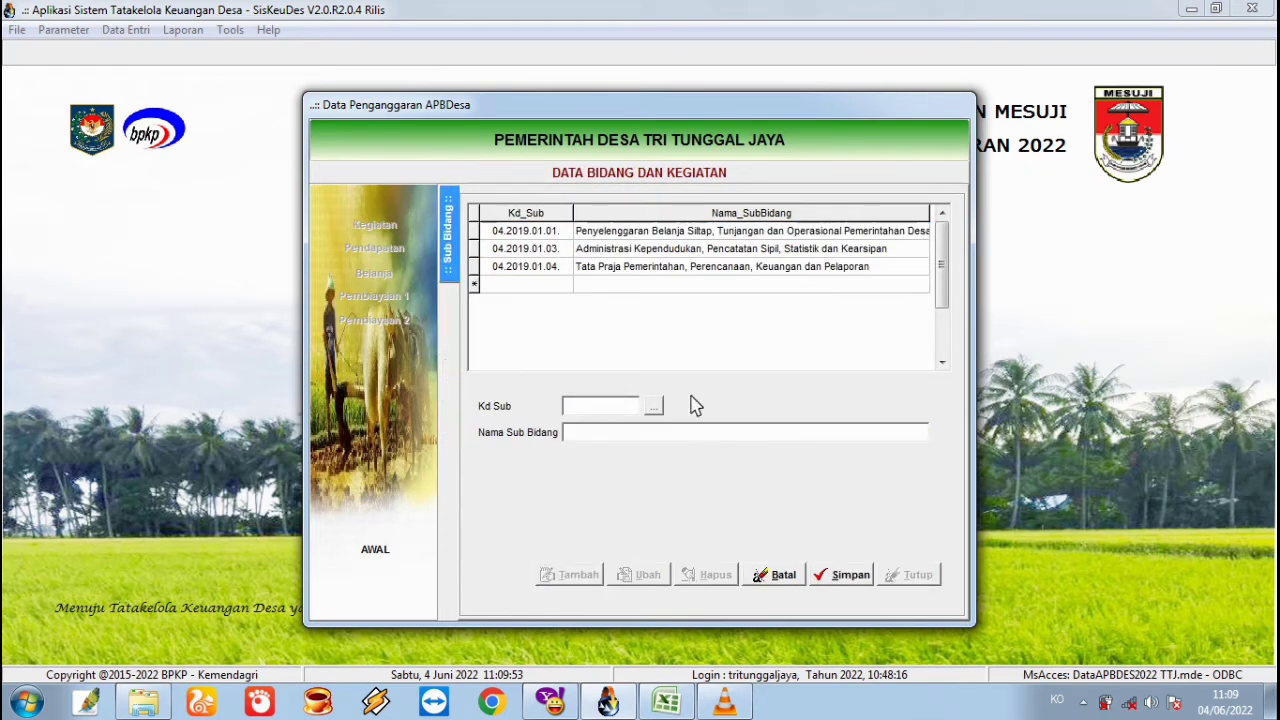
click(654, 406)
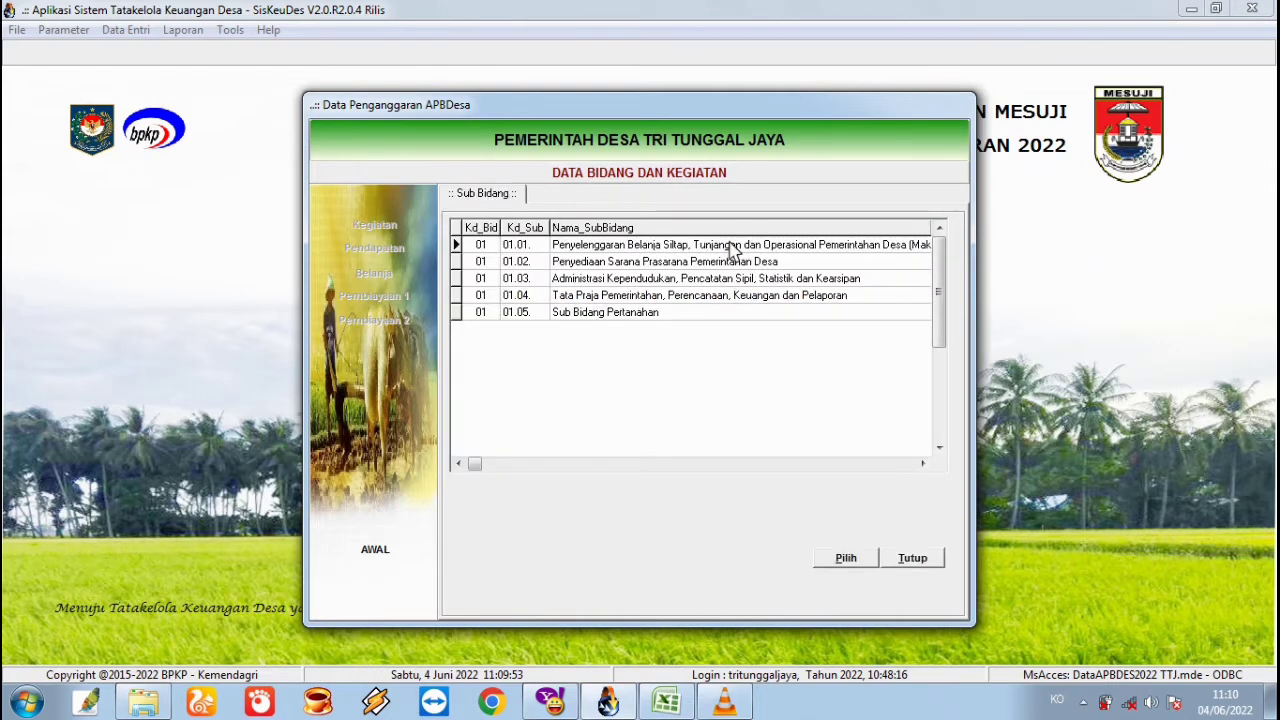
click(896, 563)
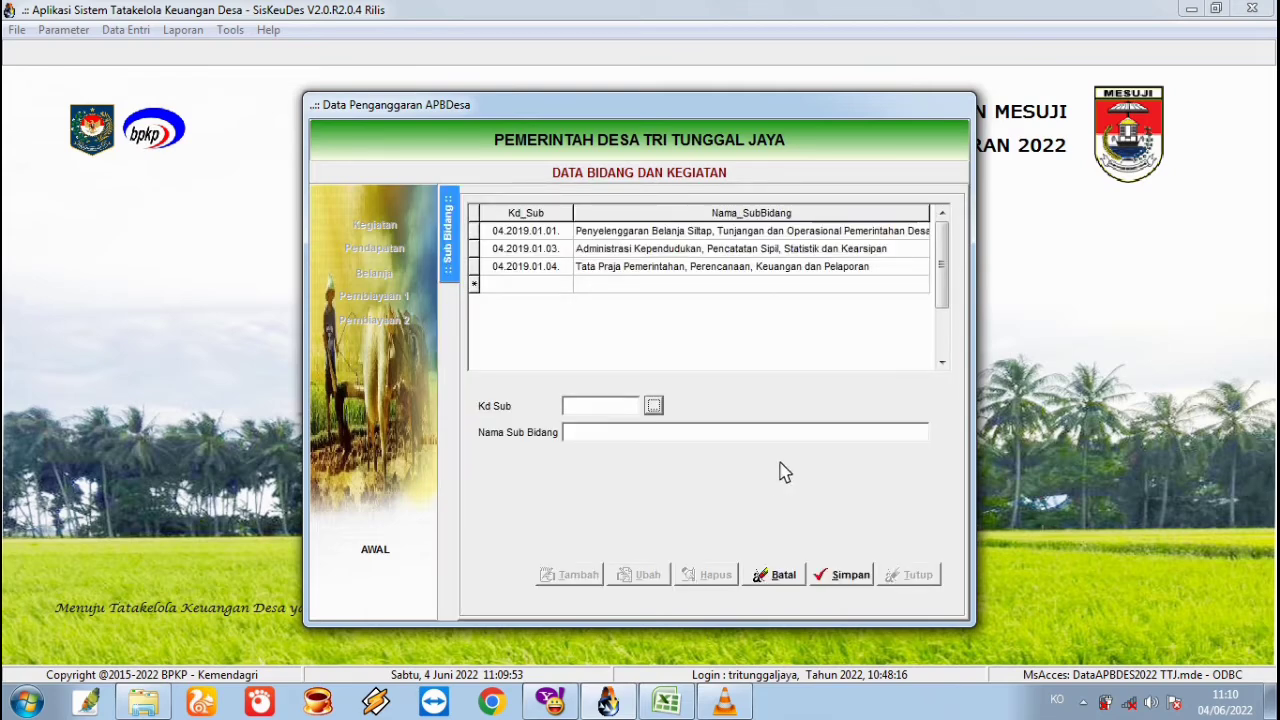
click(782, 580)
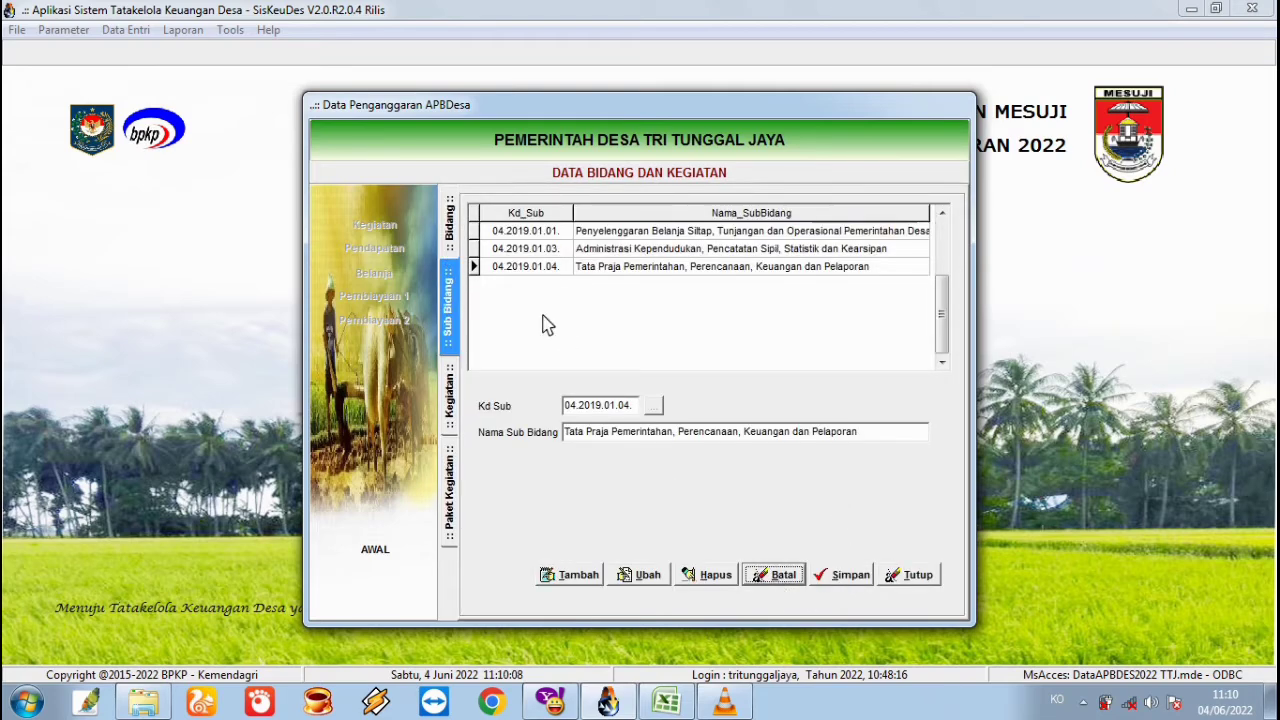
click(448, 228)
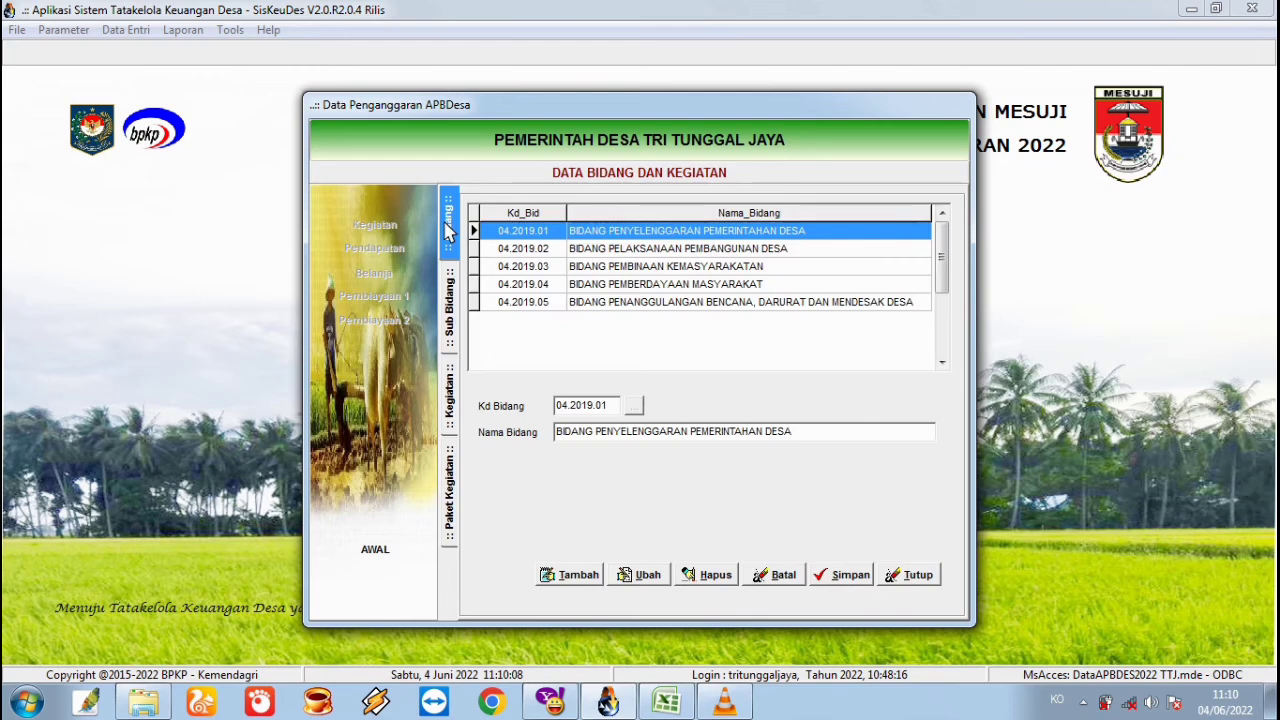
Start a new kegiatan under sub bidang 04.2019.01.01 and assign it Penyediaan Jaminan Sosial bagi Kepala Desa dan Perangkat Desa
double_click(622, 236)
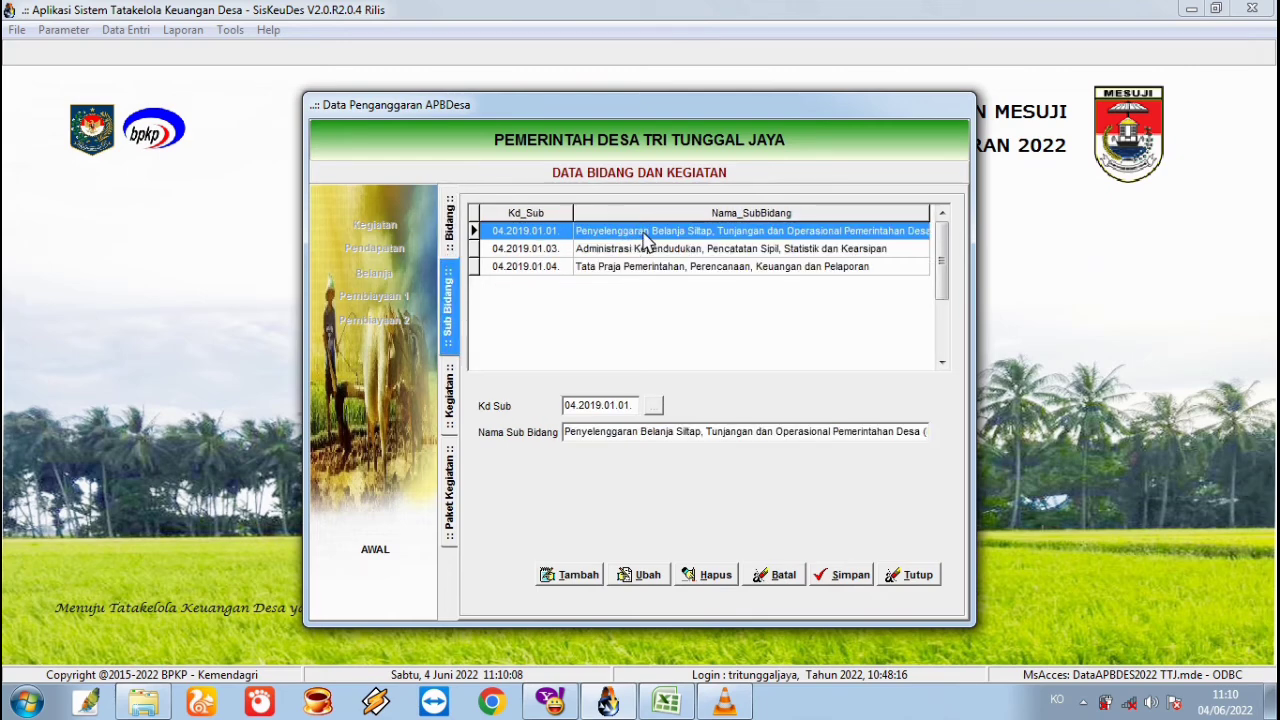
double_click(645, 236)
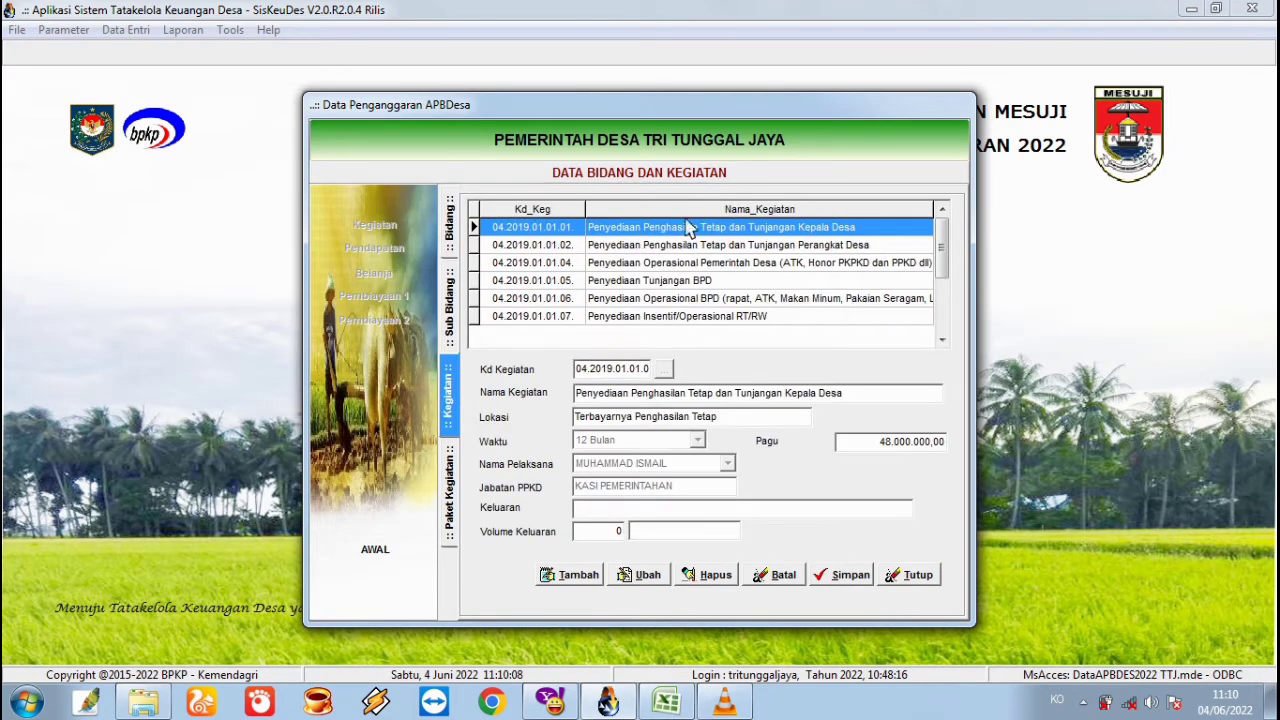
click(578, 576)
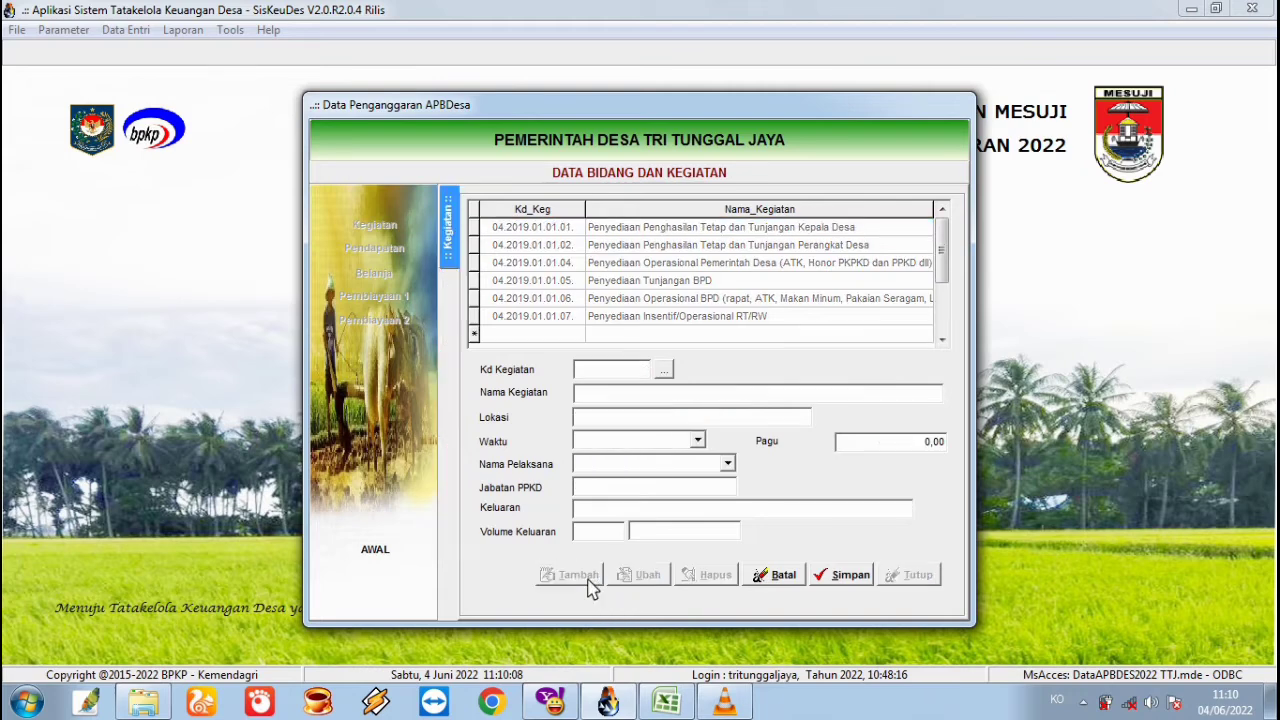
click(669, 370)
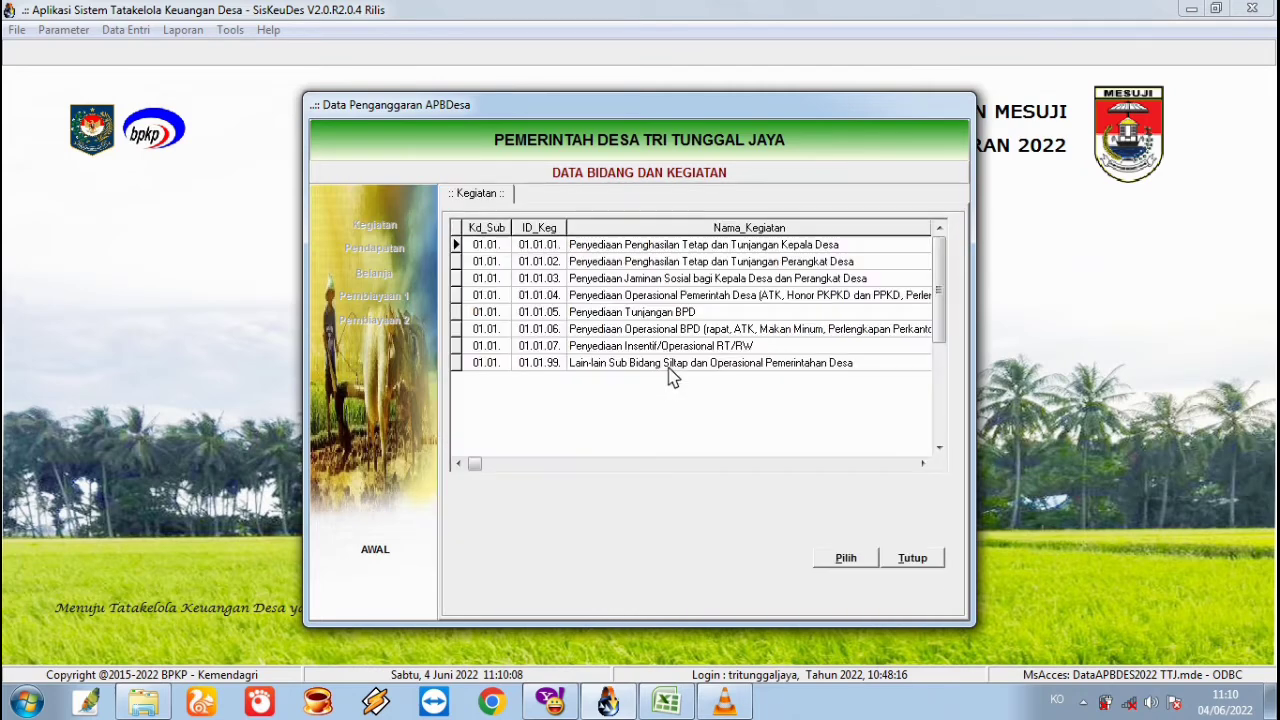
click(688, 281)
click(848, 558)
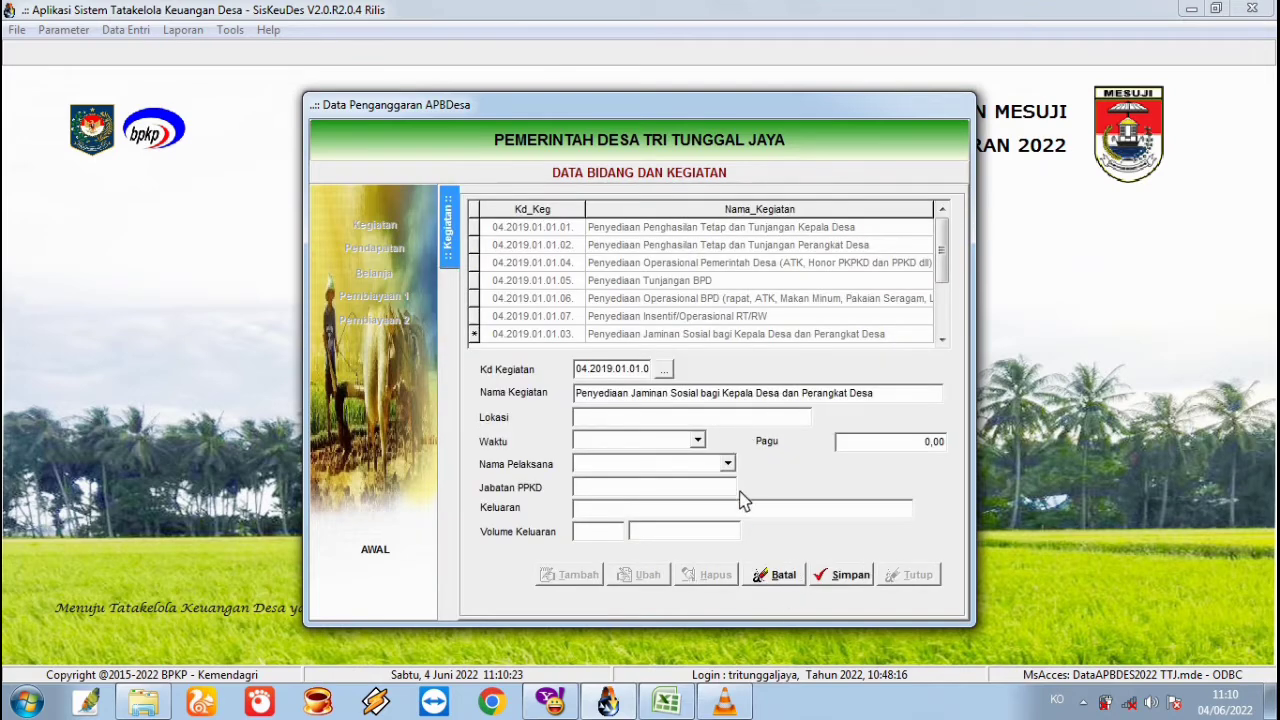
Set the new kegiatan's Lokasi to Tri Tunggal Jaya, Waktu to 12 Bulan and the pelaksana to the Kasi Pemerintahan, and save it
click(638, 420)
text(Tri Tunggal Jaya)
key(Tab)
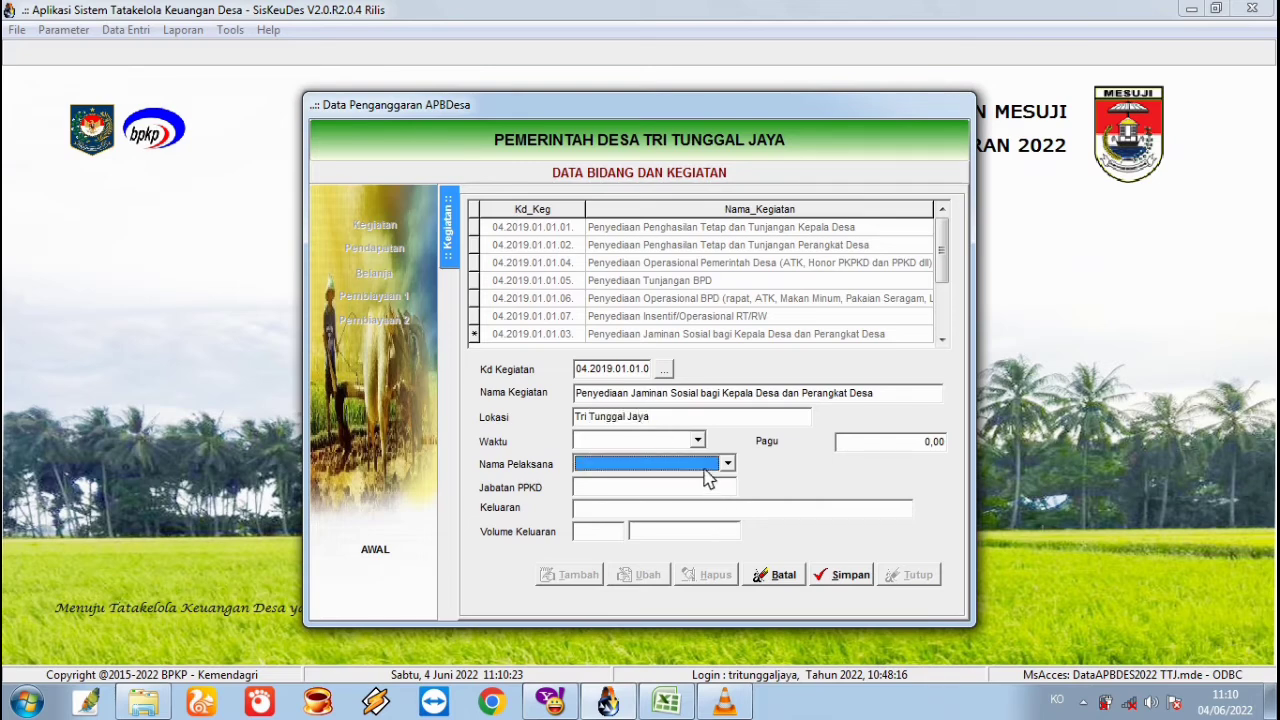
click(699, 441)
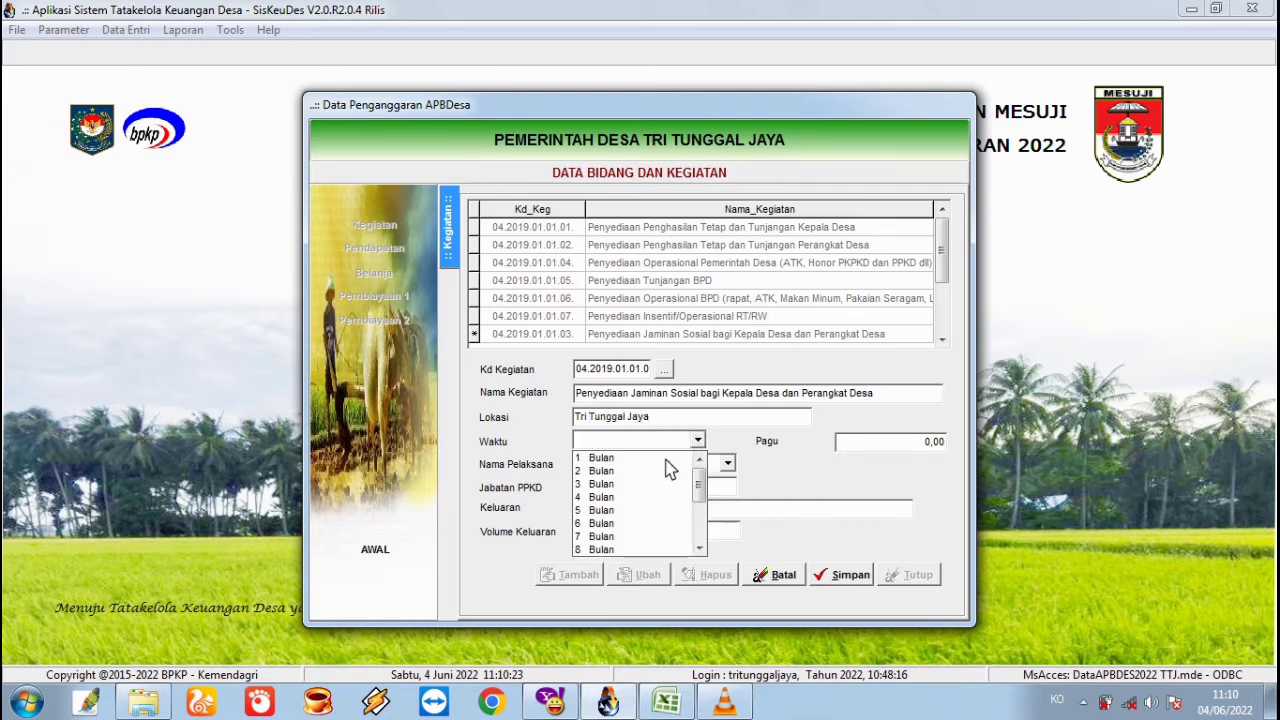
click(701, 550)
click(701, 550)
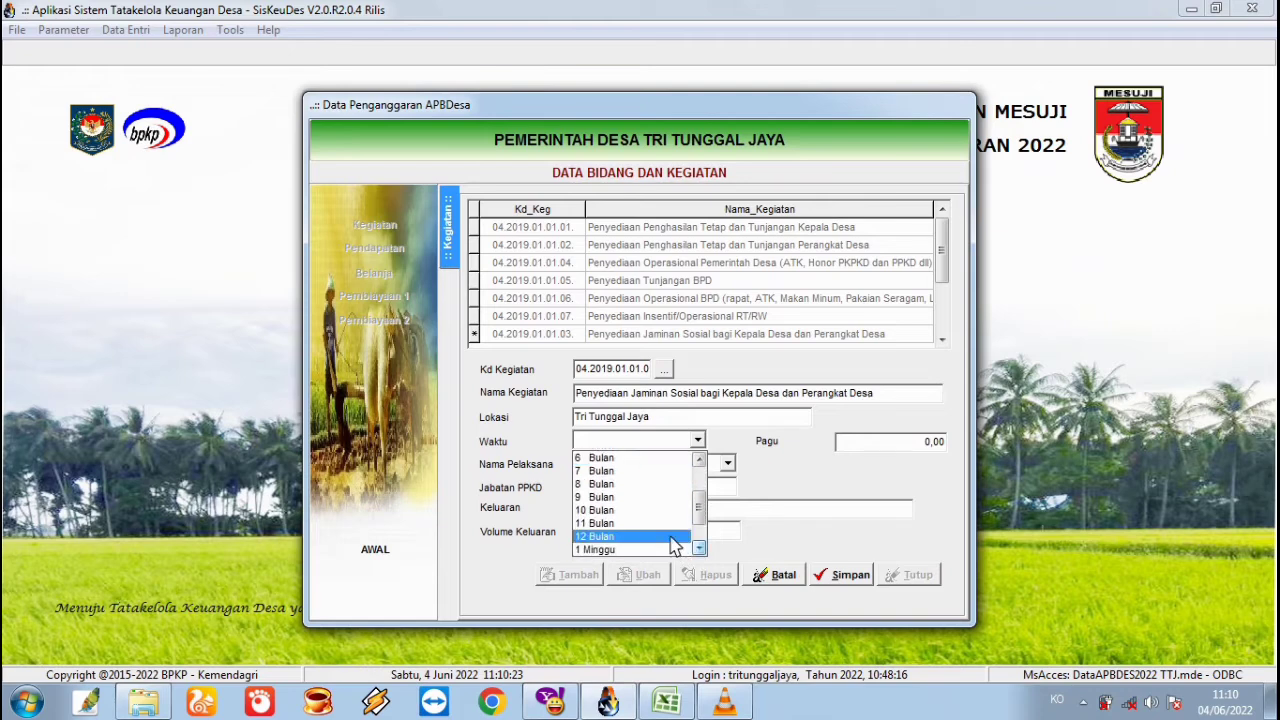
click(672, 542)
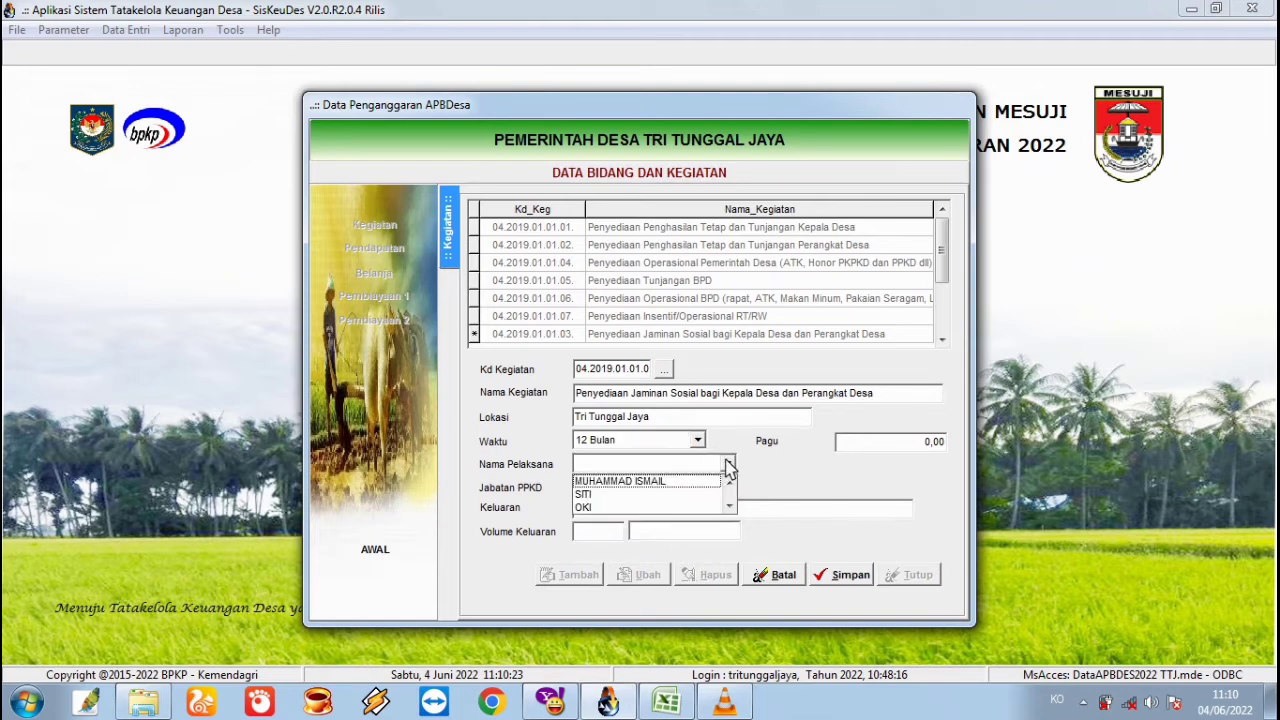
click(728, 463)
click(695, 483)
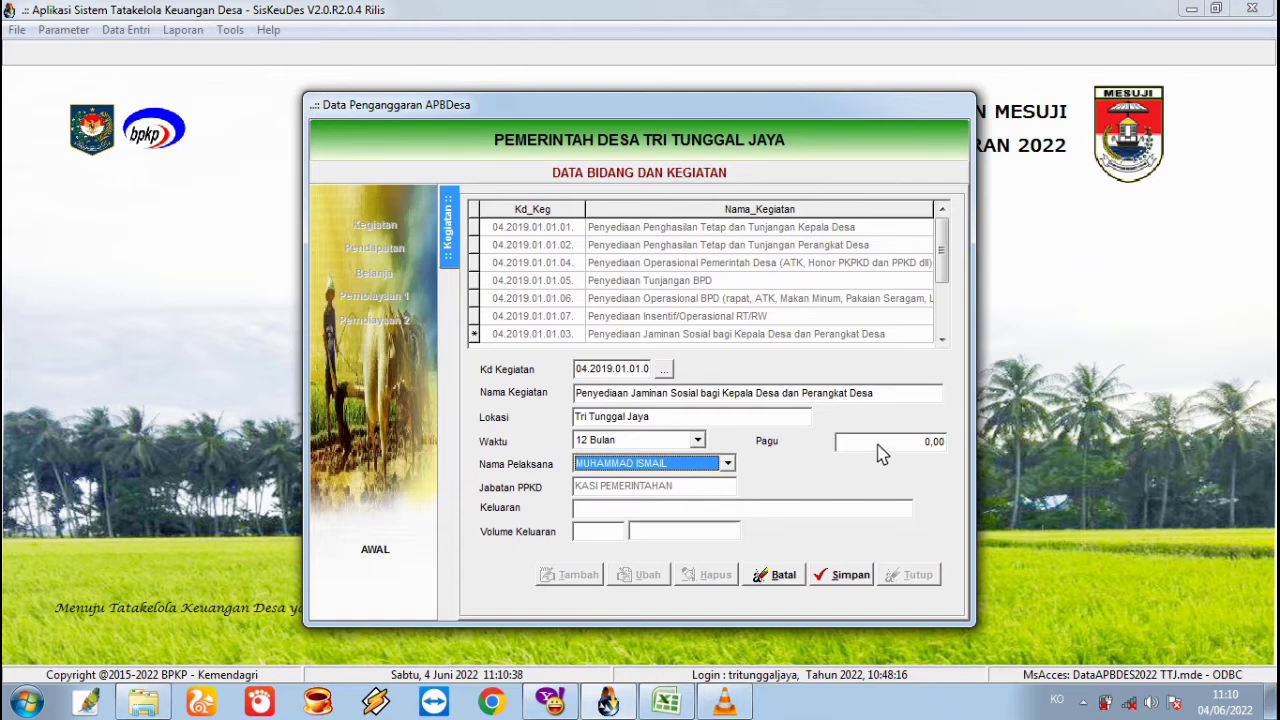
click(843, 577)
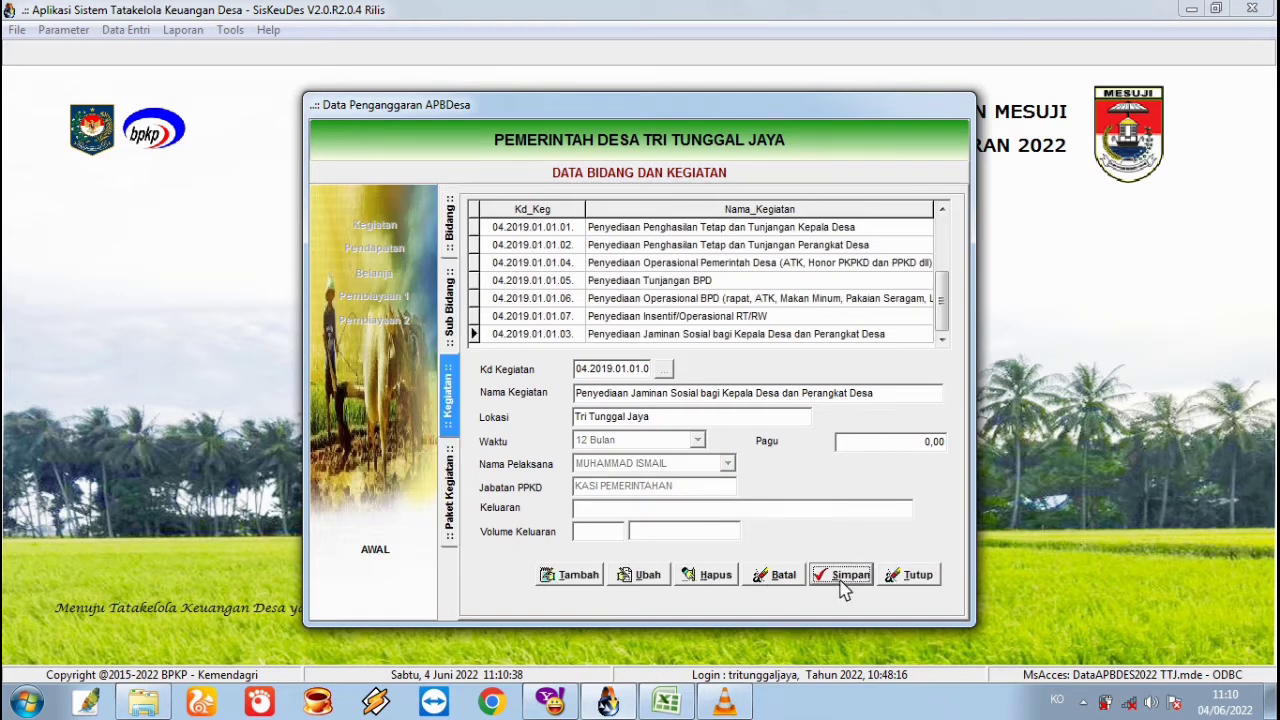
click(740, 334)
double_click(740, 334)
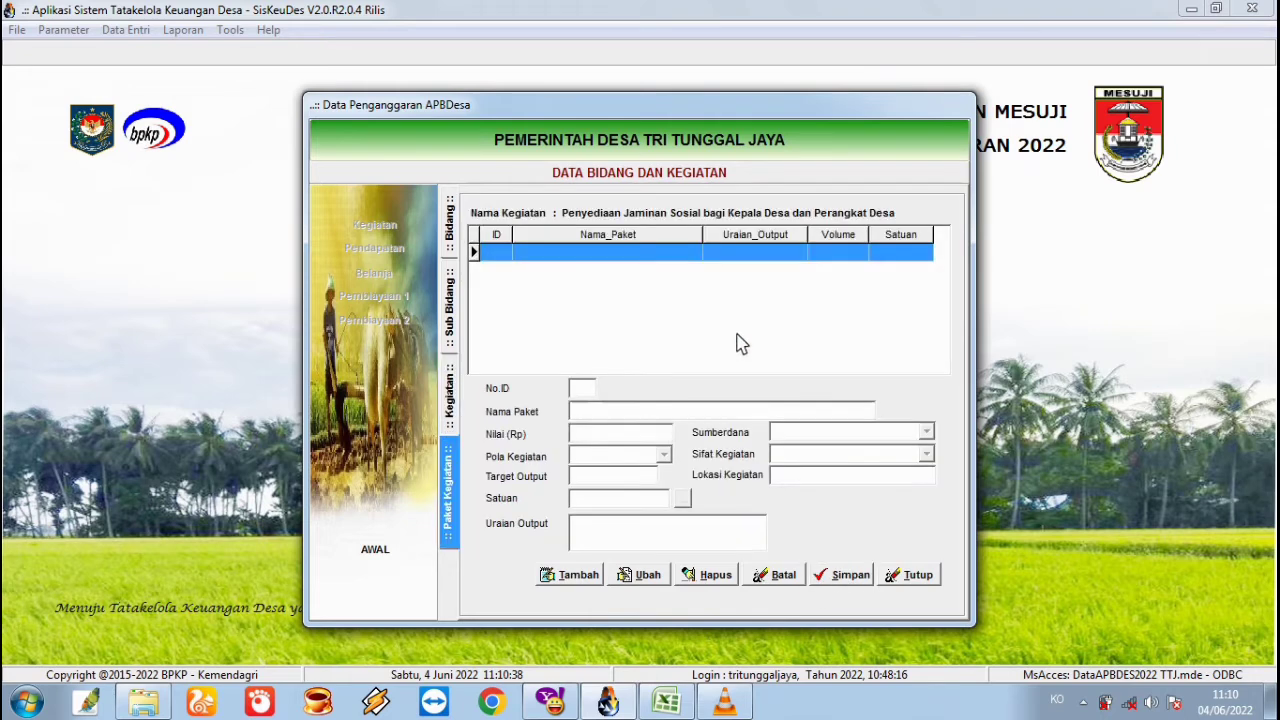
click(590, 577)
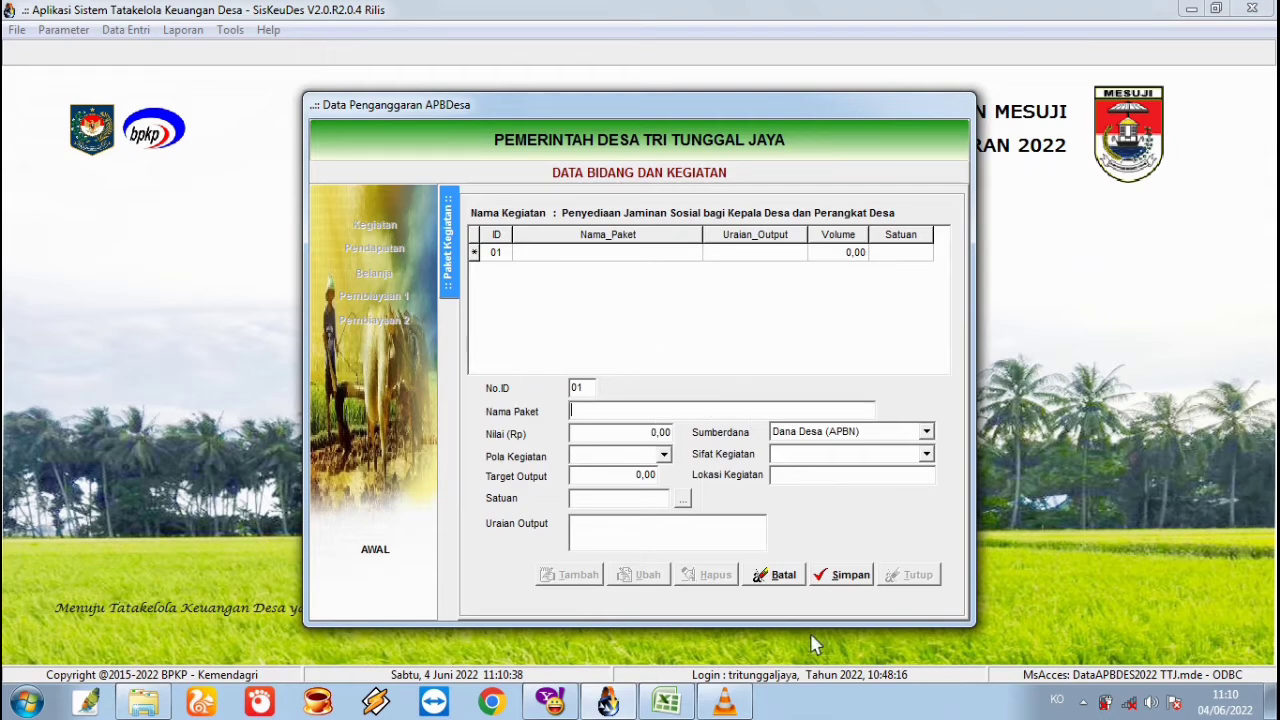
click(784, 578)
Leave the kegiatan data and open the Belanja RAB of kegiatan 04.2019.01.01.03 under Bidang Penyelenggaran Pemerintahan Desa
click(903, 578)
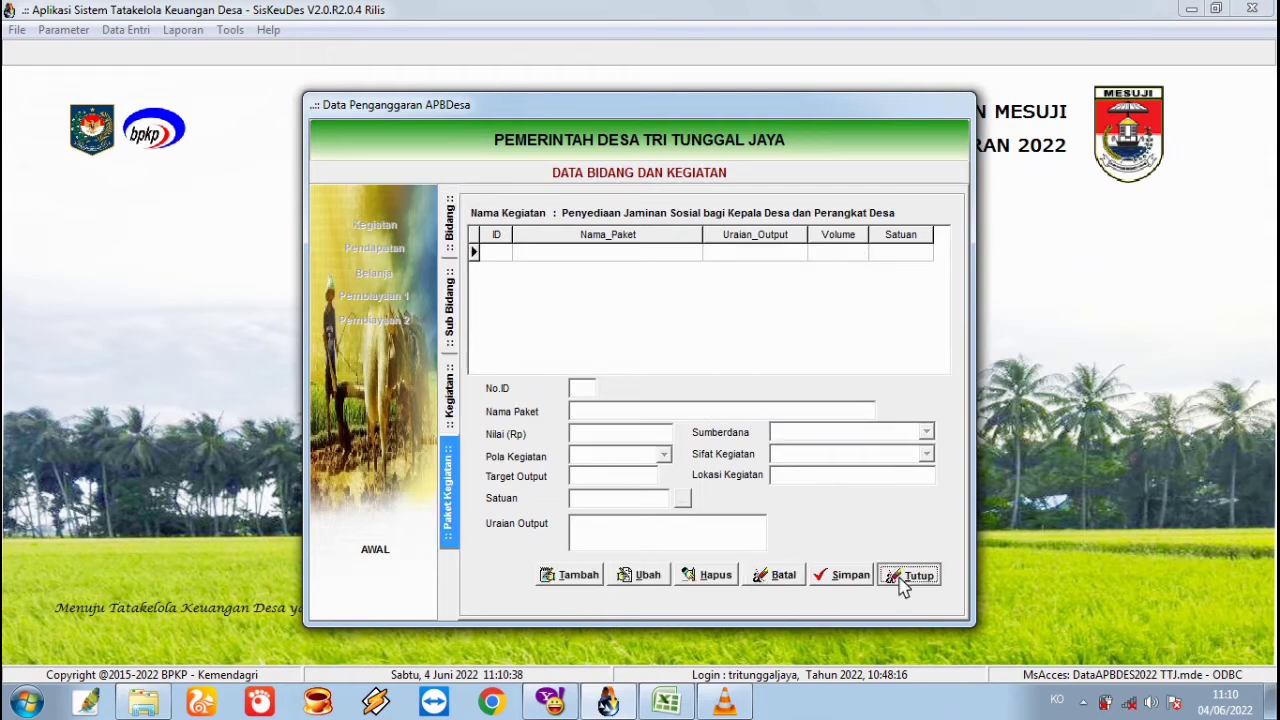
click(365, 277)
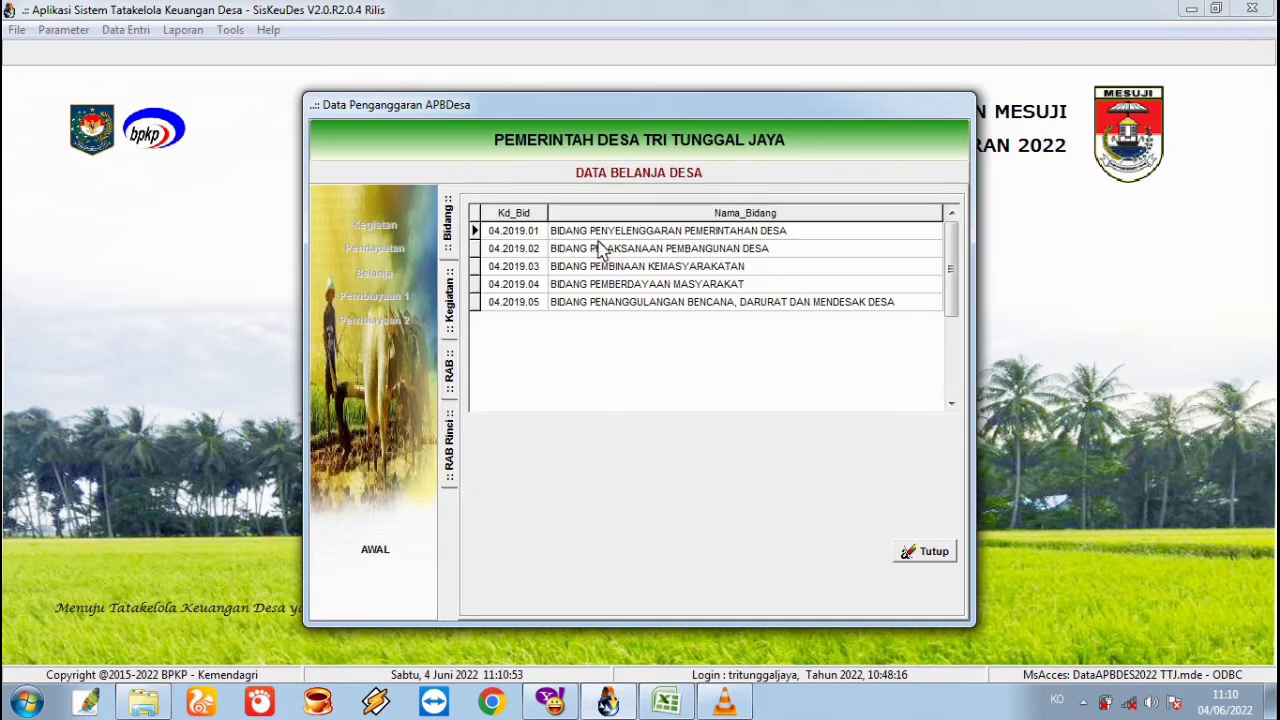
double_click(603, 233)
double_click(770, 290)
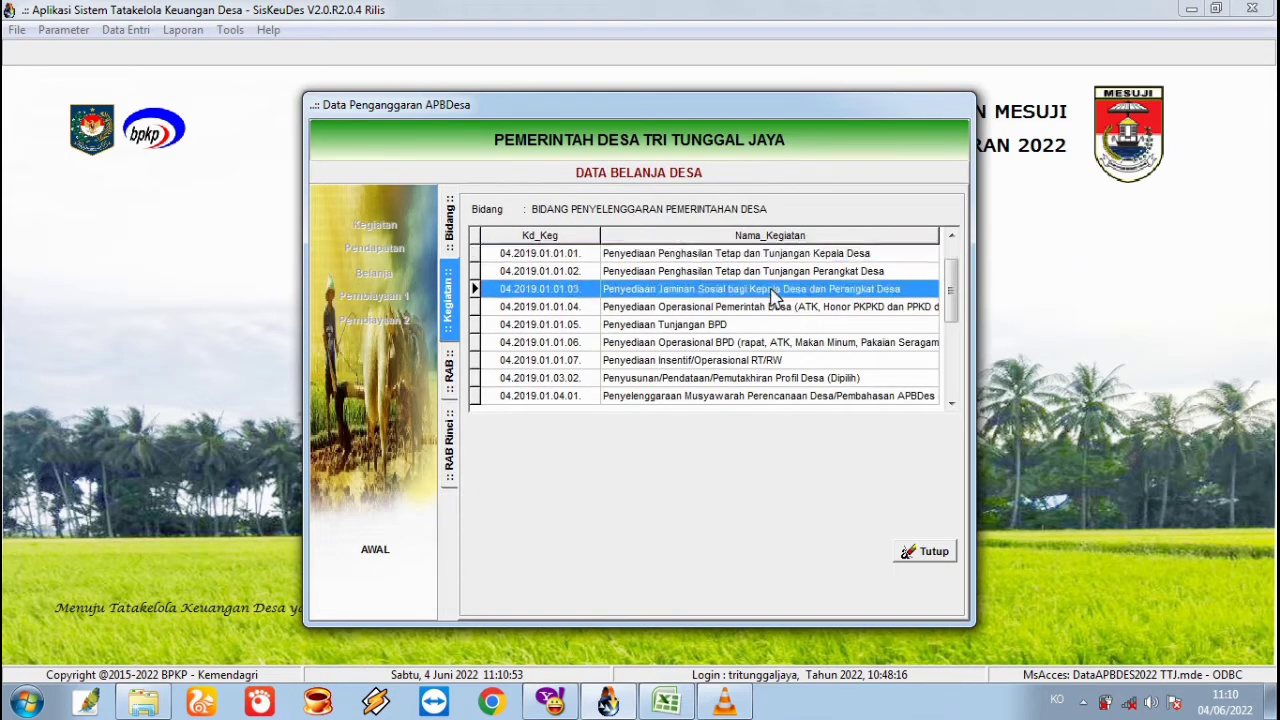
Add account 5.1.3.01 Jaminan Kesehatan Kepala Desa from Belanja Pegawai to the RAB and save it
click(520, 552)
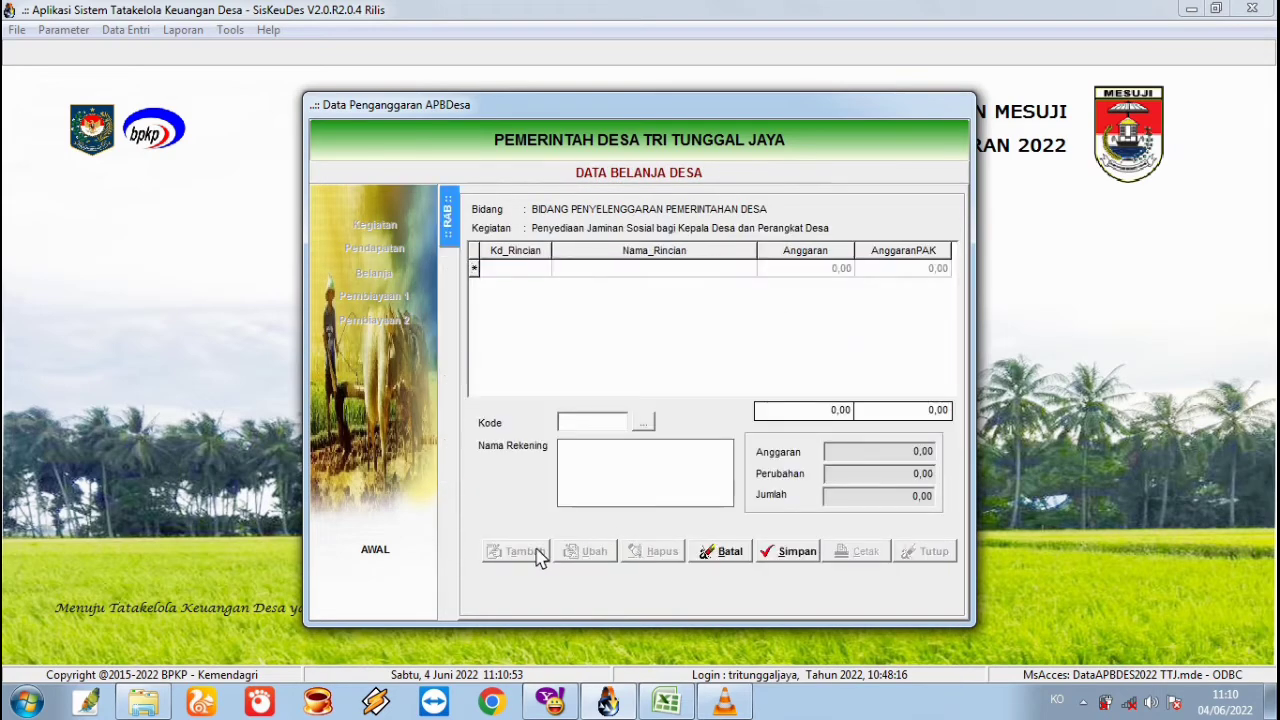
click(643, 423)
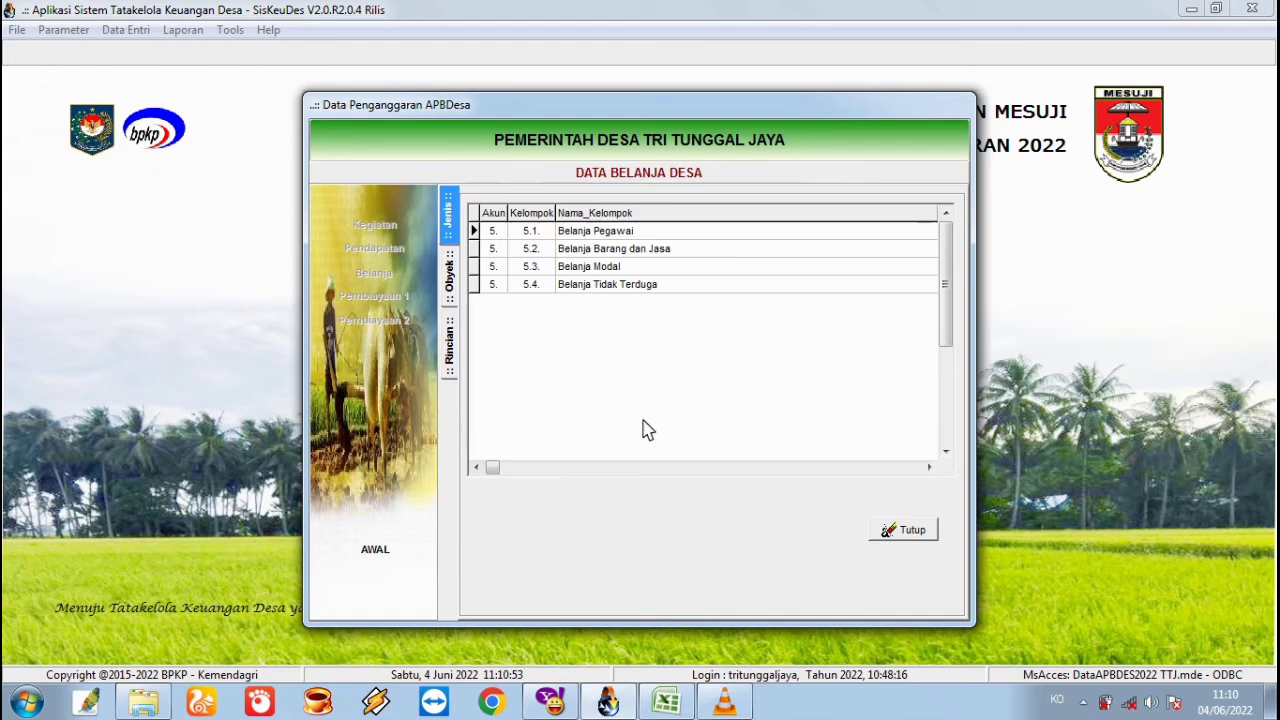
double_click(711, 236)
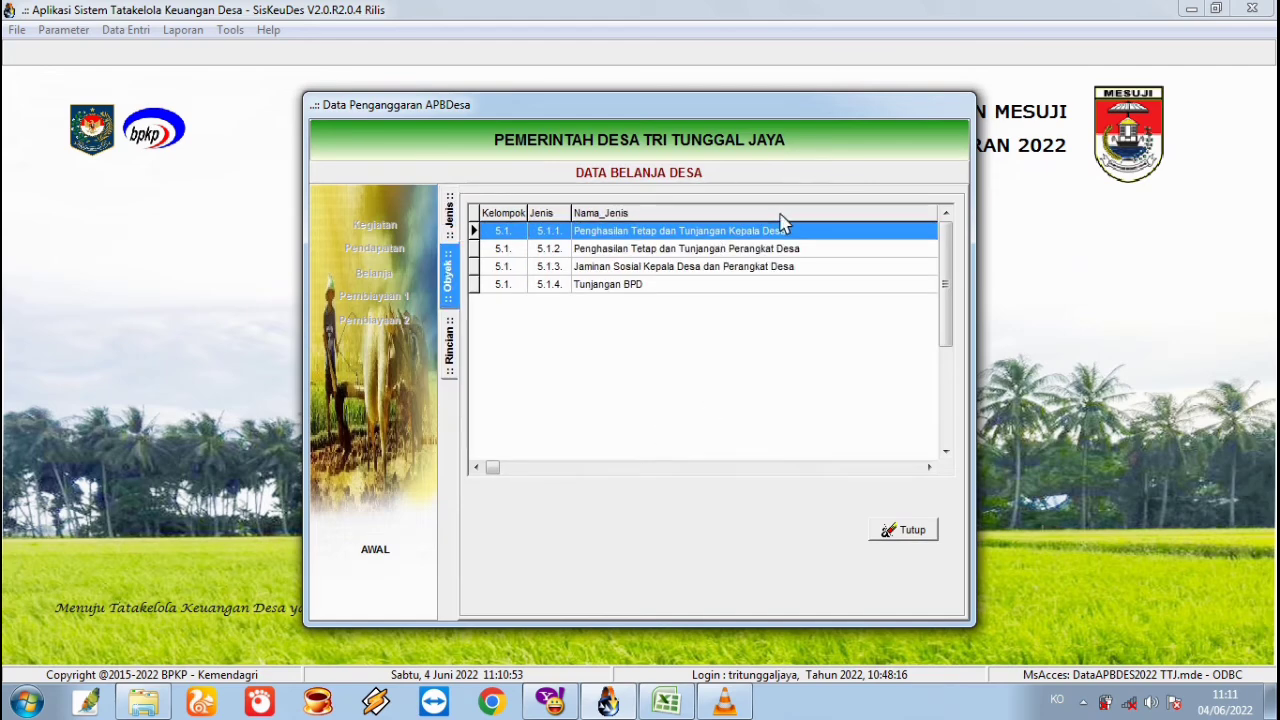
double_click(765, 266)
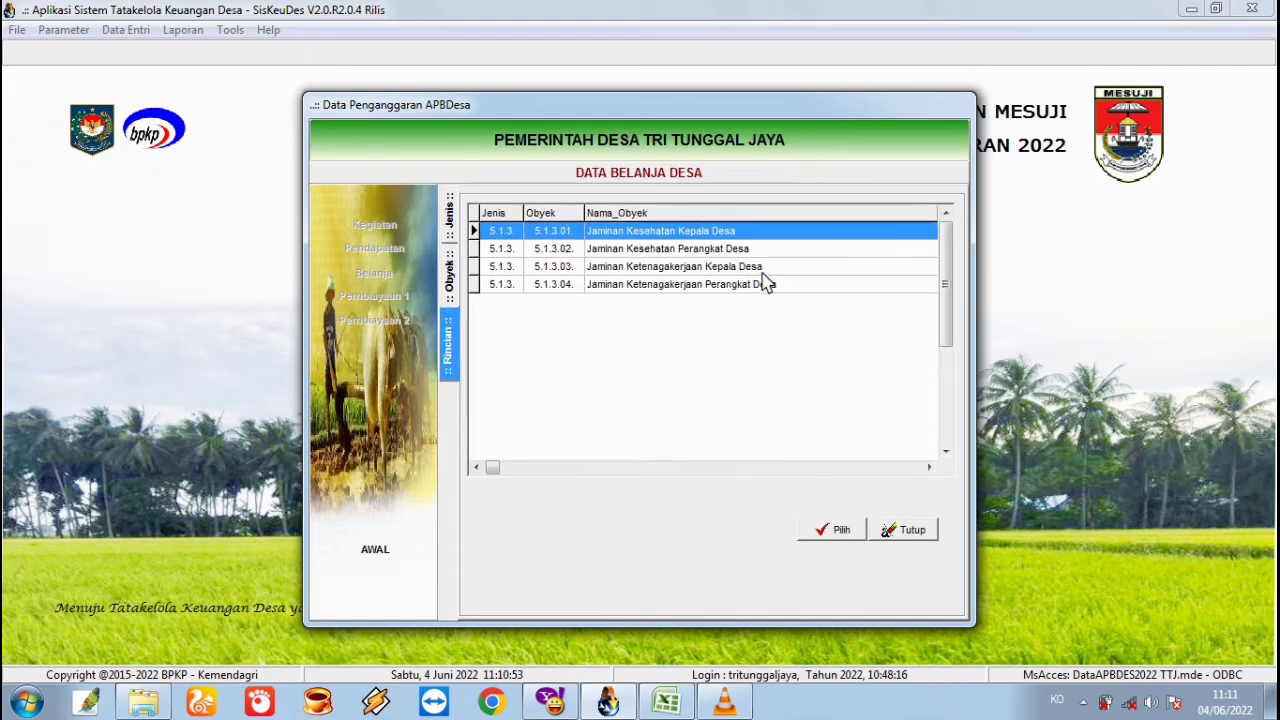
double_click(731, 237)
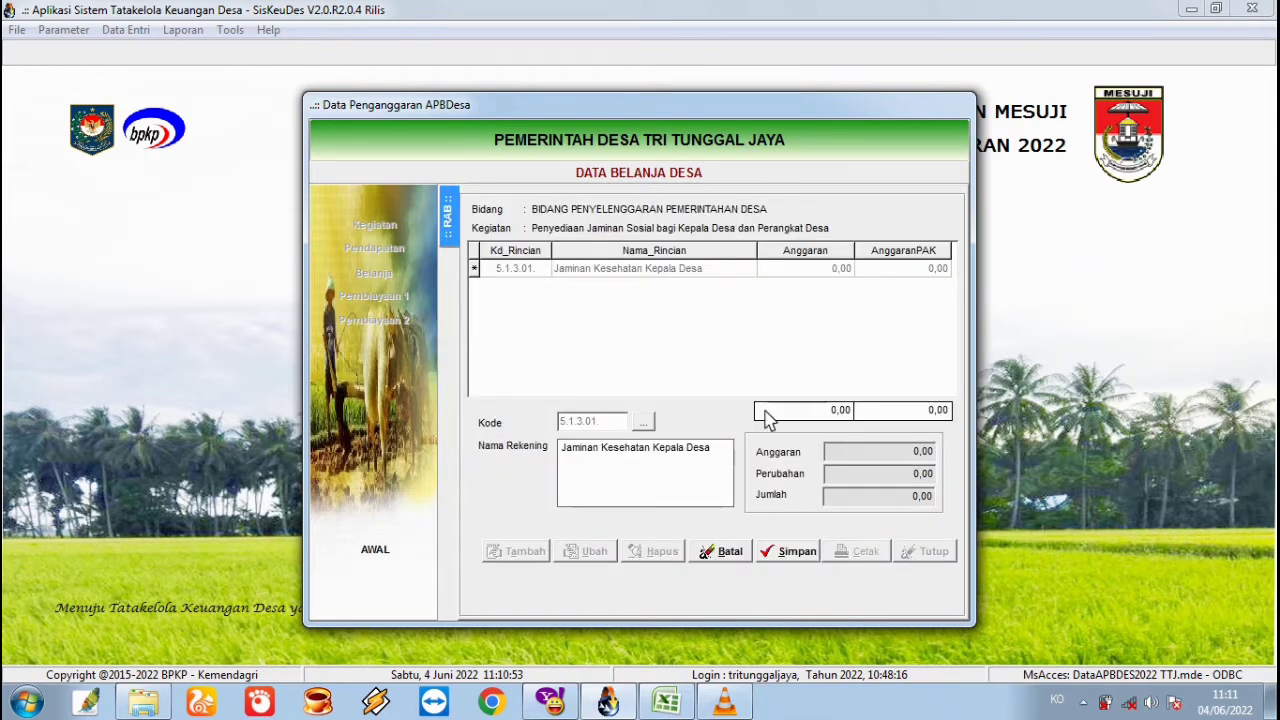
click(800, 555)
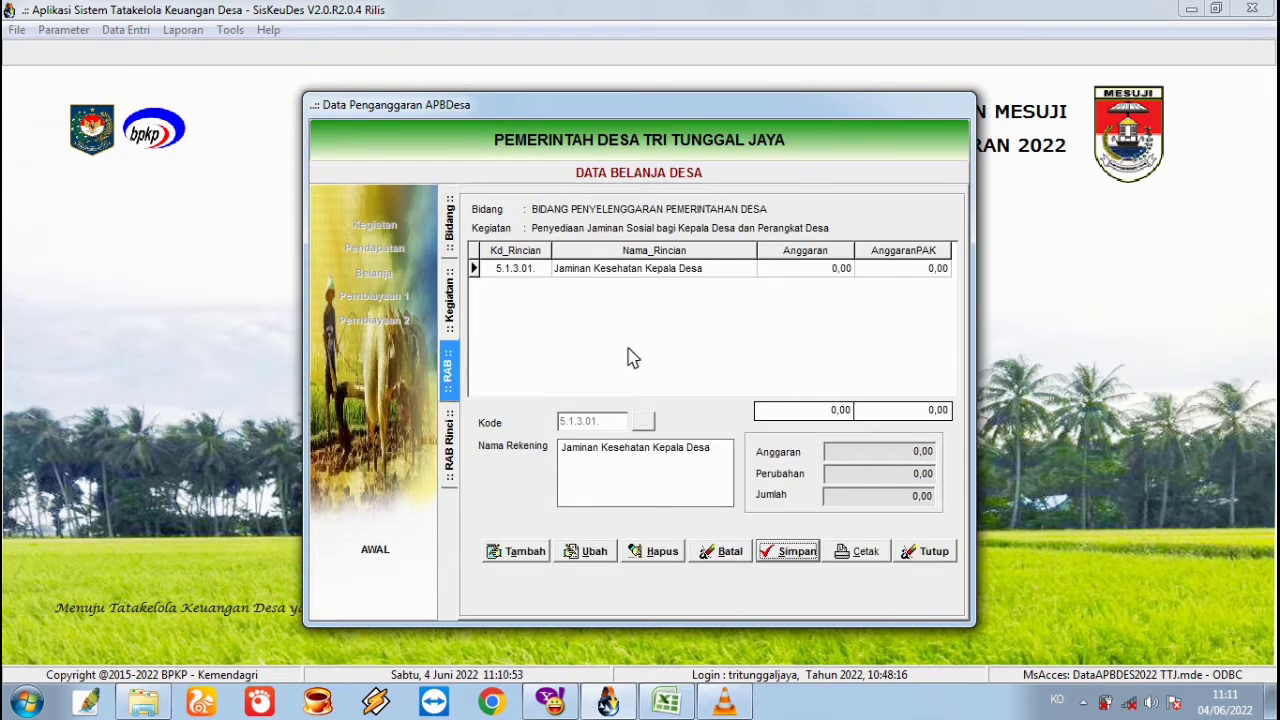
Add account 5.1.3.02 Jaminan Kesehatan Perangkat Desa to the same RAB and save it
click(538, 558)
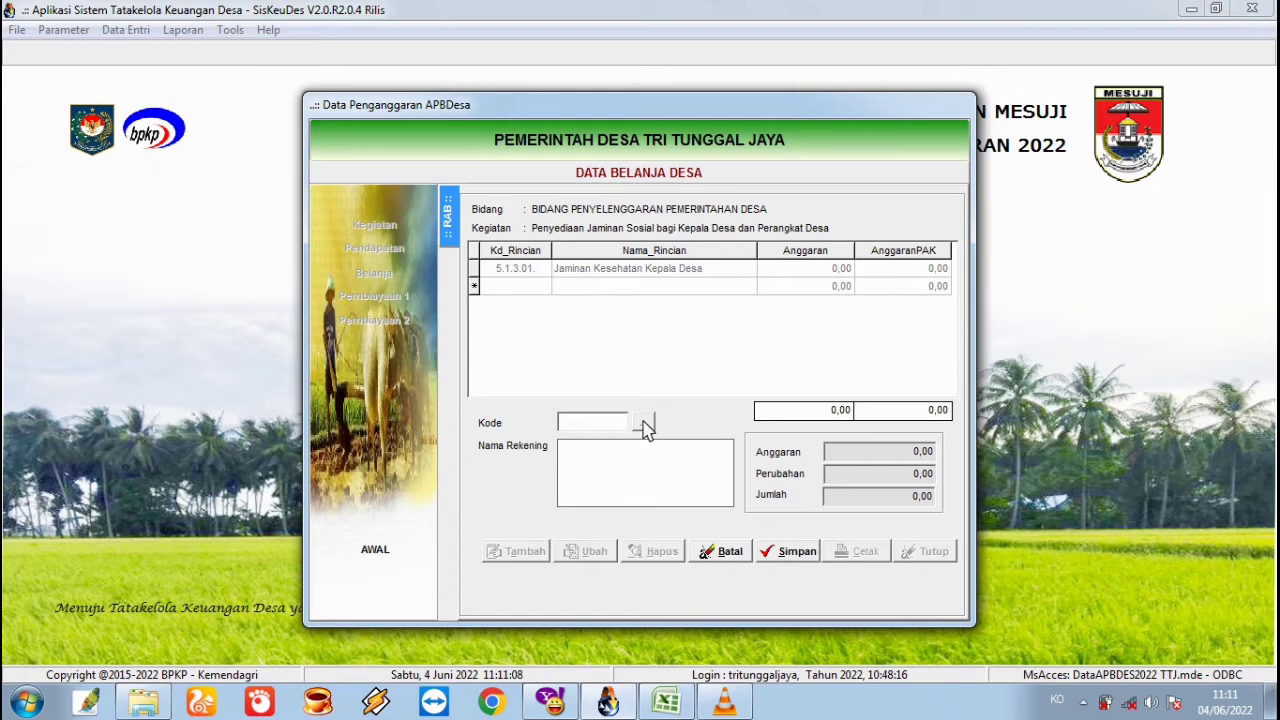
click(643, 421)
double_click(688, 232)
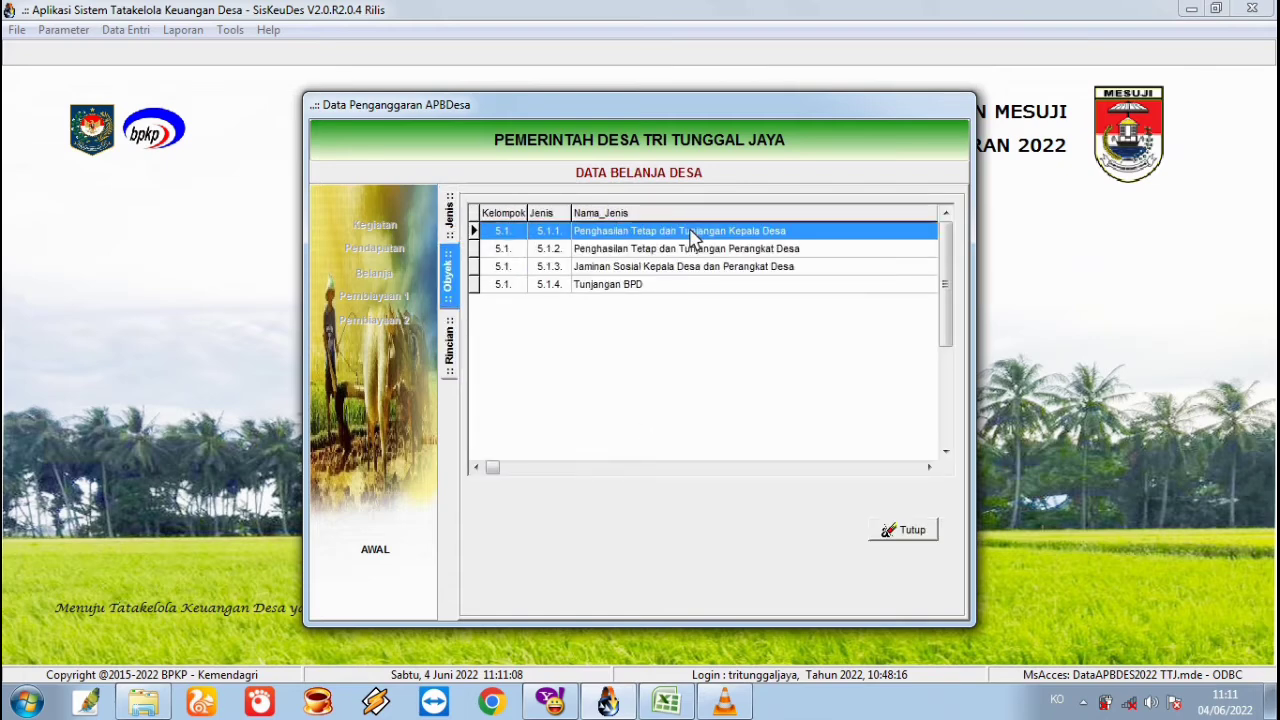
click(712, 270)
double_click(712, 270)
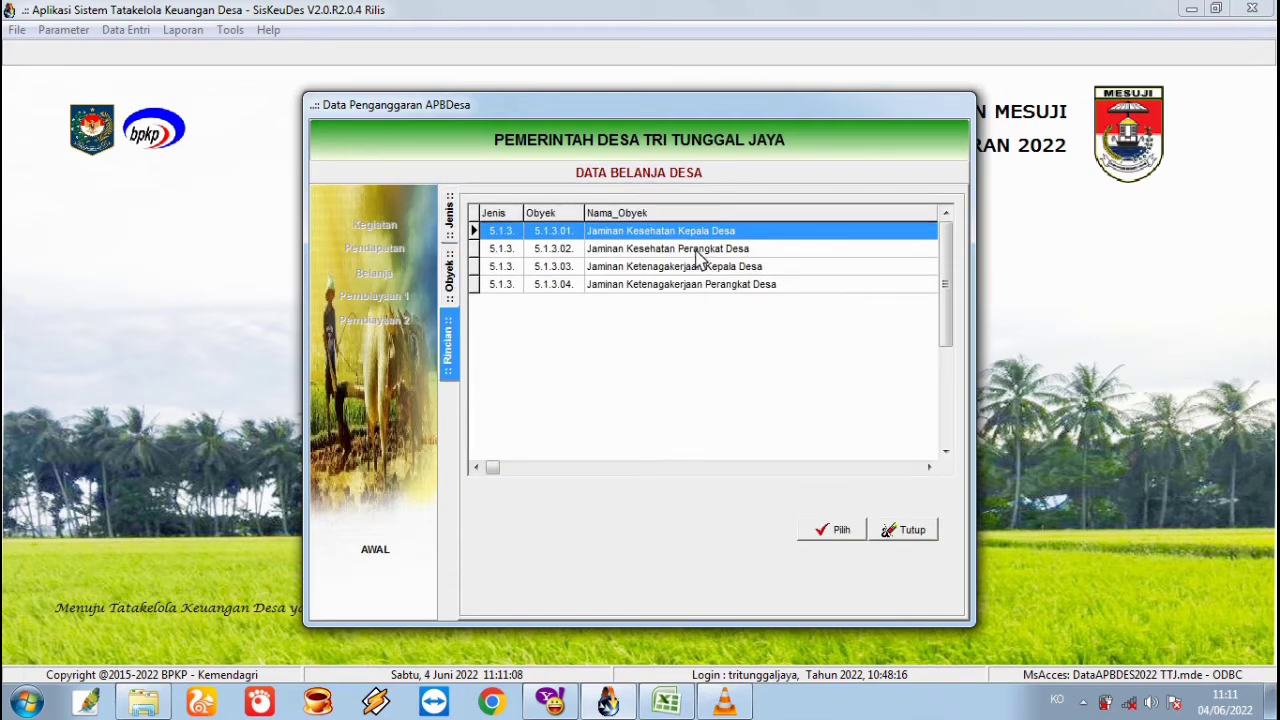
double_click(698, 250)
click(788, 551)
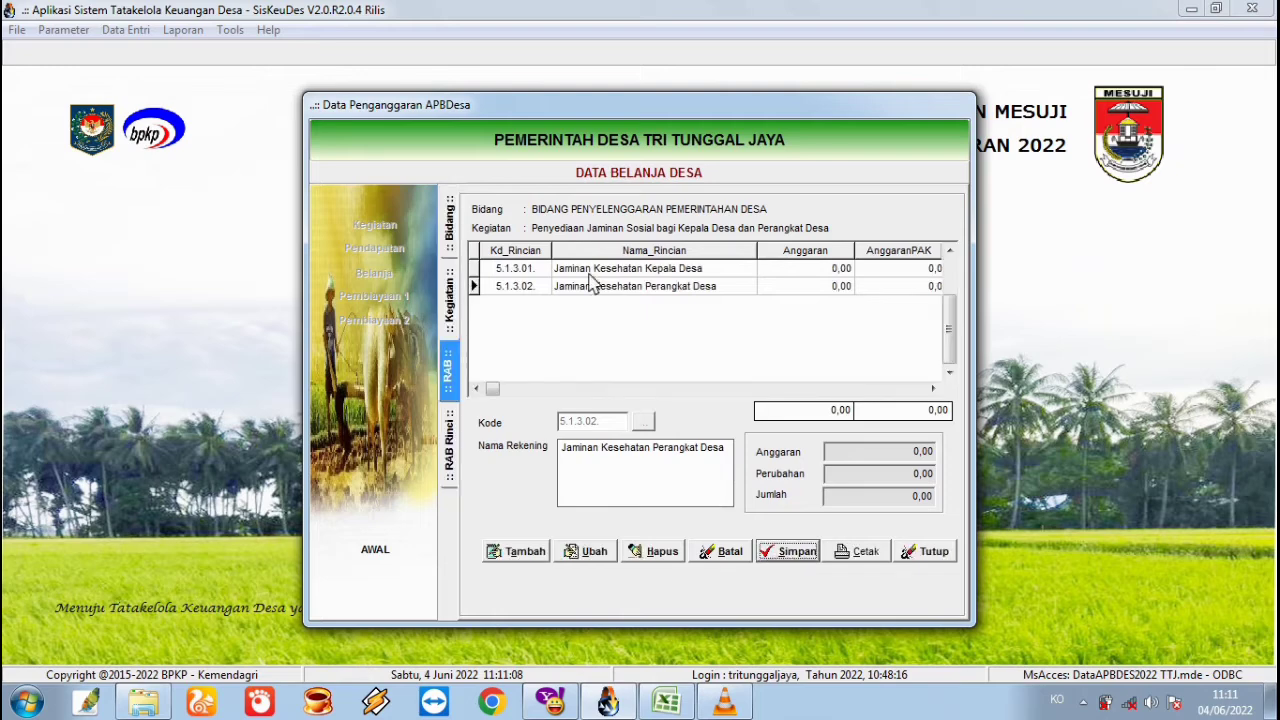
Add the RAB Rinci item BPJS Kades under 5.1.3.01 with quantity 1 Ls and Sumberdana Alokasi Dana Desa, and save it
double_click(680, 270)
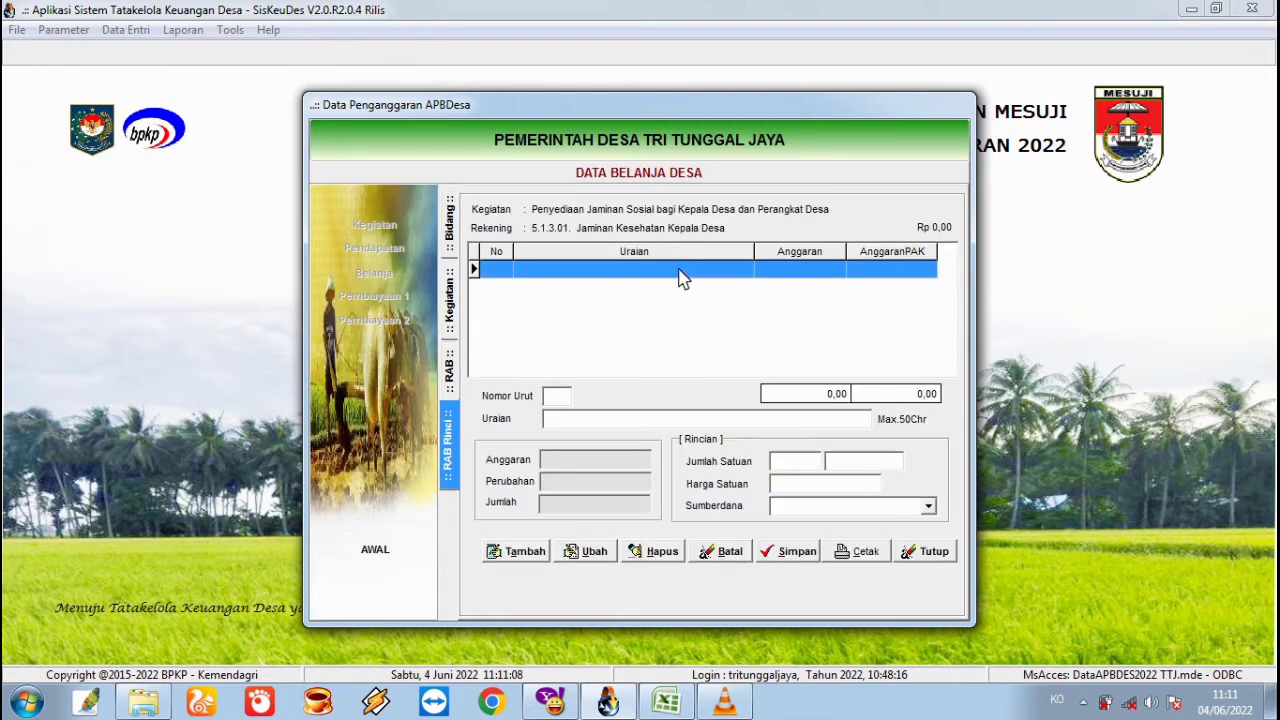
click(543, 560)
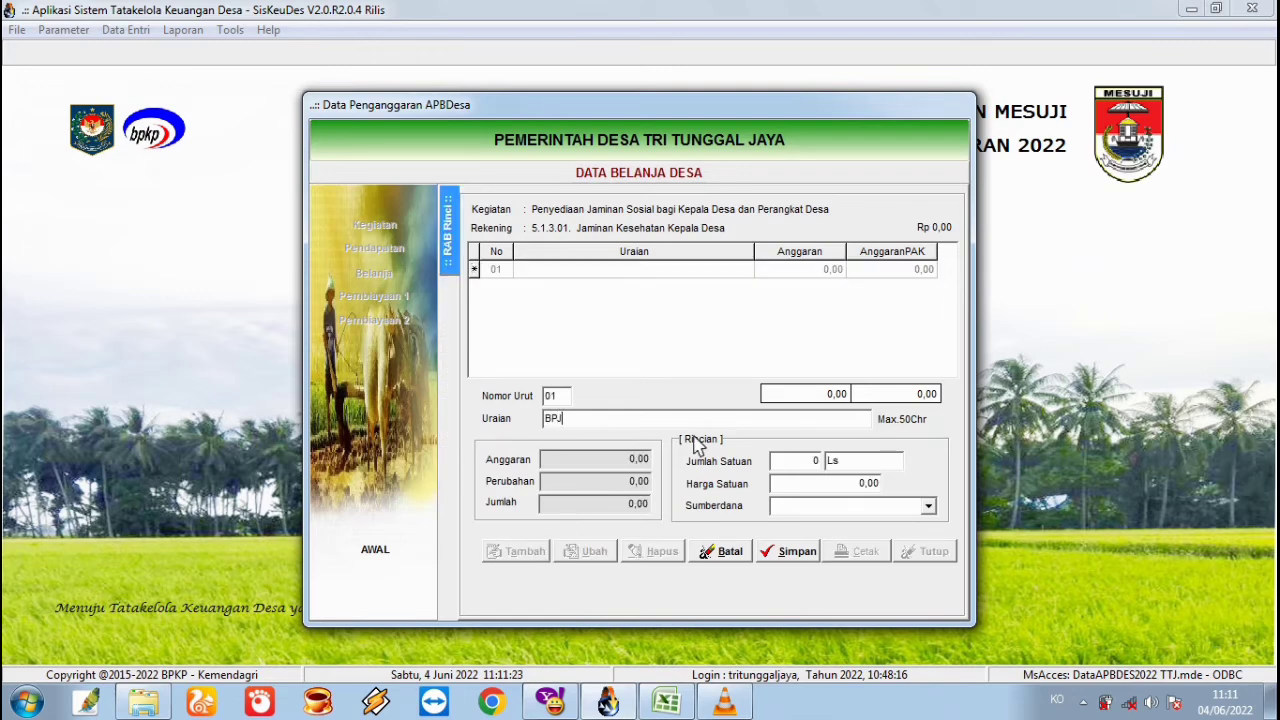
click(810, 466)
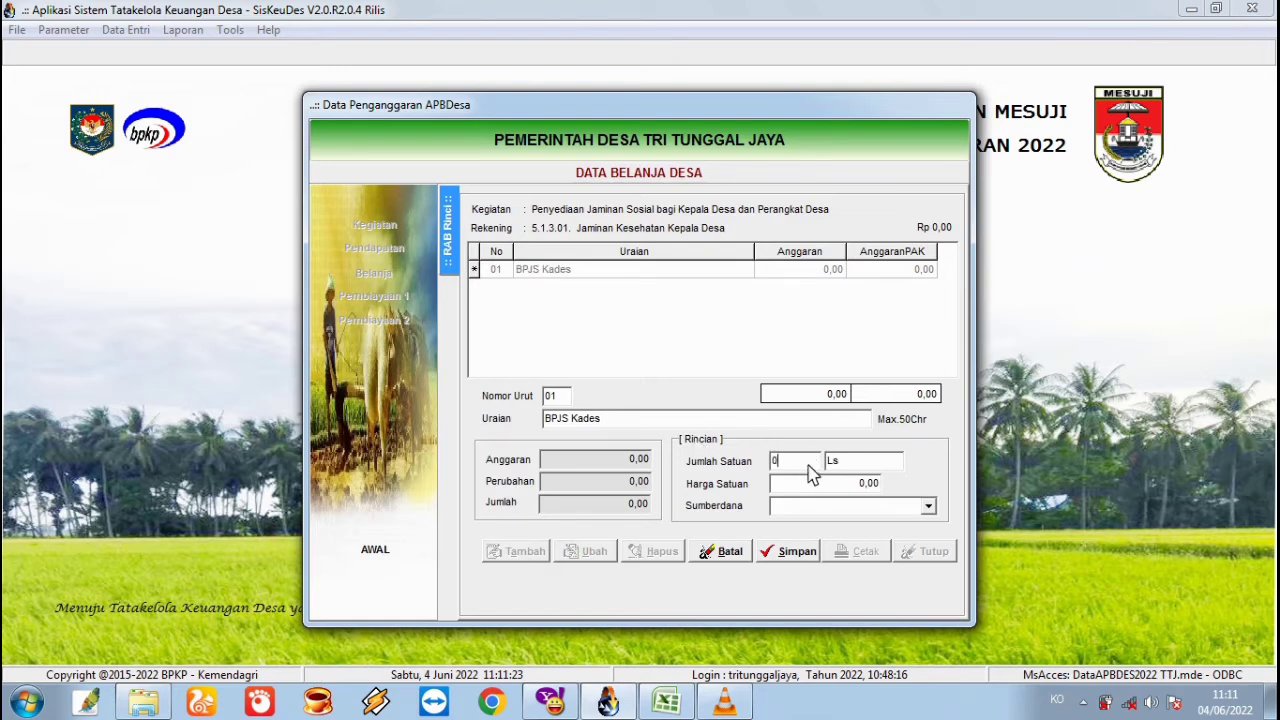
text(1)
click(843, 510)
click(840, 510)
click(803, 557)
click(639, 387)
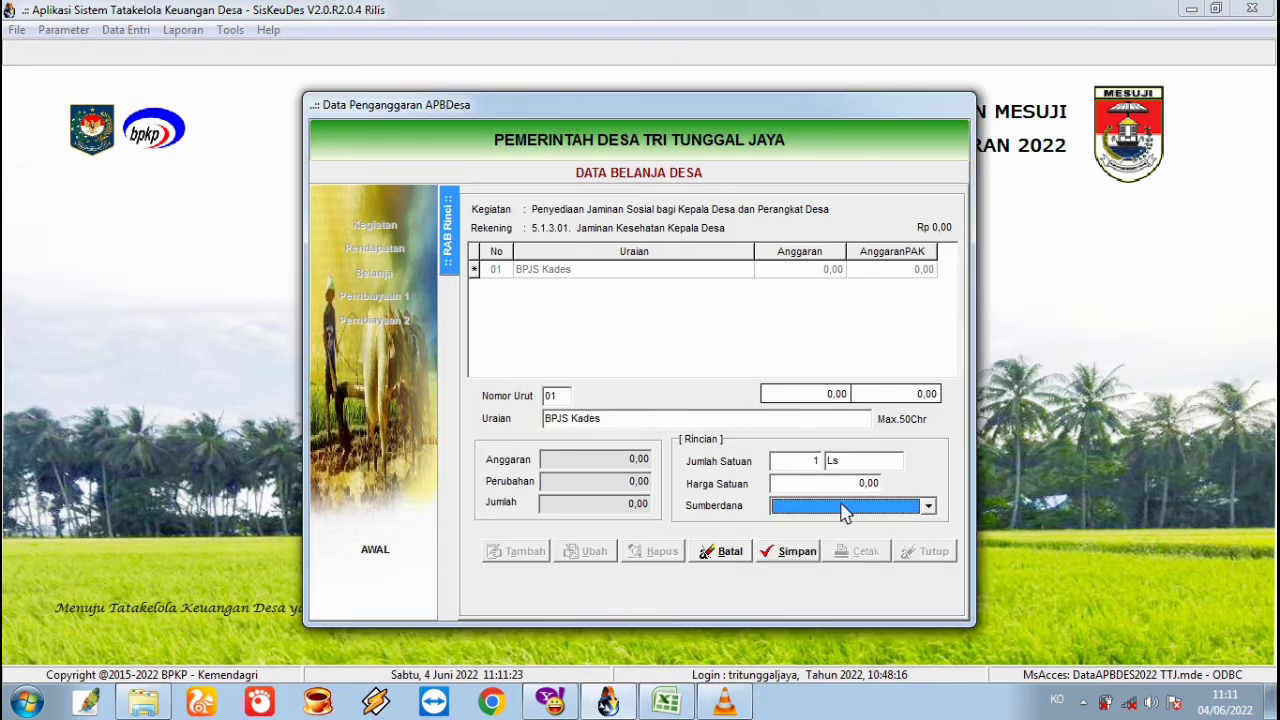
scroll(845, 510, down, 4)
scroll(848, 510, up, 2)
click(797, 551)
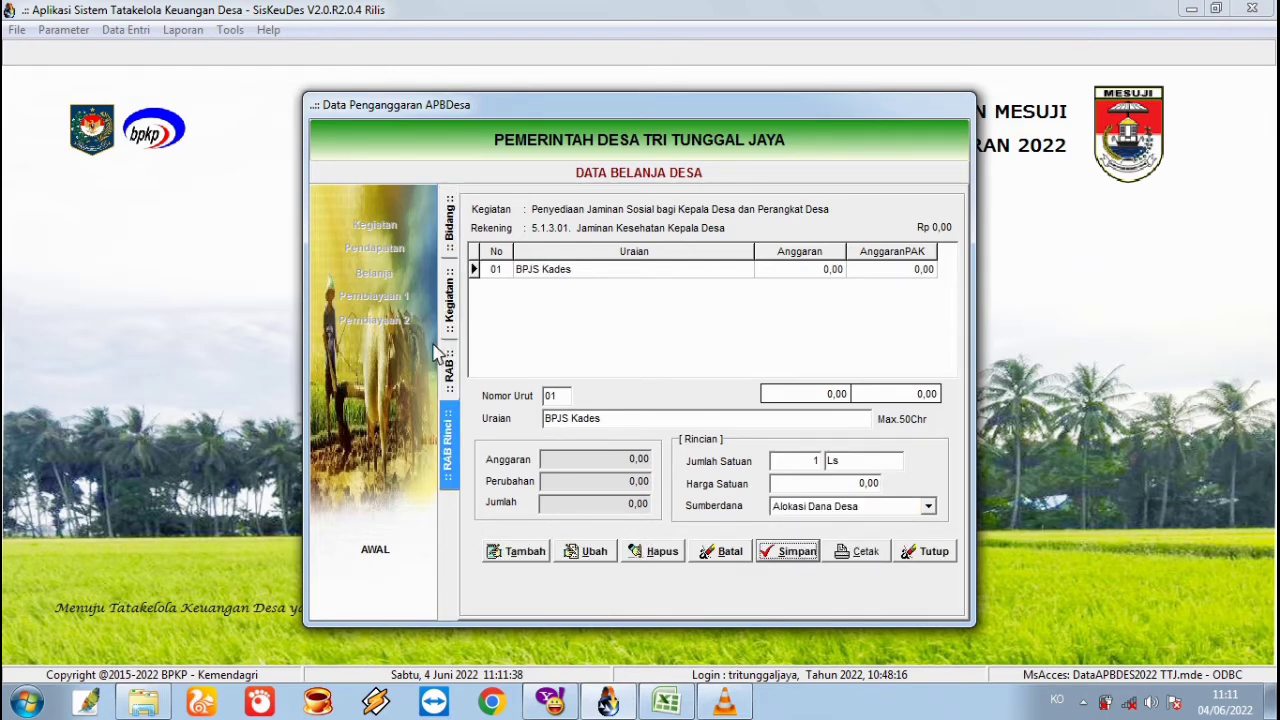
Add the RAB Rinci item BPJS Perangkat Desa under 5.1.3.02 with quantity 1 Ls and Sumberdana Alokasi Dana Desa, and save it
click(457, 372)
double_click(592, 288)
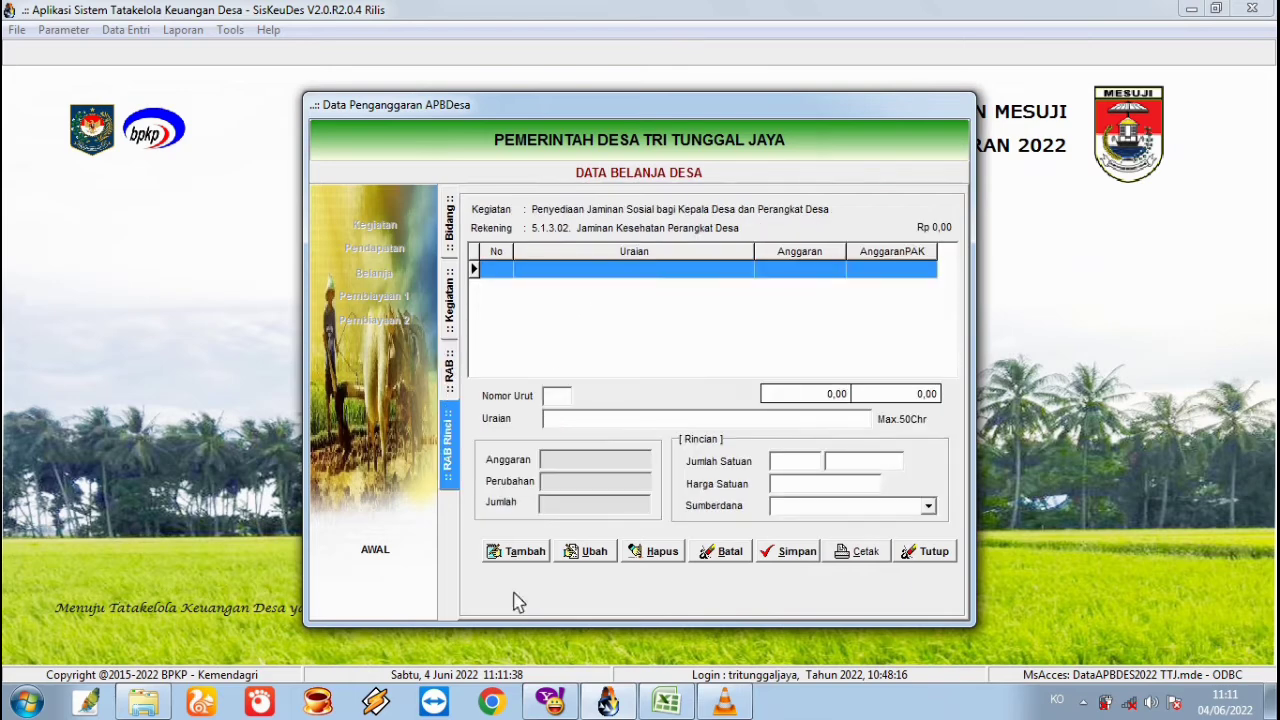
click(528, 560)
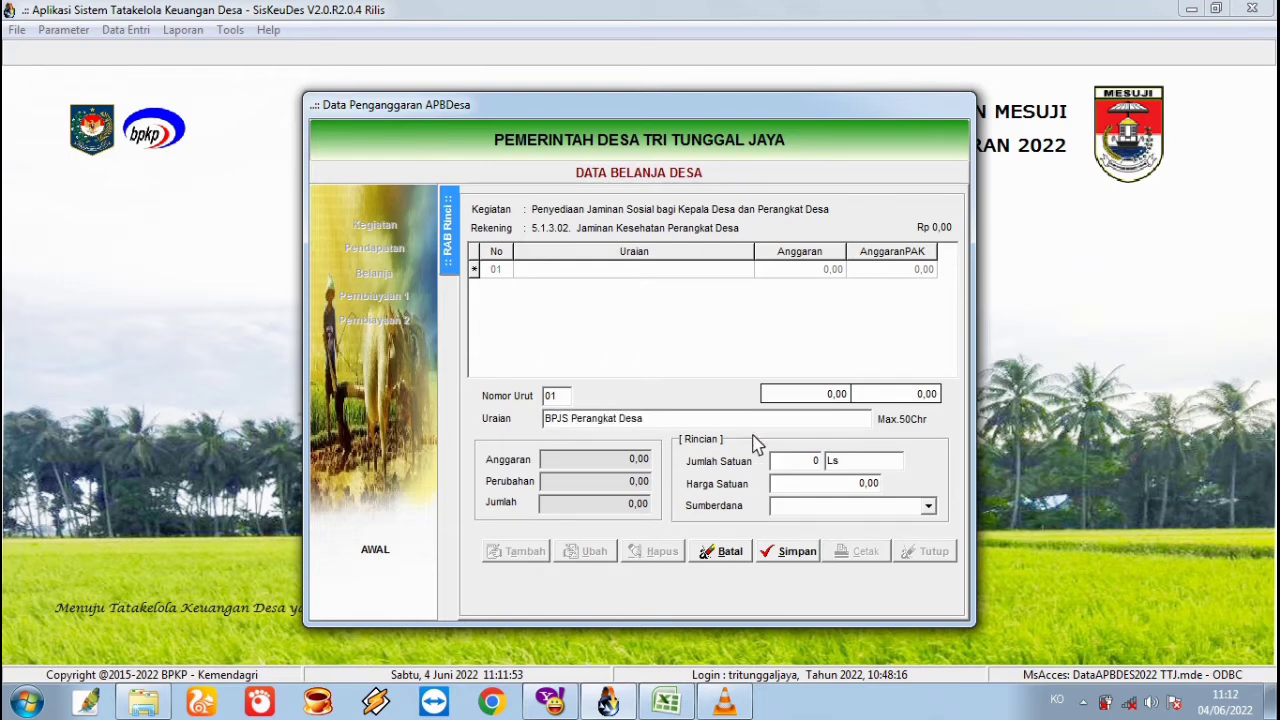
click(786, 465)
key(Tab)
key(Tab)
key(Down)
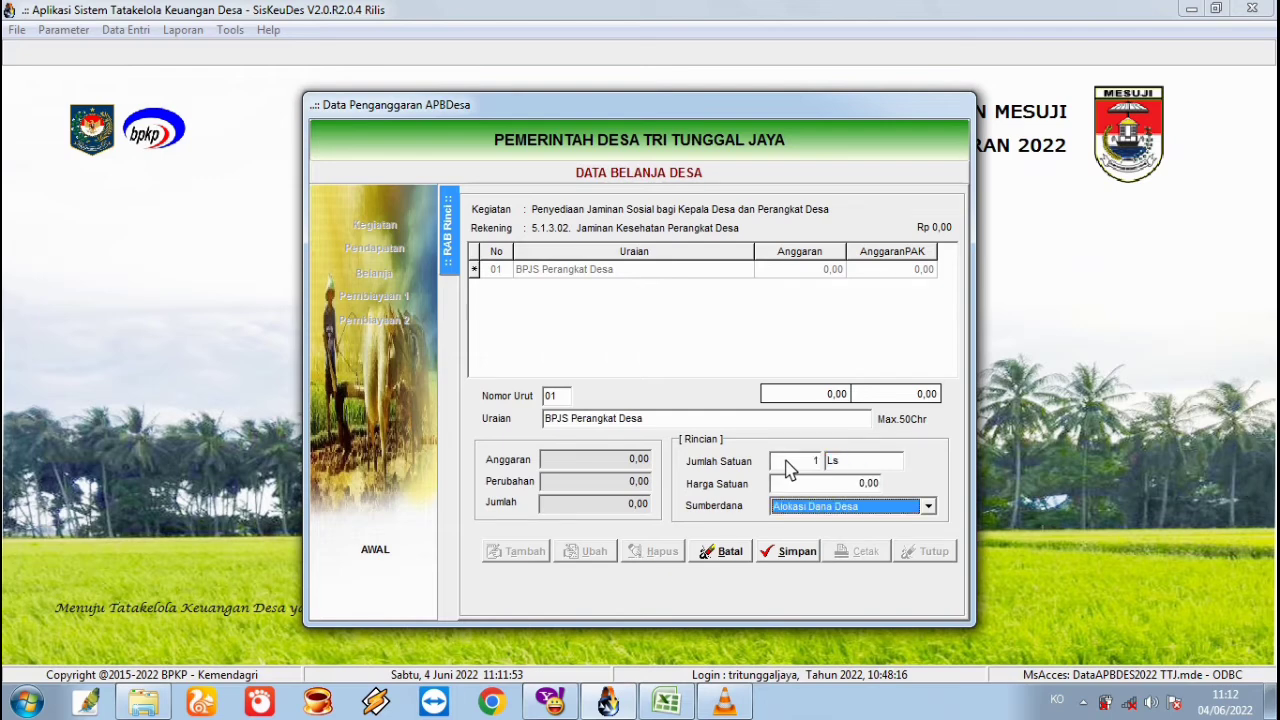
click(808, 552)
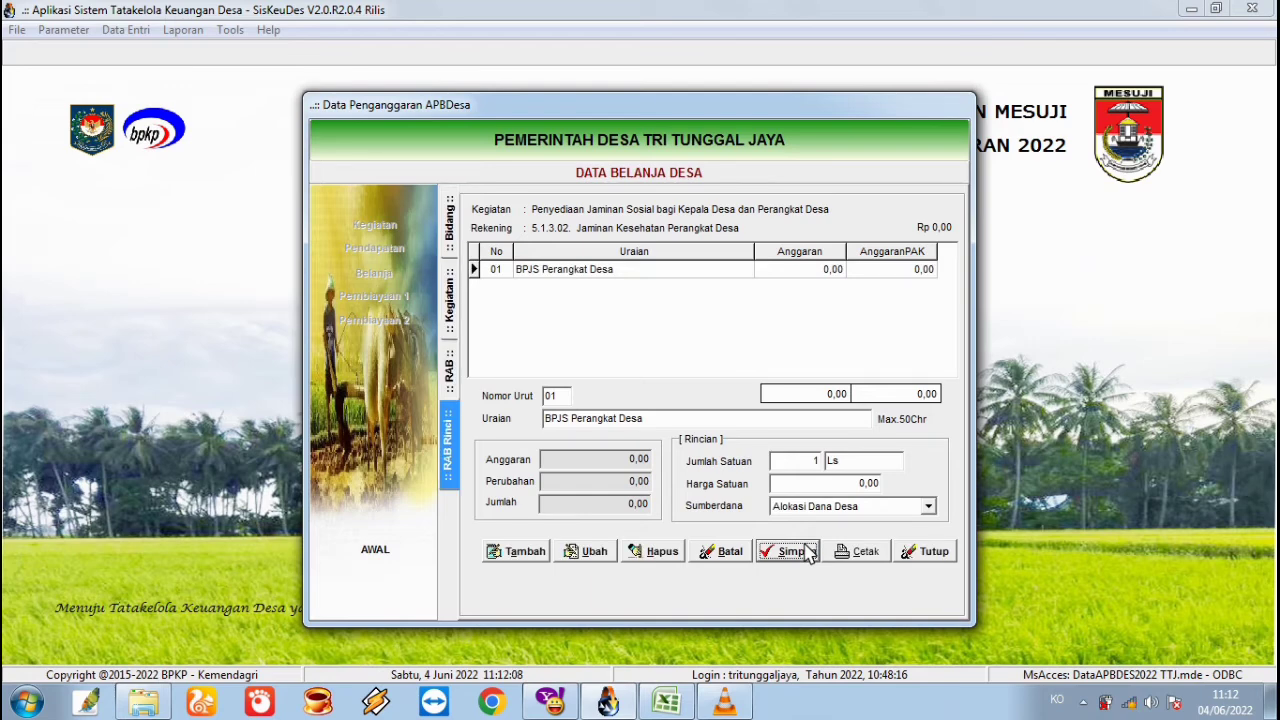
Close the budgeting form and open the existing Jurnal Penyesuaian entry for BPJS contributions in Pembukuan for editing
click(906, 553)
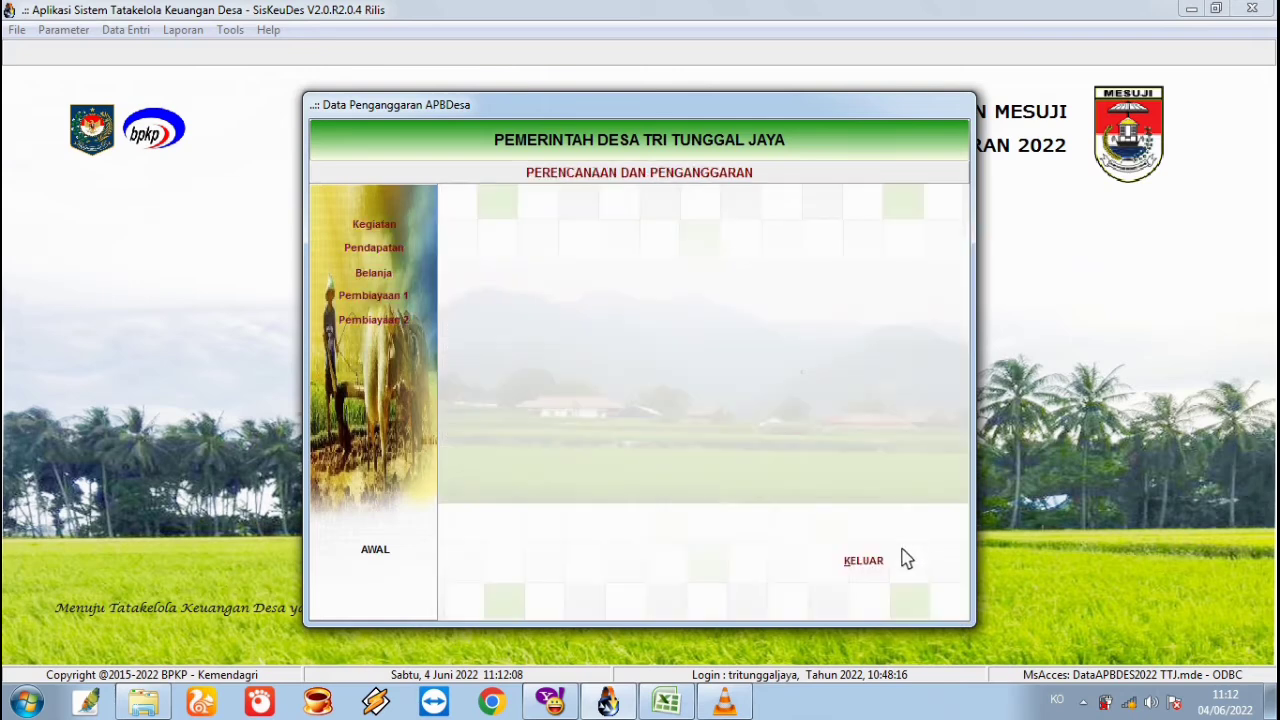
click(870, 565)
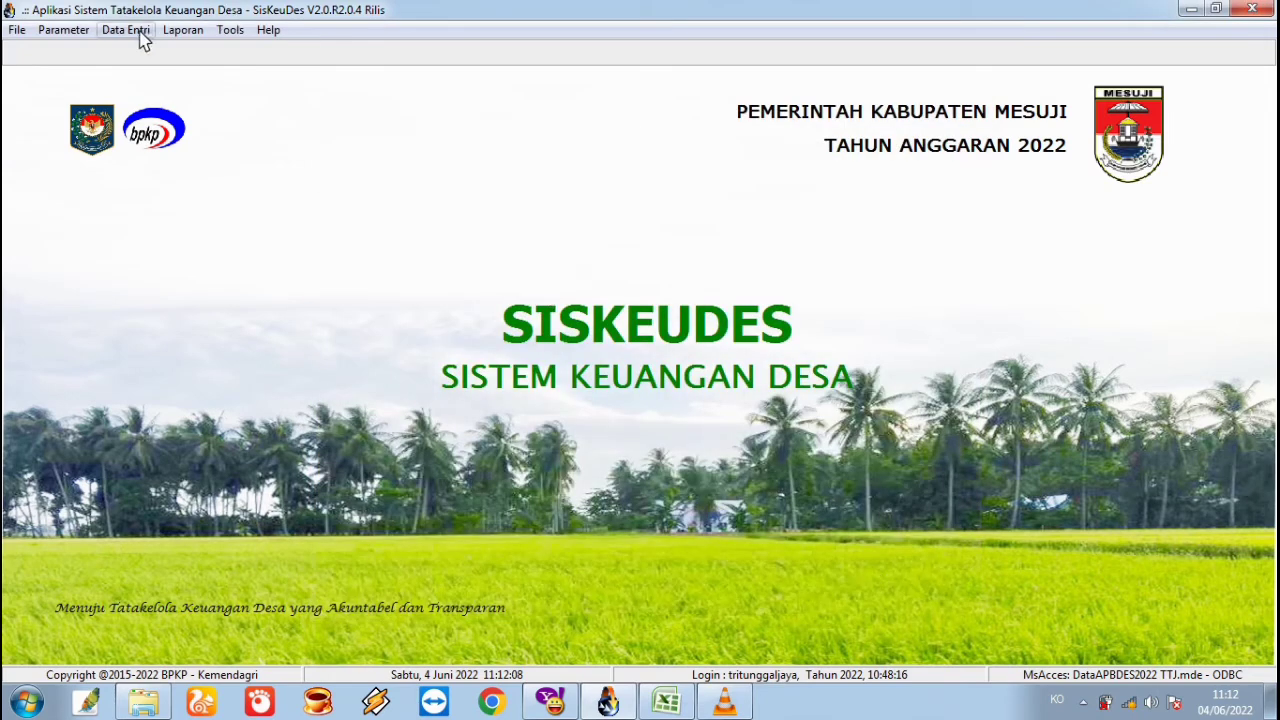
click(143, 38)
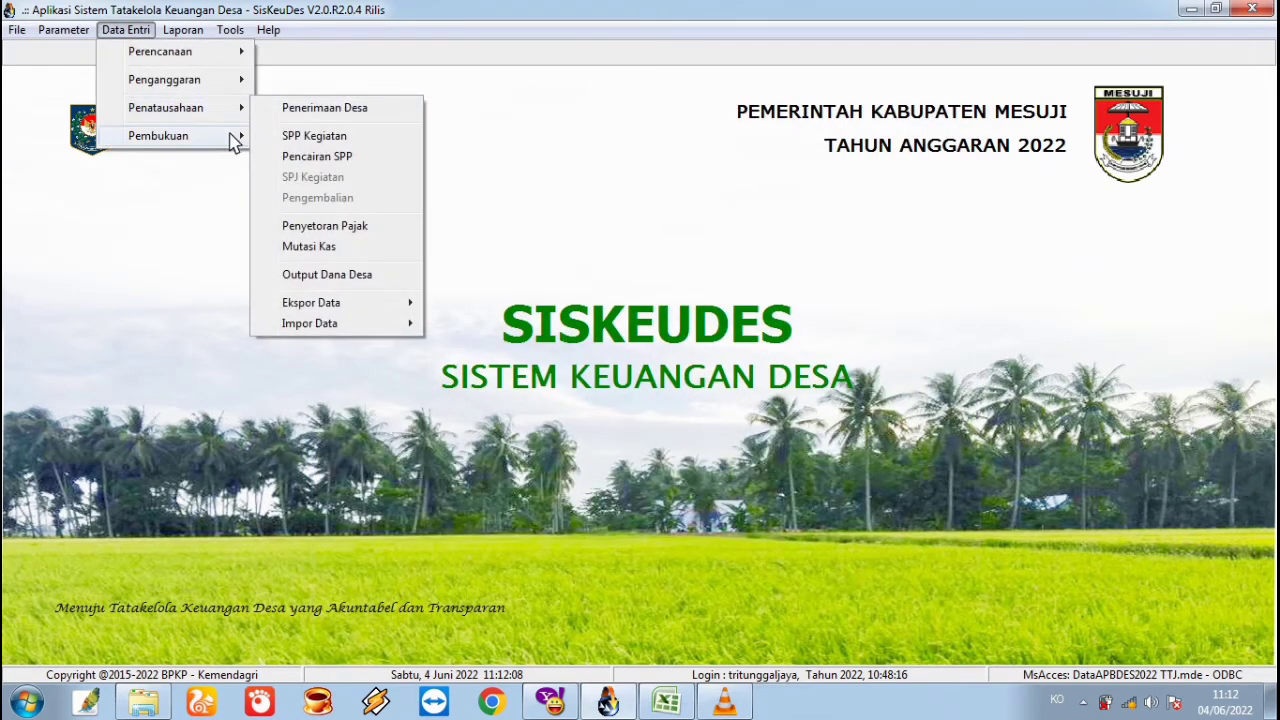
mouse_move(232, 140)
click(280, 157)
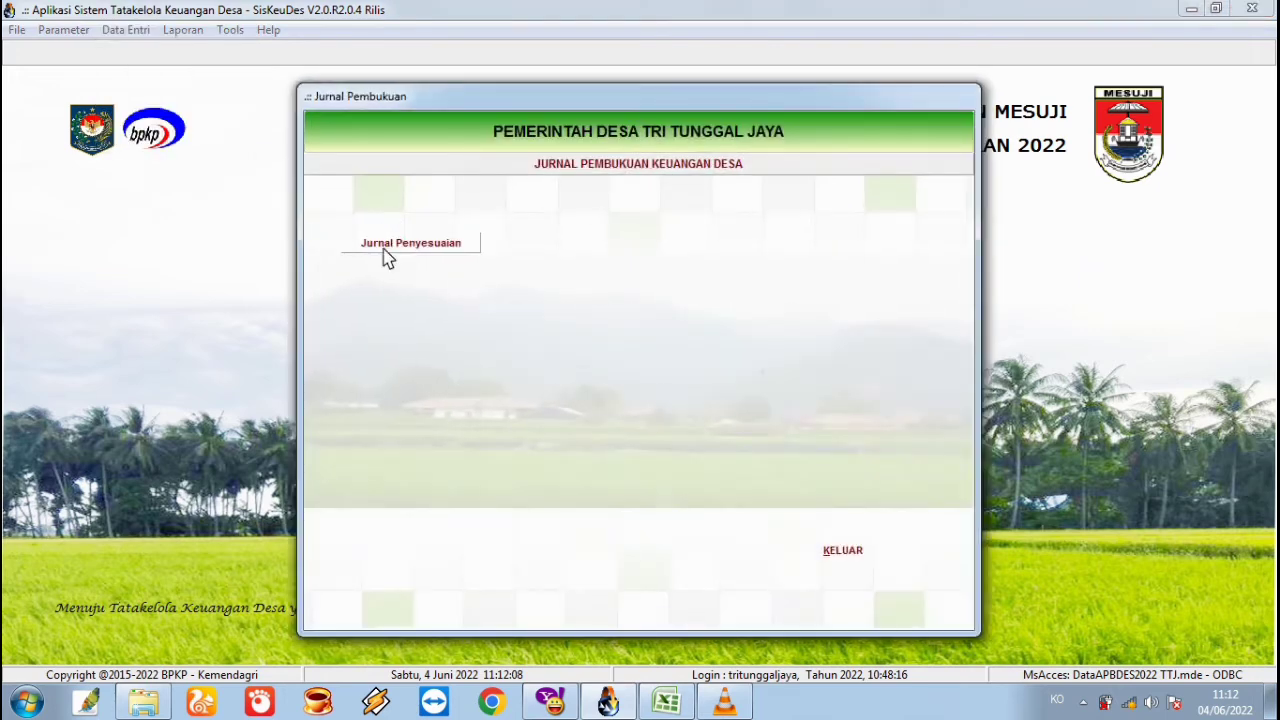
click(385, 250)
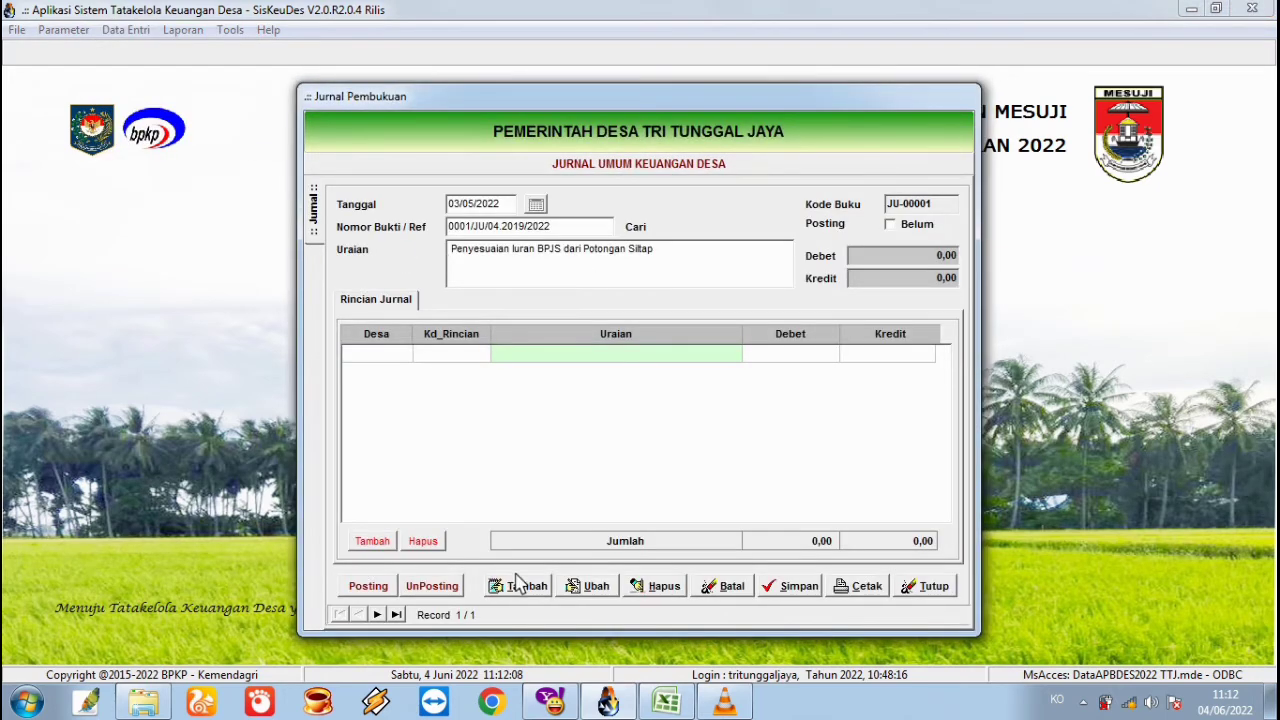
click(580, 587)
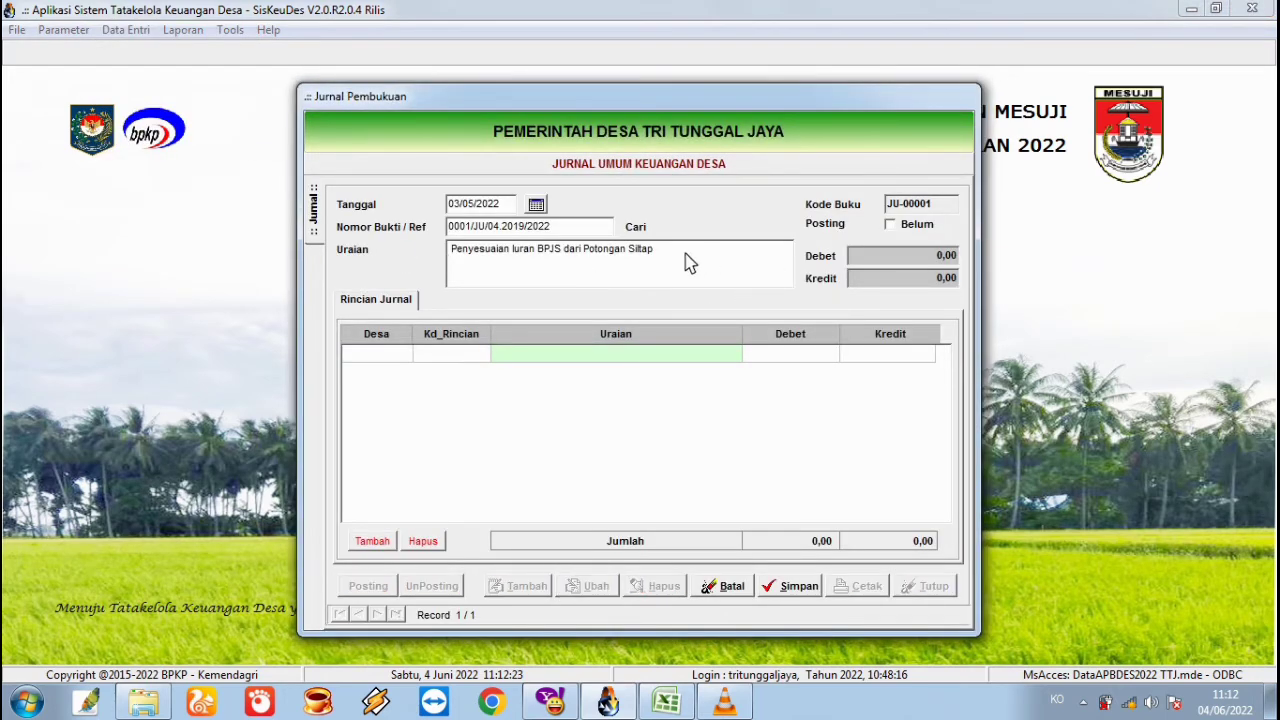
Add the LRA account 5.1.3.01.ADD Jaminan Kesehatan Kepala Desa as a line in the journal details
click(372, 540)
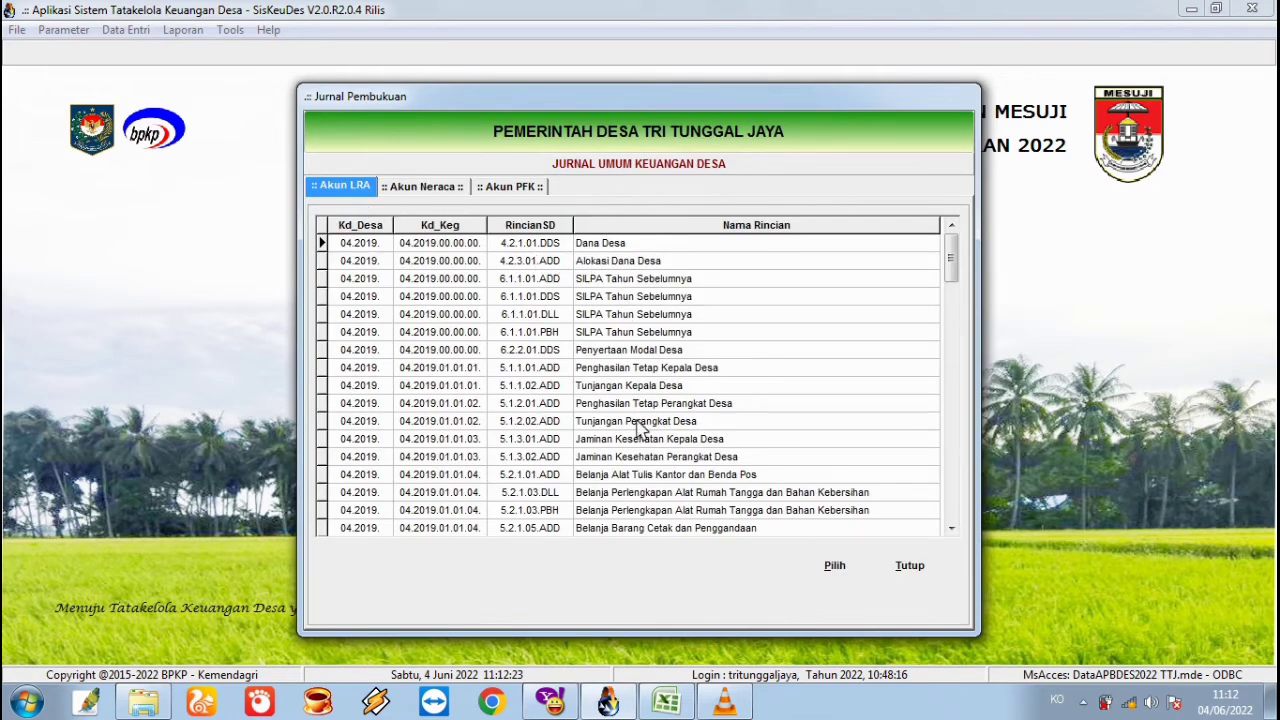
click(731, 444)
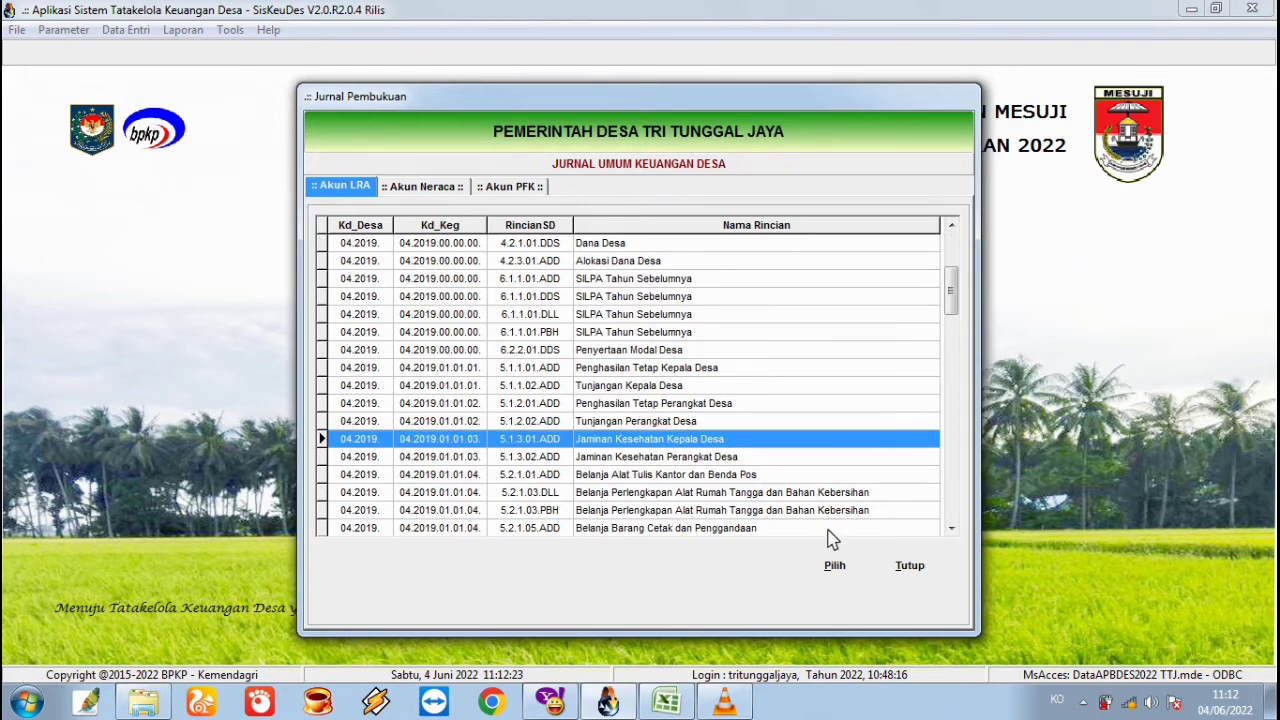
click(831, 564)
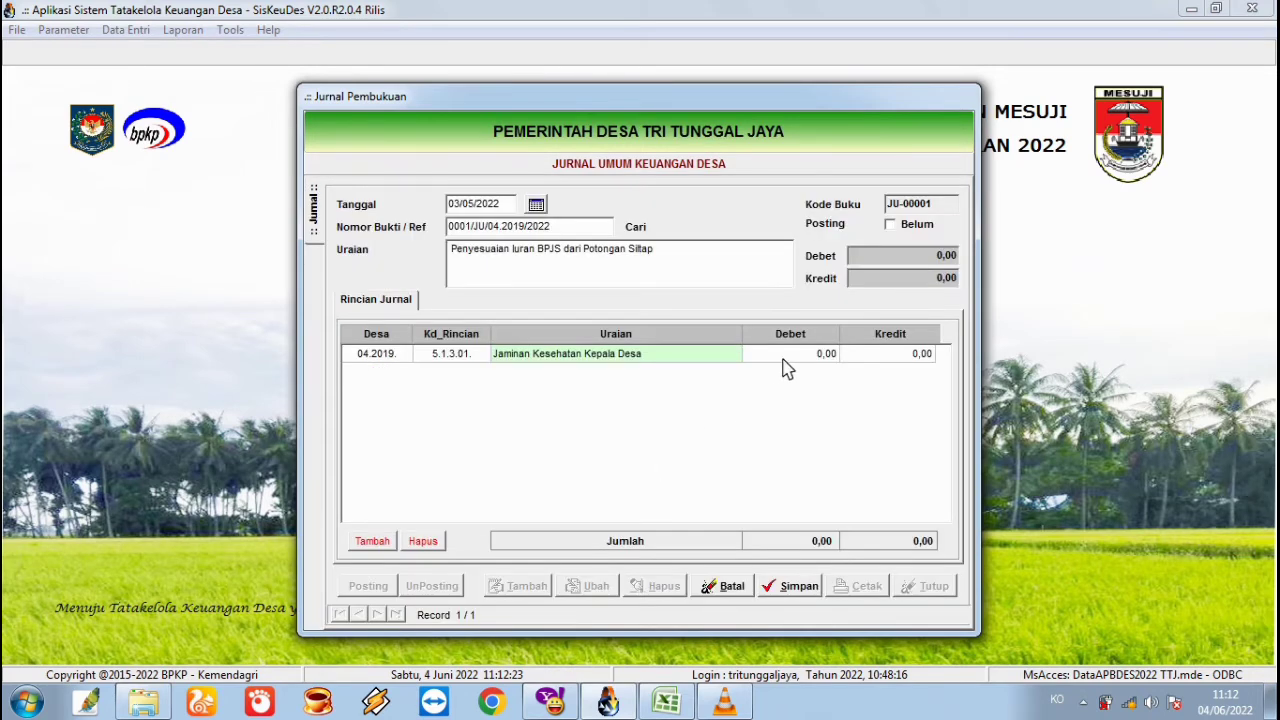
Copy the Siltap Kades deduction of 52.000 from cell O14 in Excel into the Debet of the Jaminan Kesehatan Kepala Desa line
click(786, 356)
key(alt+Tab)
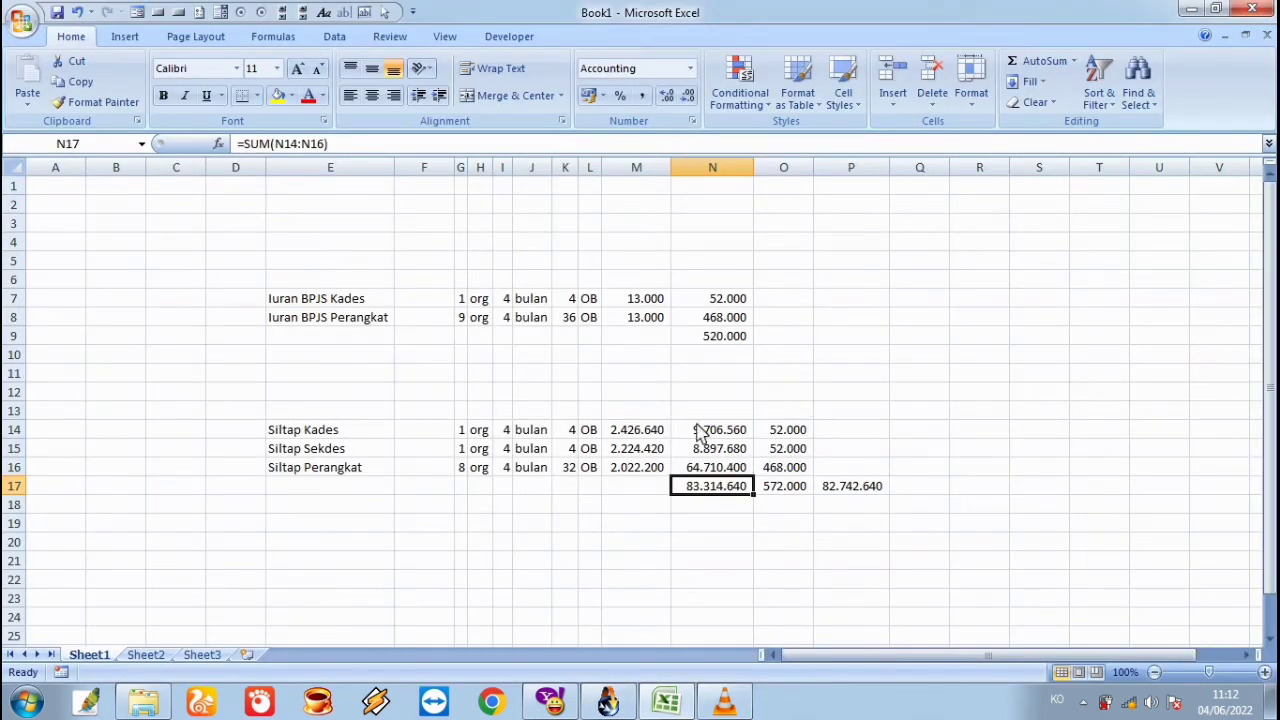
click(791, 434)
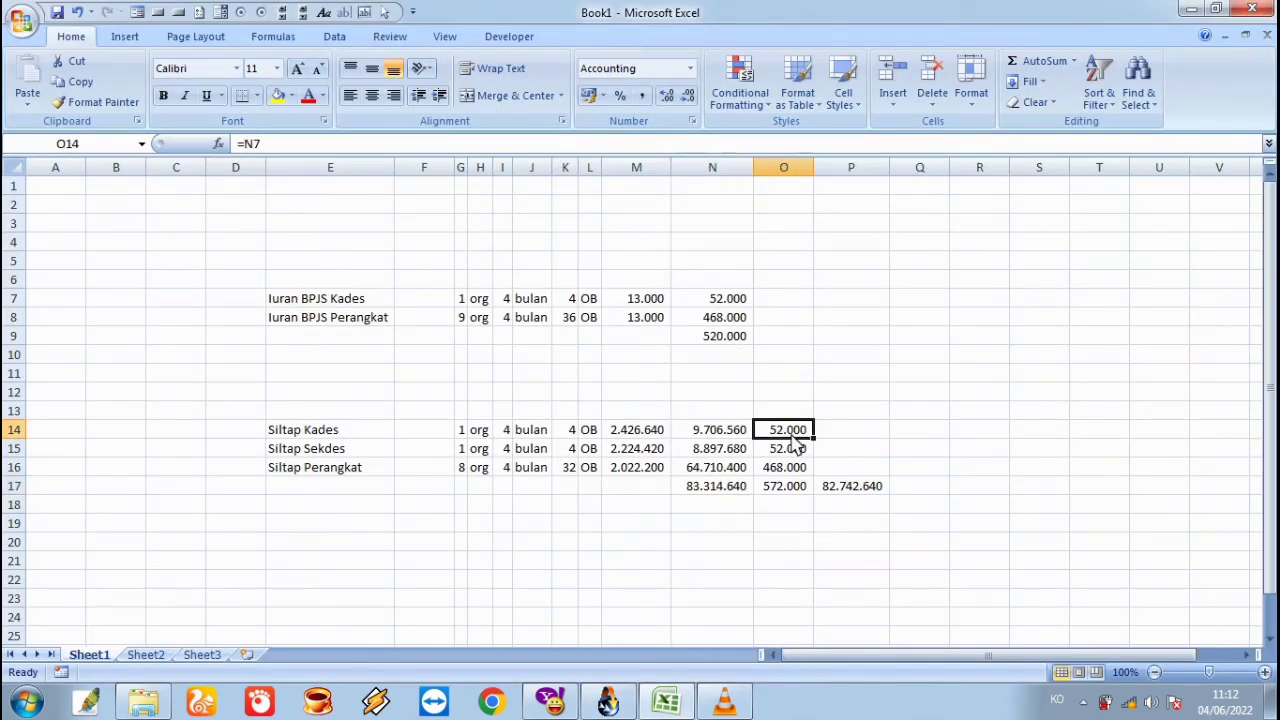
key(ctrl+c)
key(alt+Tab)
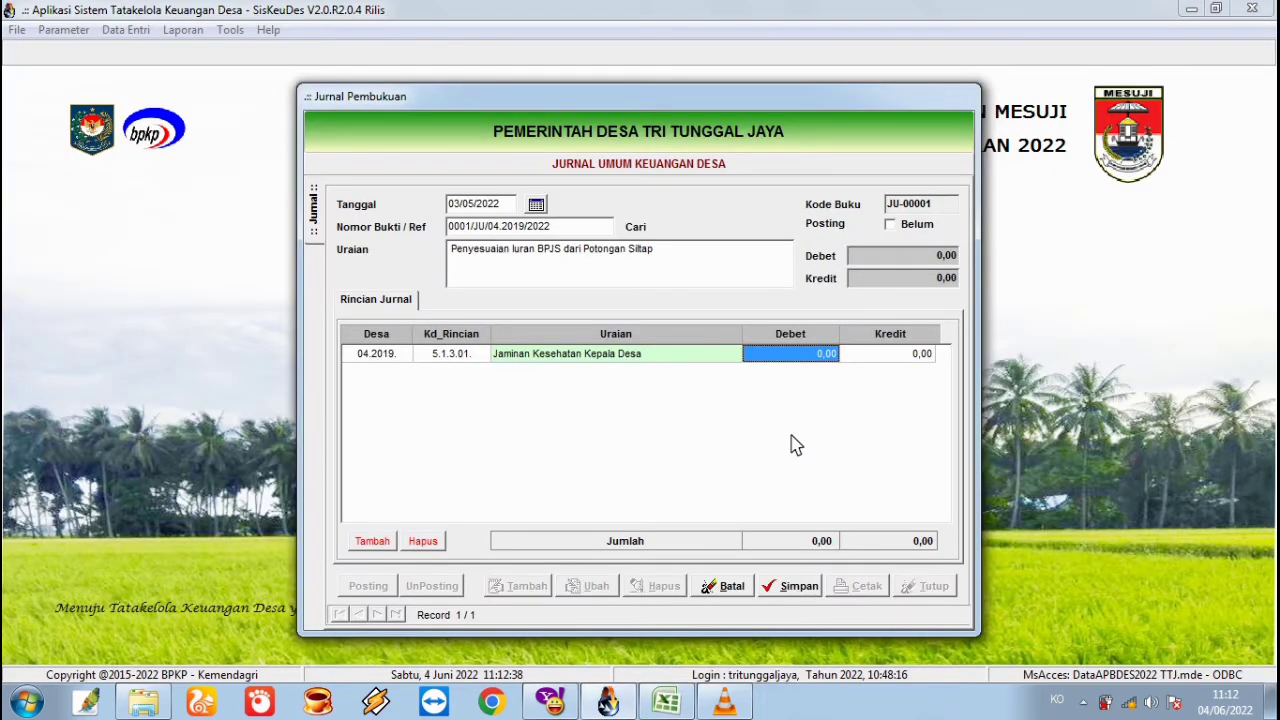
key(Delete)
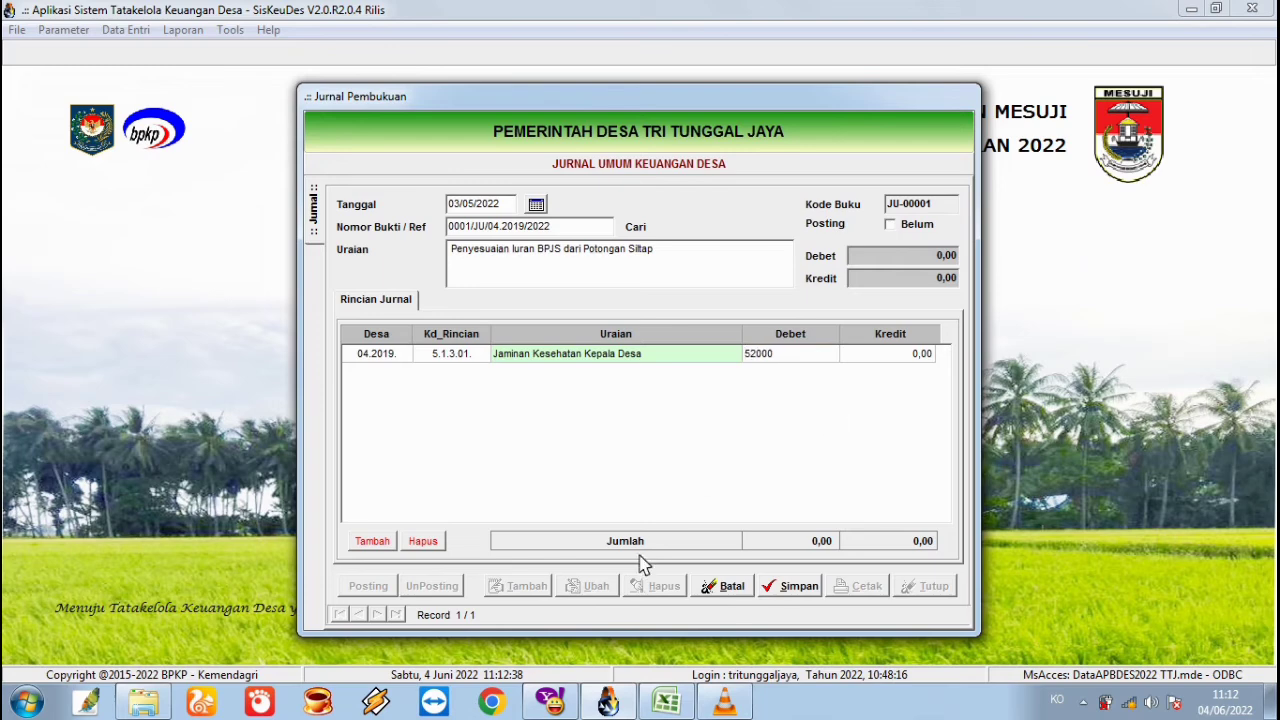
click(374, 545)
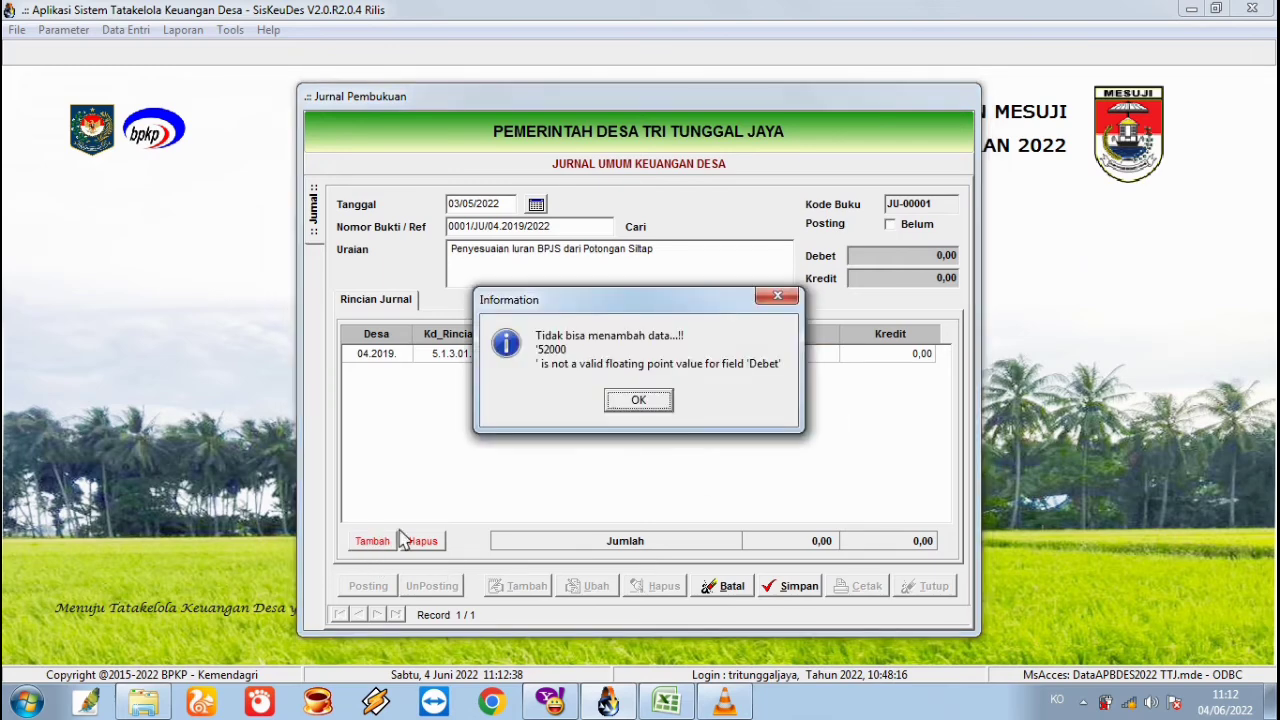
click(638, 401)
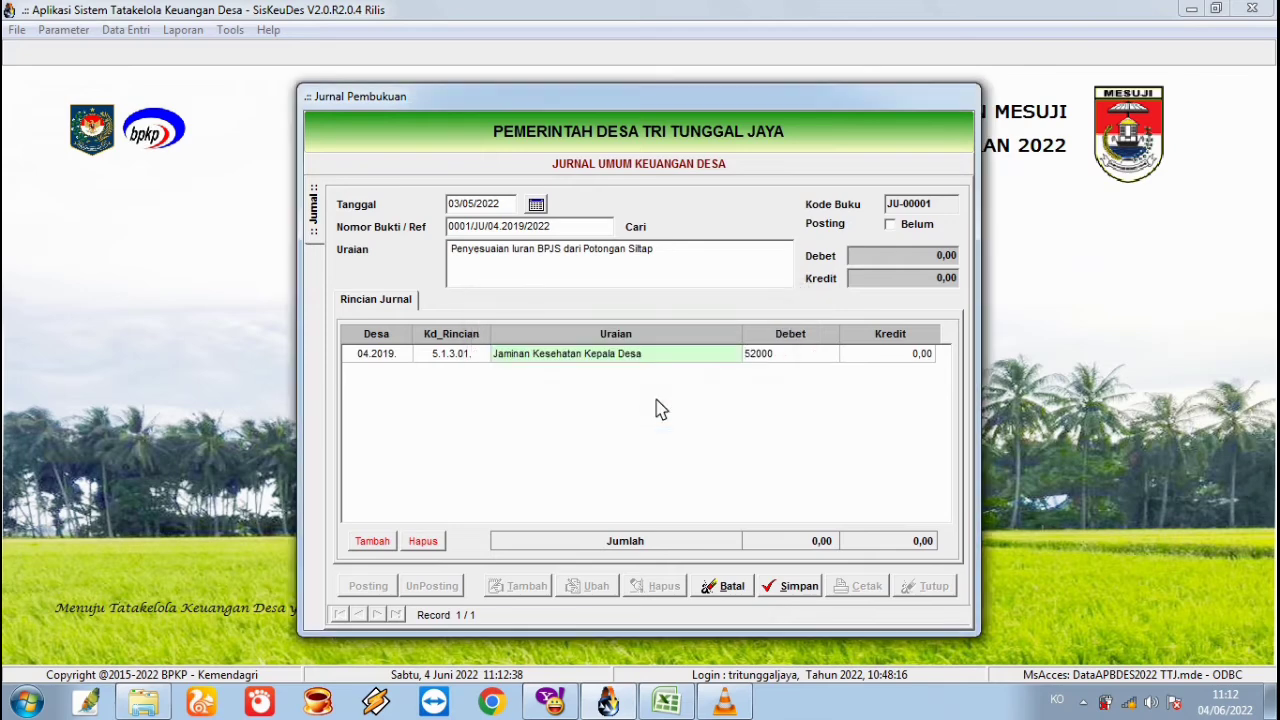
Correct the Debet of the Jaminan Kesehatan Kepala Desa line to a plain 52000
key(Left)
key(shift+Home)
key(Home)
key(shift+End)
key(Delete)
Add the LRA account 5.1.3.02.ADD Jaminan Kesehatan Perangkat Desa as the second journal line
click(378, 541)
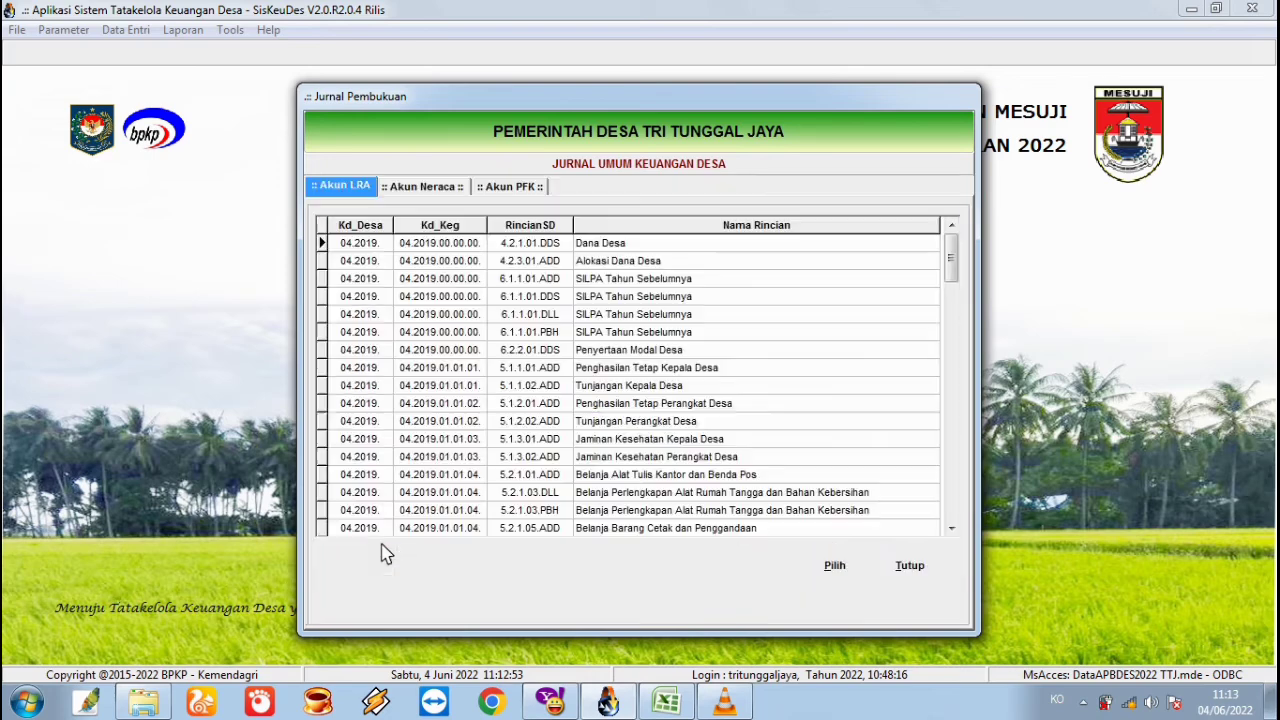
click(698, 460)
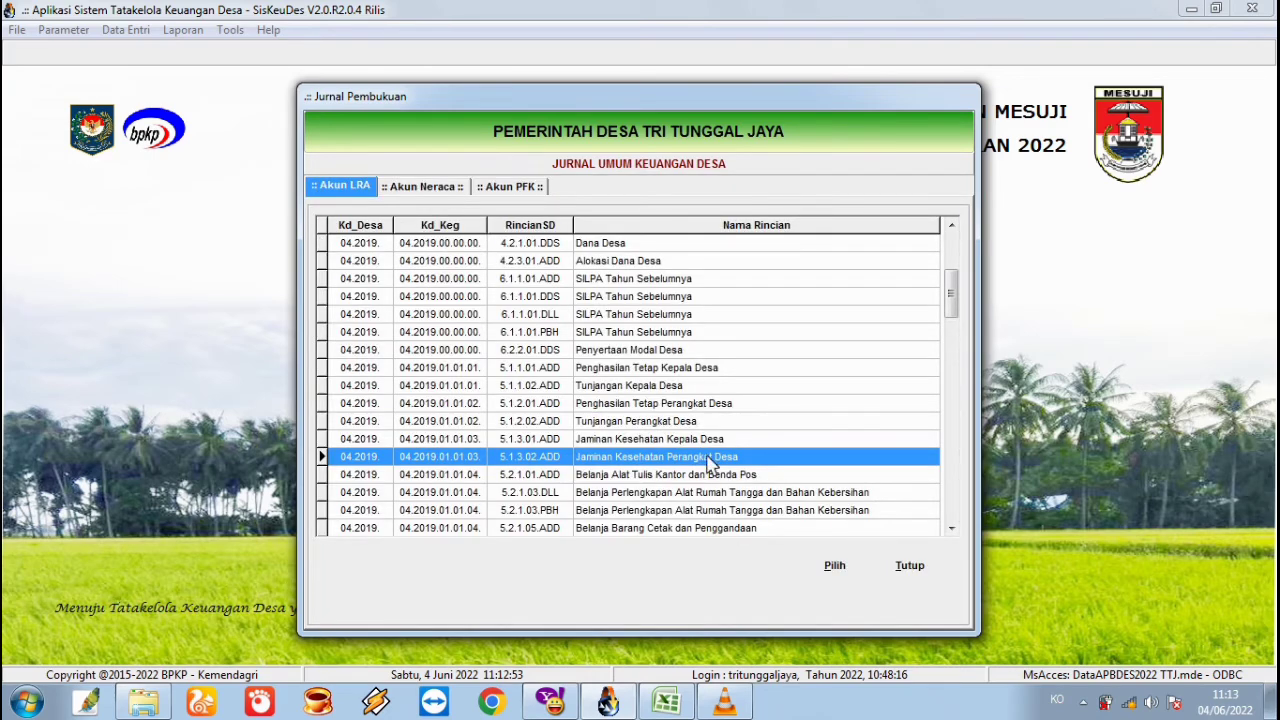
click(835, 566)
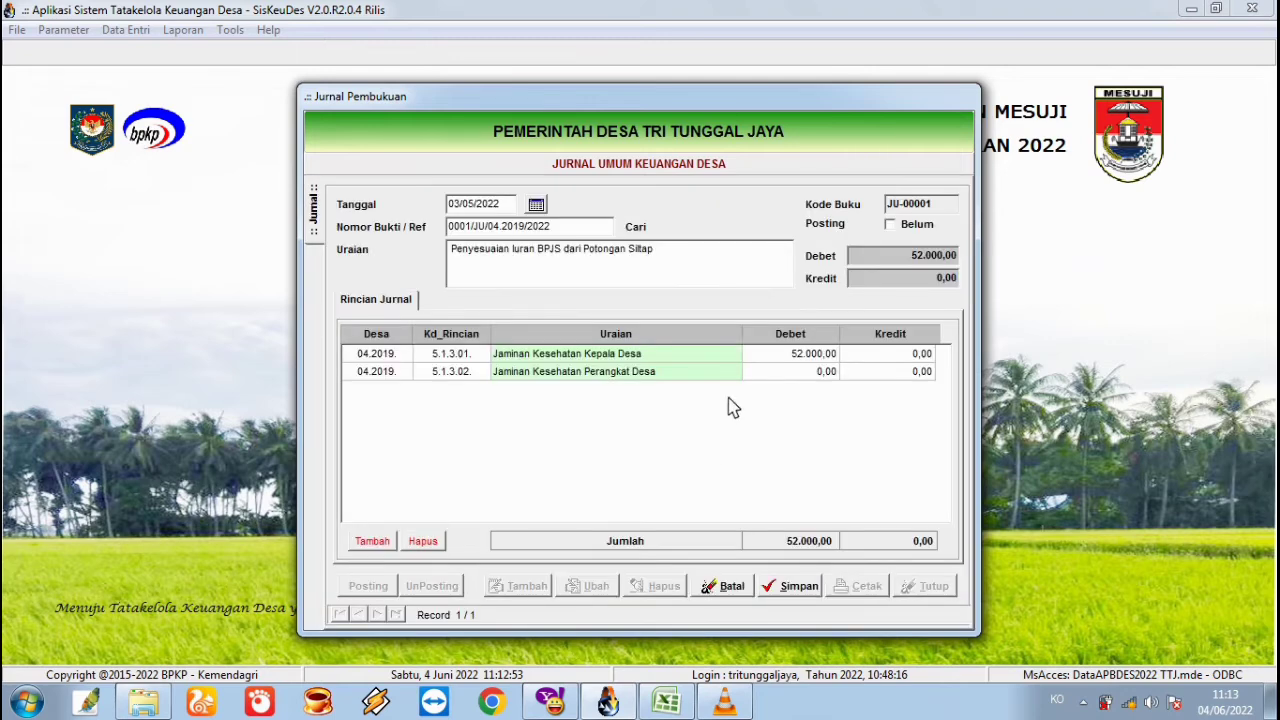
Sum O15:O16 in cell P15 in Excel and enter 520000 as the Debet of the Jaminan Kesehatan Perangkat Desa line in SISKEUDES
click(788, 371)
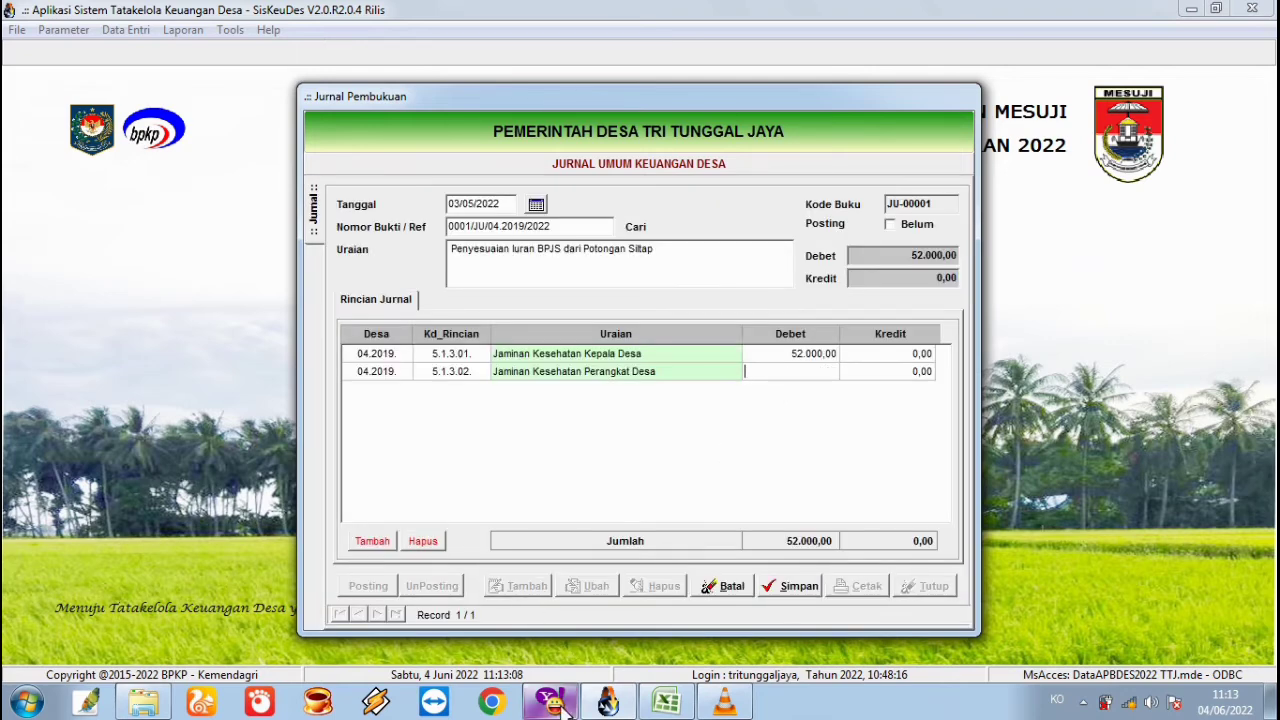
click(666, 702)
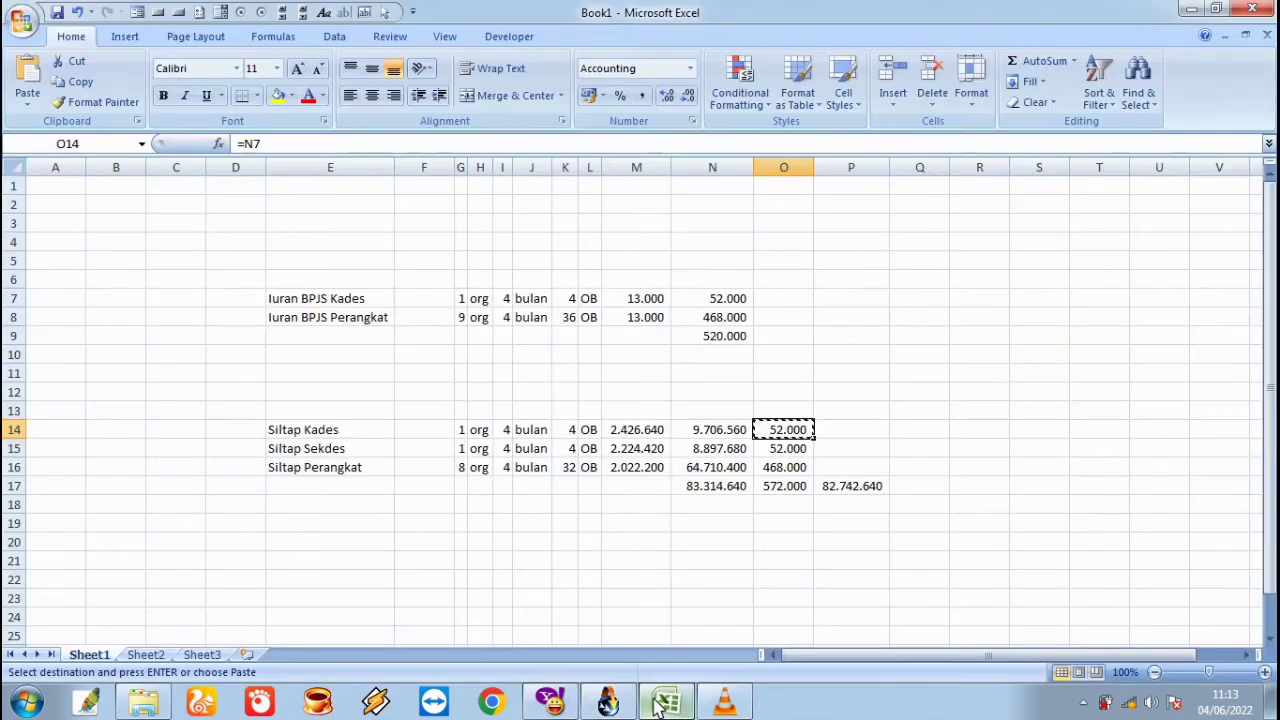
click(787, 470)
key(Up)
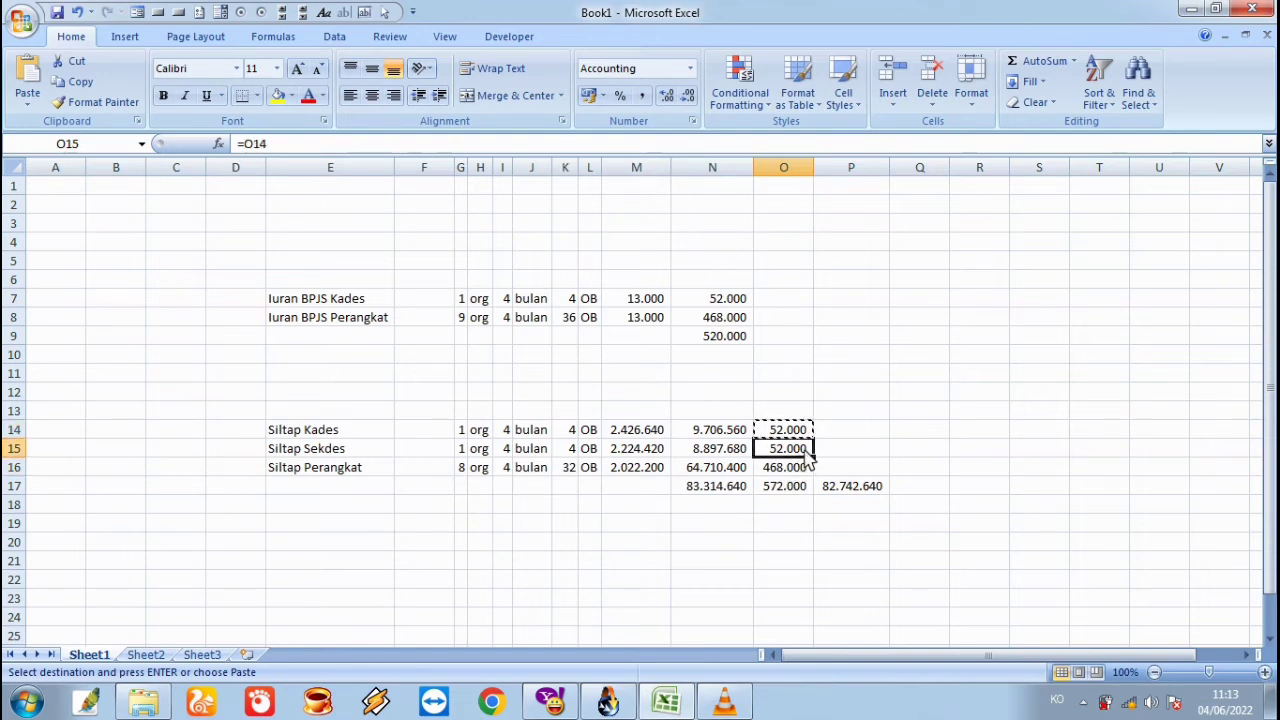
key(Right)
text(=sum()
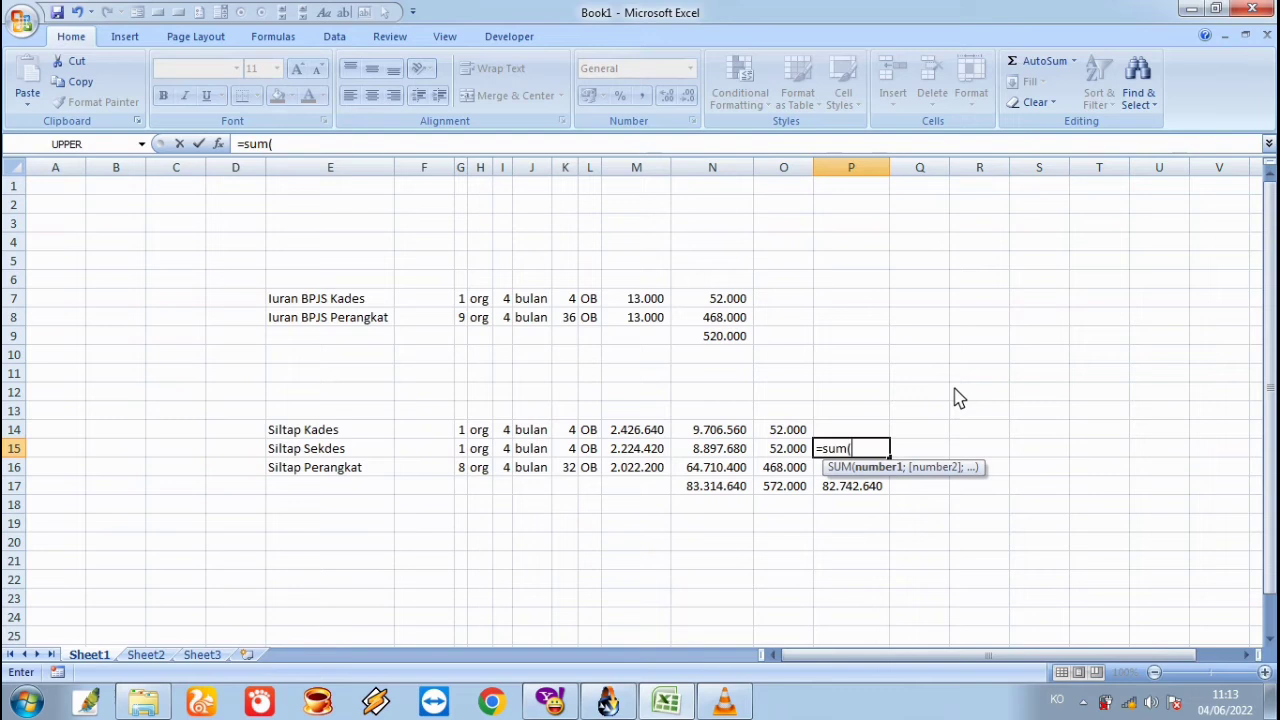
key(Left)
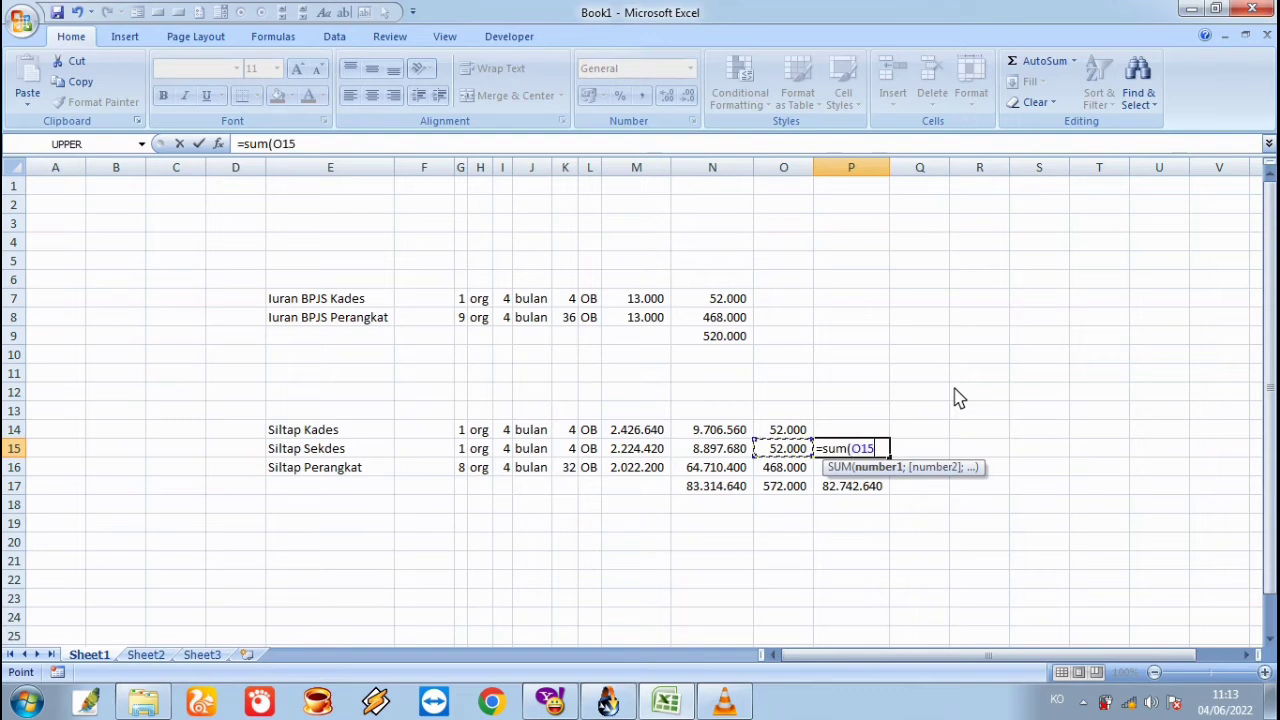
key(shift+Down)
text())
key(Return)
key(Up)
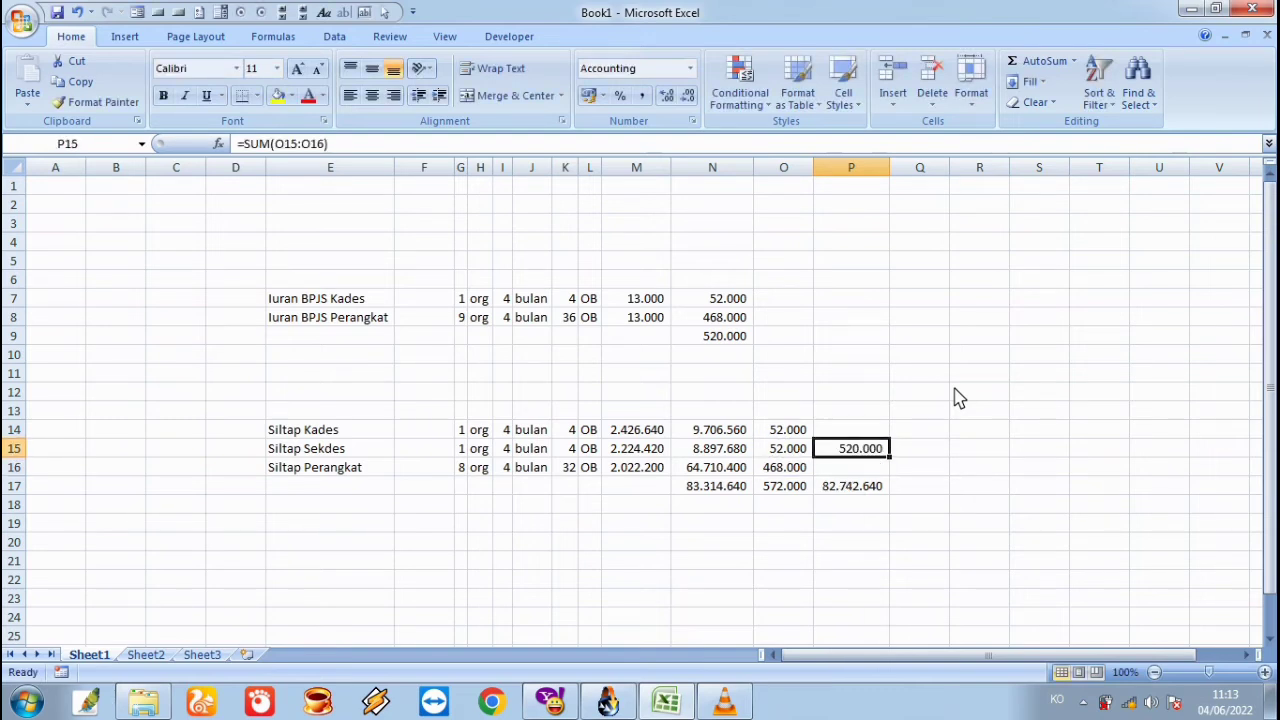
key(alt+Tab)
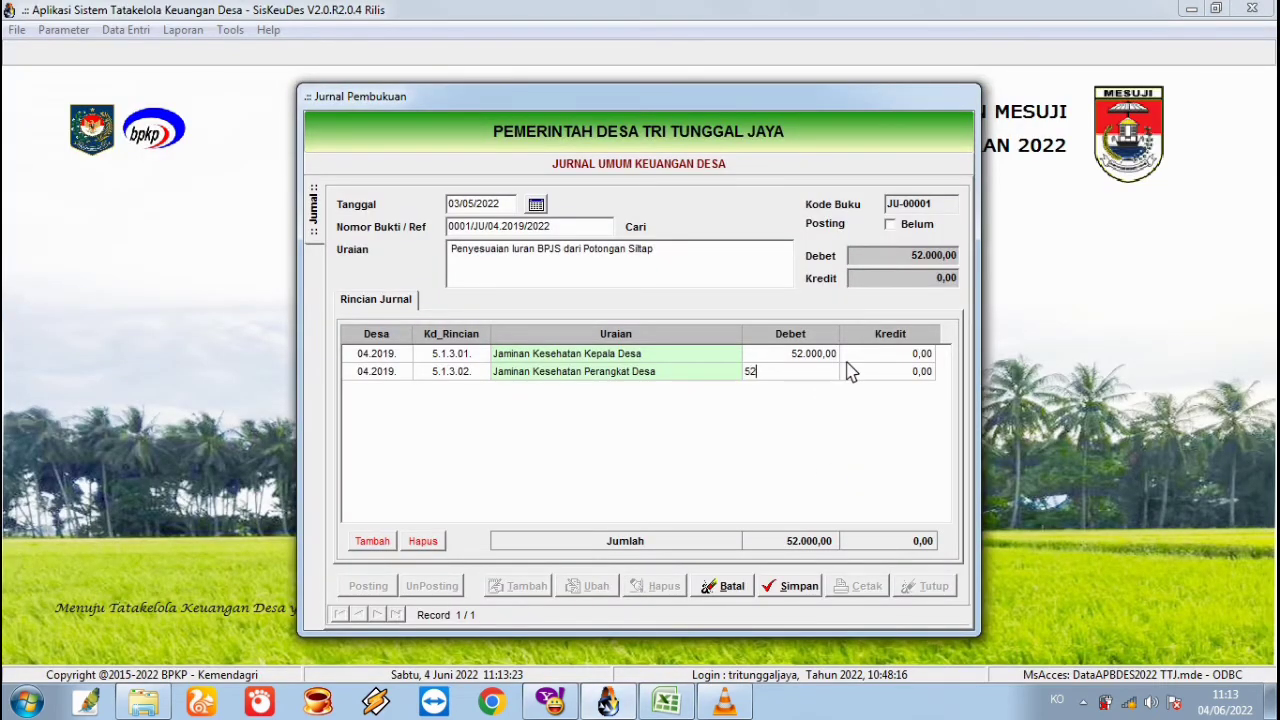
Add the LRA account 4.2.3.01.ADD Alokasi Dana Desa as a journal line with a Kredit of 572.000
click(386, 543)
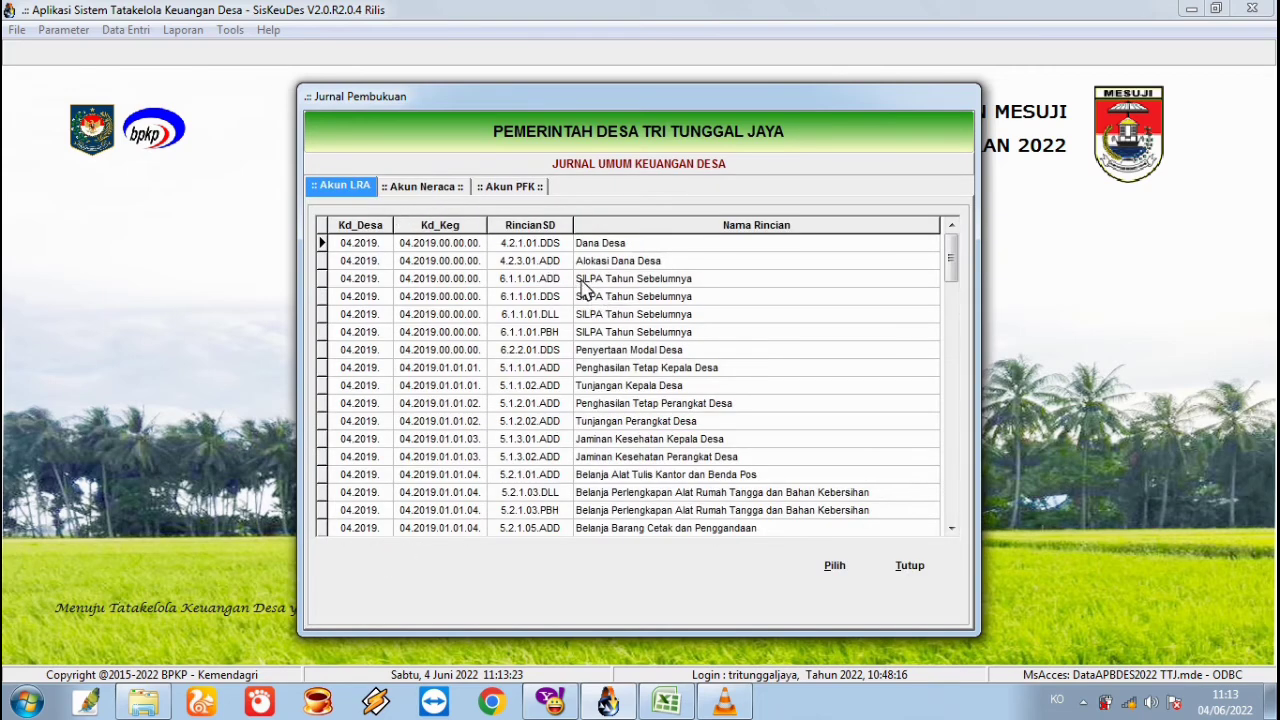
click(590, 280)
click(610, 262)
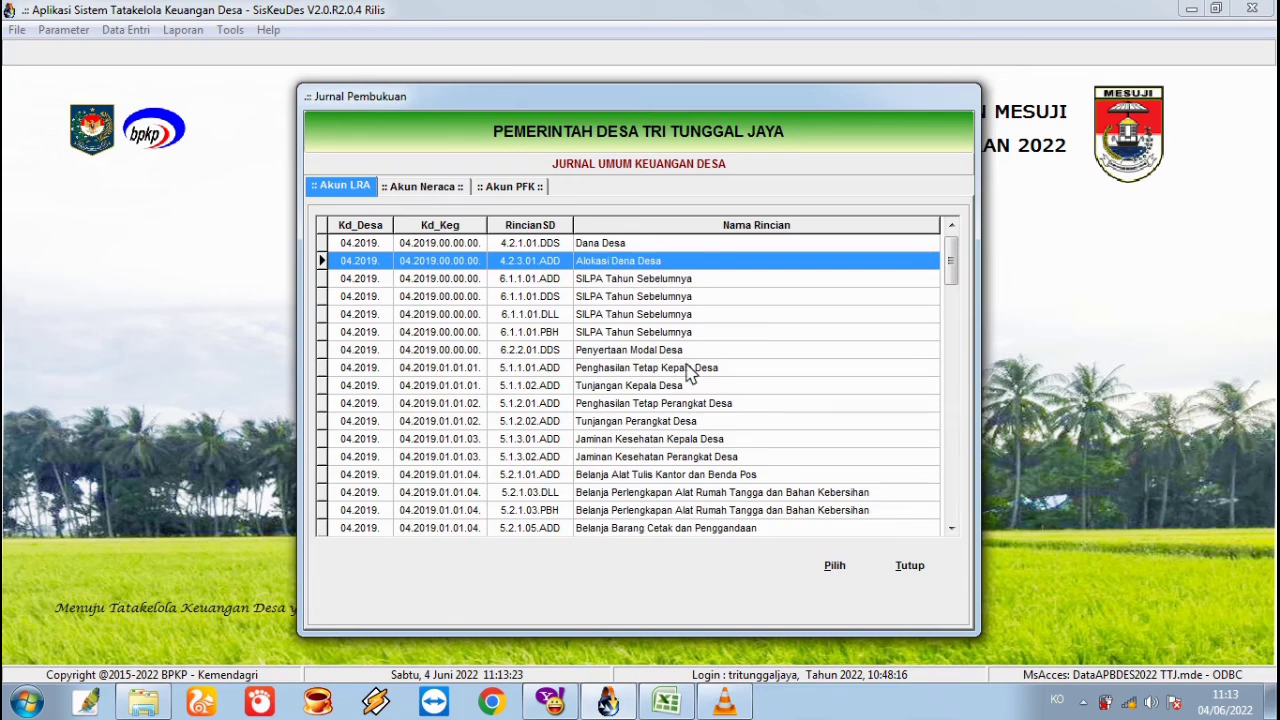
click(834, 566)
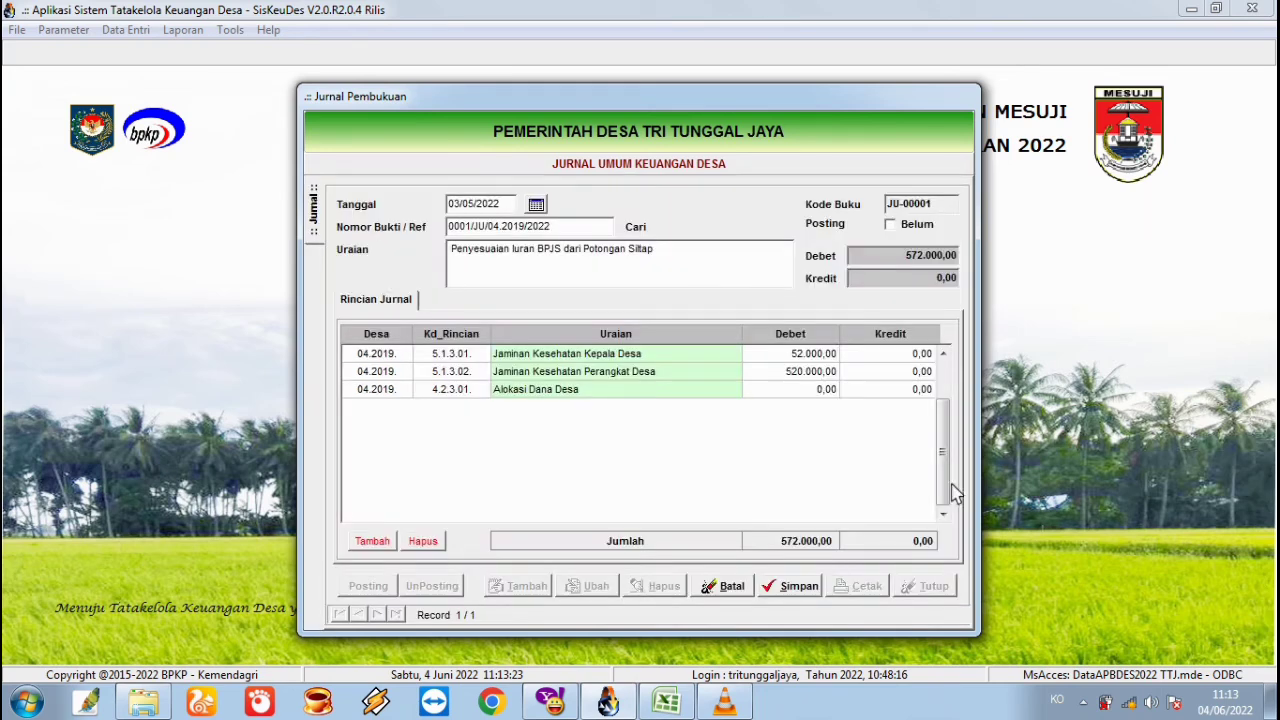
click(901, 392)
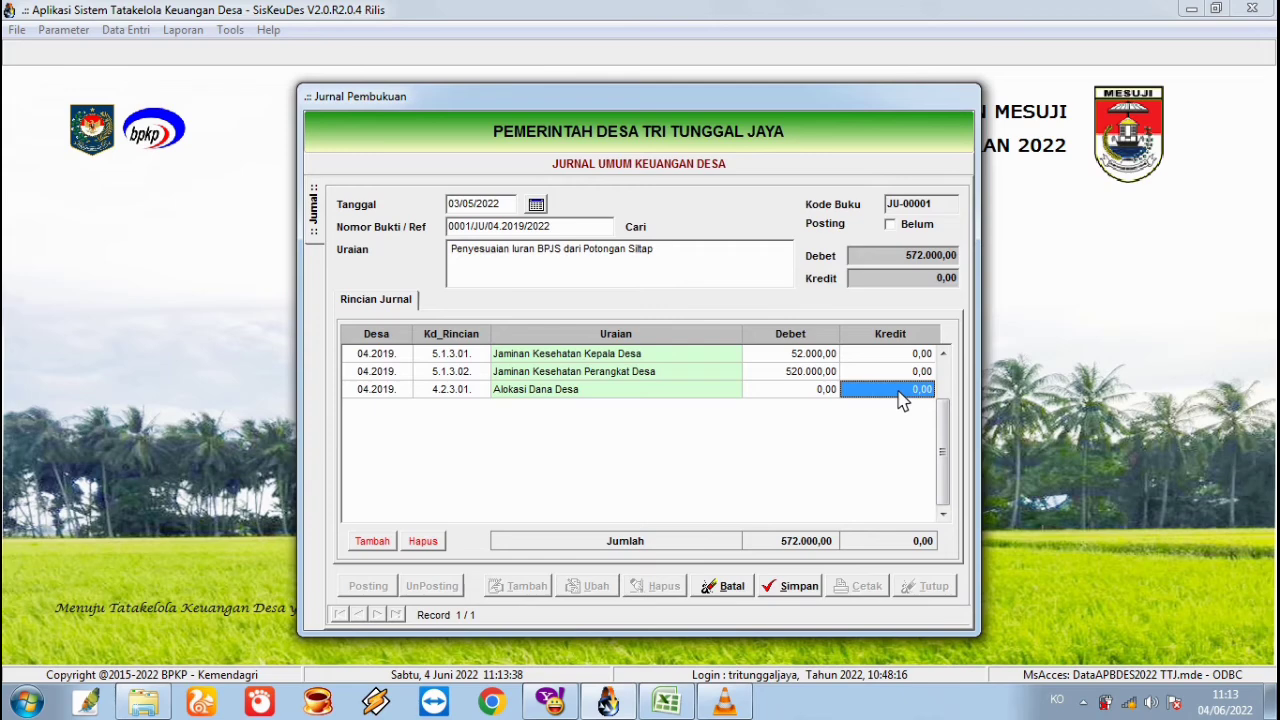
key(alt+Tab)
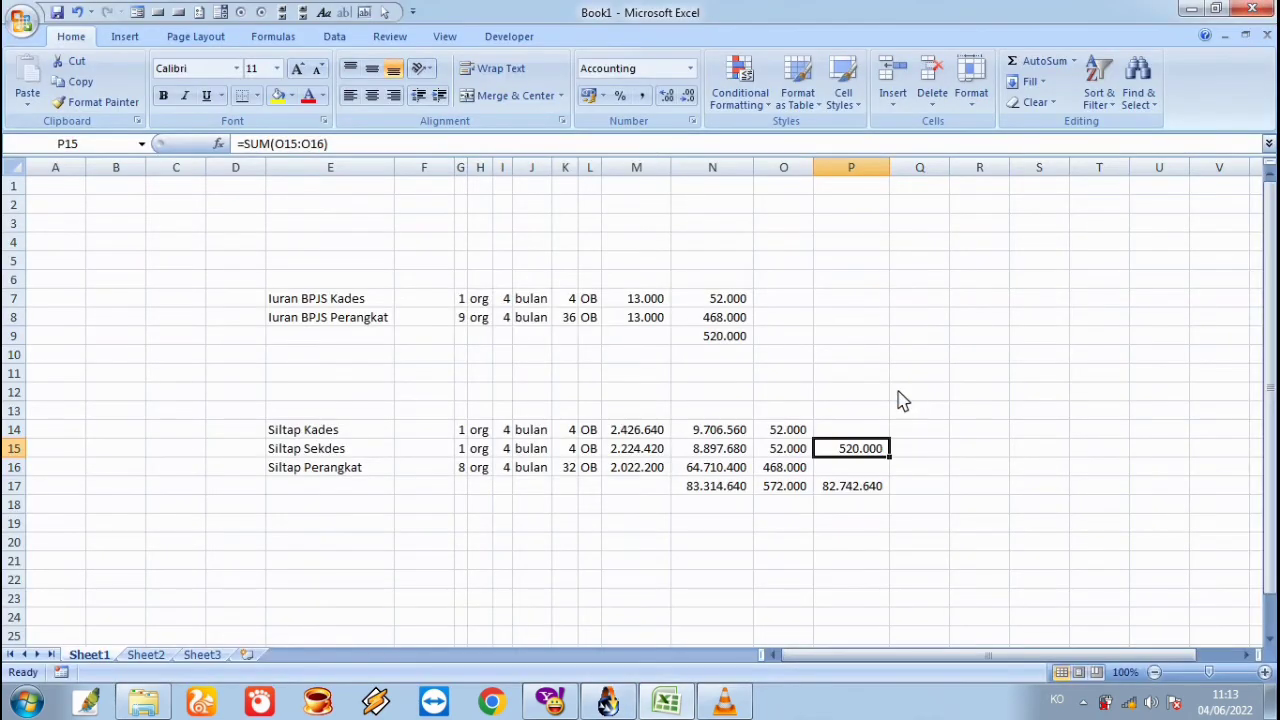
key(alt+Tab)
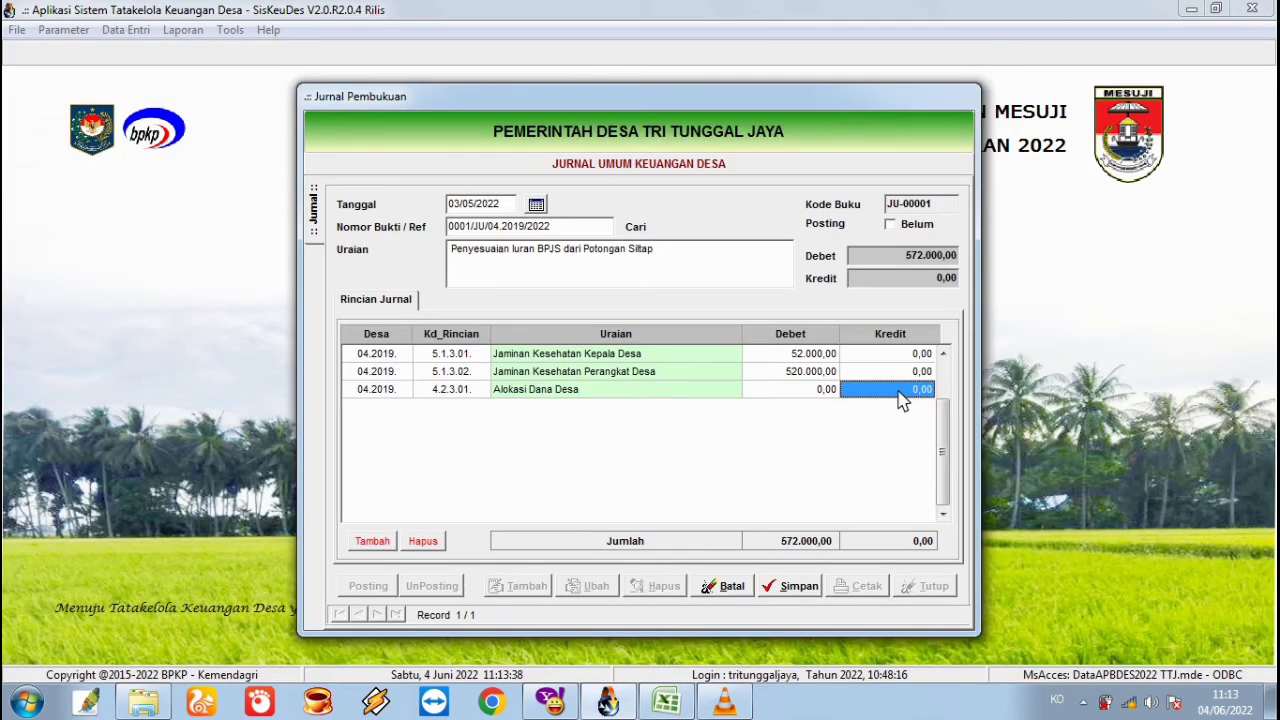
text(572.000)
key(Return)
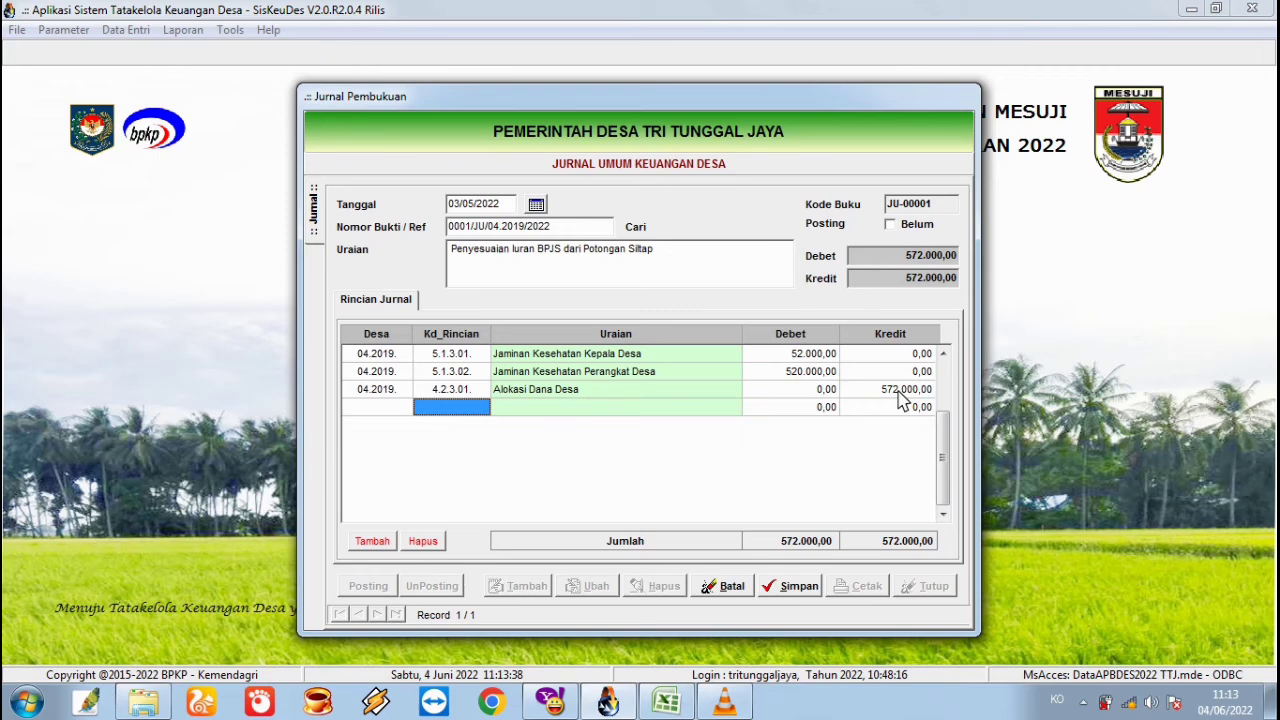
Save the adjustment journal and post it, confirming the posting
click(787, 588)
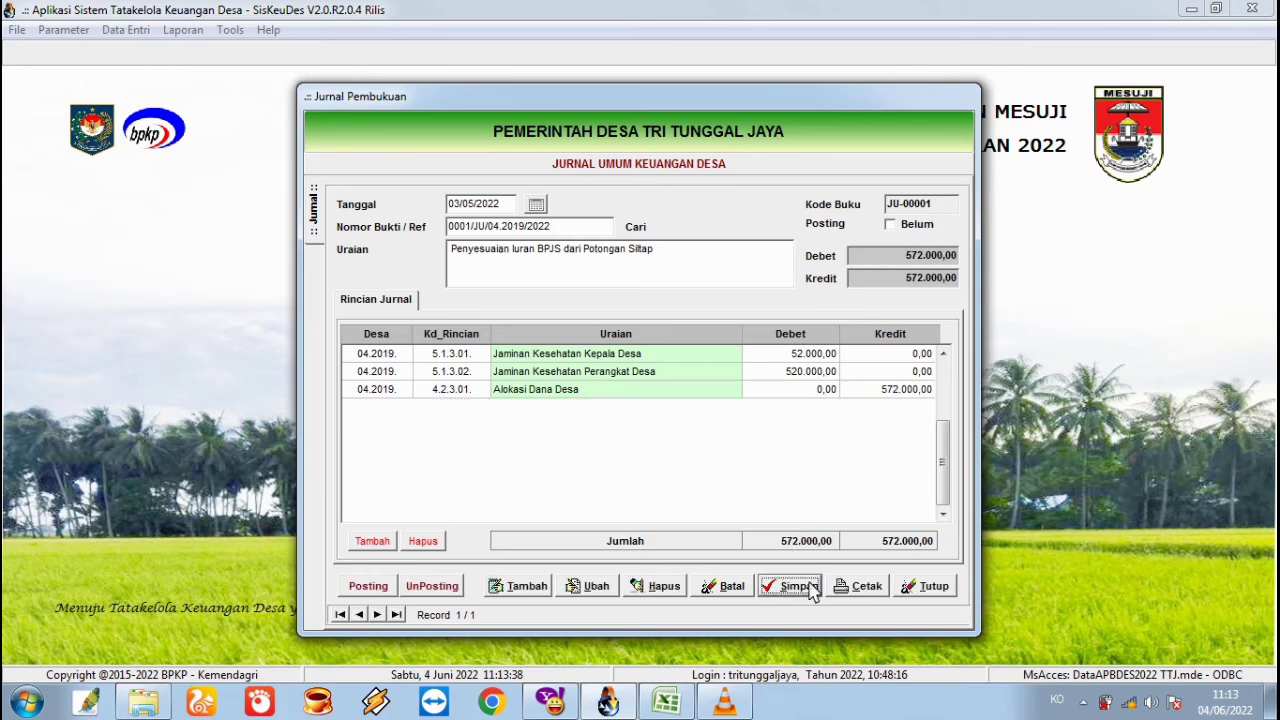
click(368, 588)
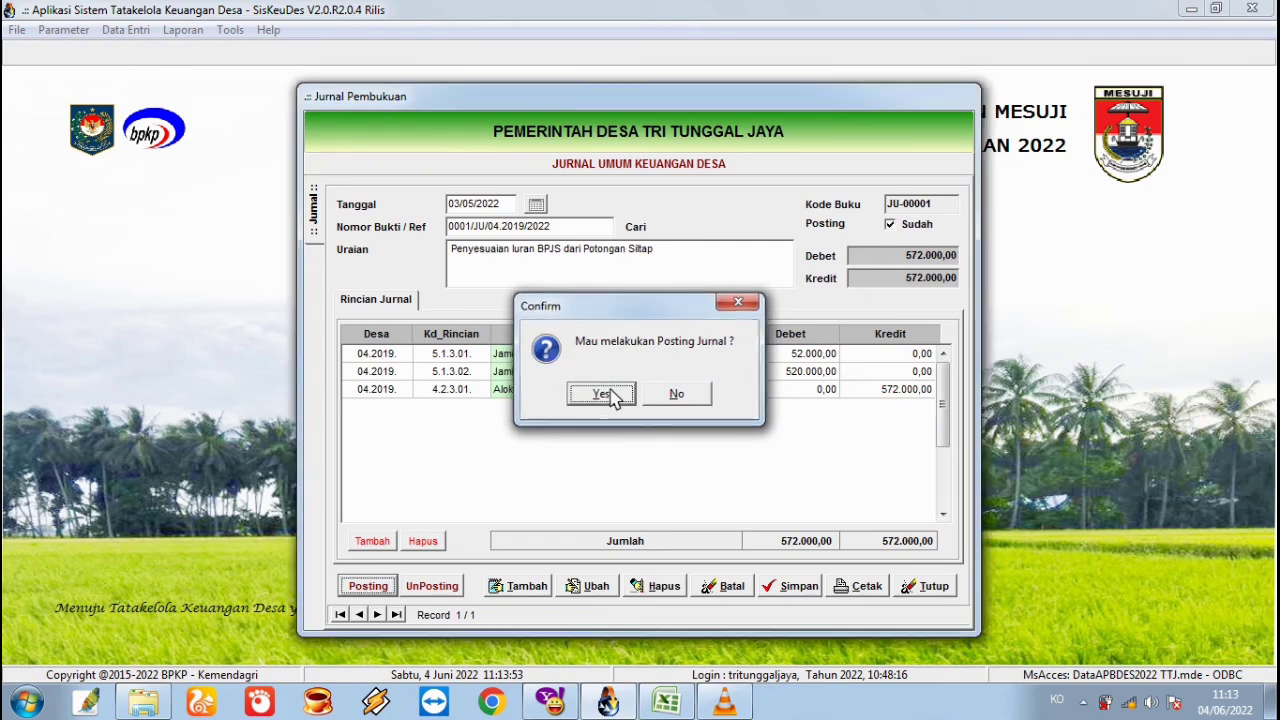
click(601, 394)
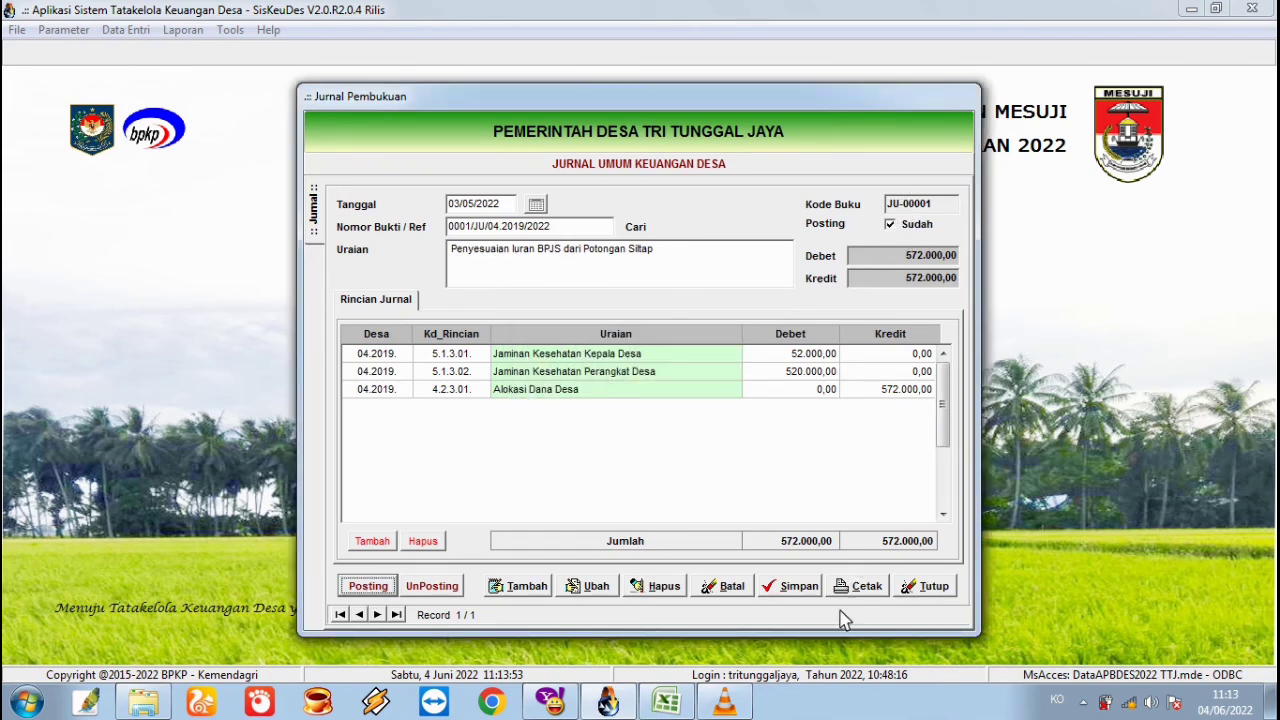
Close the journal and preview the accountability report Laporan Realisasi APBDesa for Pemerintah Desa Tri Tunggal Jaya, Kecamatan Way Serdang
click(900, 592)
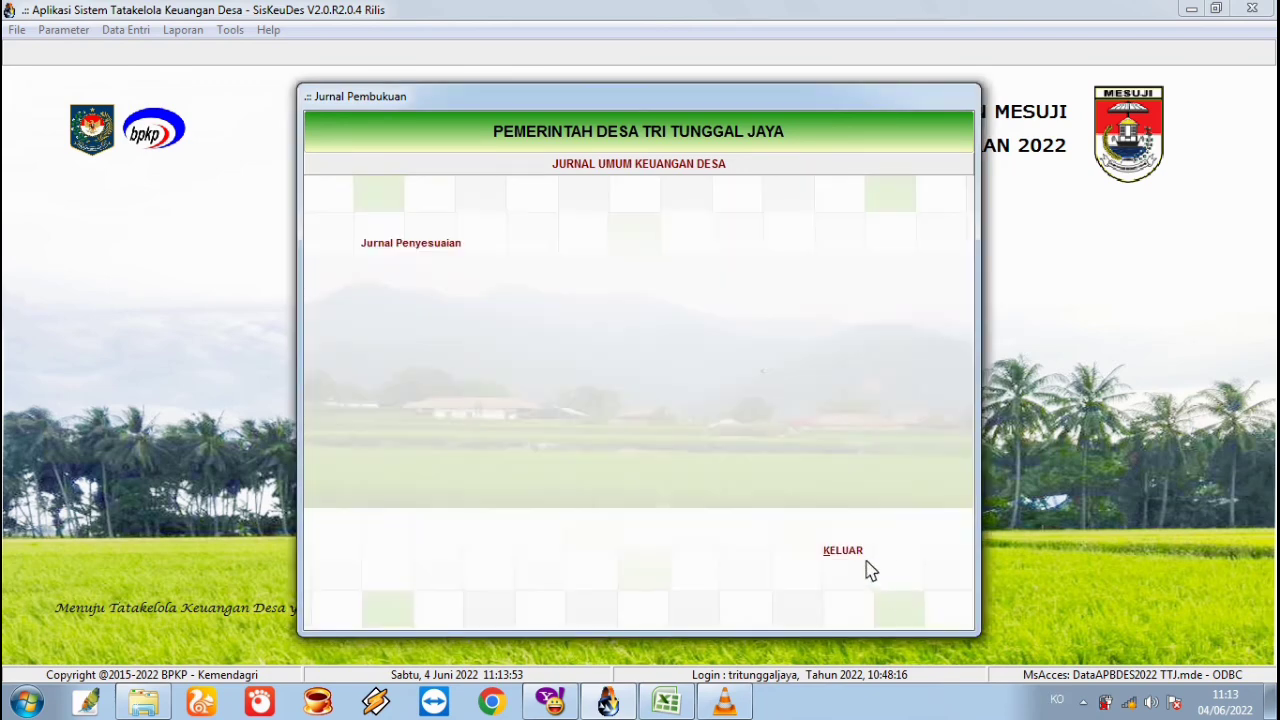
click(866, 566)
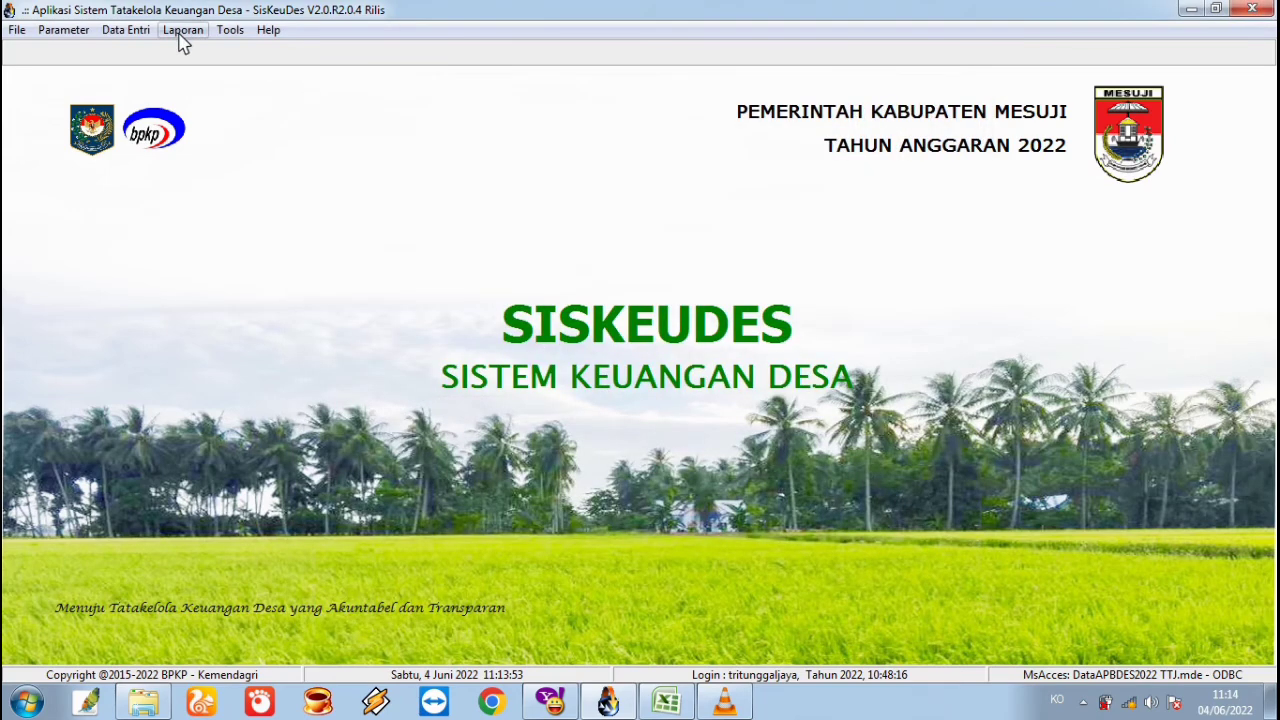
click(182, 33)
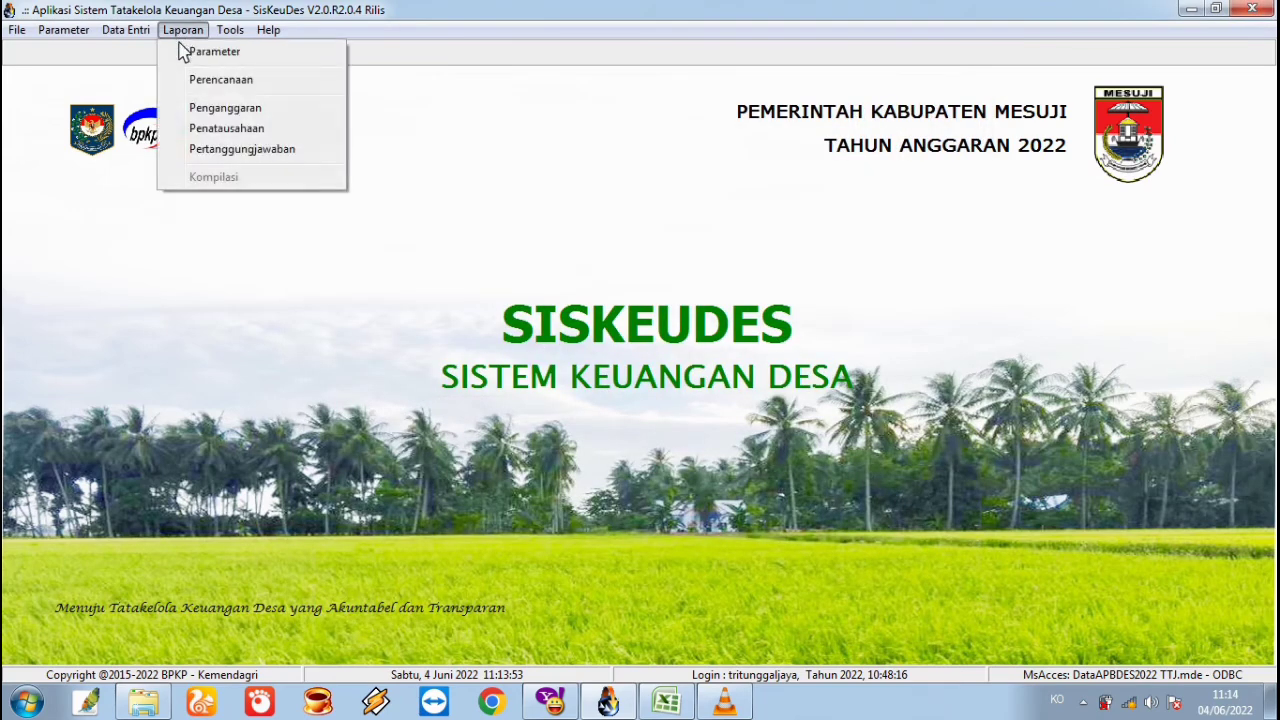
click(242, 150)
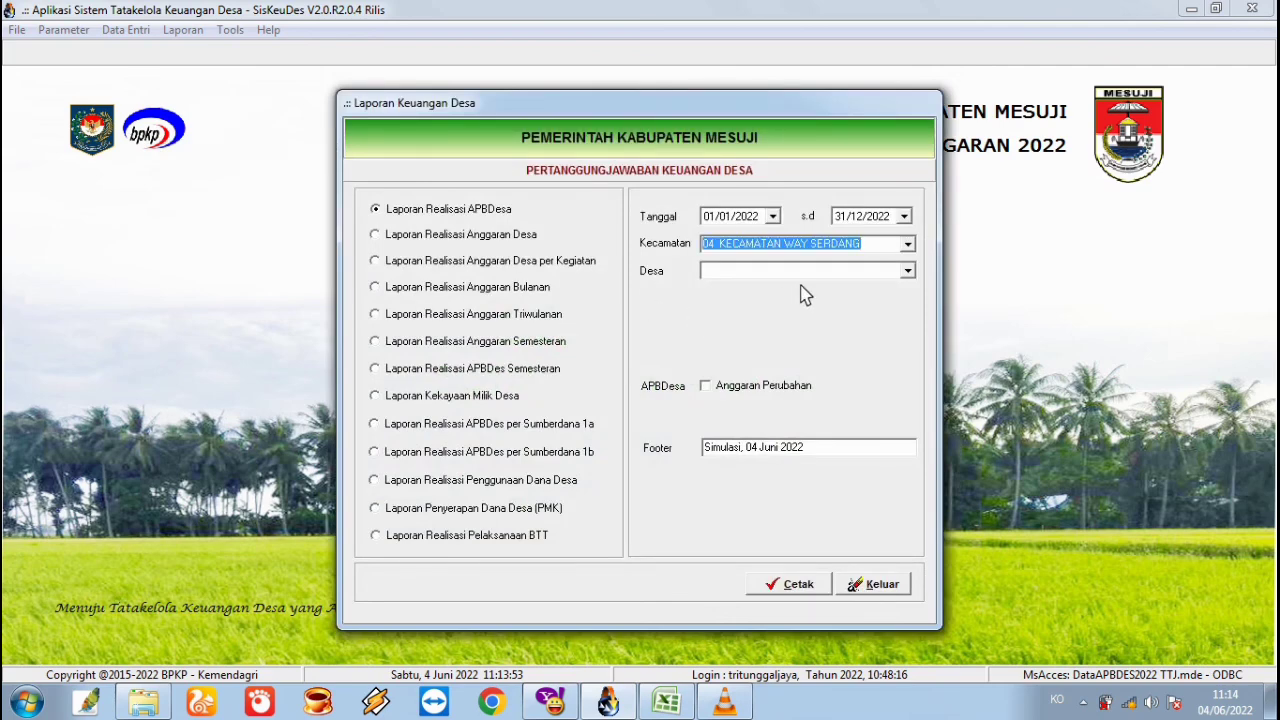
key(Tab)
key(Down)
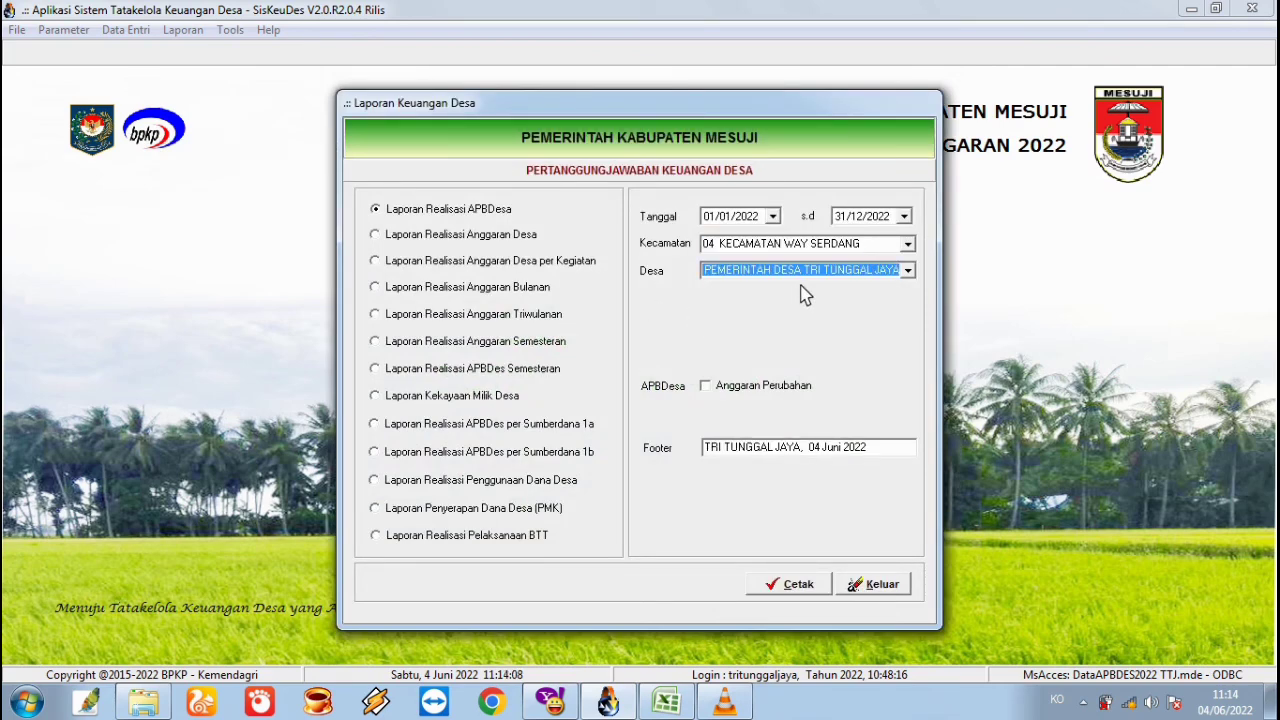
click(782, 585)
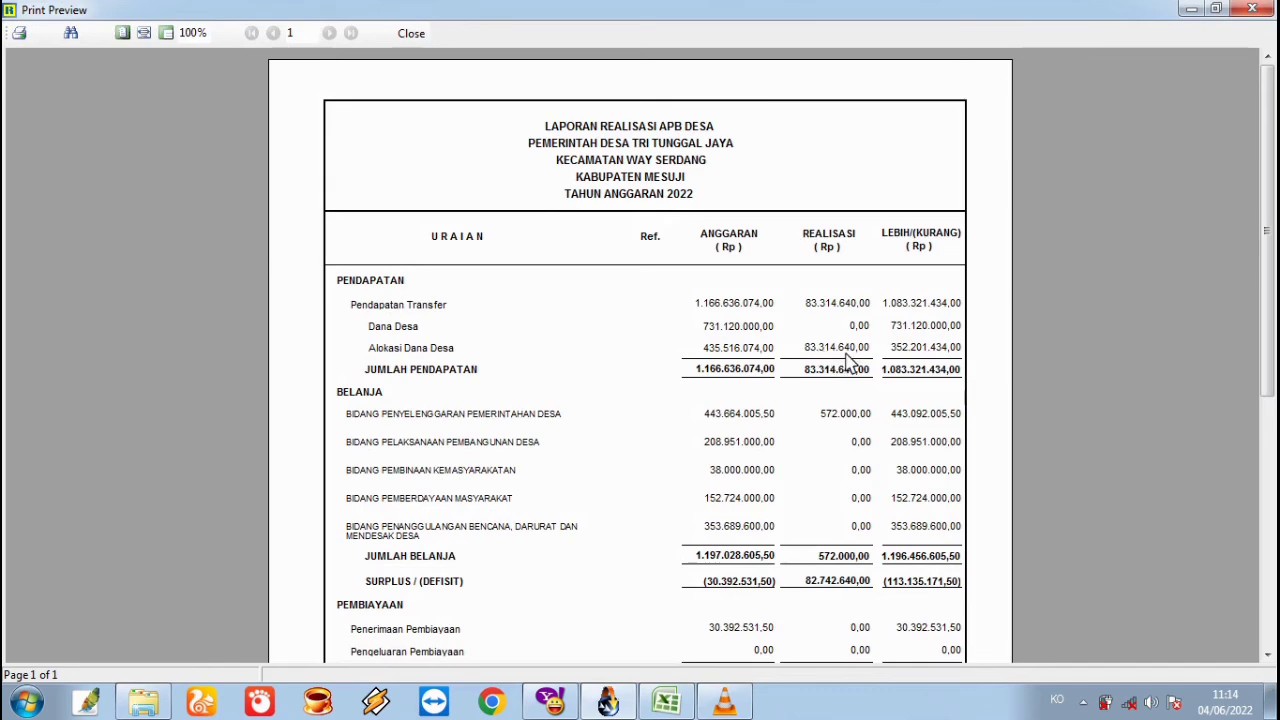
Check the report's Alokasi Dana Desa realisation against the gross Siltap total in N17 of the Excel sheet, and close the SISKEUDES report
click(663, 705)
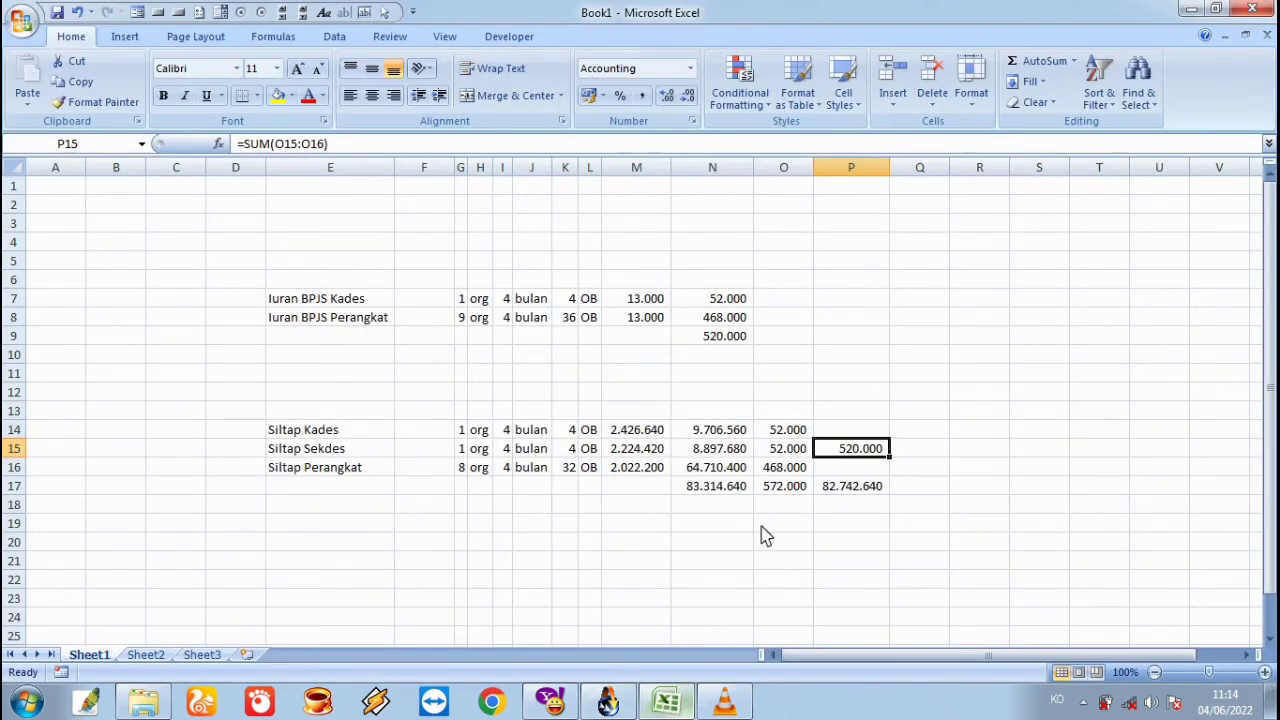
click(718, 505)
click(728, 489)
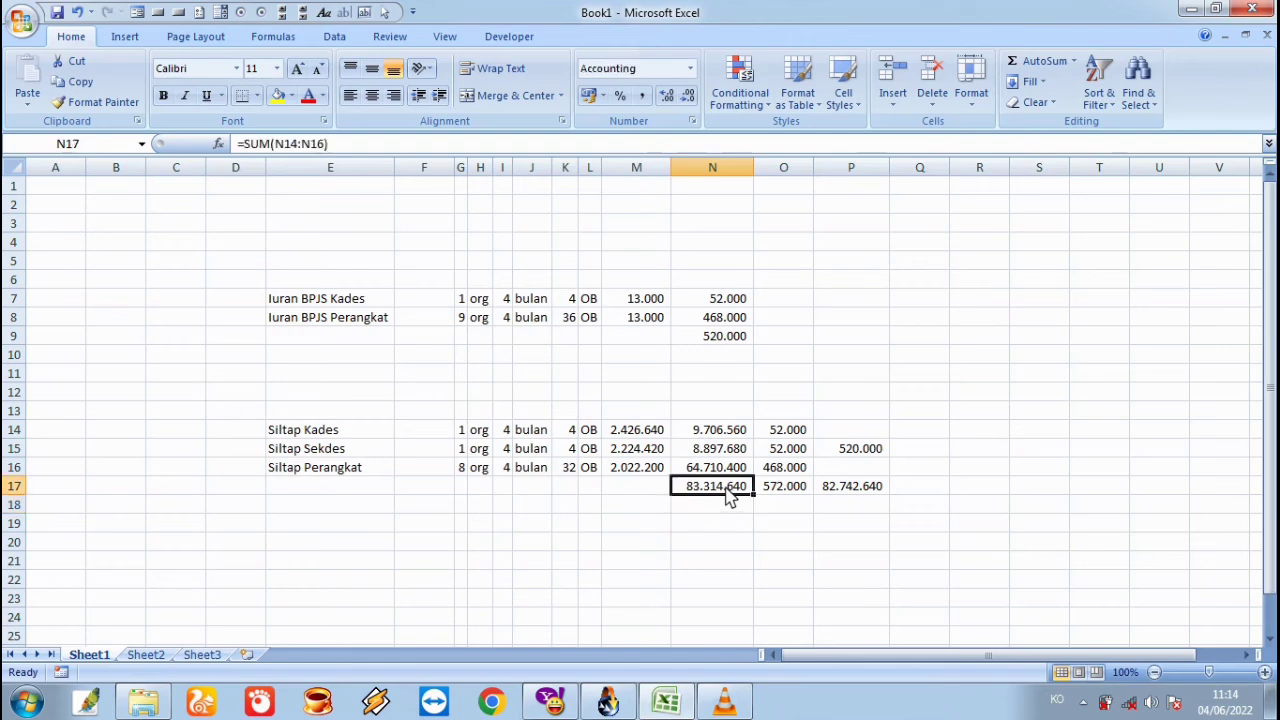
click(626, 703)
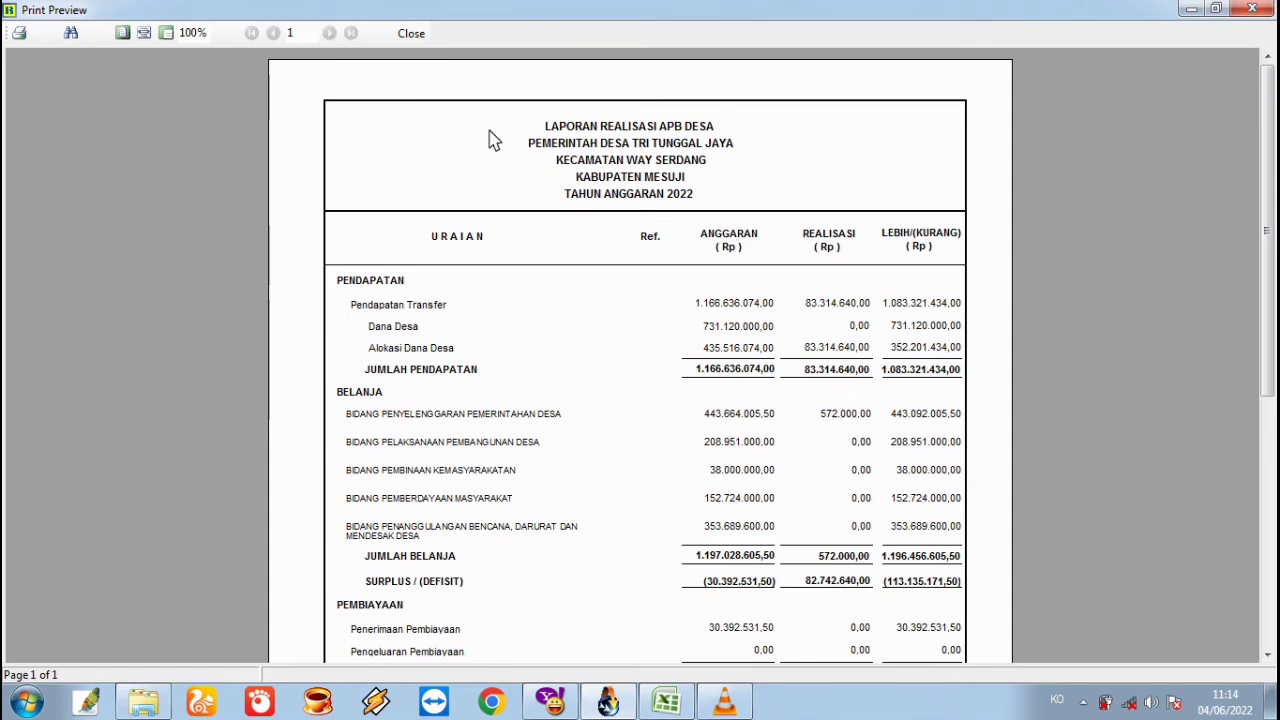
click(411, 38)
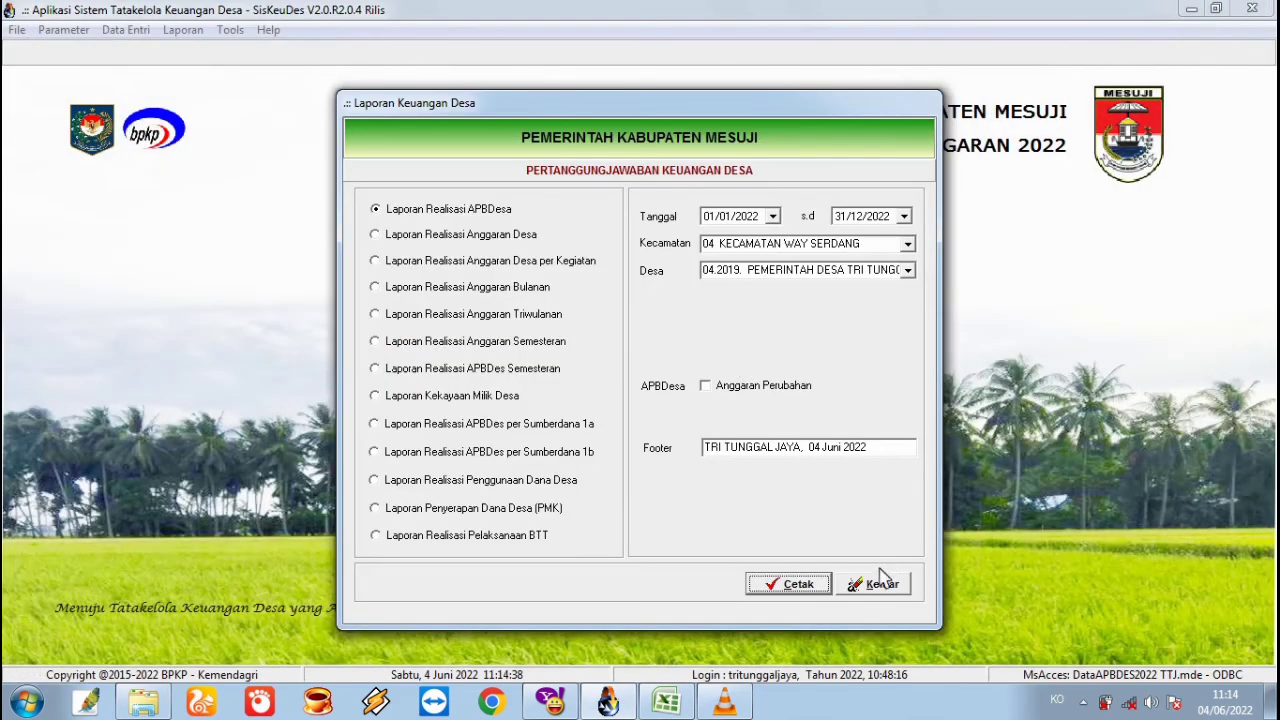
click(876, 586)
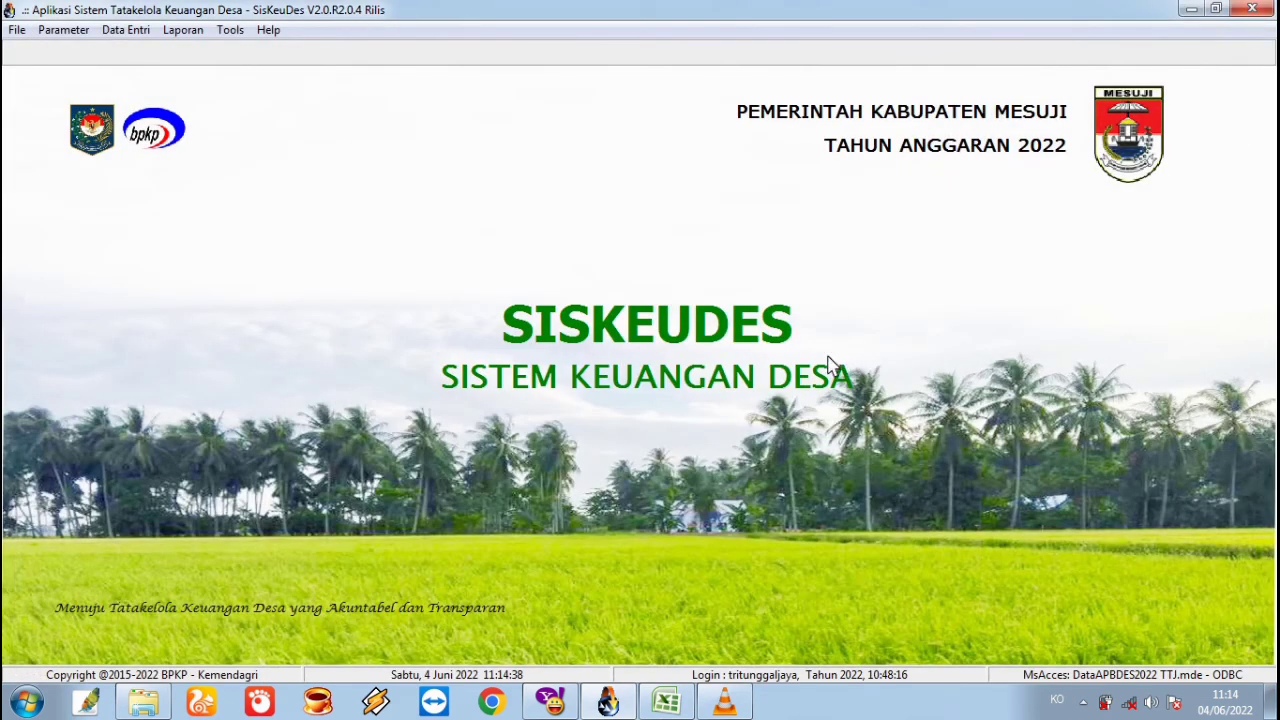